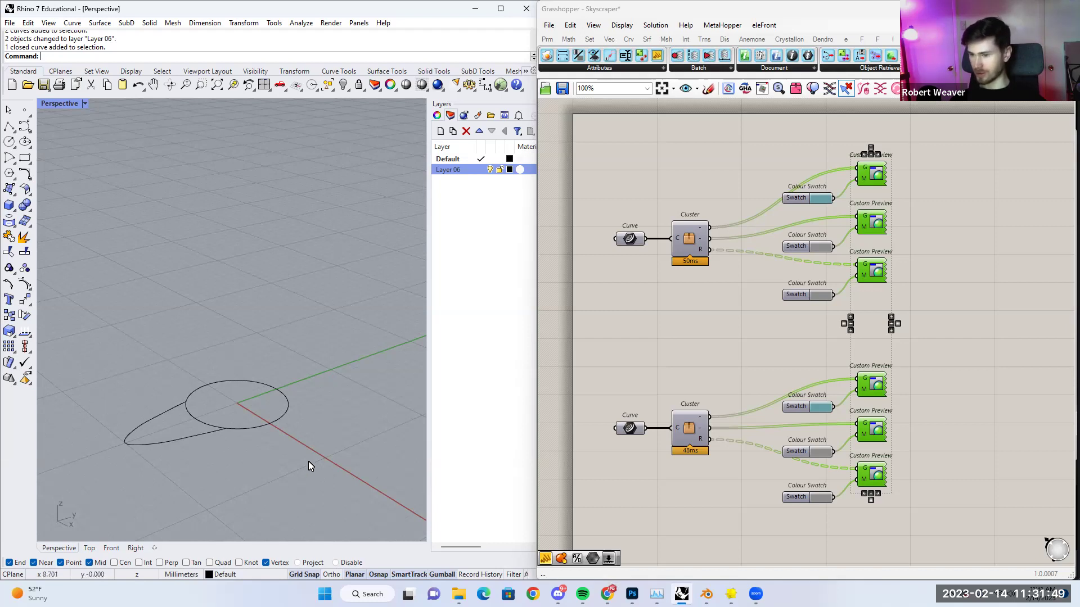
Examine the two existing base curves, the circle and the curve attached to it, in the Rhino perspective view.
drag(261, 367, 254, 360)
click(311, 340)
drag(301, 458, 129, 330)
click(300, 329)
click(277, 422)
click(184, 439)
click(273, 427)
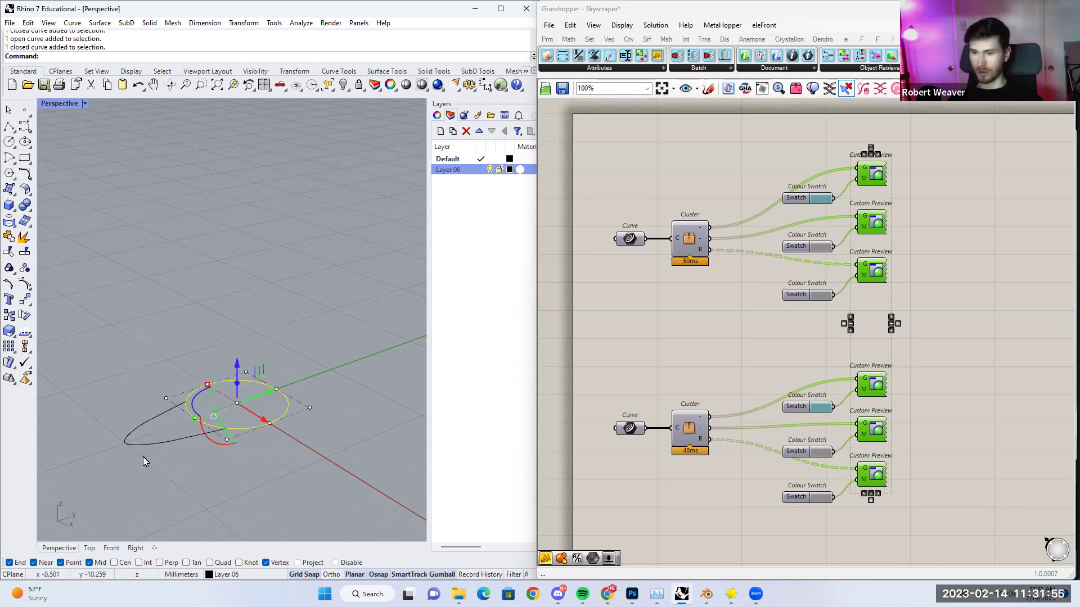
click(298, 449)
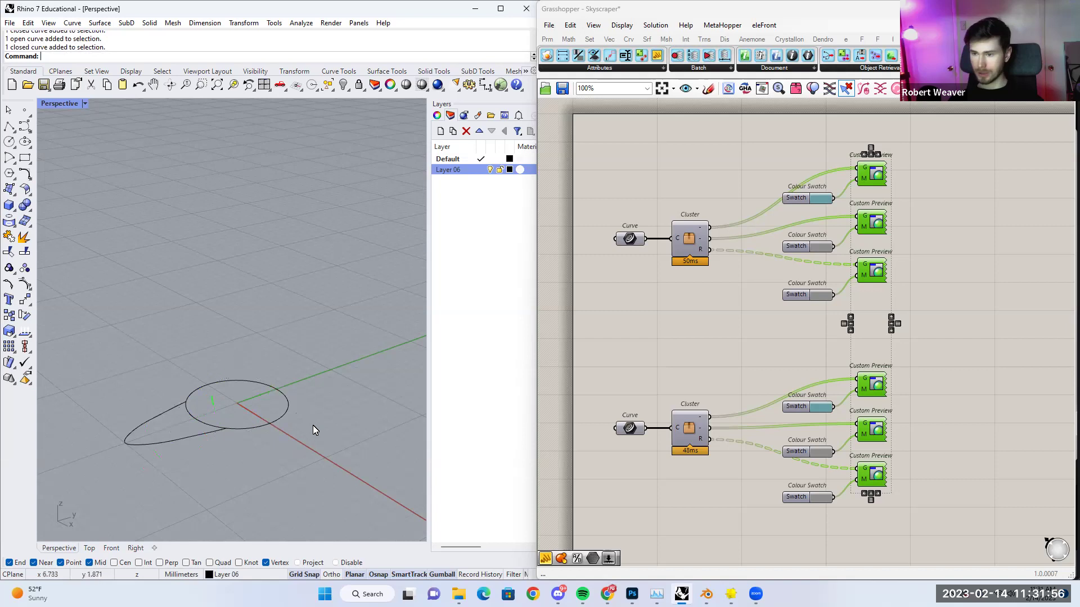
Turn on the preview of all Custom Preview components in both definitions and inspect the two towers.
right_click(956, 368)
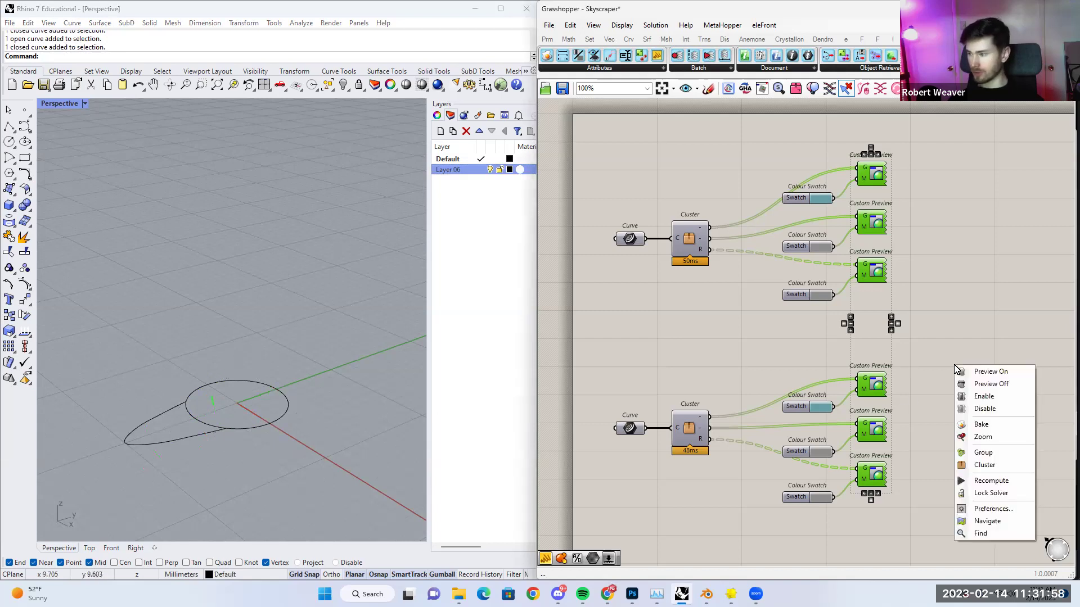
click(987, 373)
click(942, 364)
mouse_move(351, 304)
right_down()
mouse_move(350, 313)
mouse_move(396, 284)
mouse_move(383, 290)
right_up()
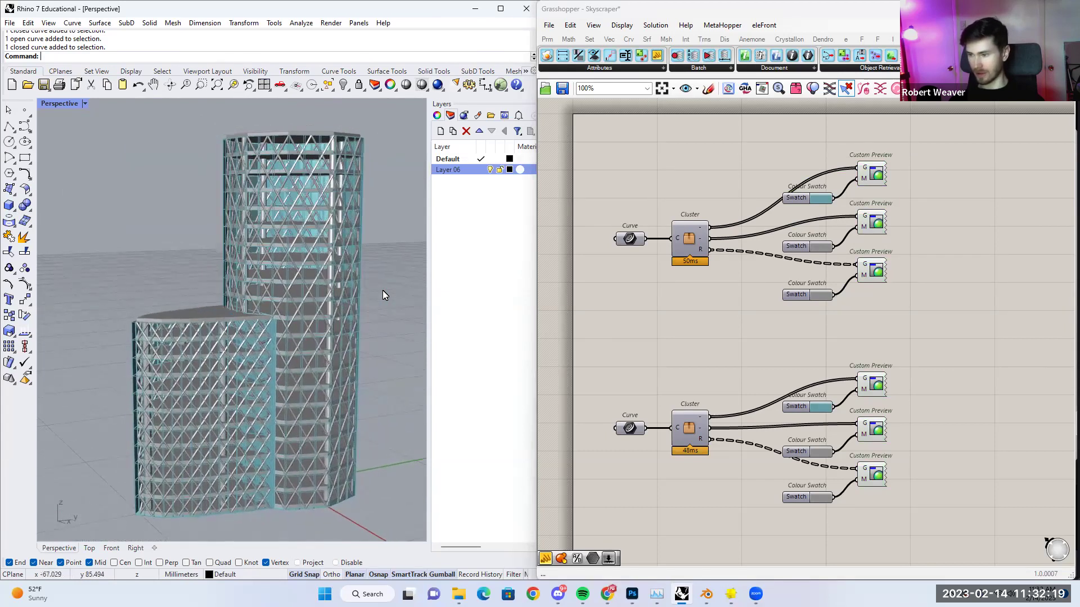
Turn off the preview of both skyscraper definitions' Custom Preview components.
scroll(754, 348, down, 3)
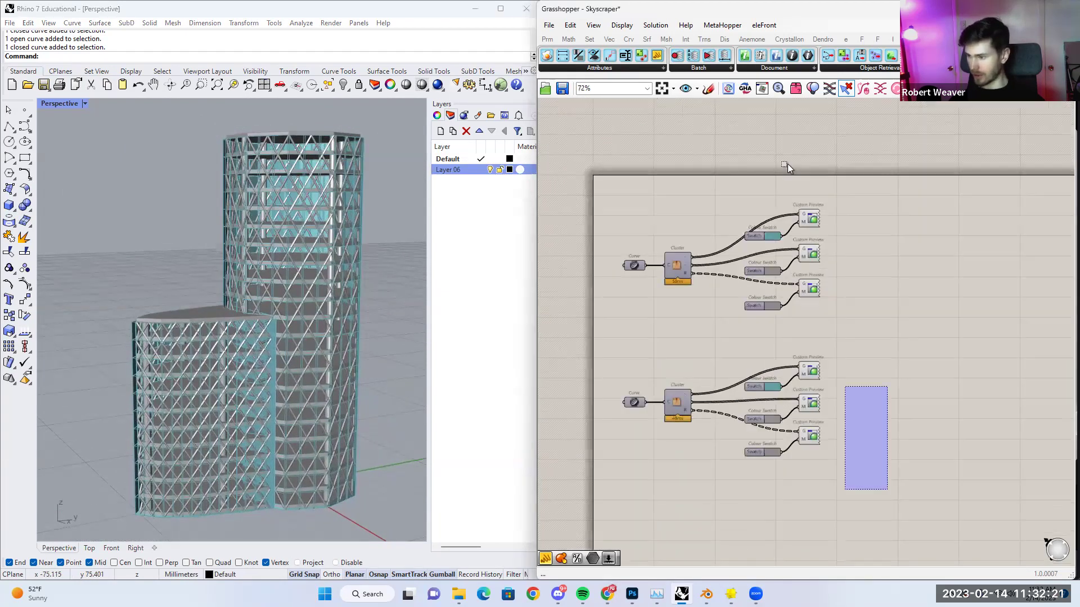
drag(791, 173, 778, 159)
middle_click(776, 157)
click(782, 171)
click(717, 163)
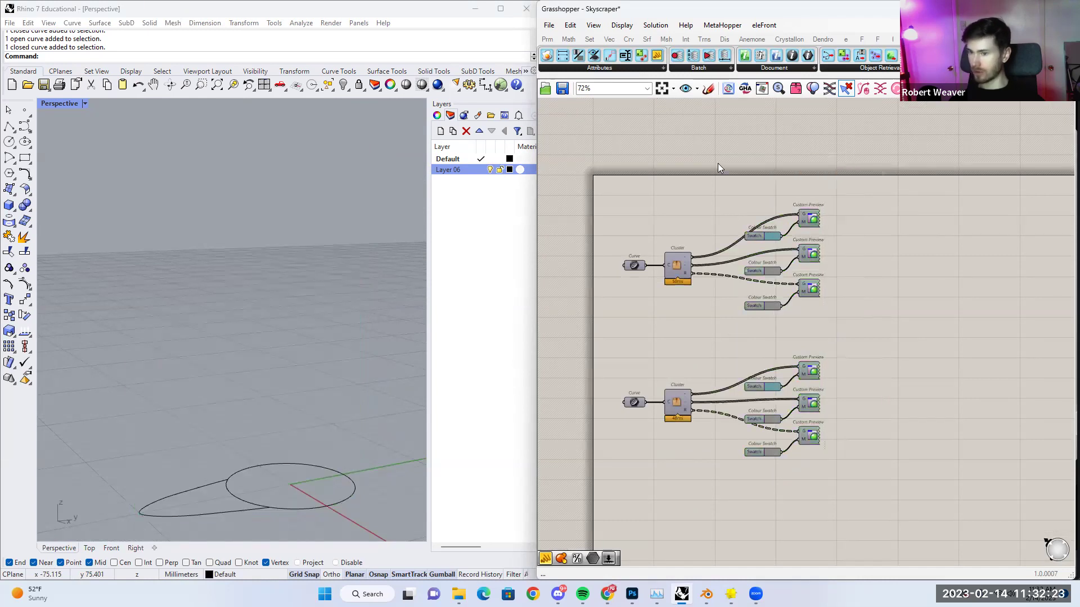
Examine the panel on the Grasshopper canvas that lists the plug-ins and their versions.
scroll(718, 165, down, 3)
right_drag(767, 256, 800, 154)
scroll(782, 307, down, 1)
scroll(788, 332, down, 1)
right_drag(803, 454, 758, 259)
scroll(712, 329, up, 3)
scroll(711, 328, up, 5)
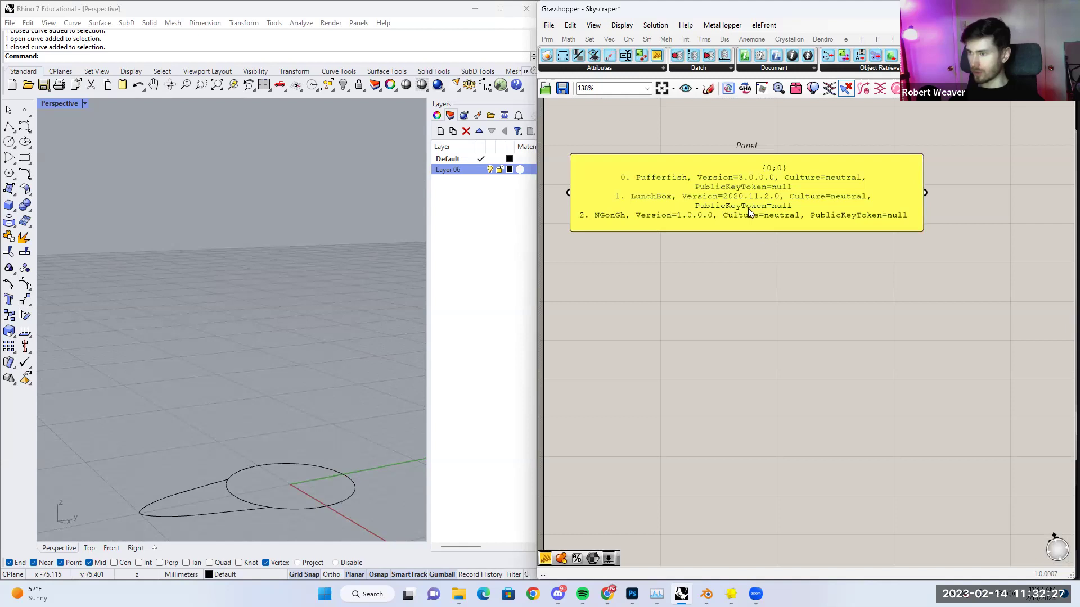
drag(557, 135, 983, 285)
click(903, 305)
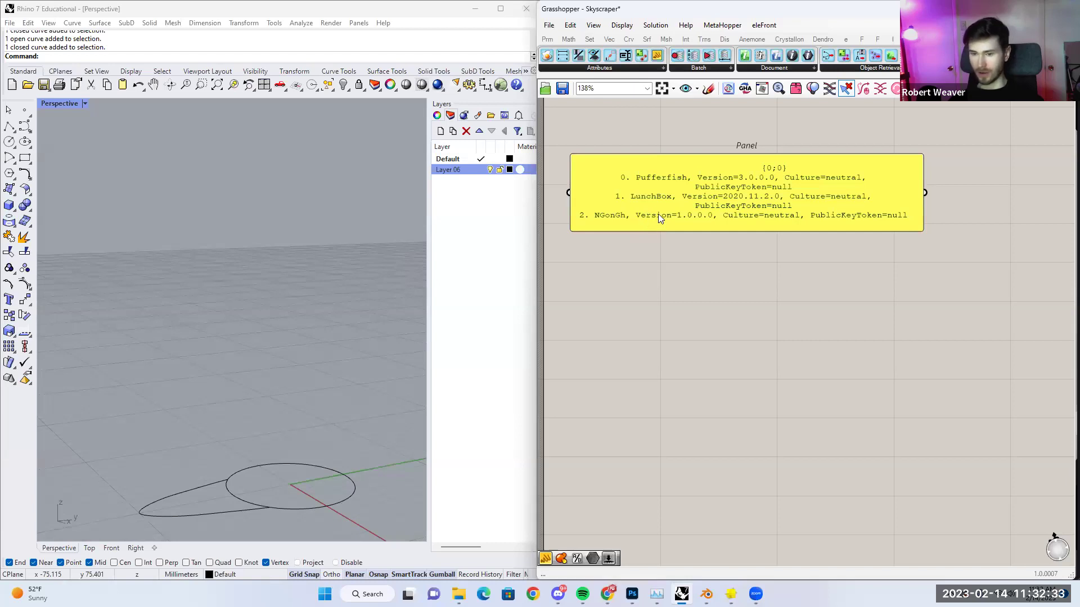
right_drag(704, 272, 705, 260)
Hide Layer 06 in Rhino, which holds the existing base curves.
click(393, 316)
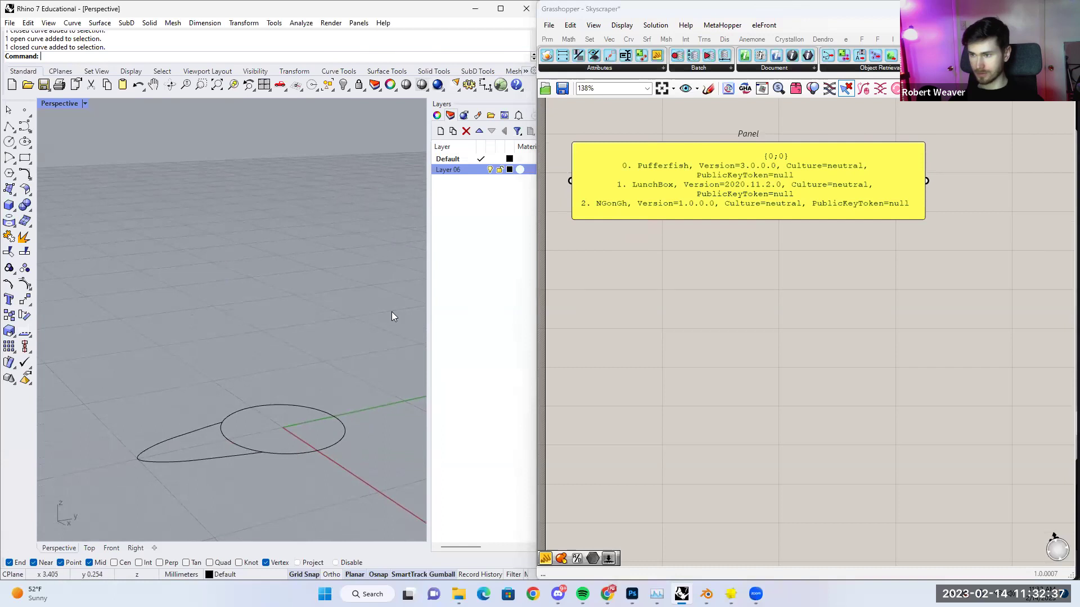
click(489, 170)
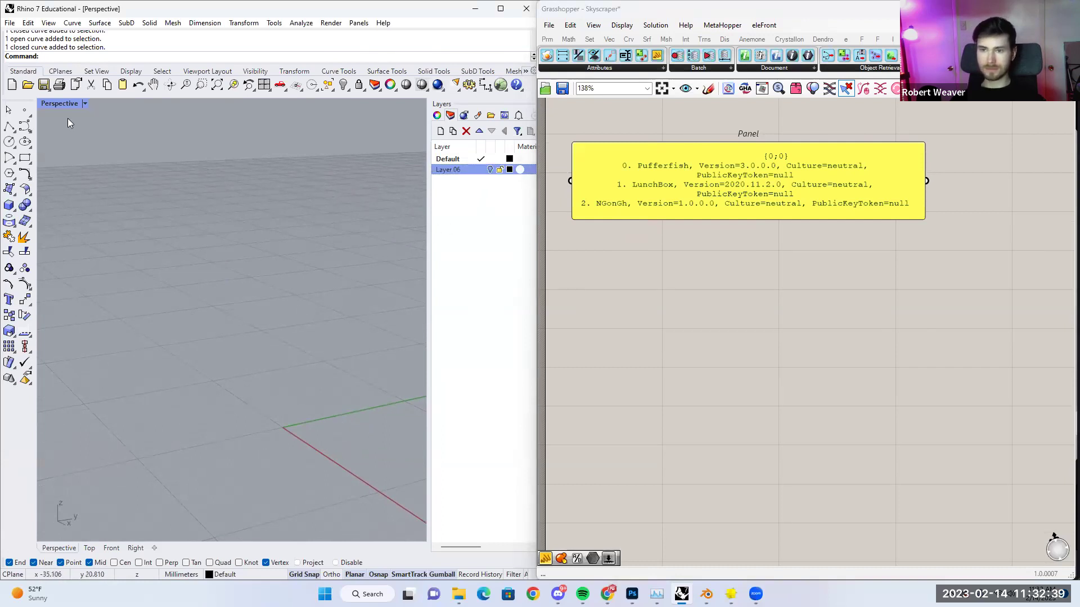
right_drag(176, 243, 195, 256)
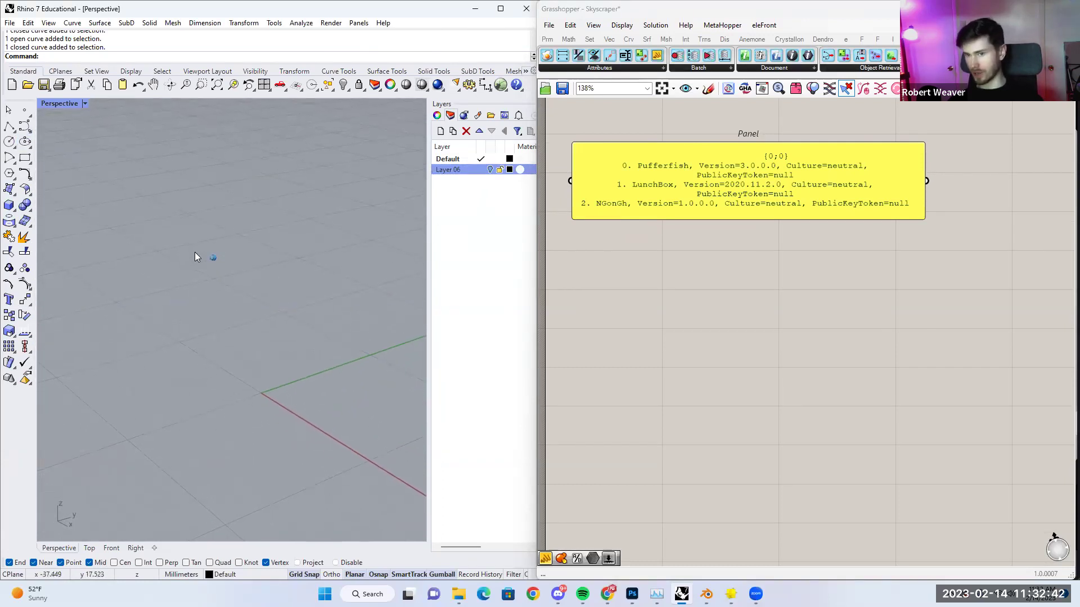
Draw a circle with a radius of about 6 mm centred on the origin.
click(28, 131)
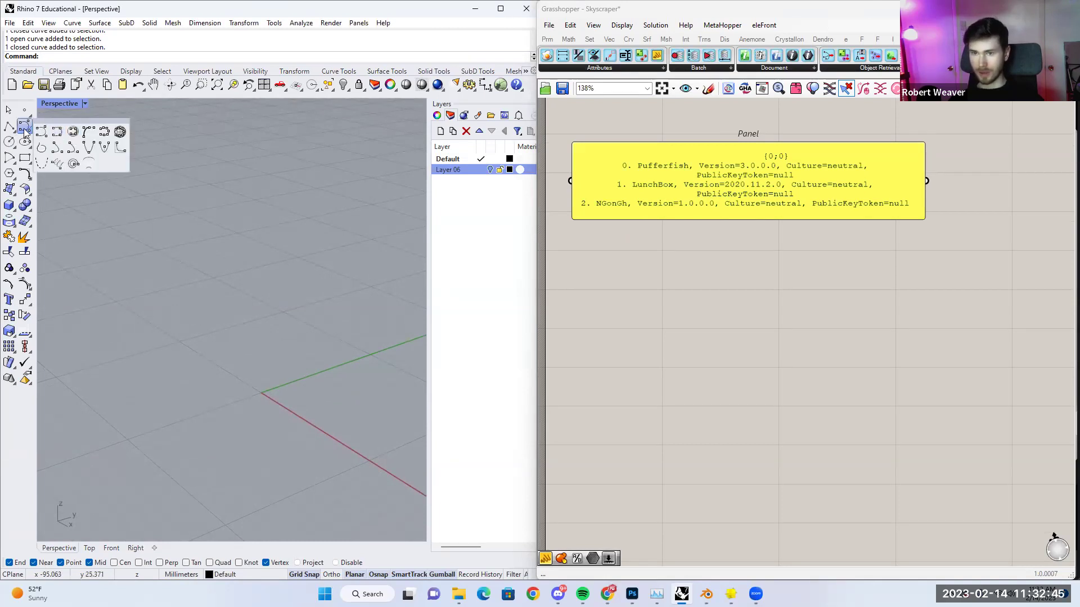
click(9, 143)
click(261, 394)
click(321, 434)
right_drag(320, 436, 285, 406)
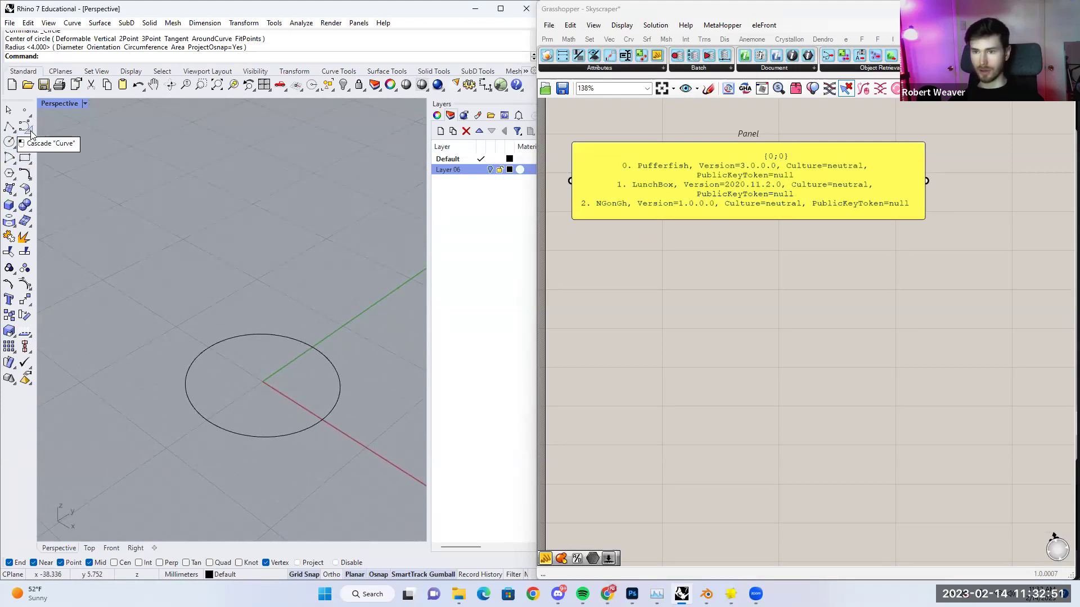
Draw an open interpolated curve through six points, bulging outward from the circle and starting and ending on its edge.
click(31, 131)
click(55, 135)
shift+right_drag(190, 382, 241, 374)
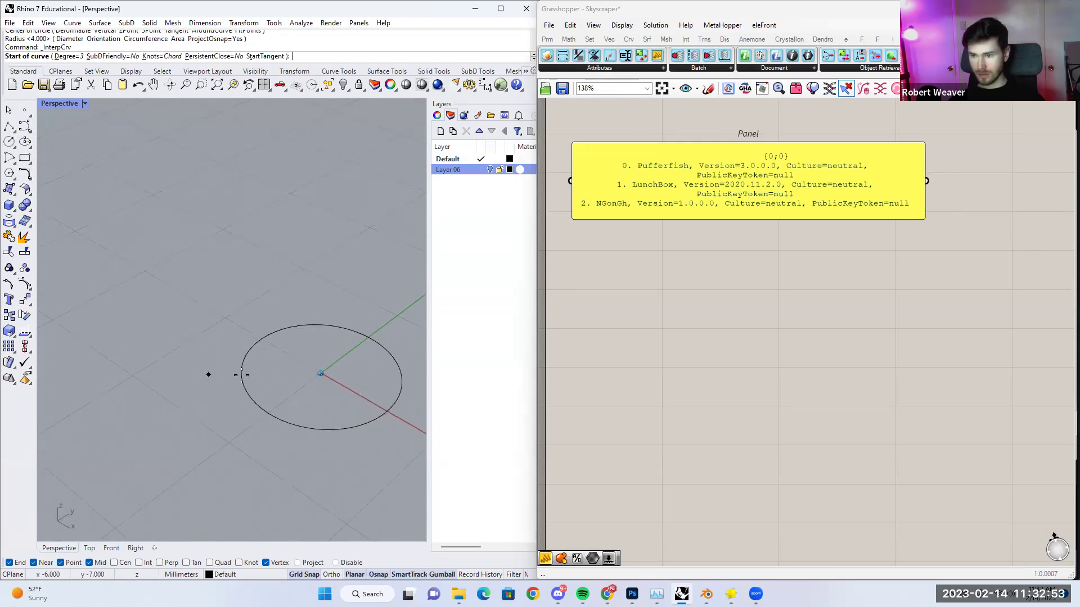
click(242, 373)
click(155, 374)
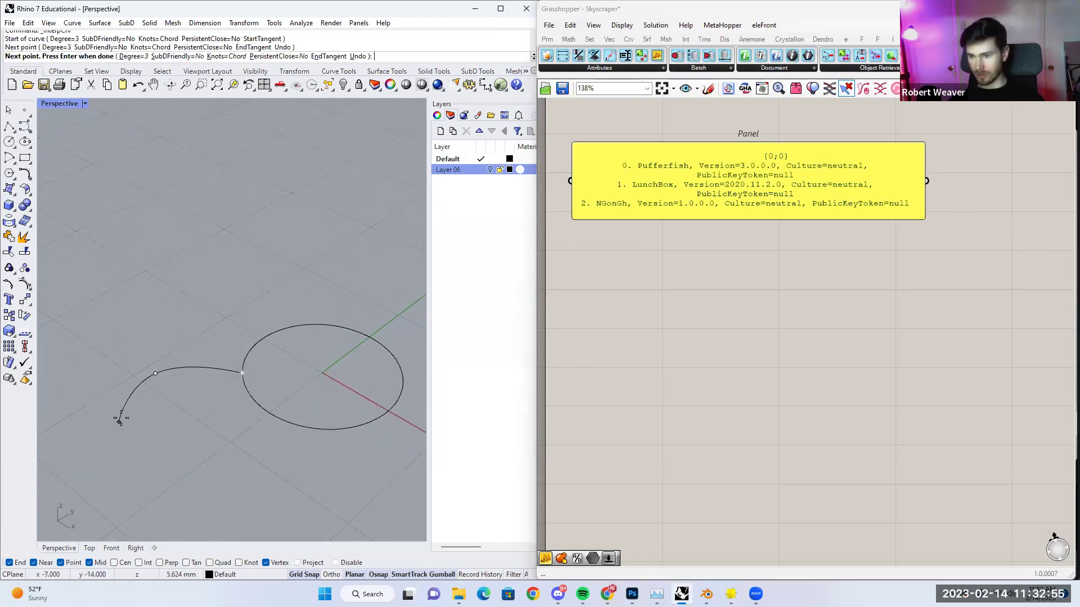
click(119, 422)
click(188, 474)
click(284, 464)
click(300, 429)
key(Return)
click(298, 445)
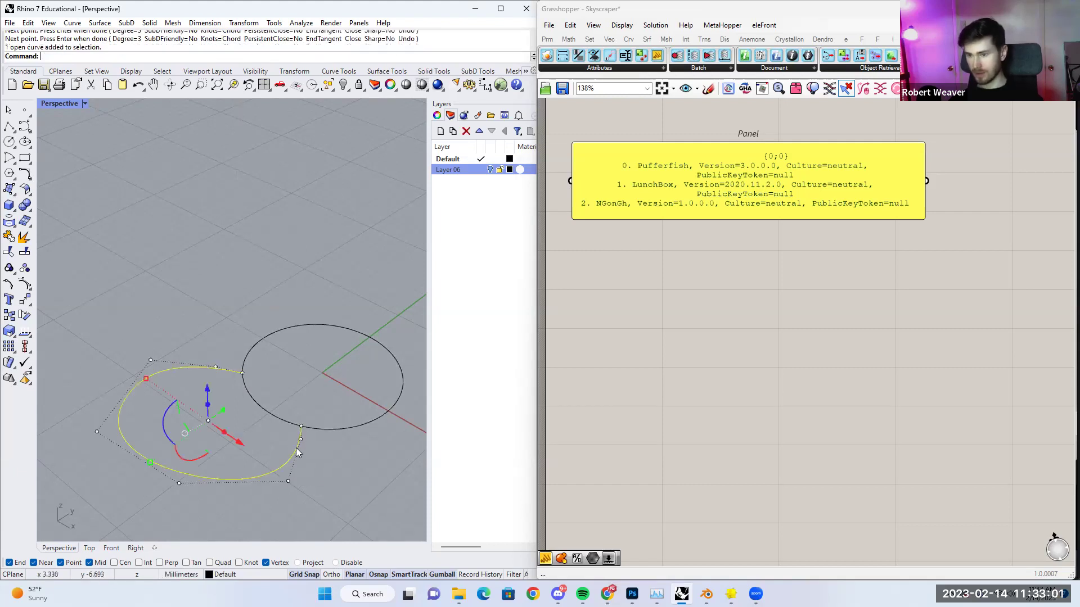
click(329, 448)
Select the circle in Rhino and add a Curve parameter to the Grasshopper canvas below the plug-in panel.
key(ctrl+Right)
key(ctrl+Right)
key(ctrl+Right)
right_drag(323, 430, 330, 401)
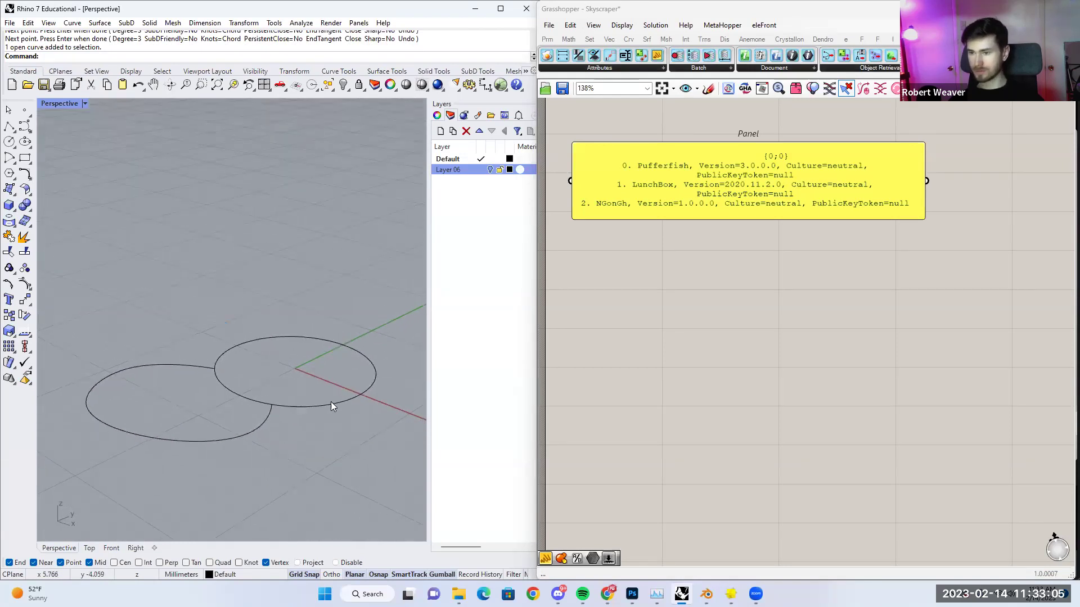
click(330, 401)
right_drag(440, 403, 403, 414)
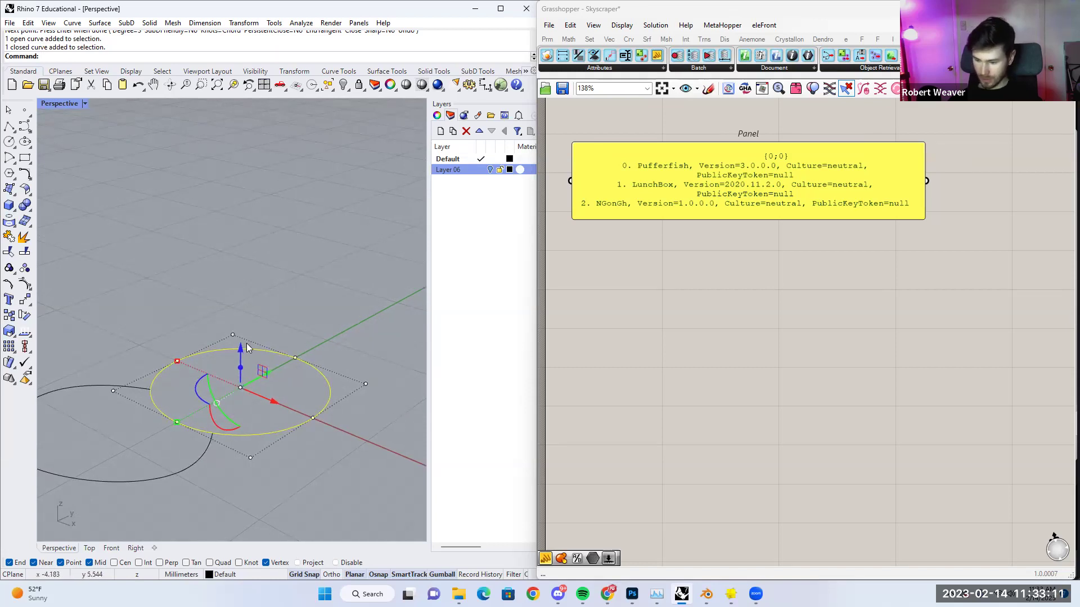
double_click(673, 317)
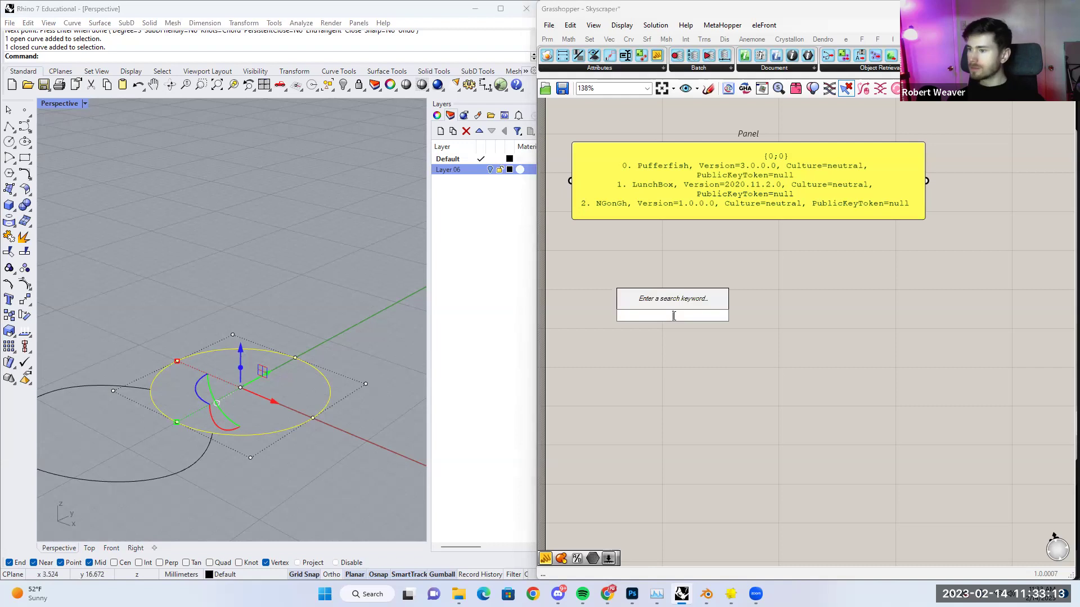
text(curc)
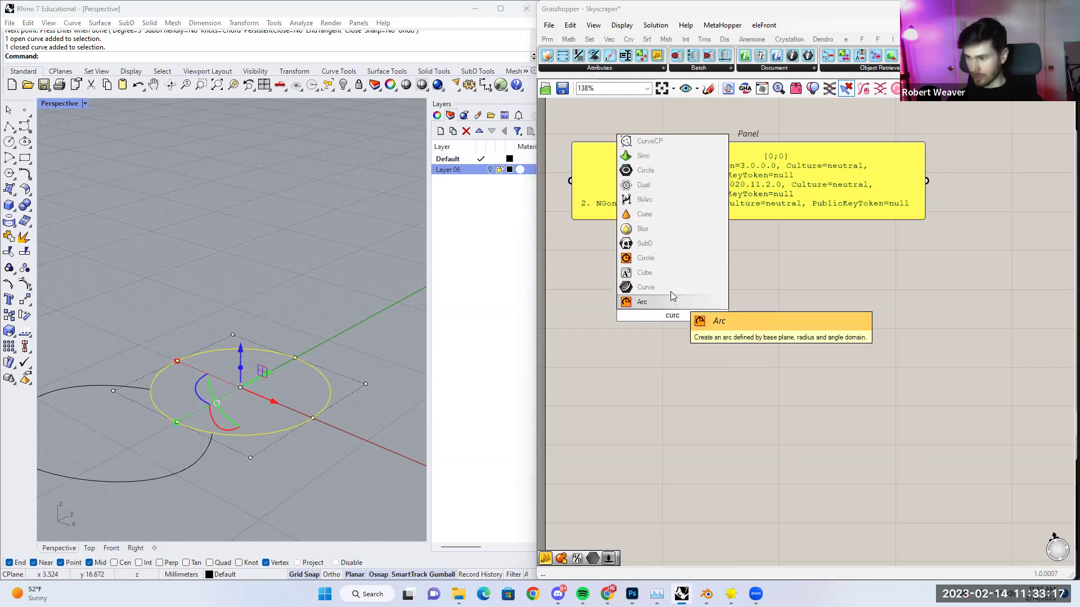
click(672, 288)
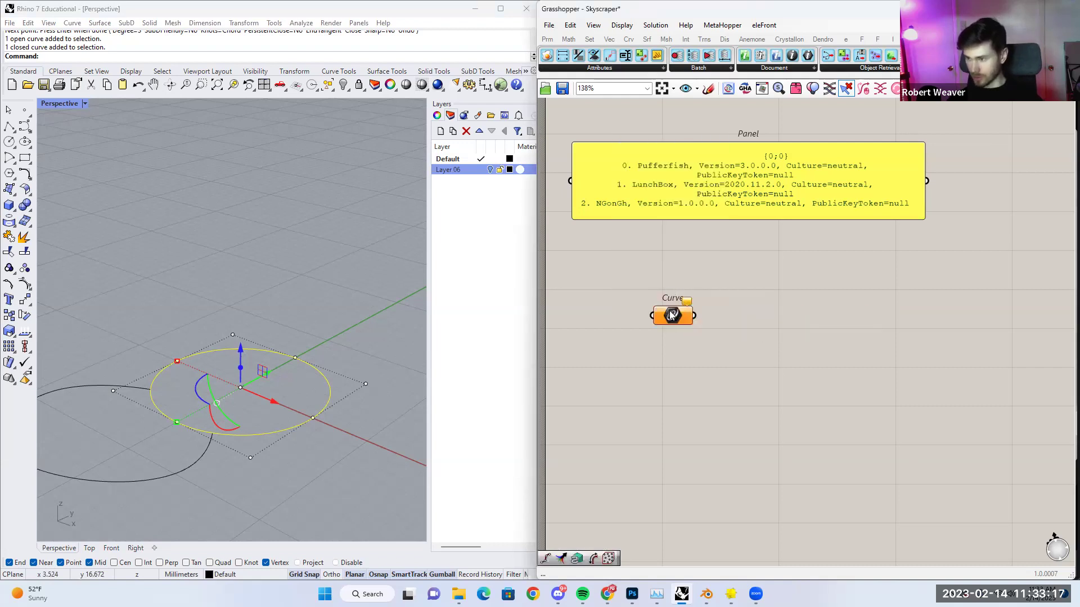
Reference the circle in the Curve parameter and move the component further below the panel.
right_click(652, 324)
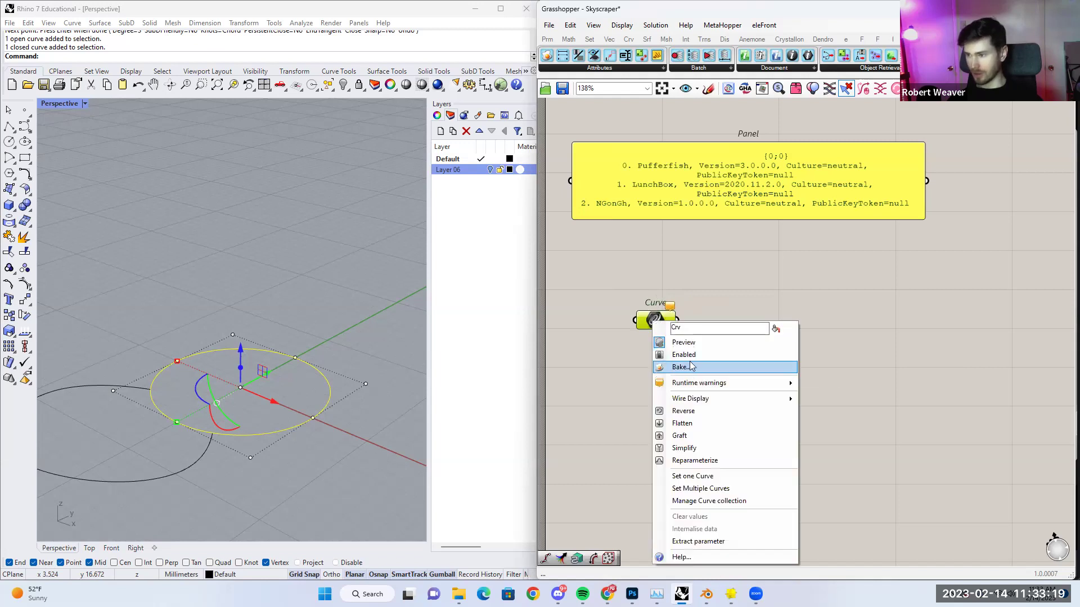
click(734, 488)
drag(662, 326, 643, 384)
click(708, 407)
click(358, 300)
click(636, 378)
right_drag(205, 299, 214, 323)
click(699, 359)
click(634, 378)
click(701, 337)
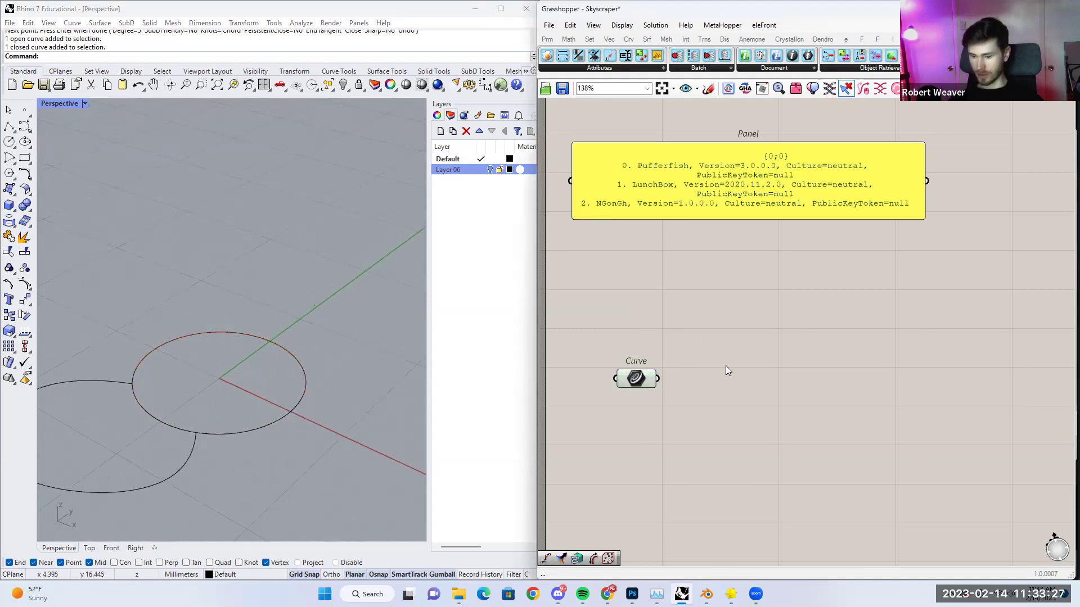
Add a Divide Curve component beside the Curve parameter and connect the parameter to its C input.
right_drag(742, 387, 715, 372)
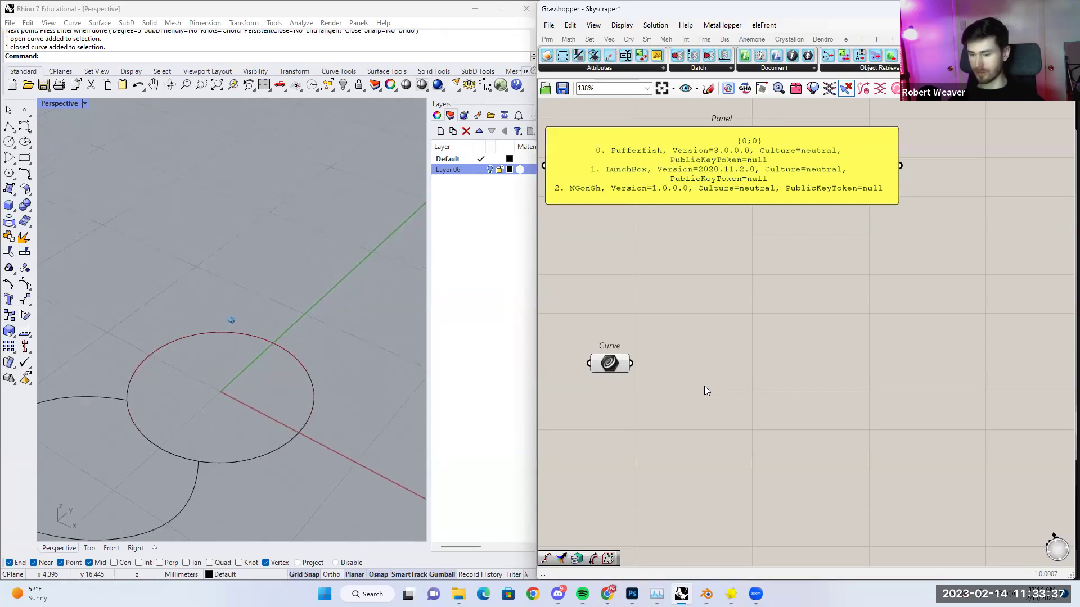
click(284, 444)
key(Escape)
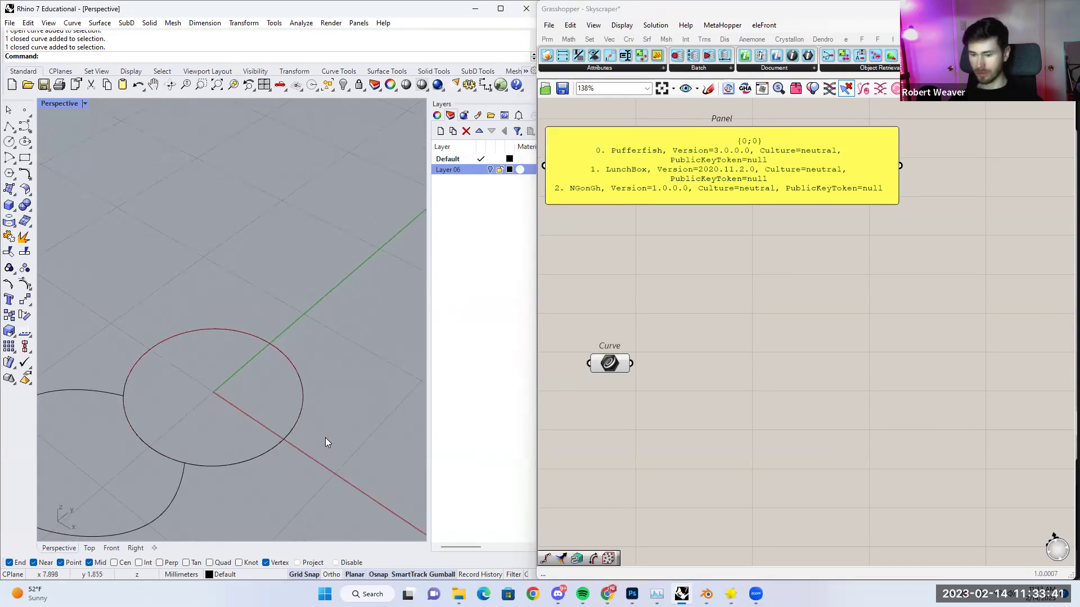
double_click(710, 410)
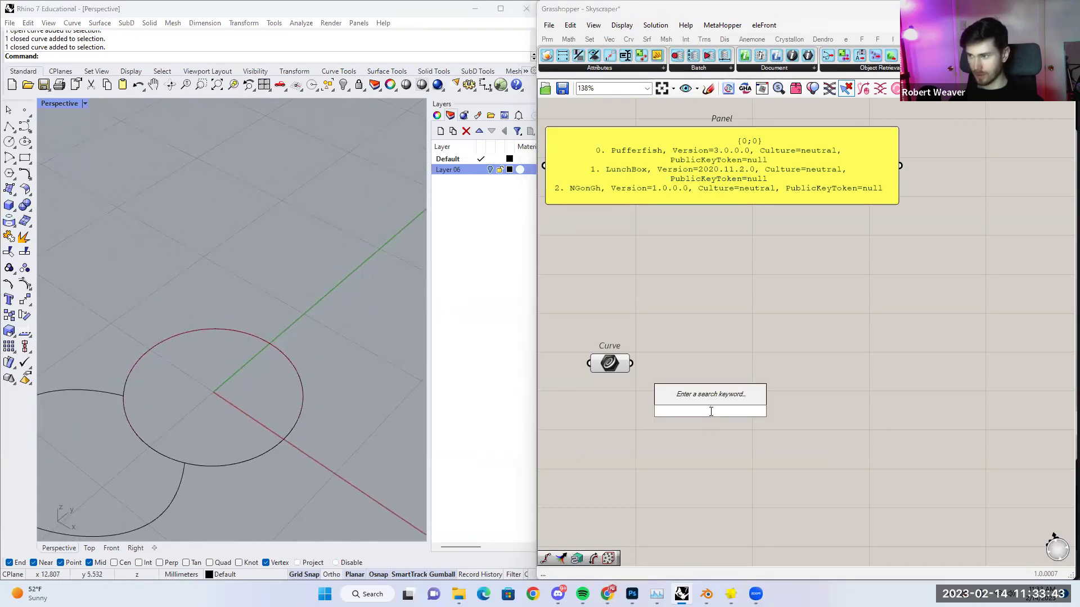
text(divi)
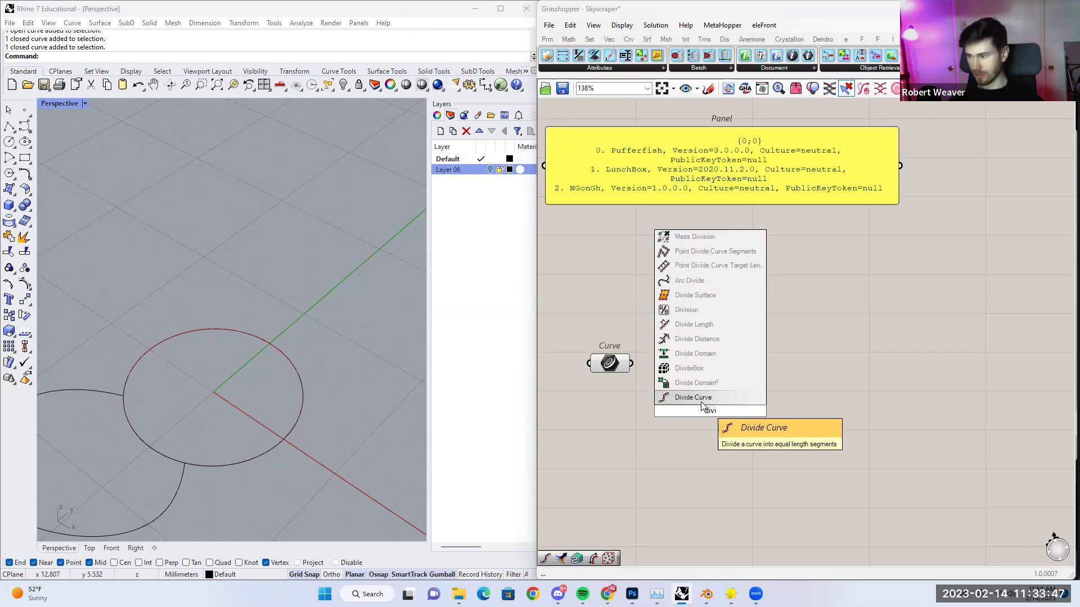
click(701, 403)
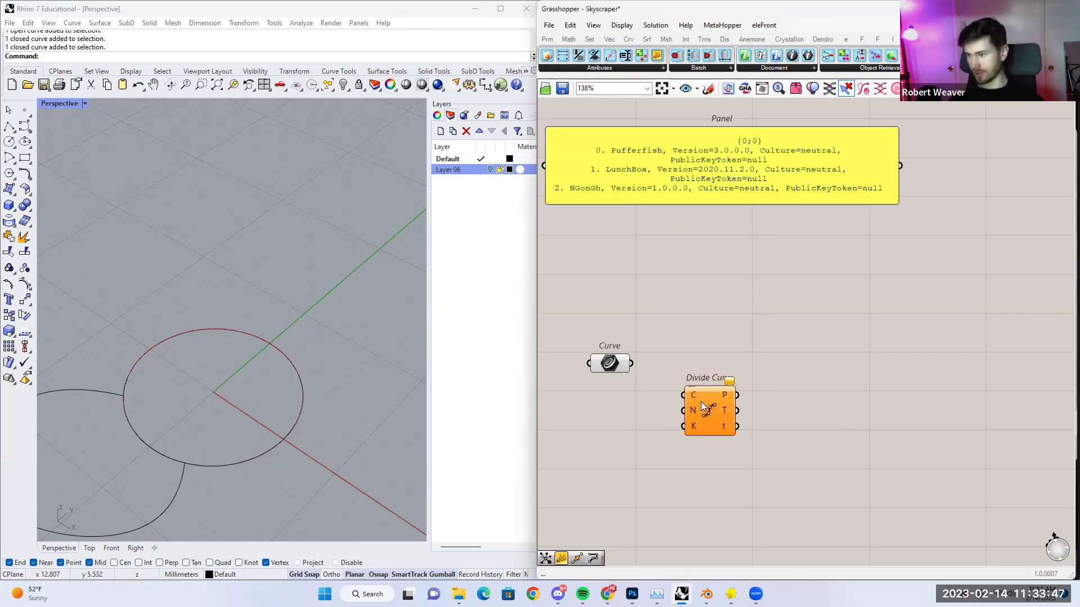
drag(631, 363, 686, 384)
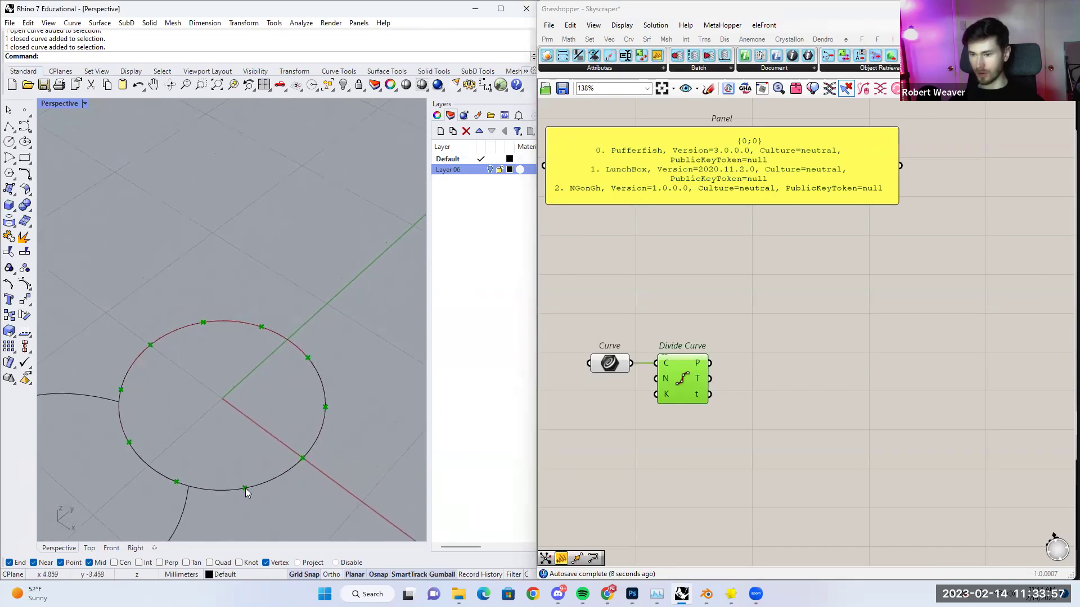
Add a PolyLine component and connect the Divide Curve points output P to its vertices input V.
double_click(757, 334)
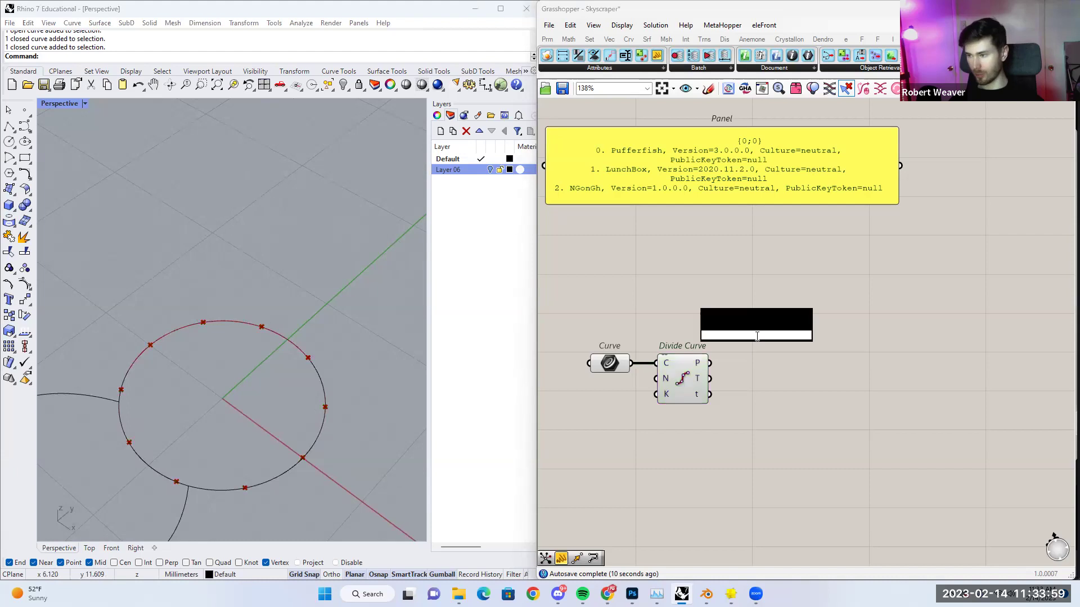
text(polyli)
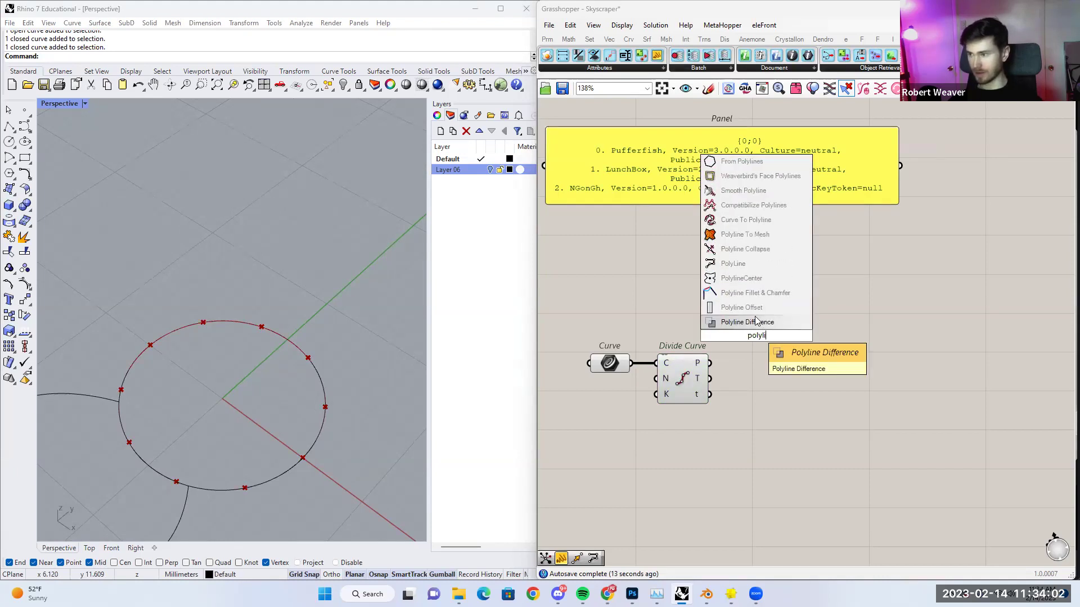
click(753, 265)
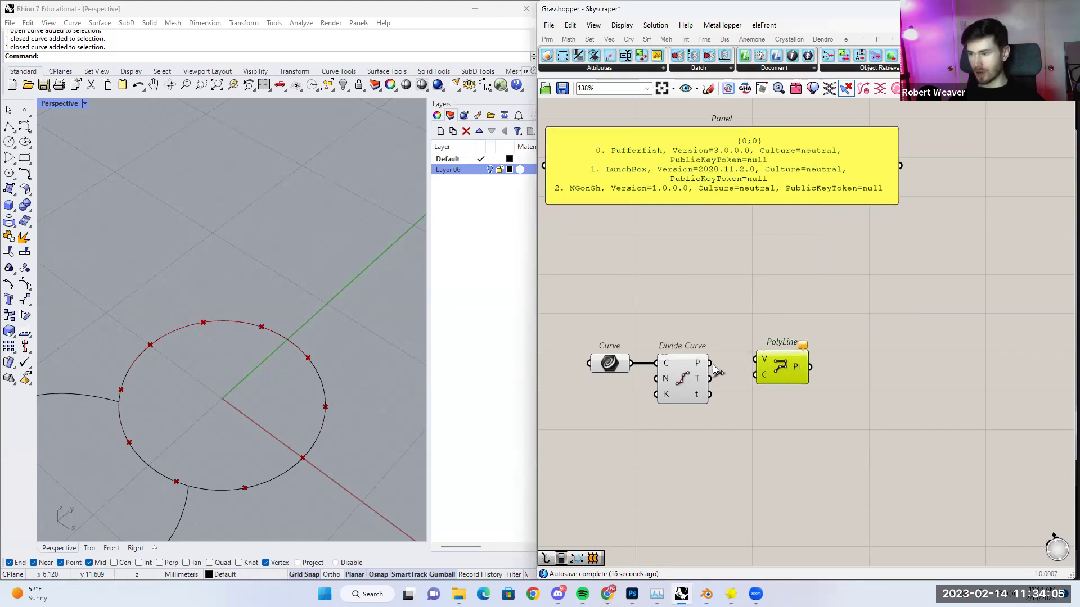
mouse_move(700, 366)
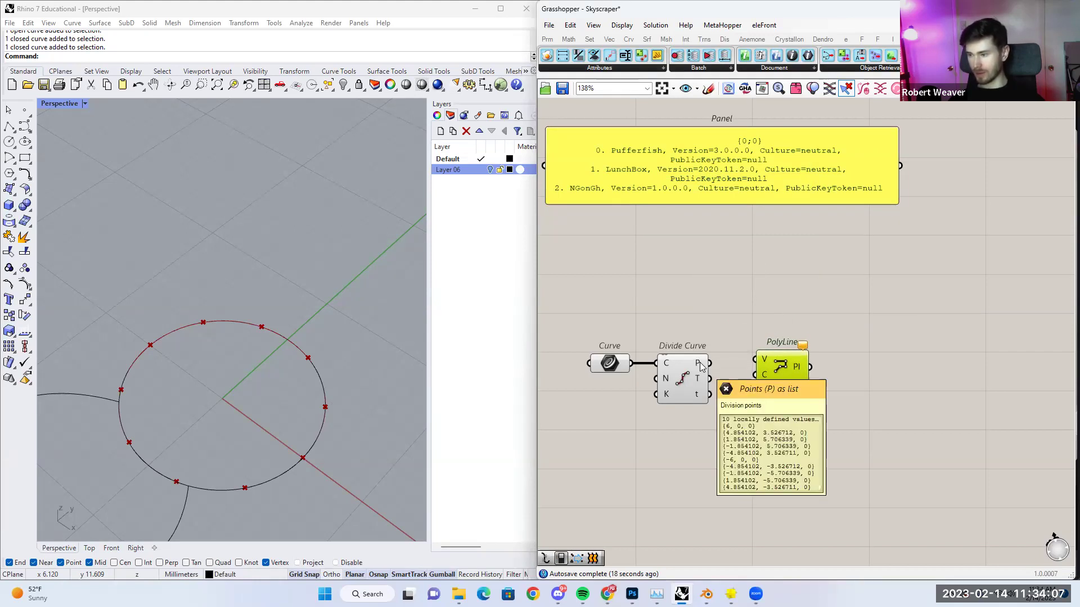
drag(700, 366, 760, 362)
click(336, 440)
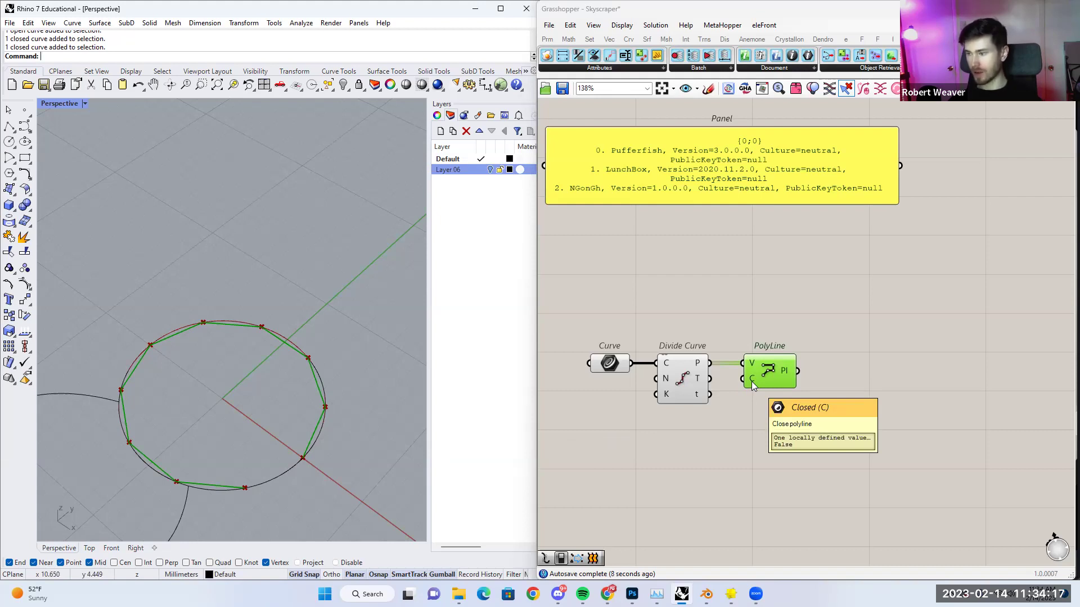
Add a Boolean Toggle, connect it to the PolyLine's closed input C, and set it to True.
double_click(679, 458)
text(togg)
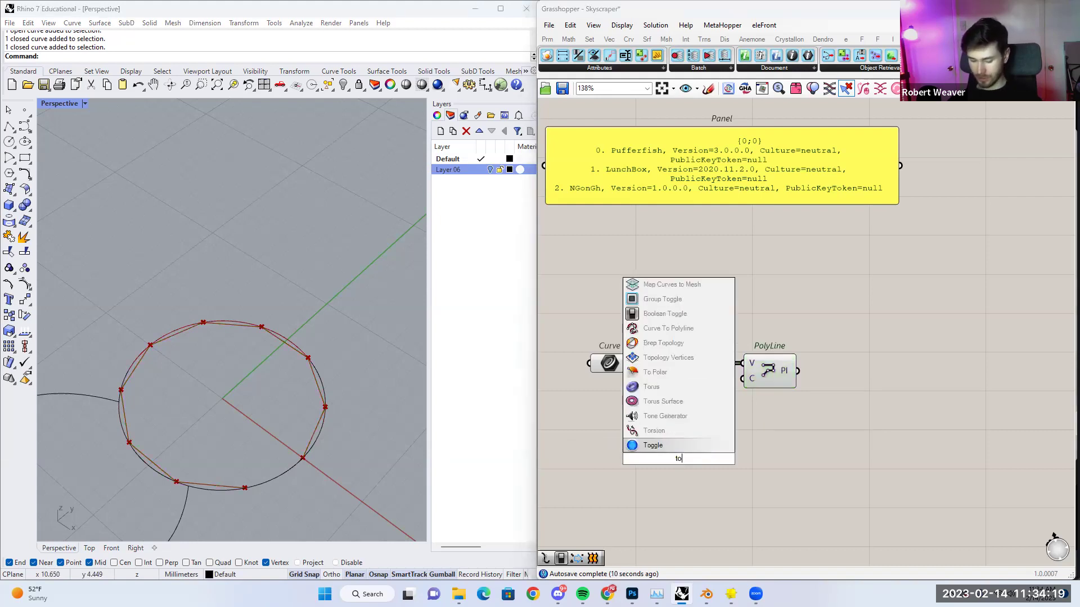
click(678, 447)
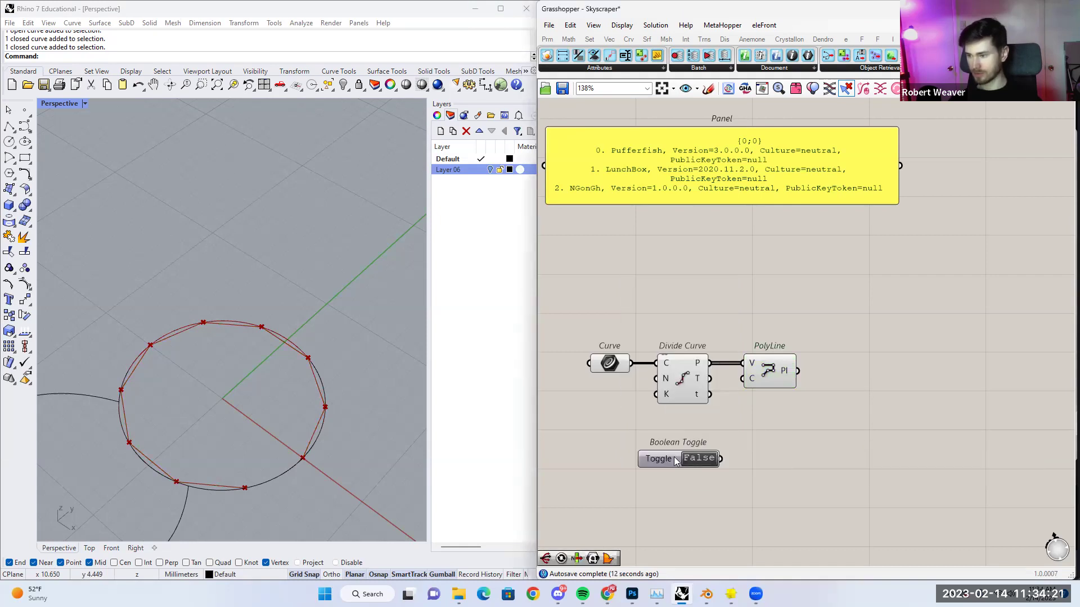
drag(675, 460, 683, 433)
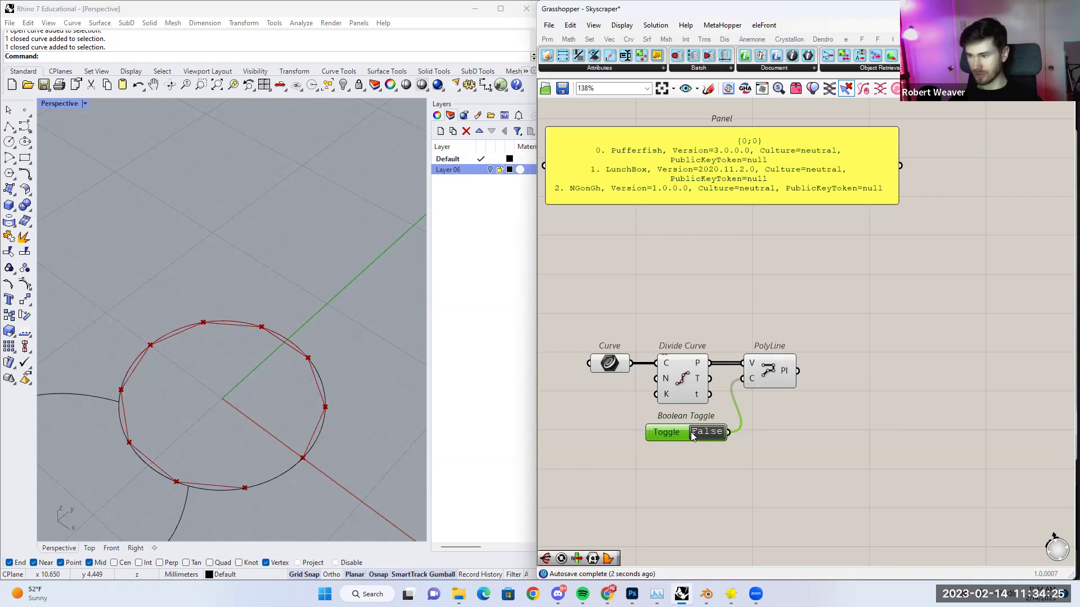
click(710, 437)
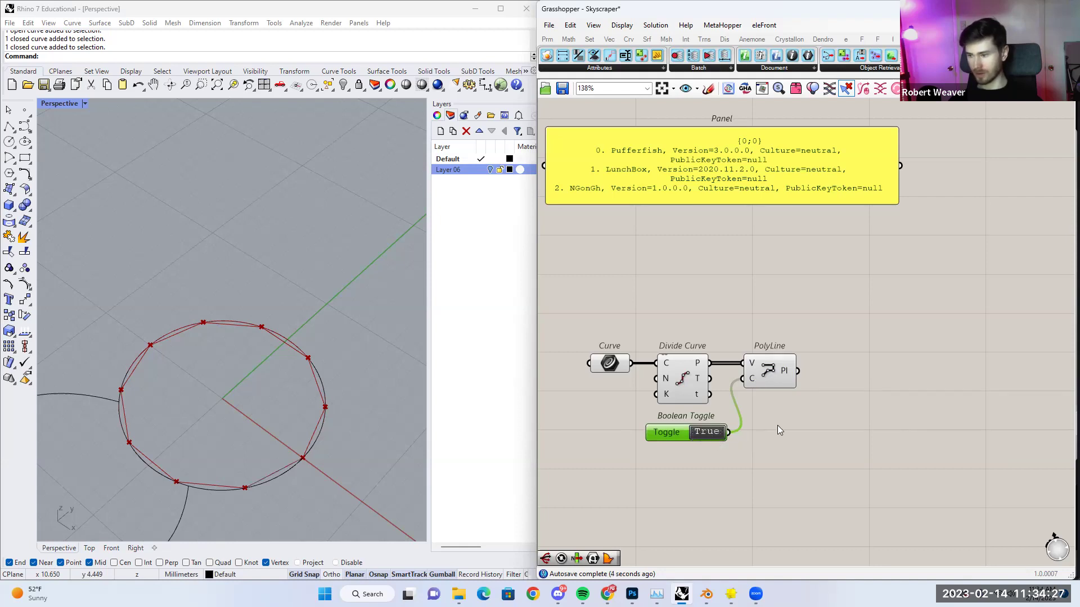
click(771, 372)
click(223, 453)
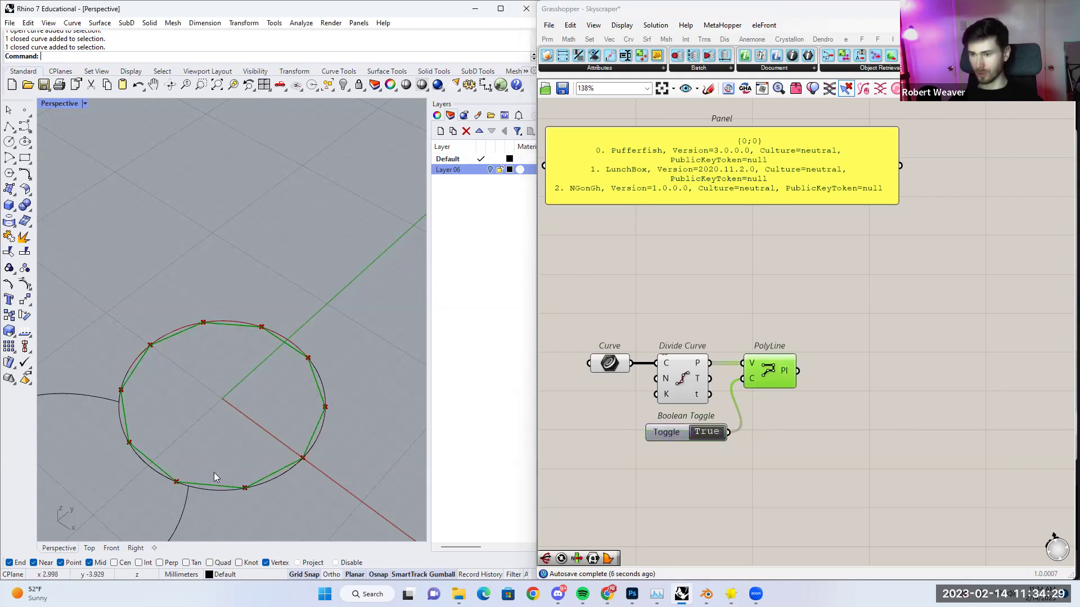
Add an Extrude component beside the PolyLine and connect the PolyLine output Pl to its base input B.
right_drag(845, 436, 779, 401)
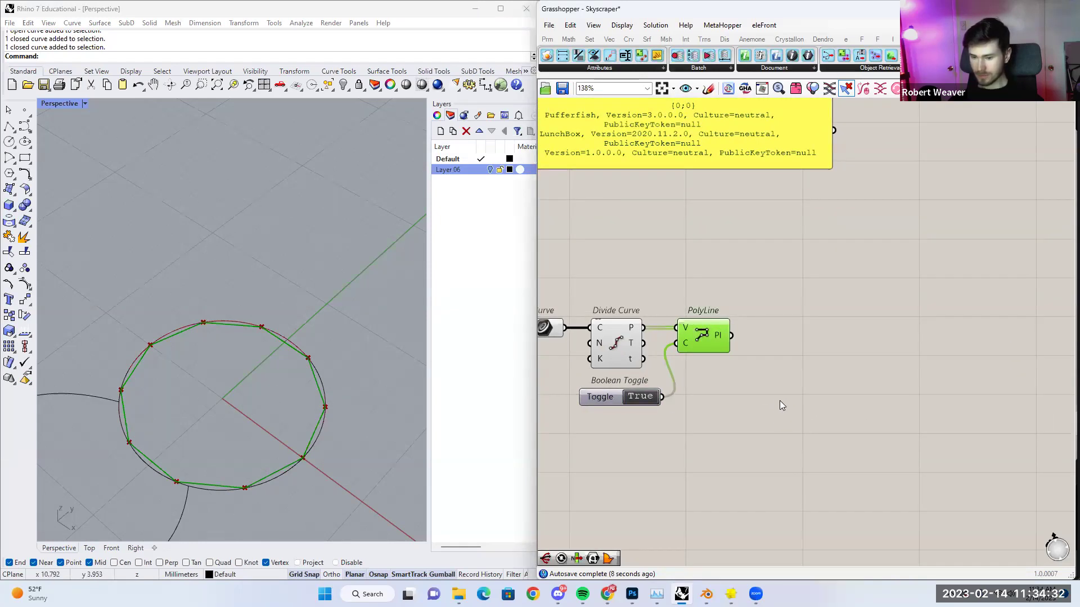
double_click(800, 342)
key(Escape)
double_click(790, 316)
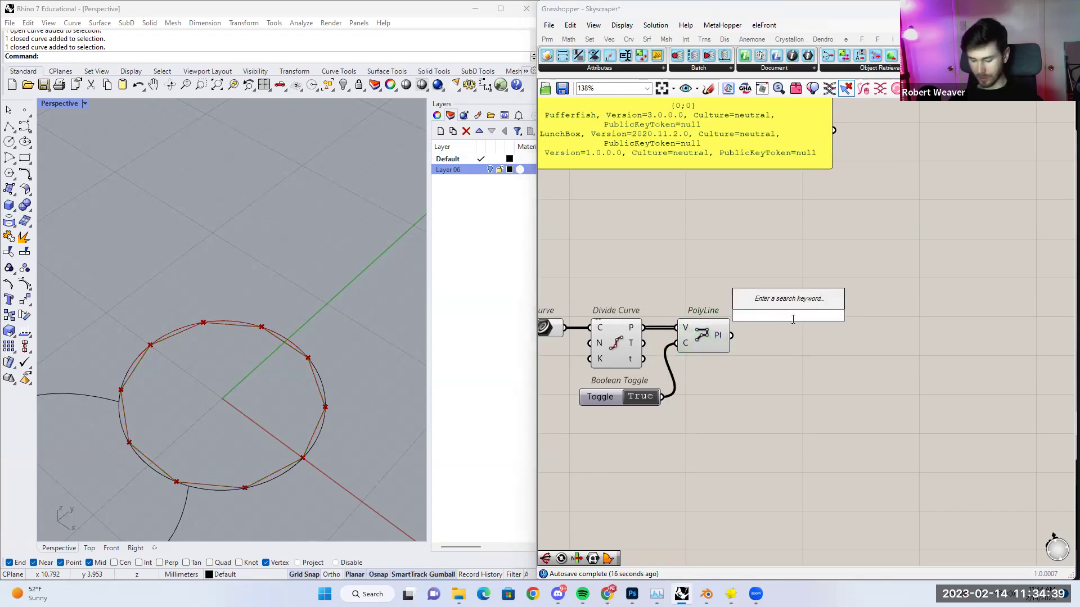
text(ext)
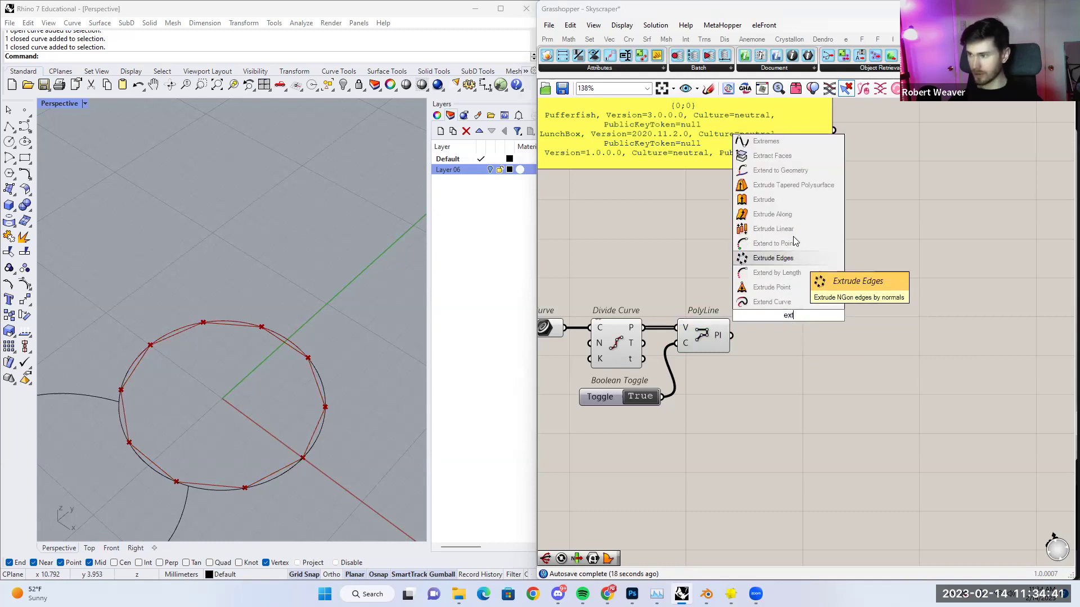
click(796, 202)
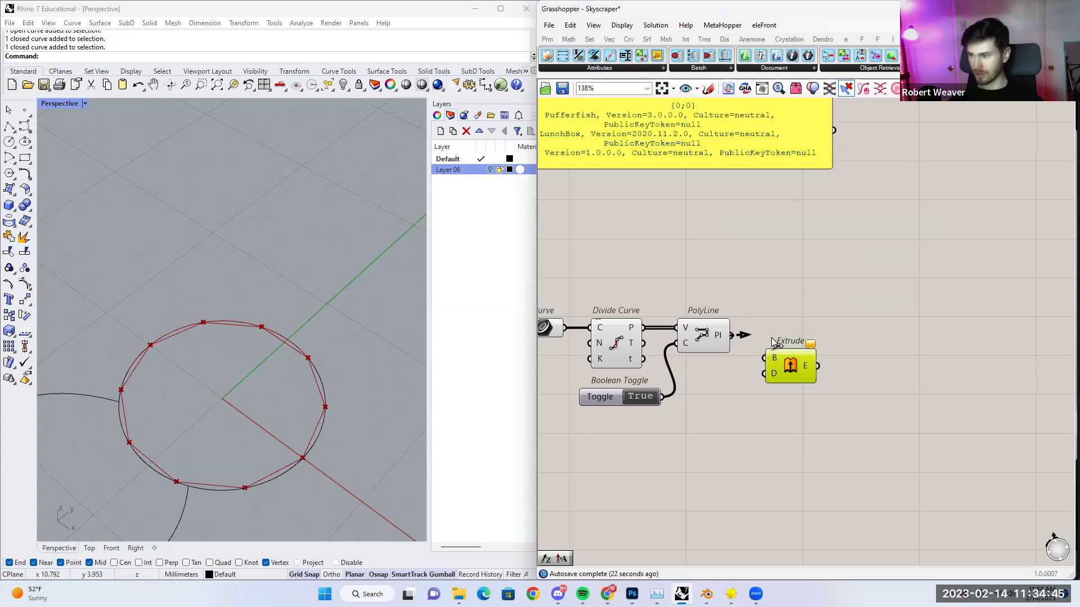
drag(790, 372, 787, 347)
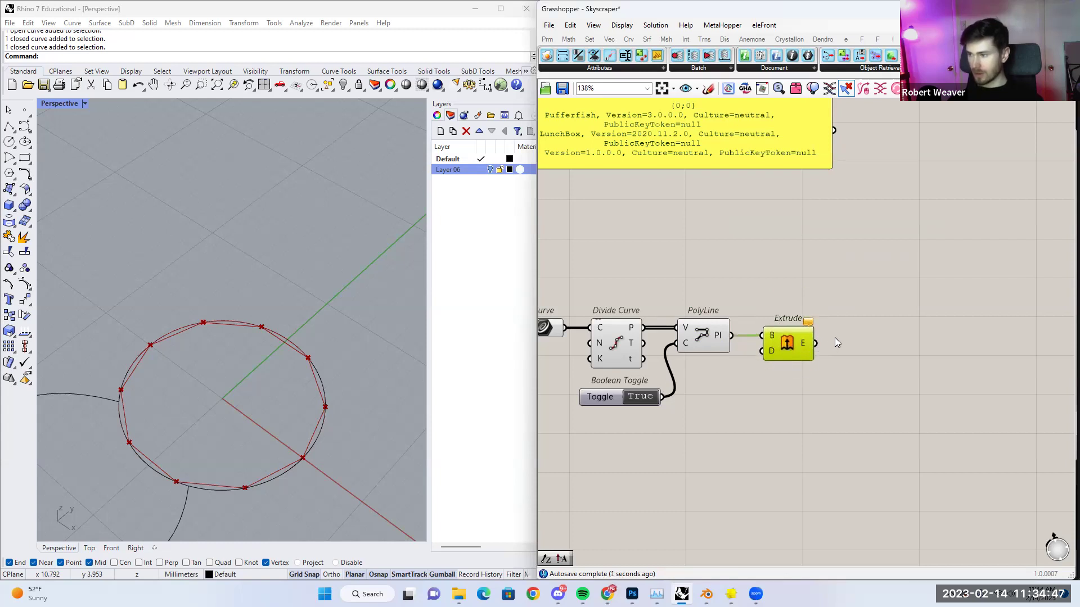
click(701, 321)
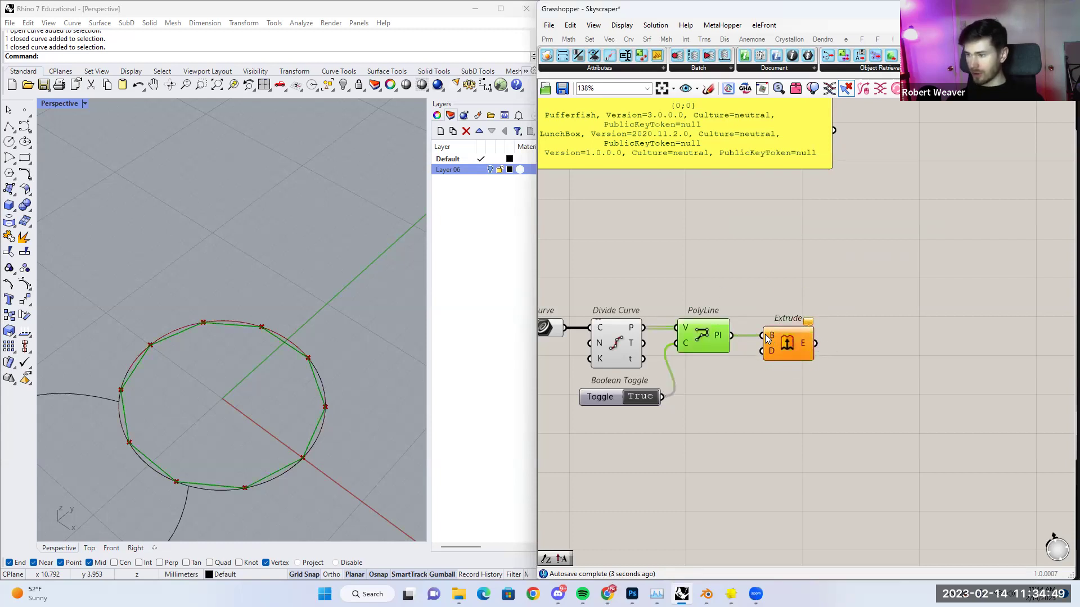
mouse_move(769, 338)
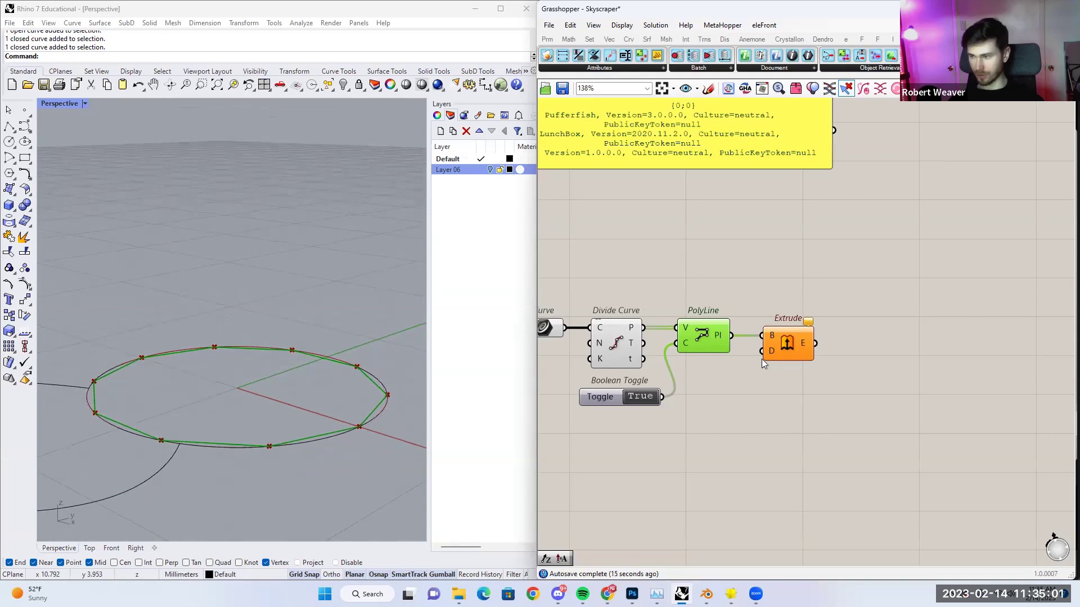
Add a Unit Z component below Extrude and connect its vector output V to the Extrude direction input D.
double_click(758, 395)
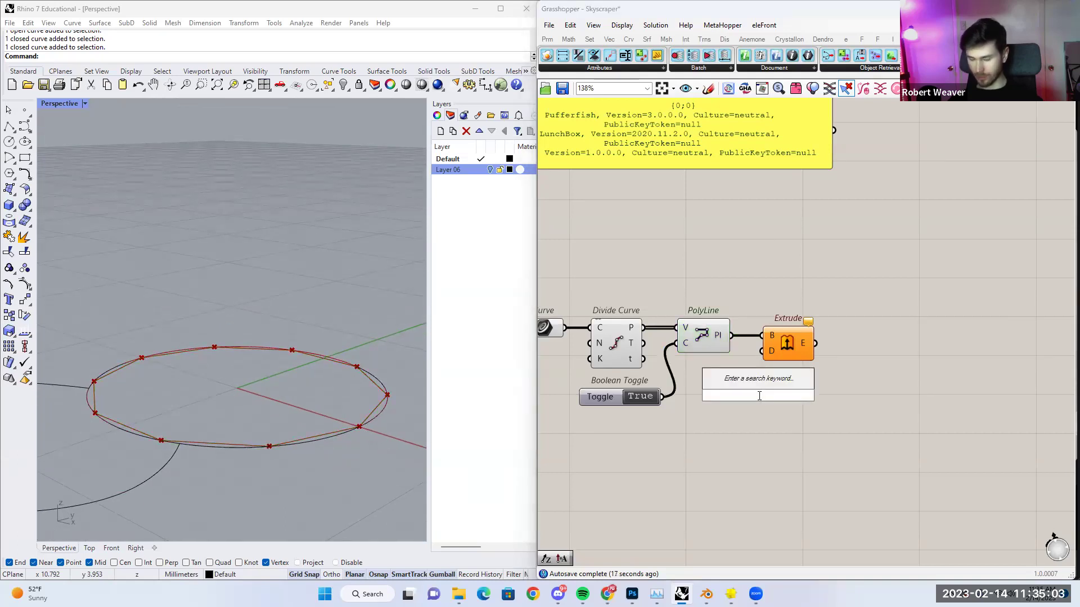
text(z)
click(754, 382)
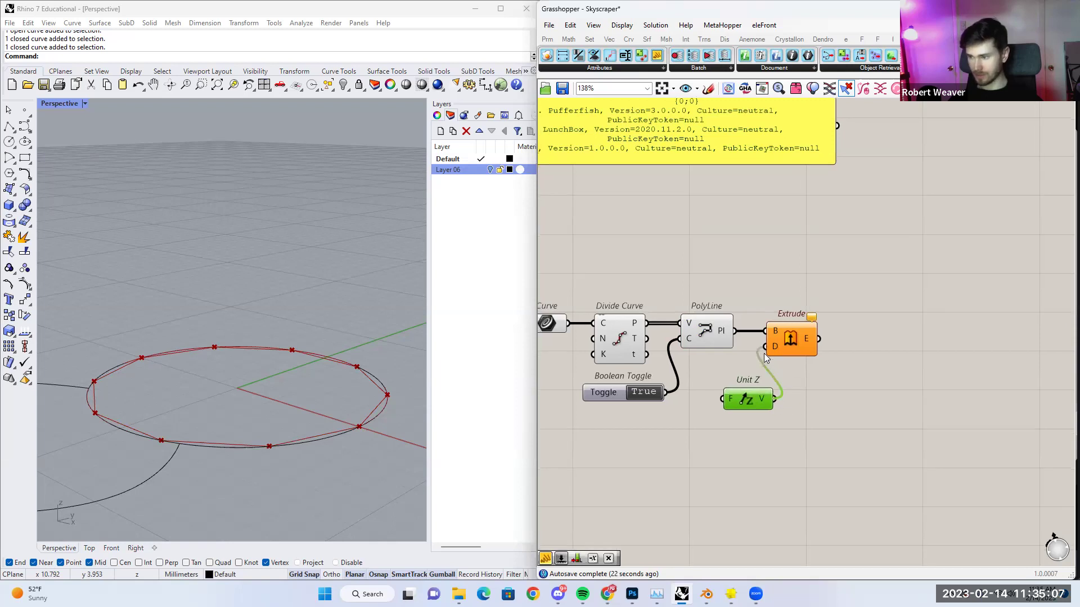
drag(764, 353, 766, 348)
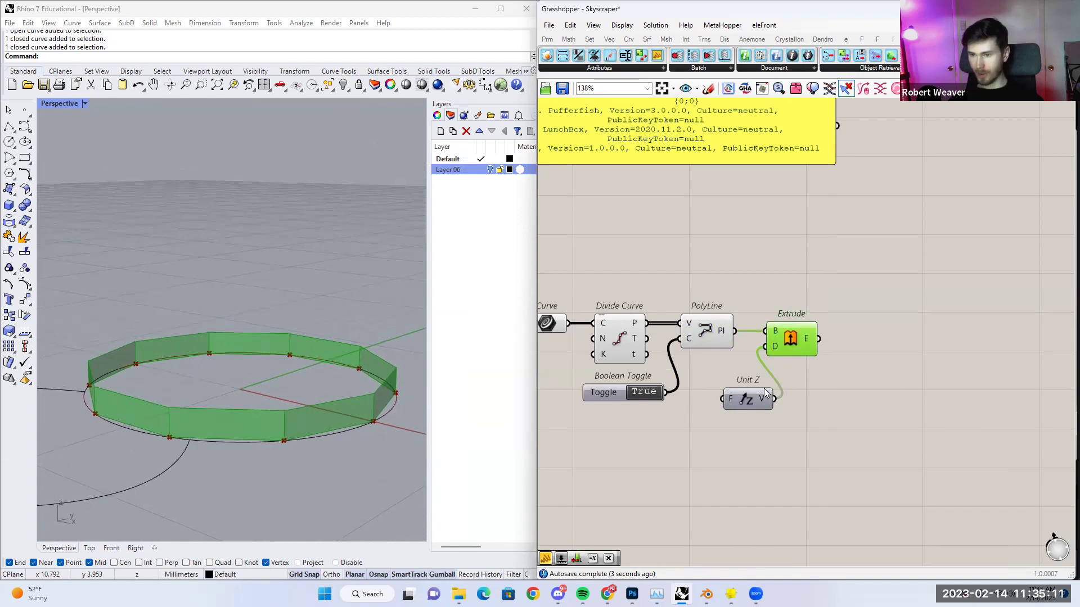
click(347, 421)
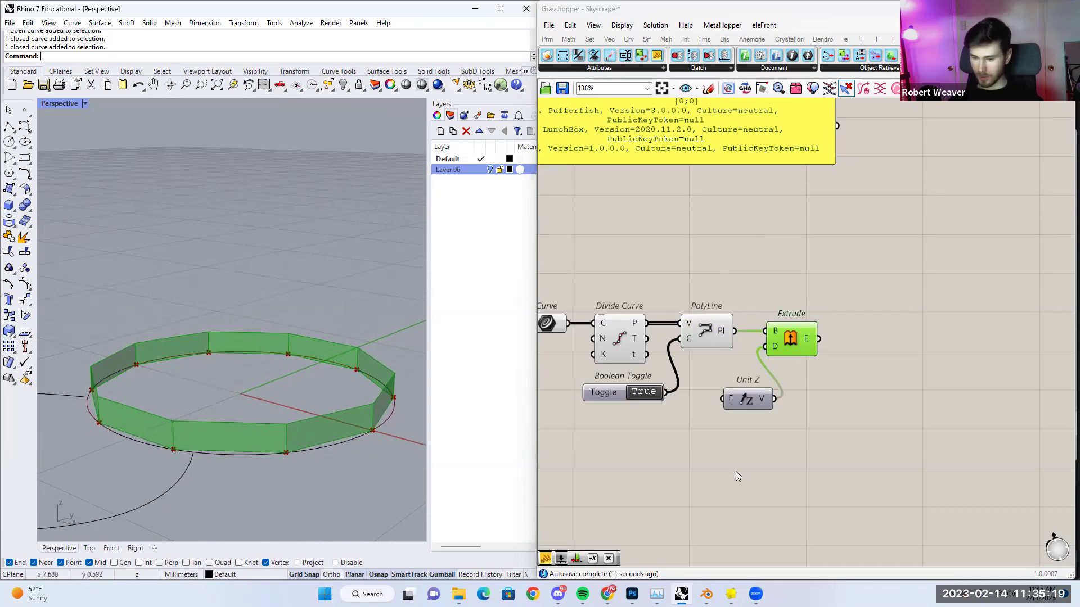
Add a Number Slider with one decimal place, connect it to the Unit Z factor input F, and set it to 0.2.
double_click(683, 453)
text(.1..)
text(.1.1.)
key(Return)
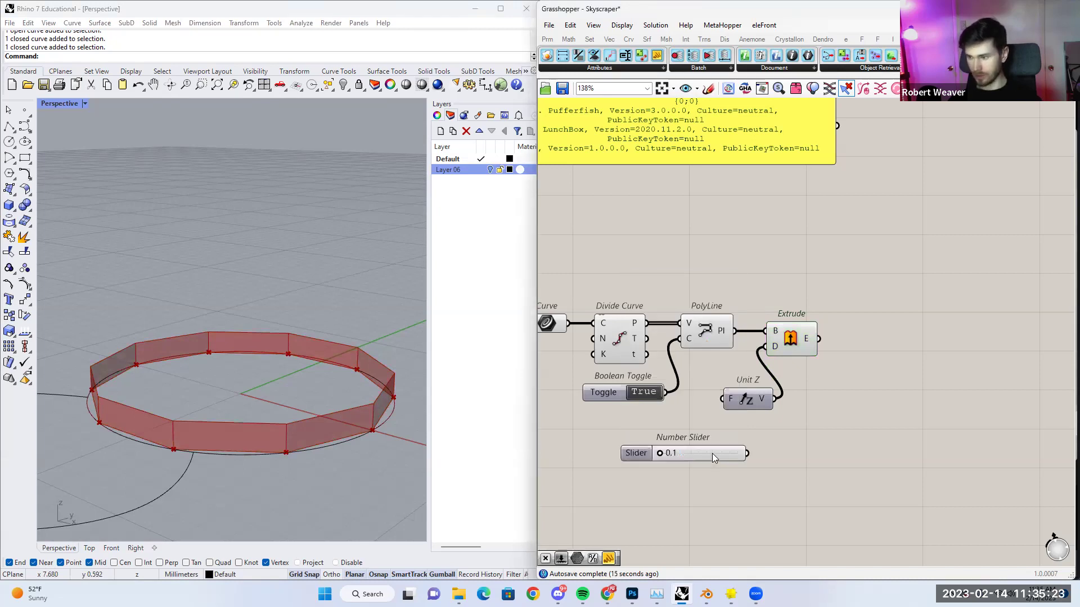
drag(704, 447, 722, 399)
drag(615, 447, 624, 447)
click(795, 347)
click(820, 403)
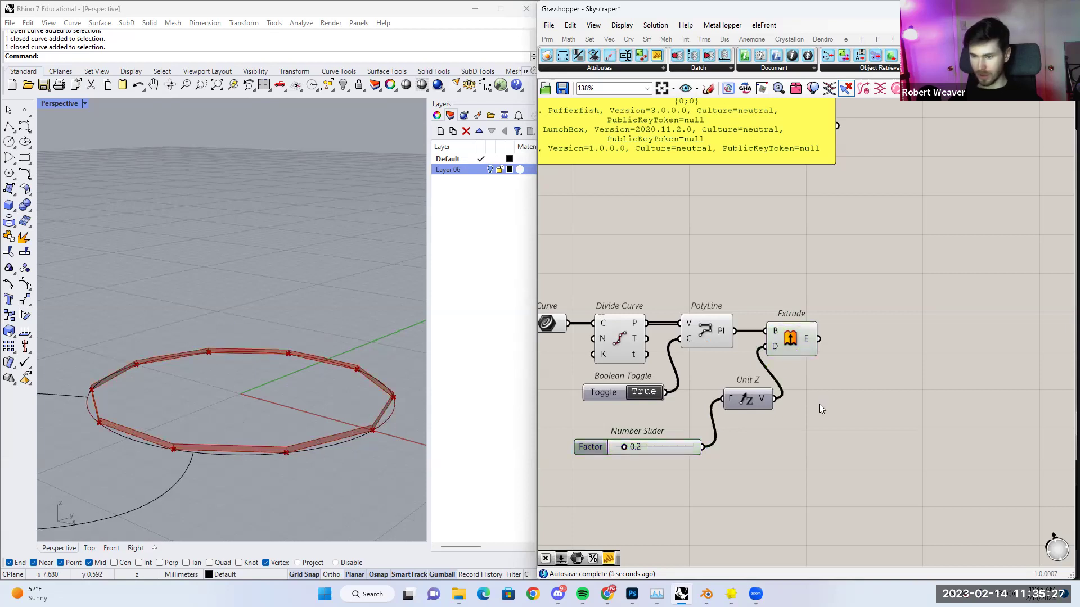
Add a Cap Holes component and place it beside the Extrude component.
right_drag(738, 425, 653, 448)
click(715, 364)
right_drag(314, 413, 285, 347)
right_drag(343, 456, 342, 463)
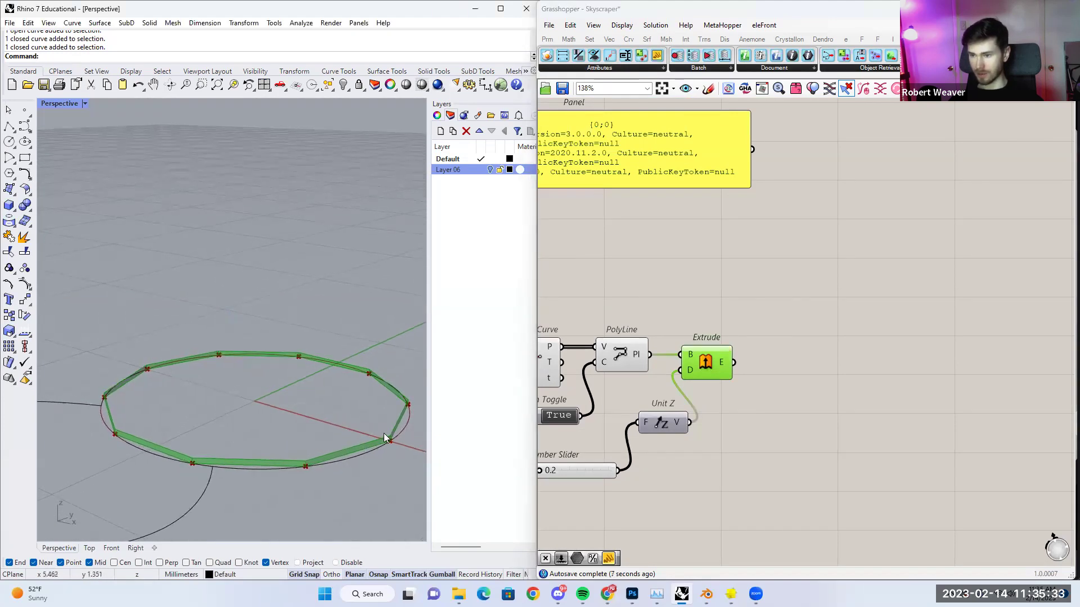
double_click(811, 320)
text(cap)
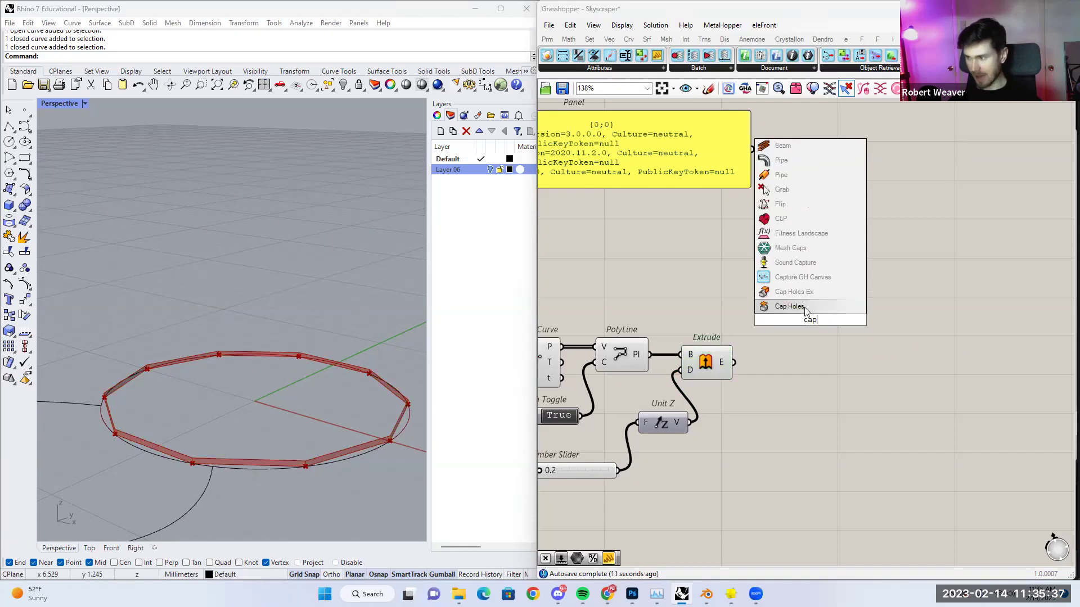
click(804, 307)
drag(803, 313, 796, 370)
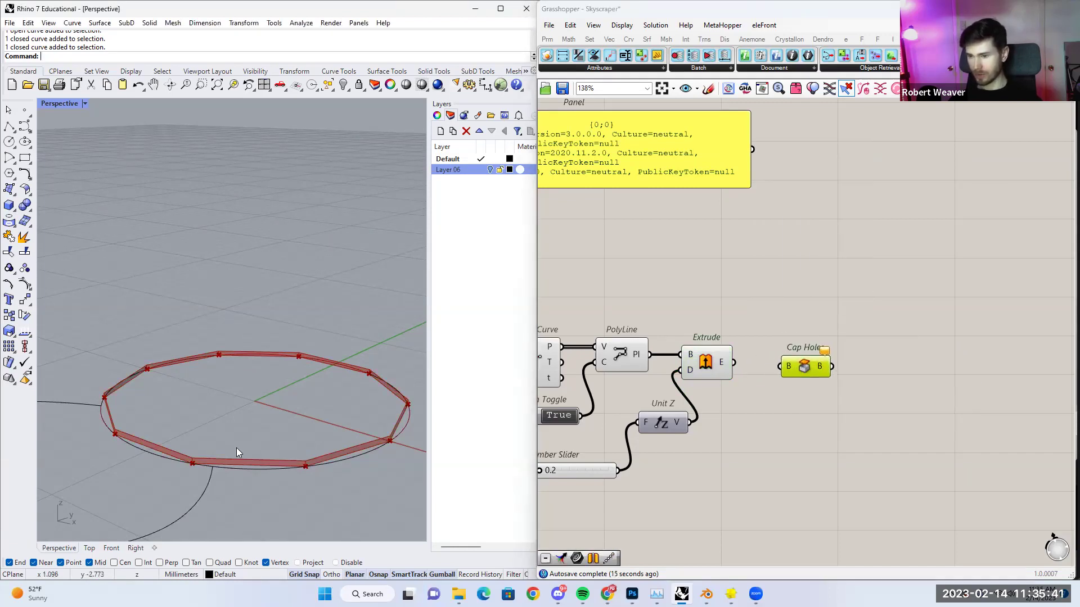
Connect the Extrude output E to the Cap Holes input B and move Cap Holes closer to Extrude.
click(627, 354)
click(707, 360)
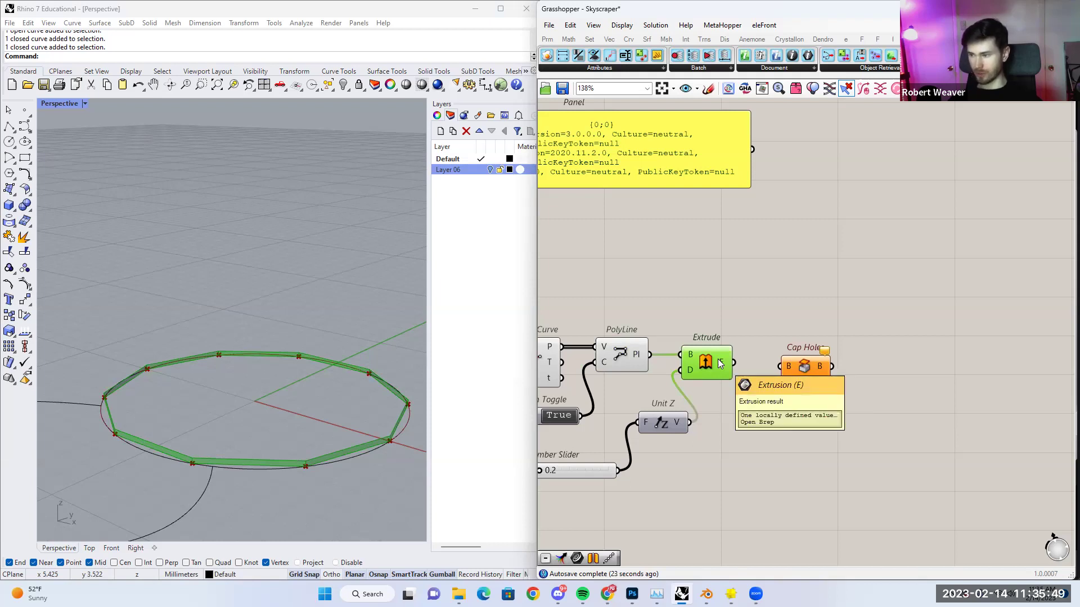
click(936, 432)
drag(804, 367, 790, 366)
mouse_move(725, 368)
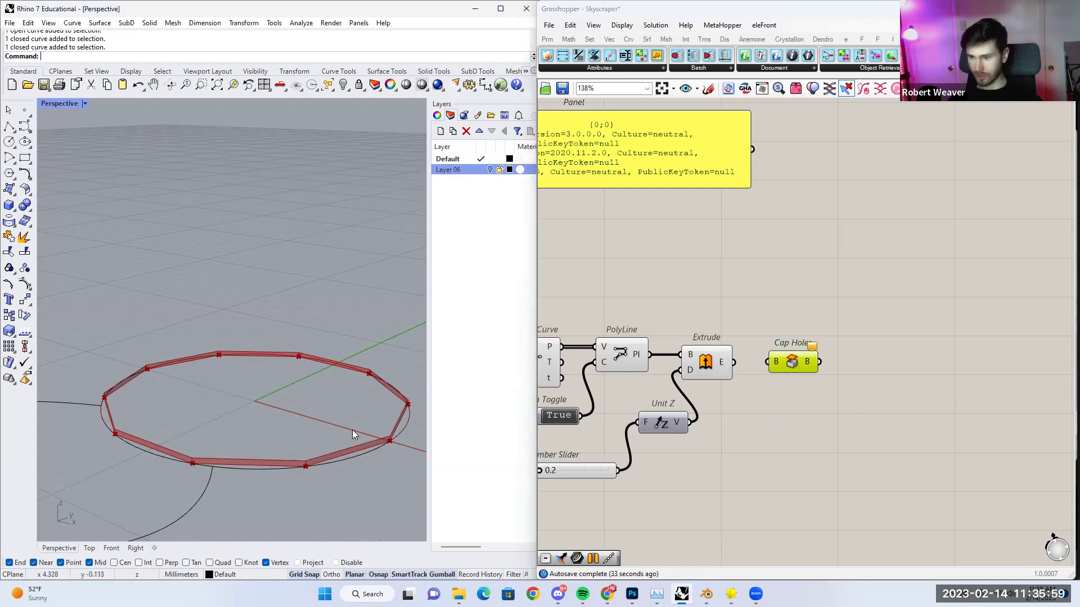
right_drag(359, 433, 303, 455)
drag(734, 362, 767, 362)
drag(793, 365, 780, 365)
click(765, 325)
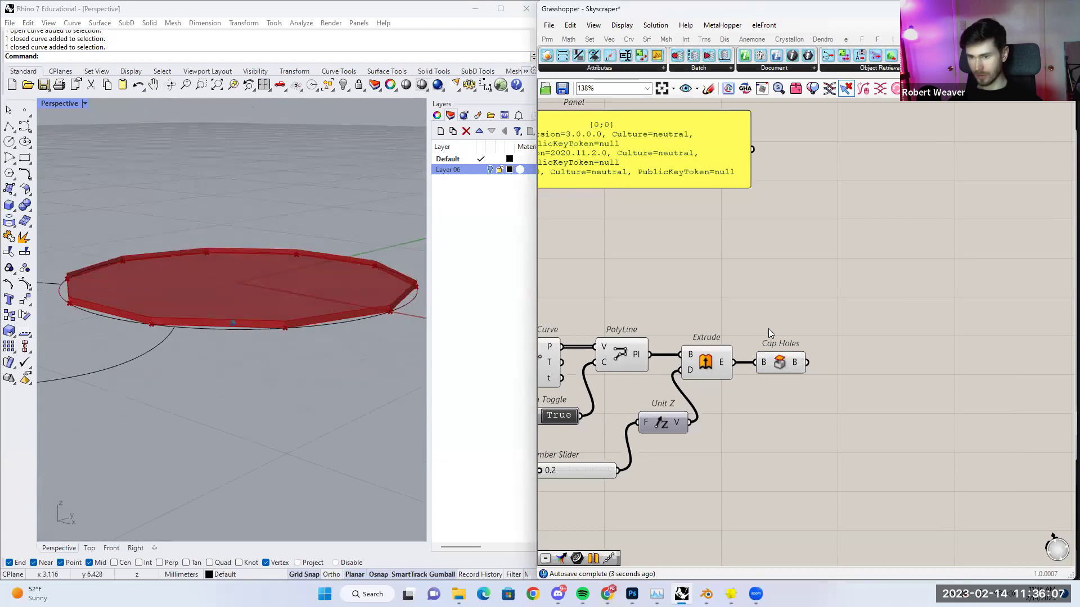
mouse_move(799, 363)
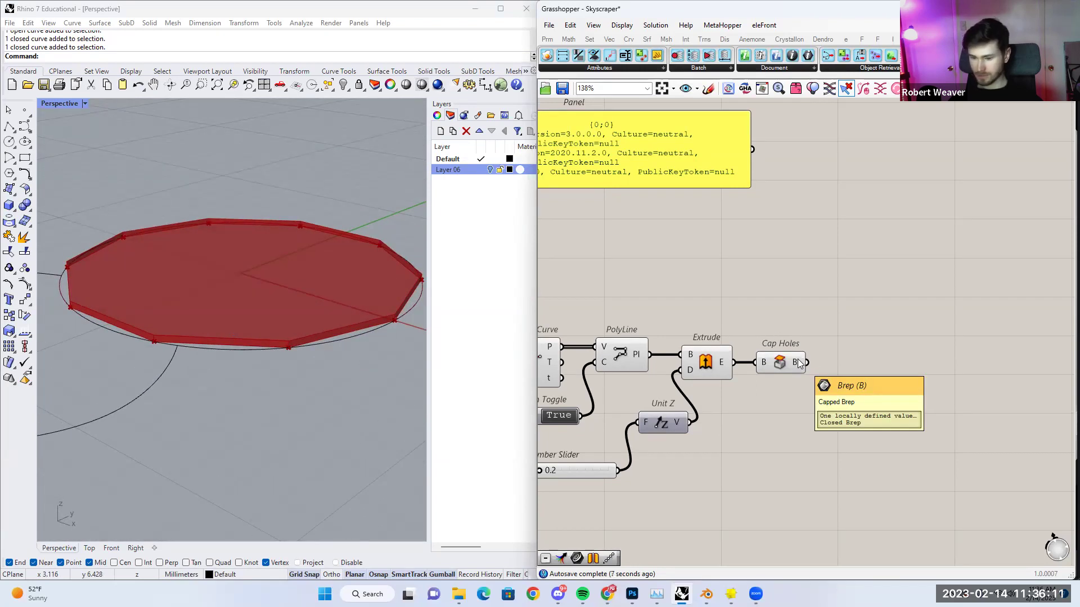
Add a Linear Array component and place it beside Cap Holes.
scroll(726, 392, down, 2)
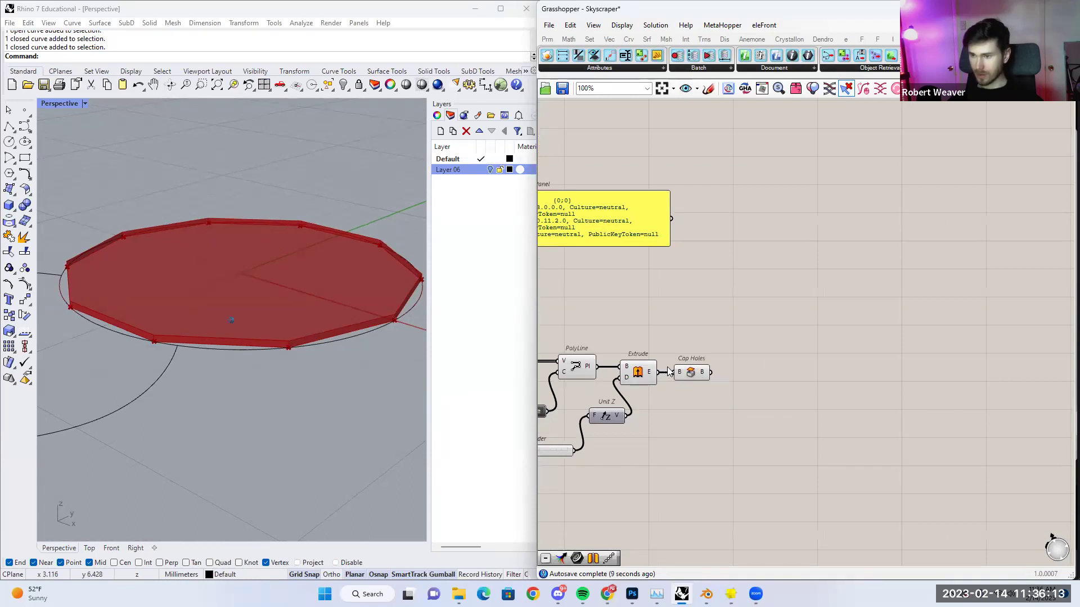
right_drag(735, 382, 672, 399)
scroll(656, 399, down, 1)
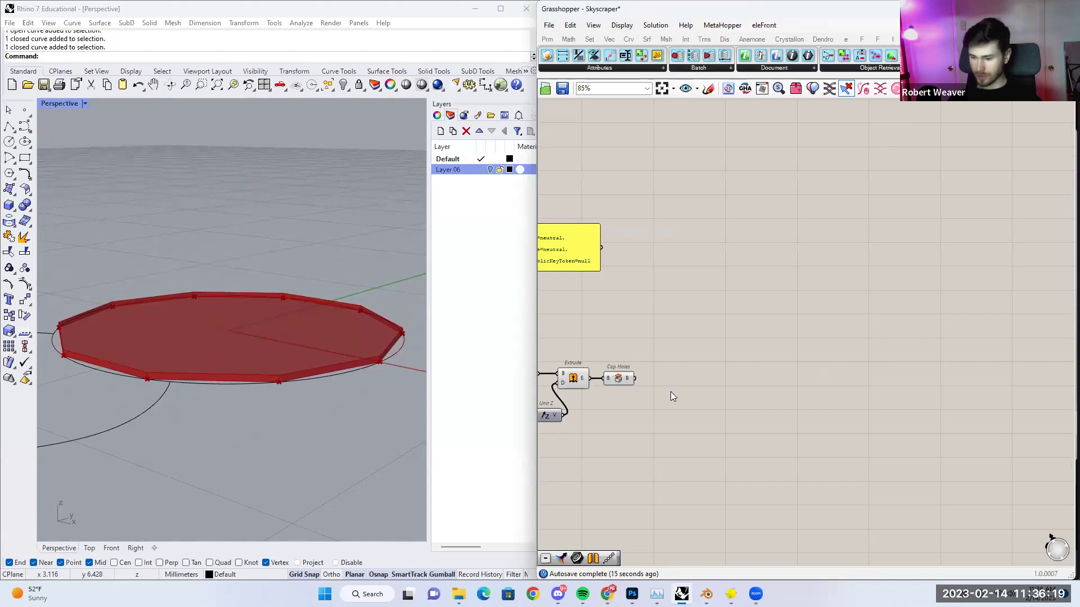
double_click(739, 360)
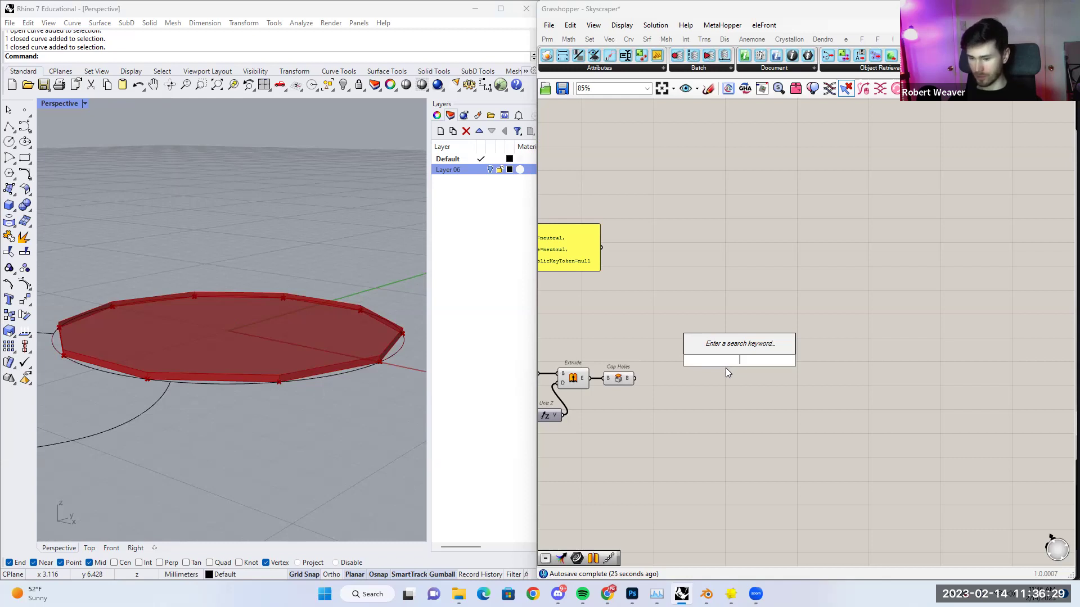
text(linb)
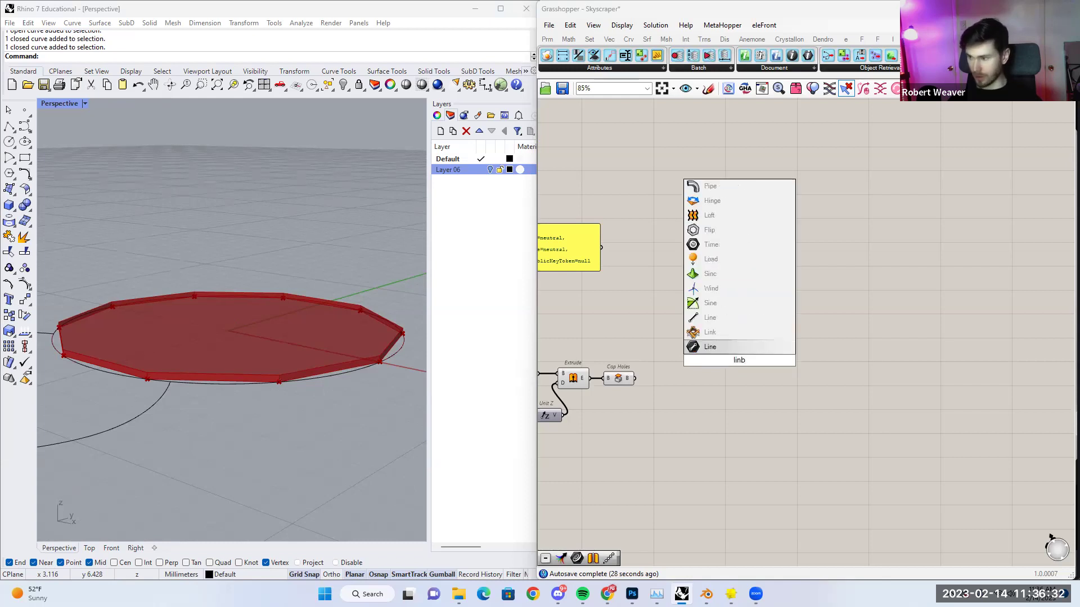
key(BackSpace)
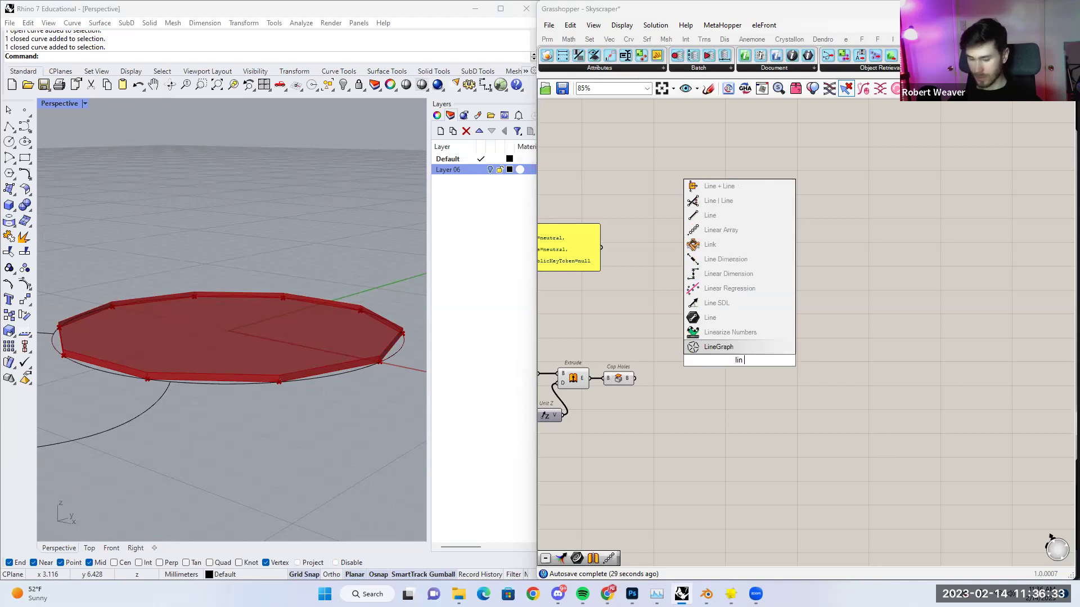
text(arr)
click(727, 348)
drag(732, 356, 687, 378)
Connect the Cap Holes output B to the Linear Array geometry input G, leaving space between the two components.
scroll(654, 387, up, 2)
right_drag(654, 387, 677, 385)
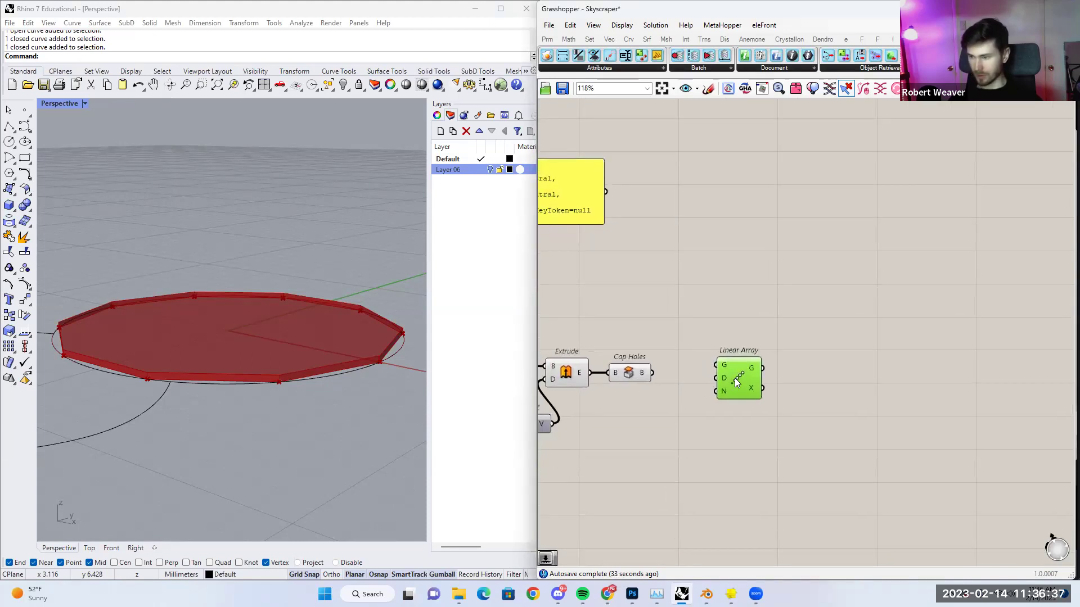
drag(722, 372, 734, 387)
drag(653, 372, 754, 382)
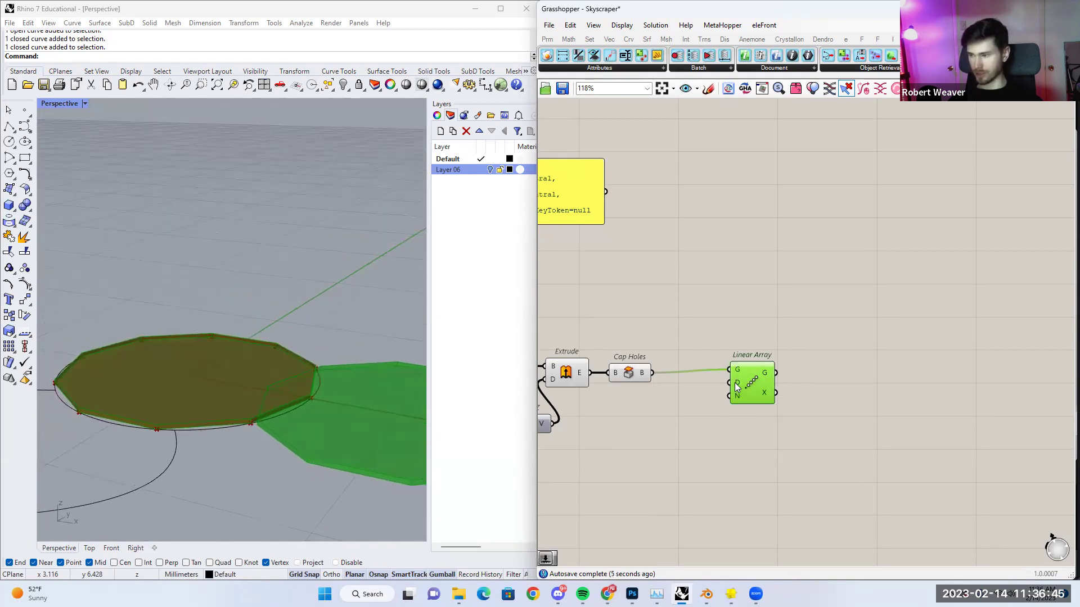
Add a second Unit Z component below Cap Holes and connect its output V to the Linear Array direction input D.
mouse_move(737, 385)
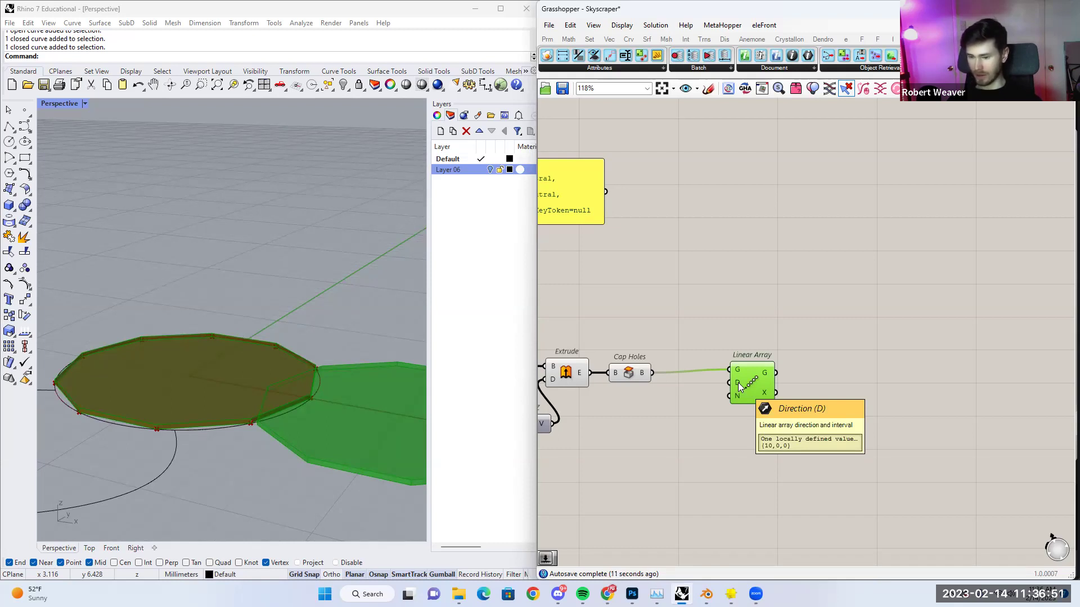
right_drag(649, 428, 790, 404)
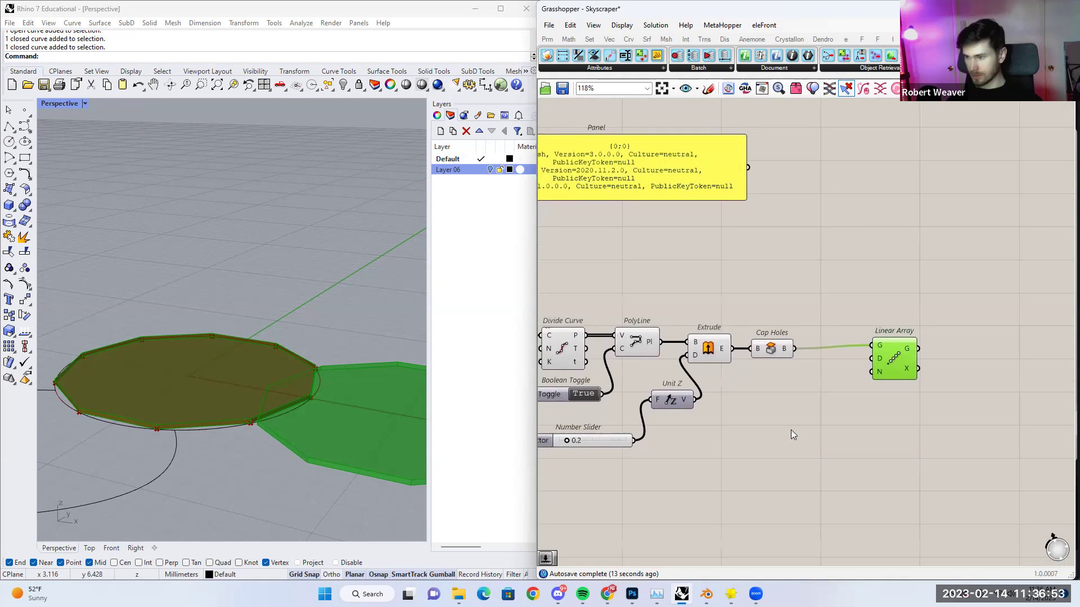
double_click(800, 416)
text(z)
key(Return)
drag(803, 414, 872, 358)
click(894, 363)
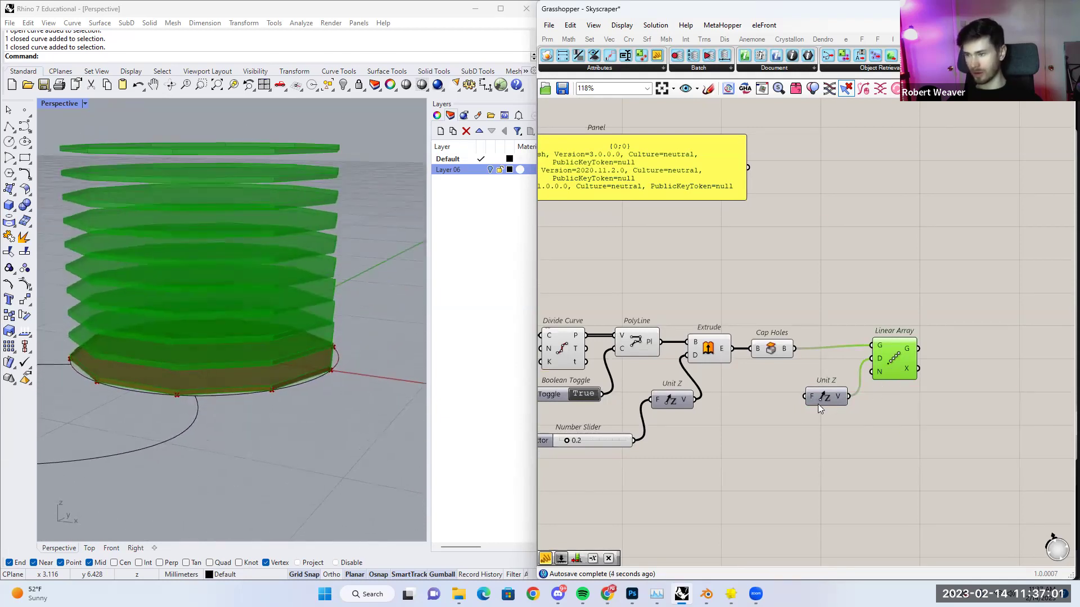
Add an integer number slider, connect it to the factor input F of the second Unit Z, and set it to 2.
double_click(753, 422)
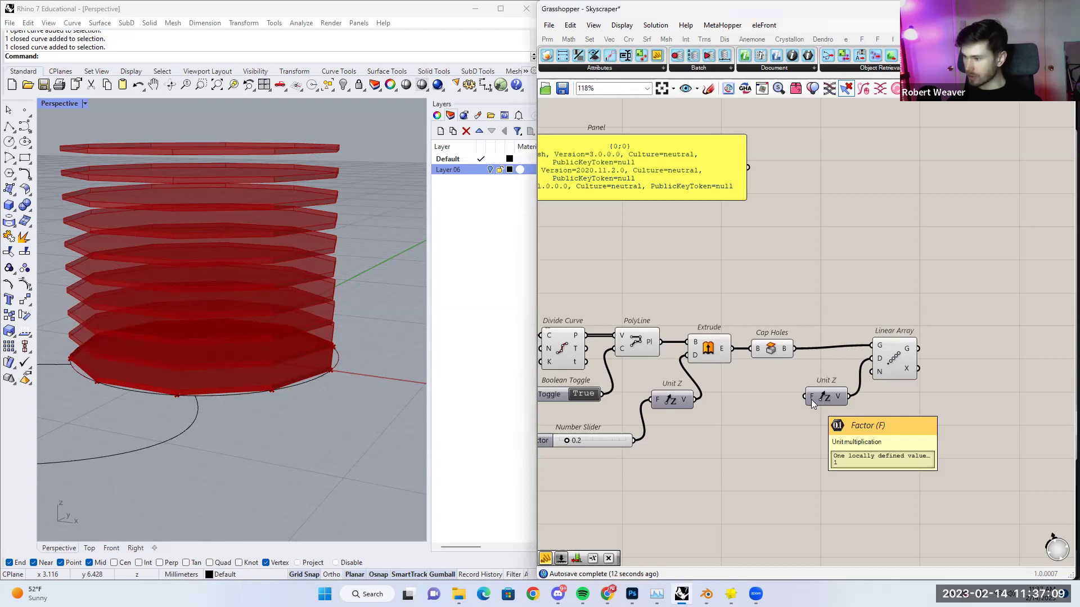
click(885, 353)
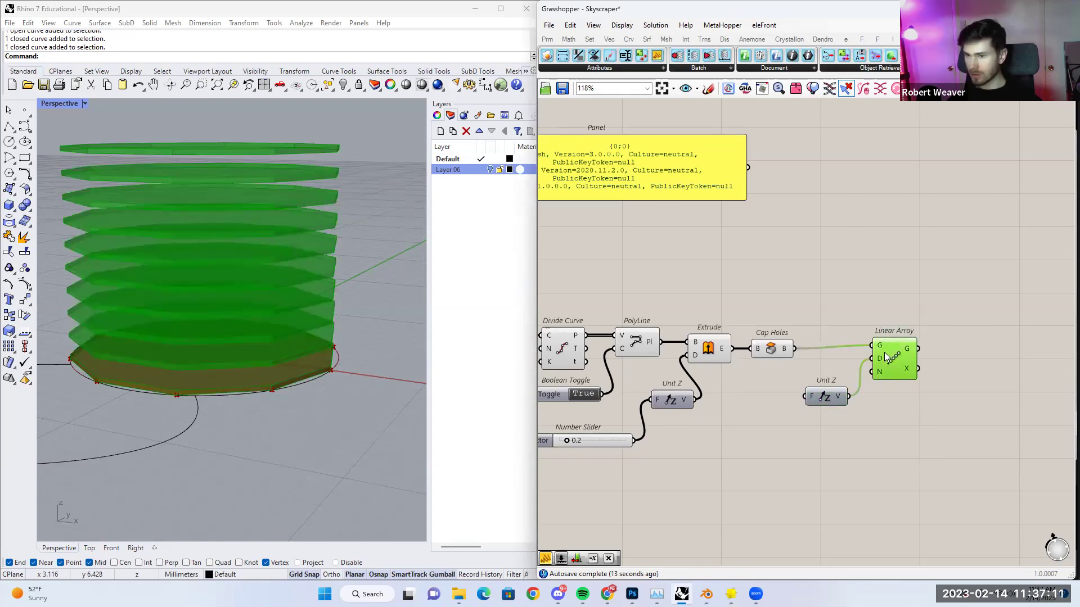
double_click(756, 428)
text(1..1)
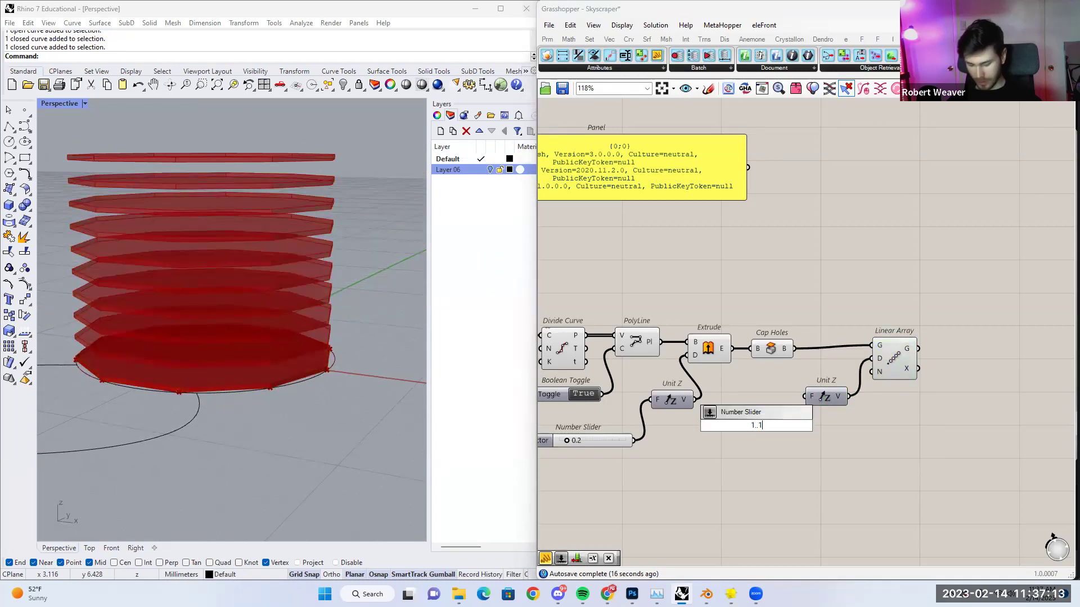
key(Return)
mouse_move(698, 441)
mouse_down()
mouse_move(715, 439)
mouse_move(681, 440)
mouse_up()
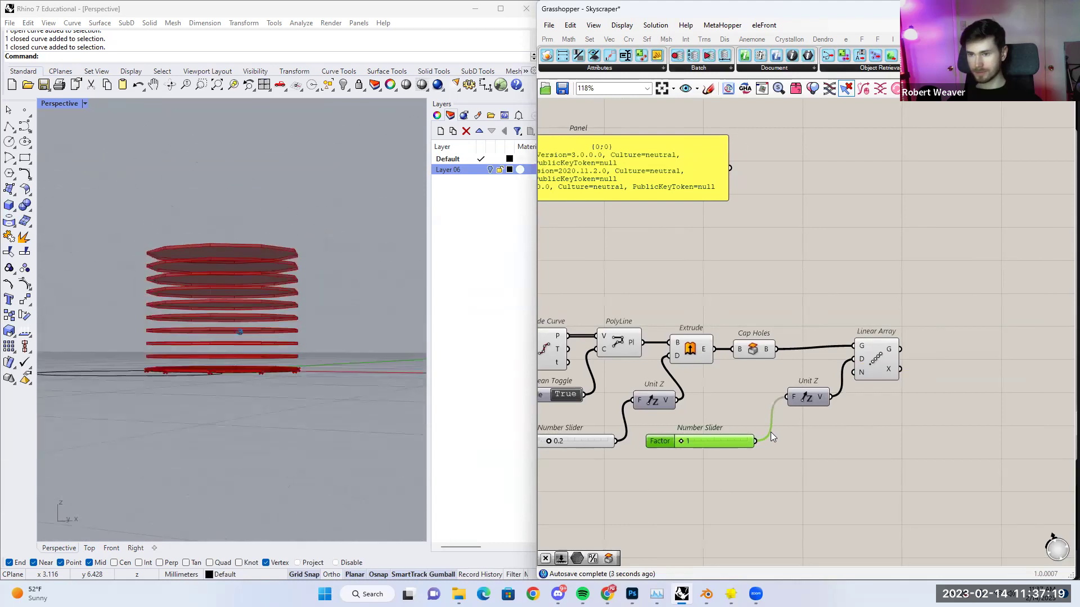
drag(679, 442, 685, 442)
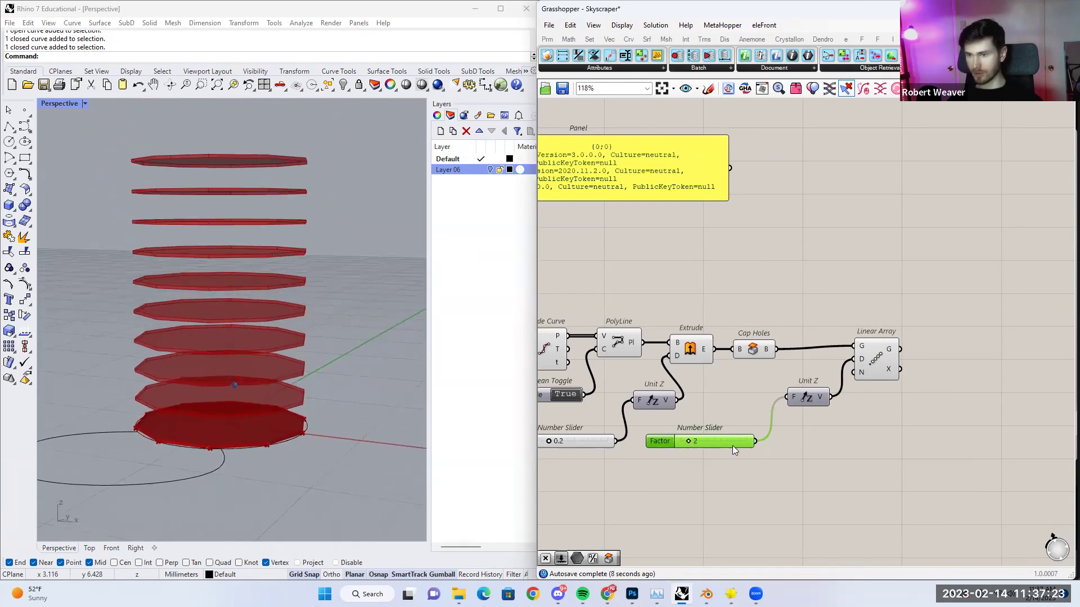
Add another integer number slider below, connect it to the Linear Array count input N, and set it to 16.
right_drag(805, 435, 734, 444)
click(792, 378)
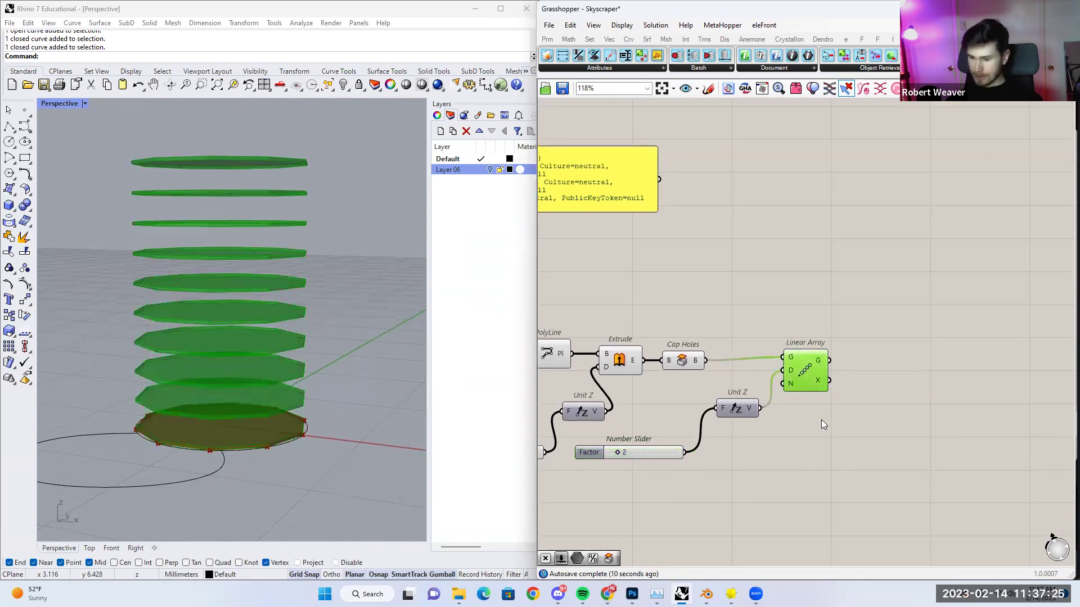
right_drag(813, 418, 761, 409)
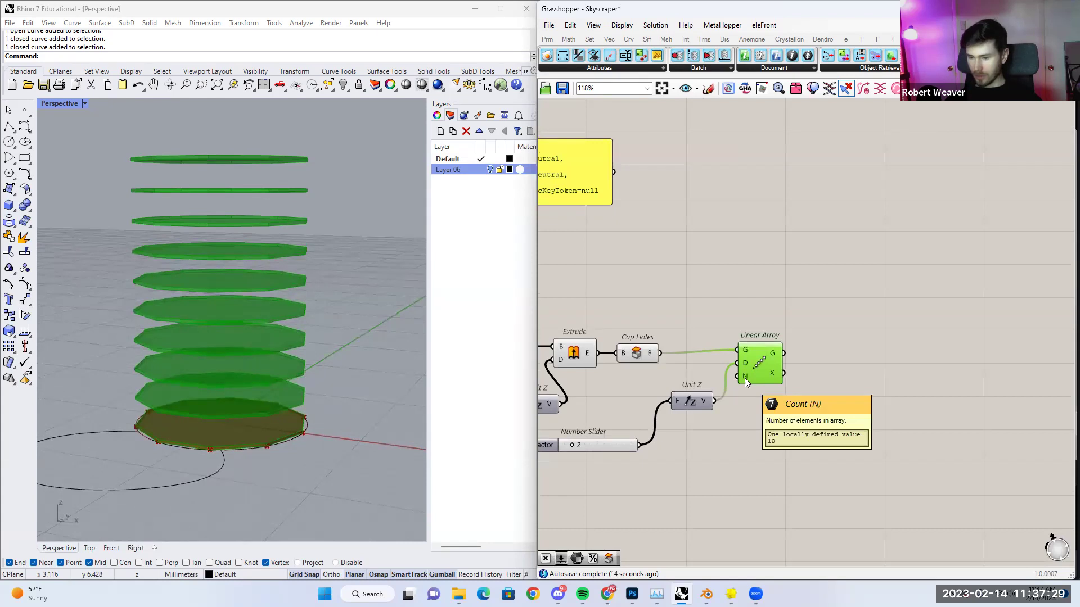
right_drag(735, 418, 753, 410)
double_click(688, 470)
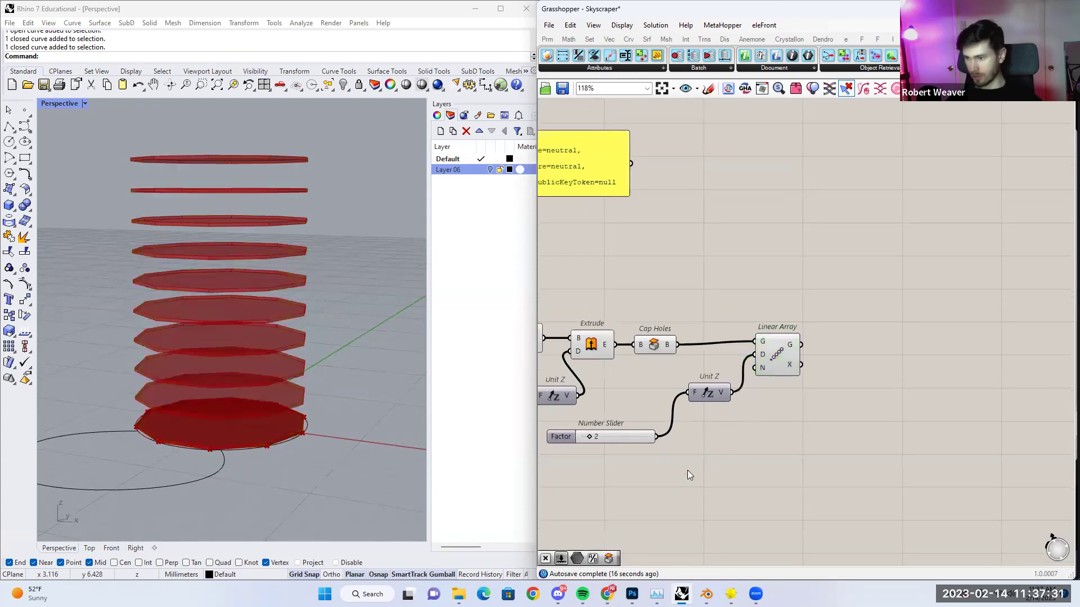
text(1.)
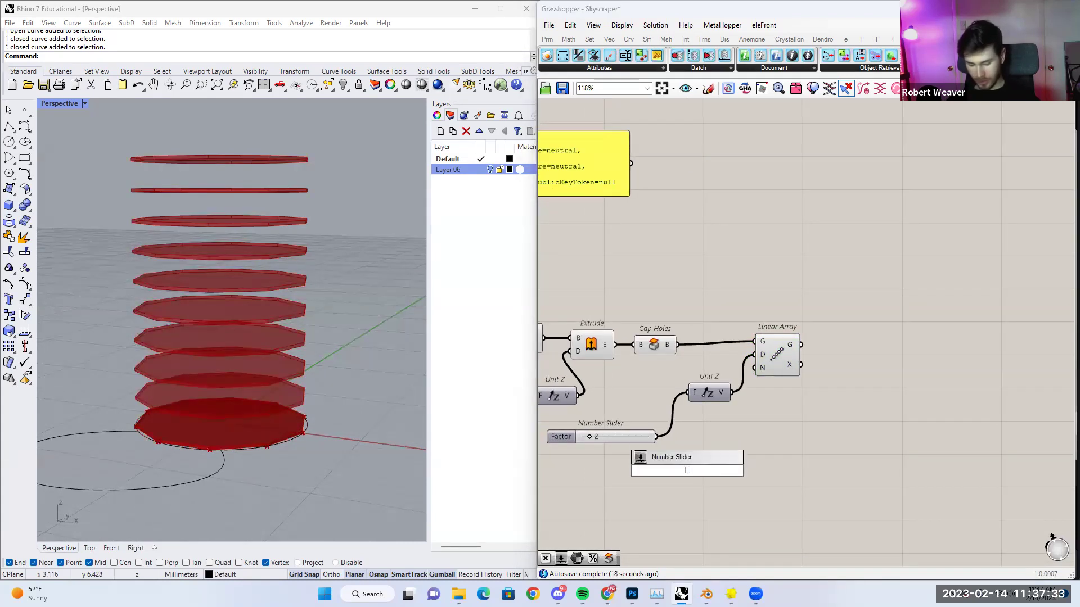
text(.3)
key(Return)
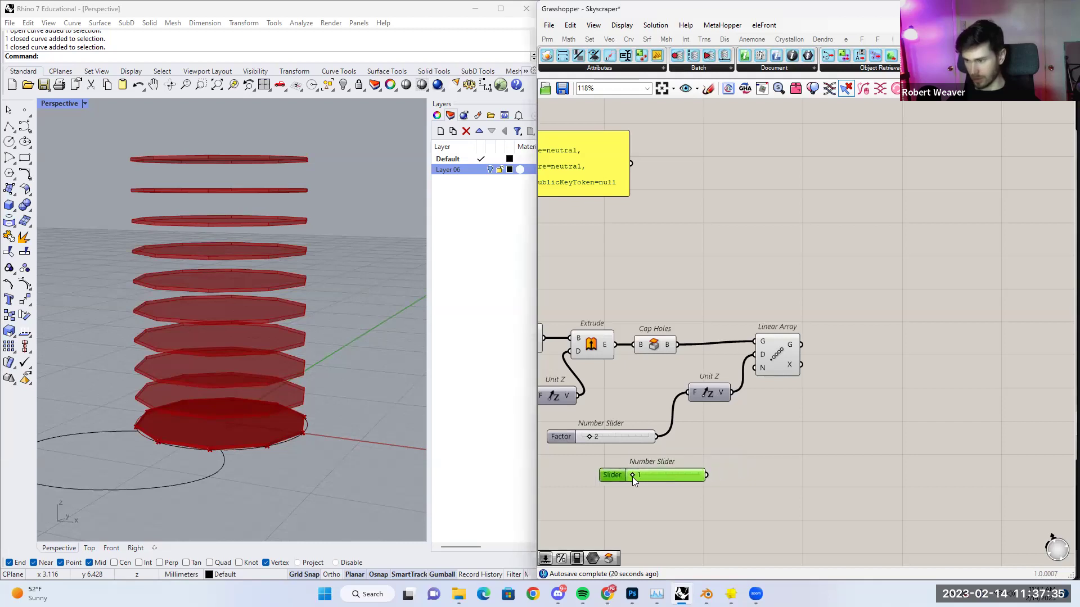
drag(768, 385, 755, 368)
click(777, 356)
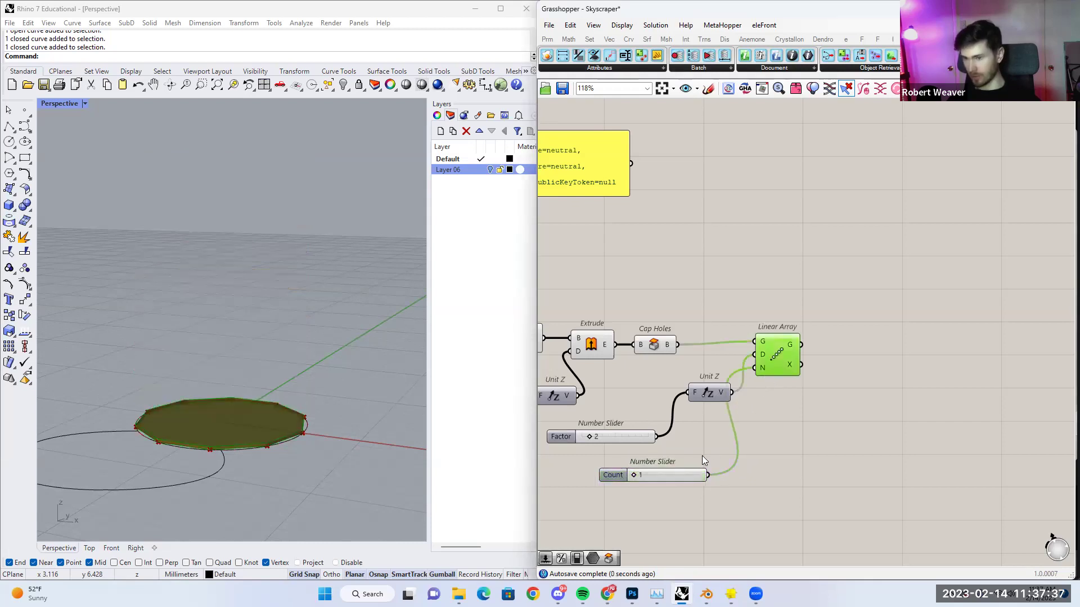
drag(633, 474, 668, 477)
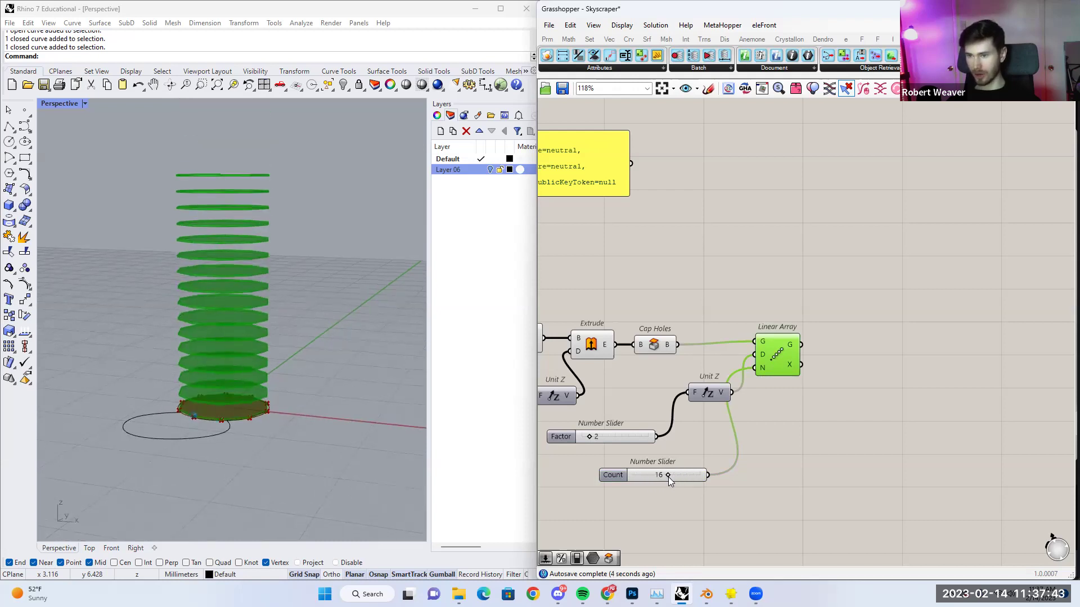
right_drag(719, 478, 676, 480)
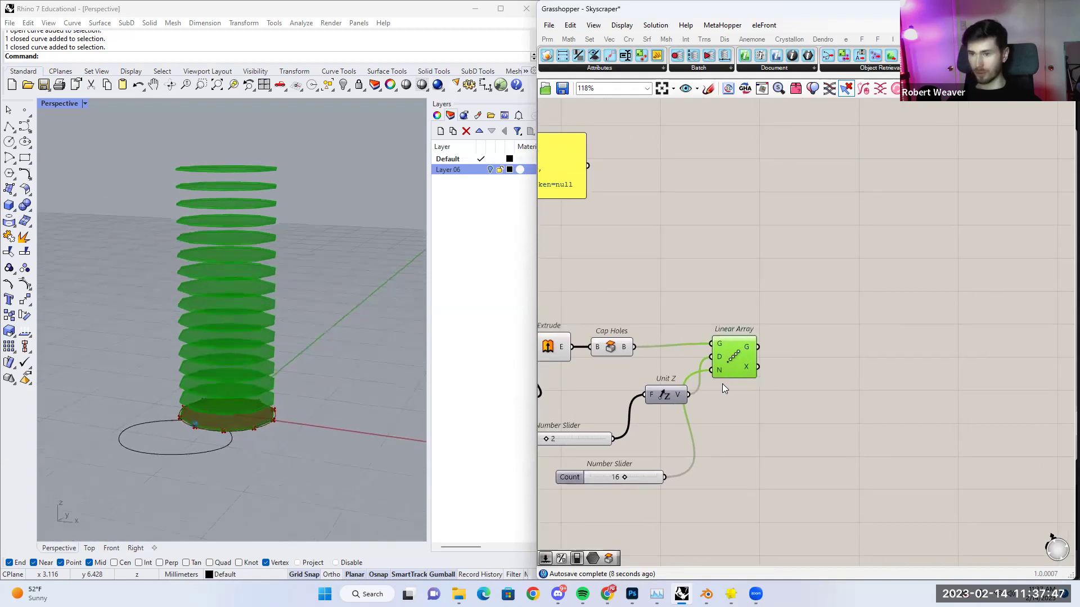
Move the yellow plugin-information Panel further up, away from the component chain.
right_drag(740, 400, 815, 403)
scroll(815, 404, down, 2)
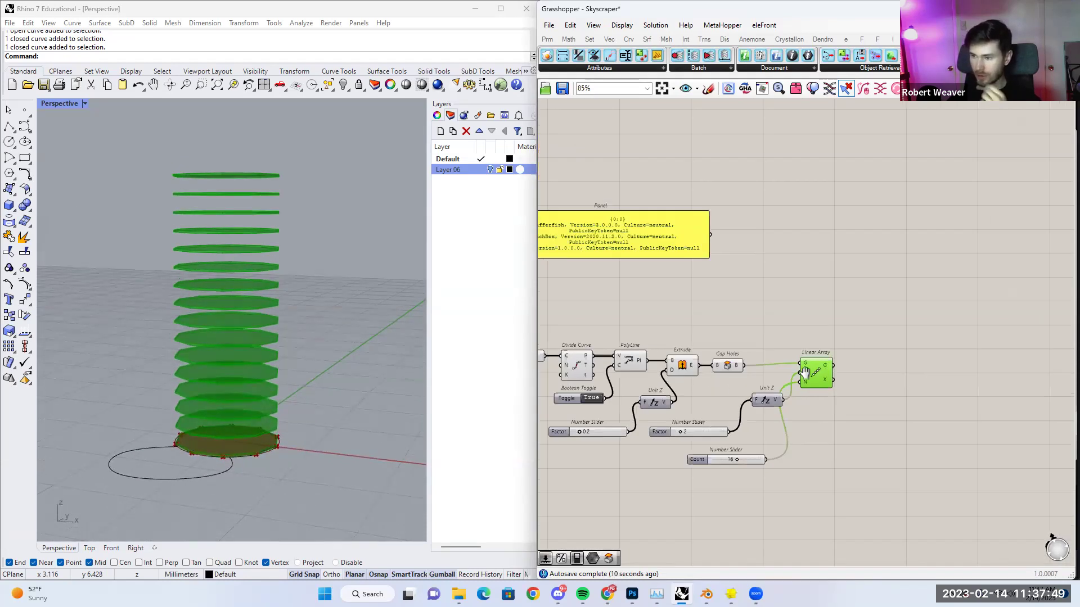
right_drag(644, 291, 756, 275)
right_drag(774, 359, 767, 412)
drag(770, 254, 780, 150)
click(762, 313)
right_drag(740, 337, 720, 302)
Examine the Divide Curve and PolyLine components and, with PolyLine selected, the polyline footprint at the tower's base.
scroll(721, 383, up, 3)
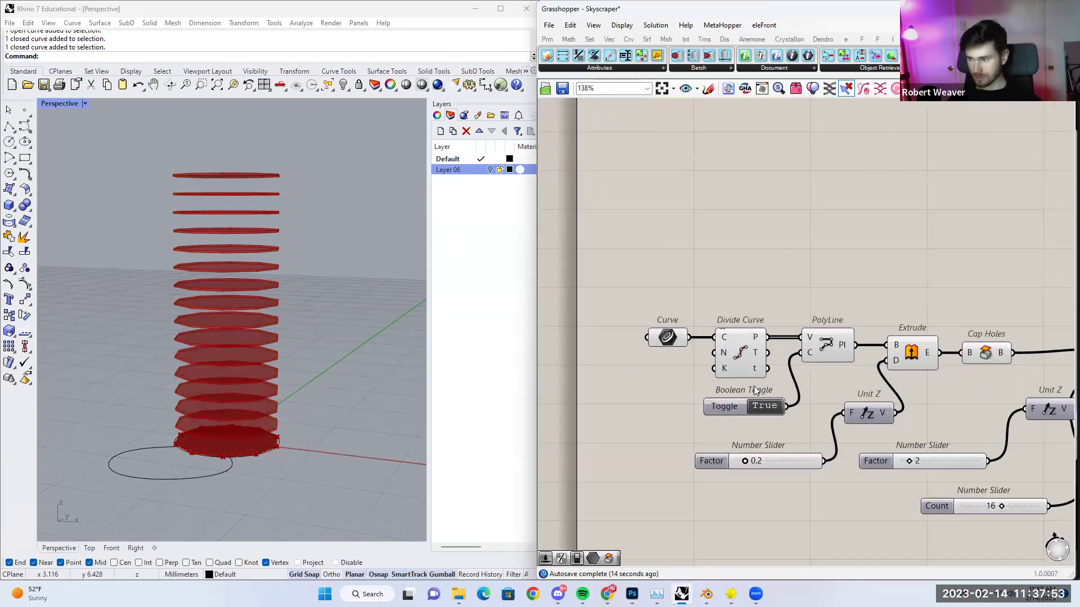
scroll(764, 394, down, 2)
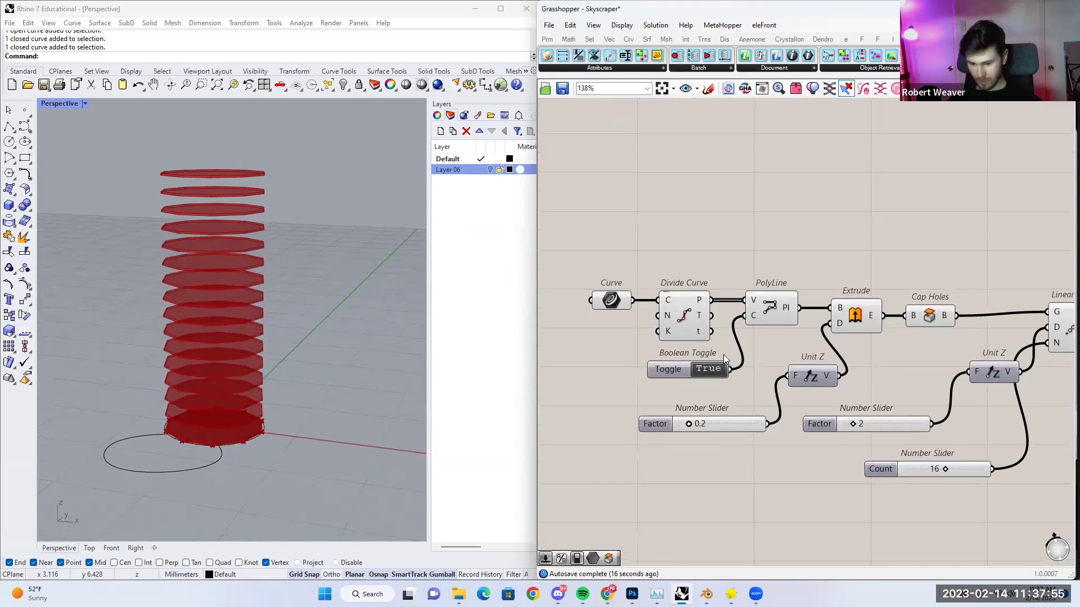
scroll(662, 309, up, 3)
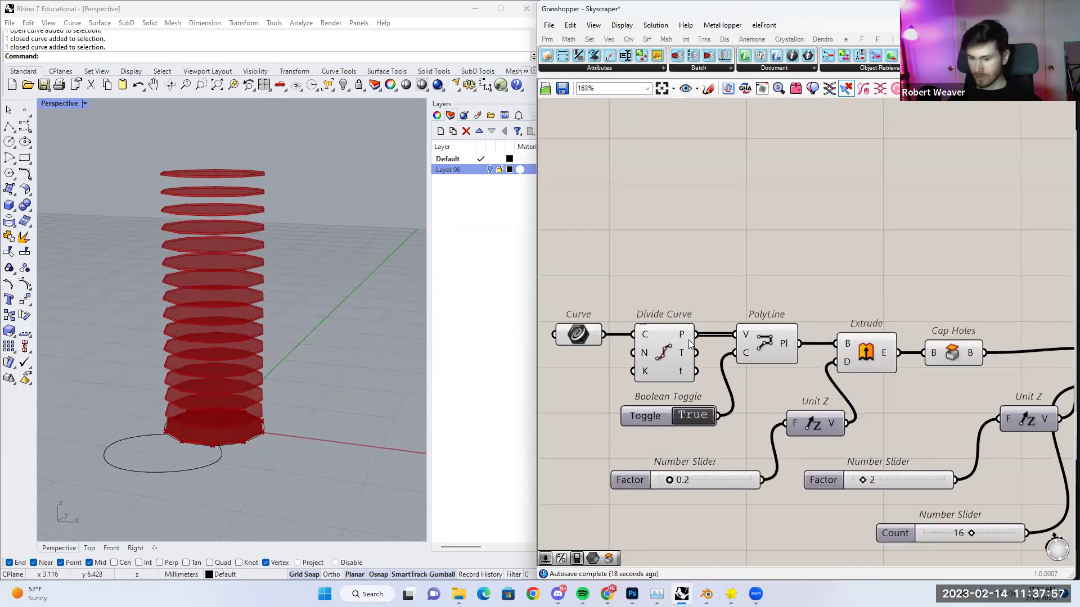
right_drag(692, 312, 713, 326)
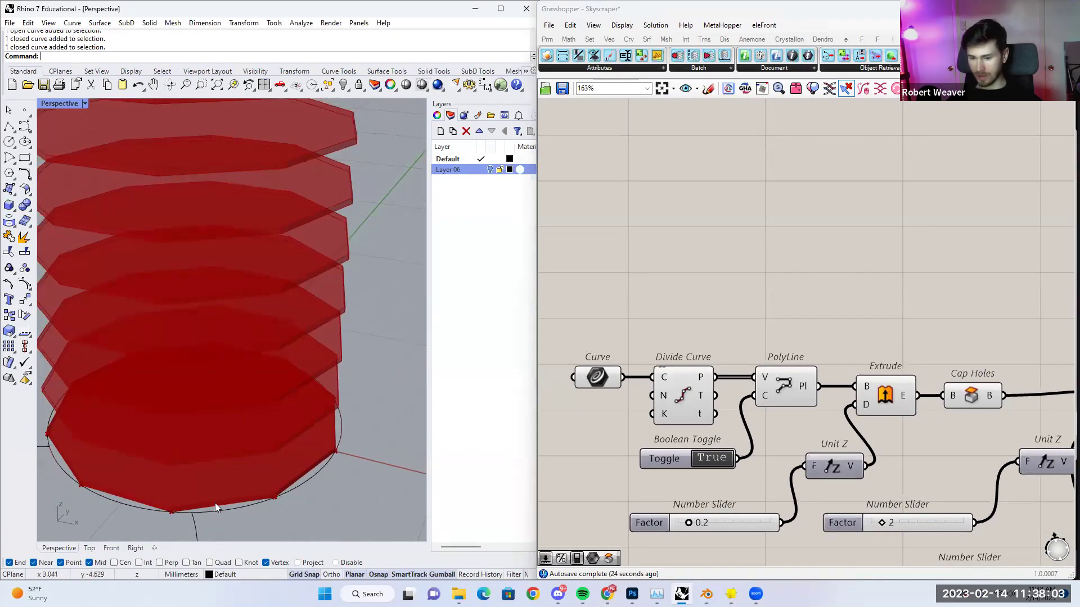
click(766, 390)
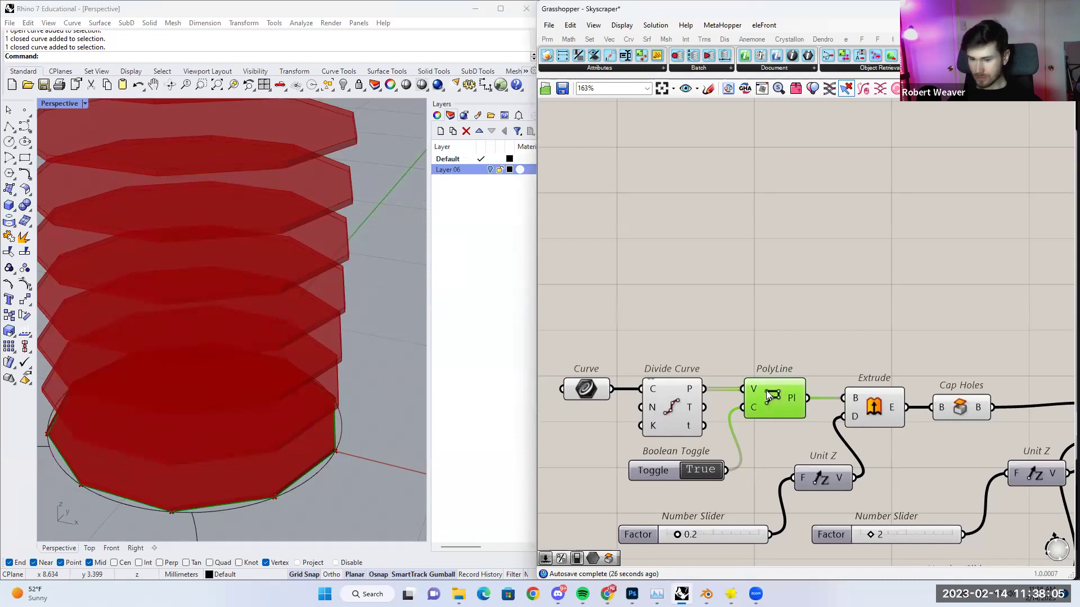
right_drag(784, 383, 717, 414)
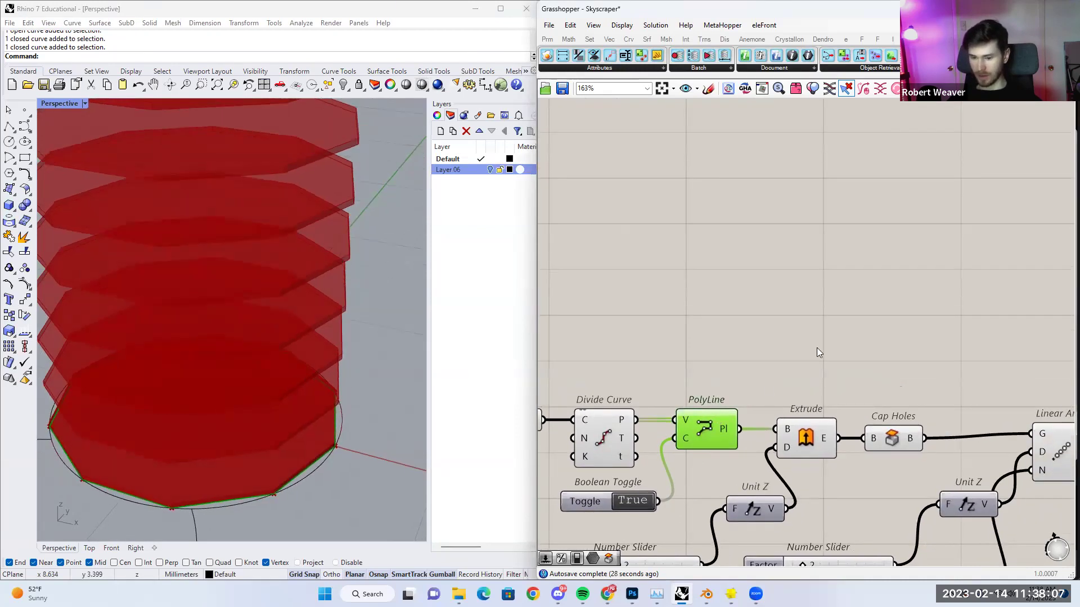
right_drag(817, 348, 803, 359)
right_drag(260, 446, 249, 460)
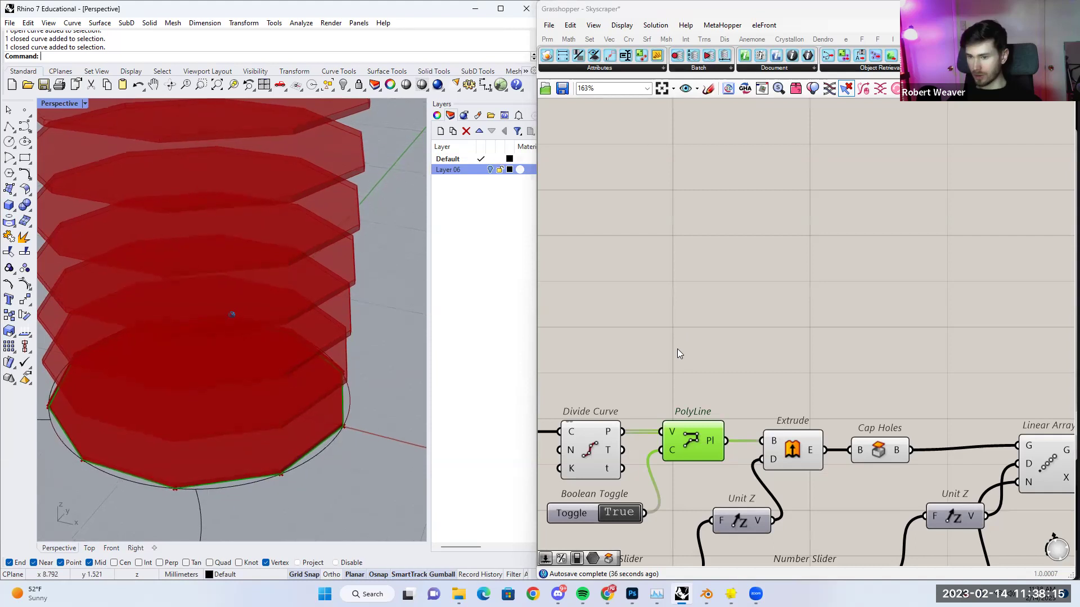
Turn off the preview of the downstream components from Extrude and Cap Holes through Linear Array.
scroll(681, 354, down, 4)
drag(881, 499, 733, 332)
right_click(732, 333)
click(747, 352)
Select PolyLine to highlight the footprint and turn off the preview of Divide Curve.
click(671, 376)
scroll(671, 376, up, 3)
click(694, 398)
right_drag(693, 398, 755, 392)
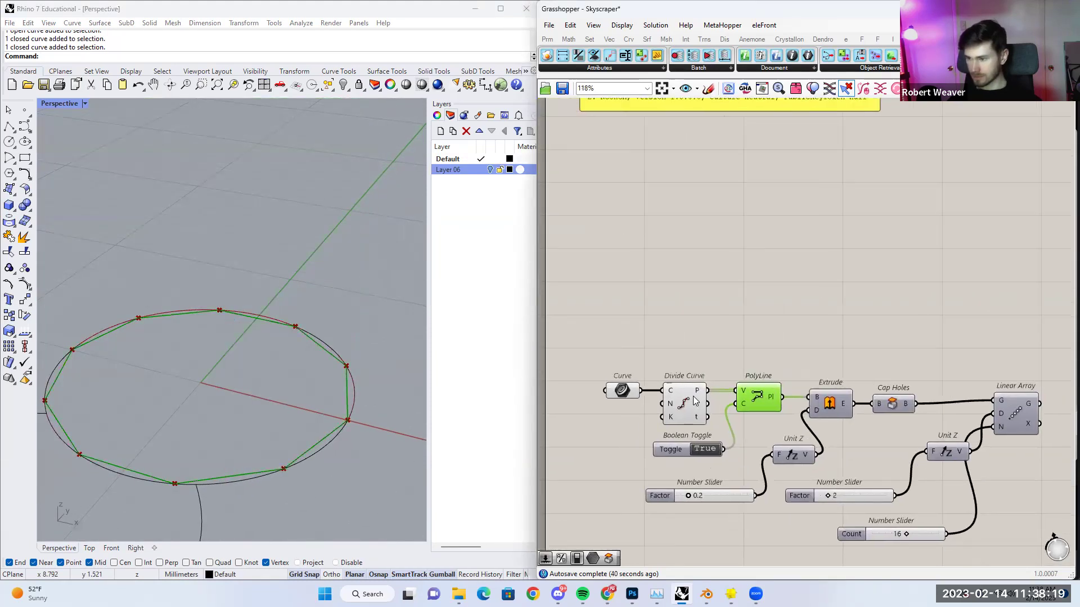
right_click(684, 402)
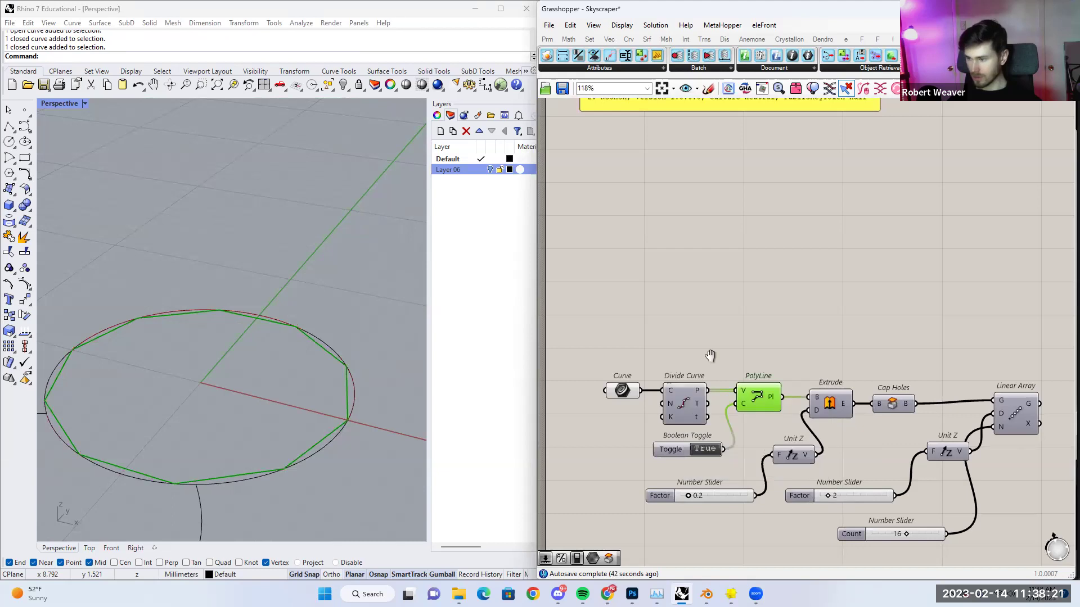
right_drag(710, 357, 710, 372)
click(328, 419)
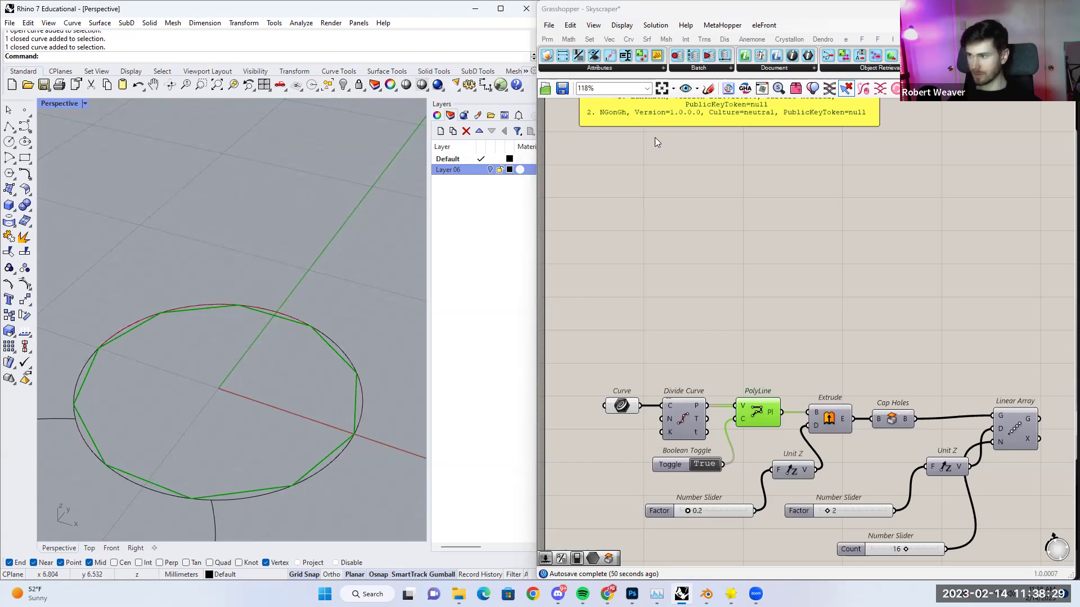
Add an Explode component above PolyLine and connect the PolyLine output Pl to its curve input C.
double_click(678, 276)
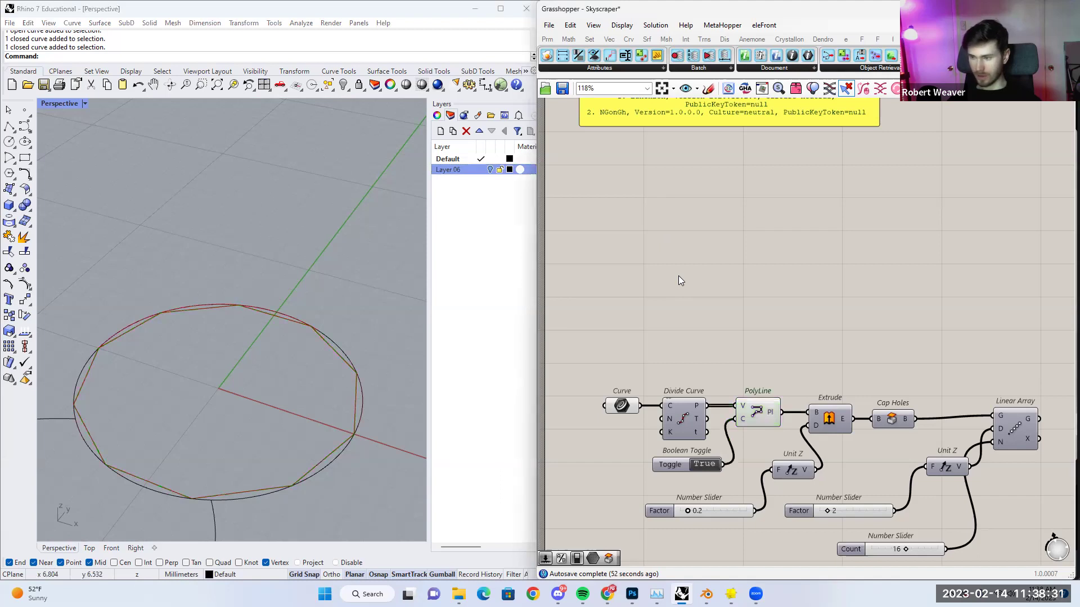
text(expl)
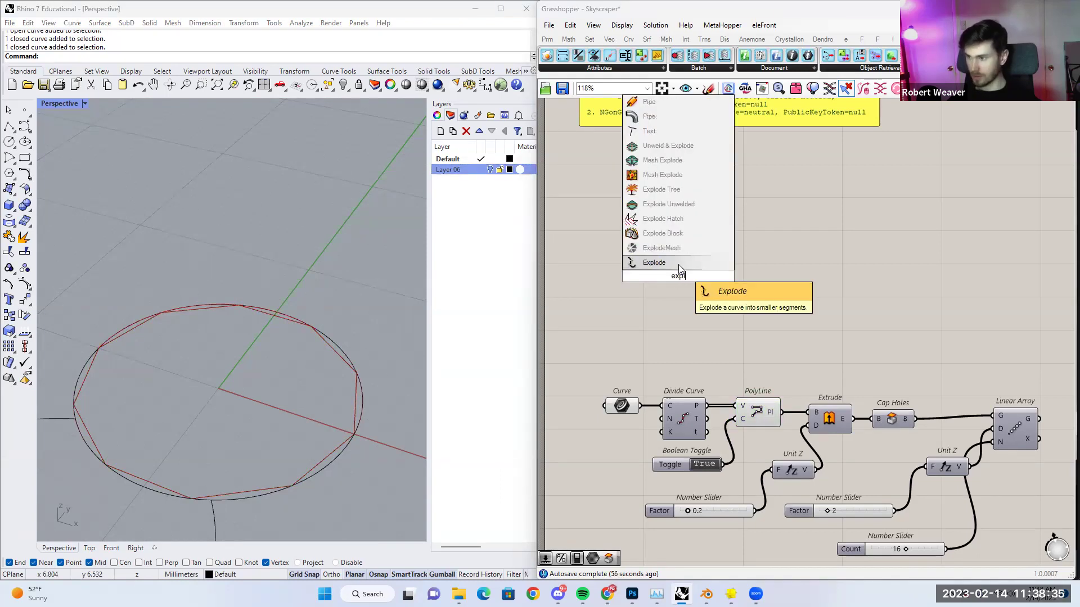
click(679, 263)
drag(682, 274, 772, 368)
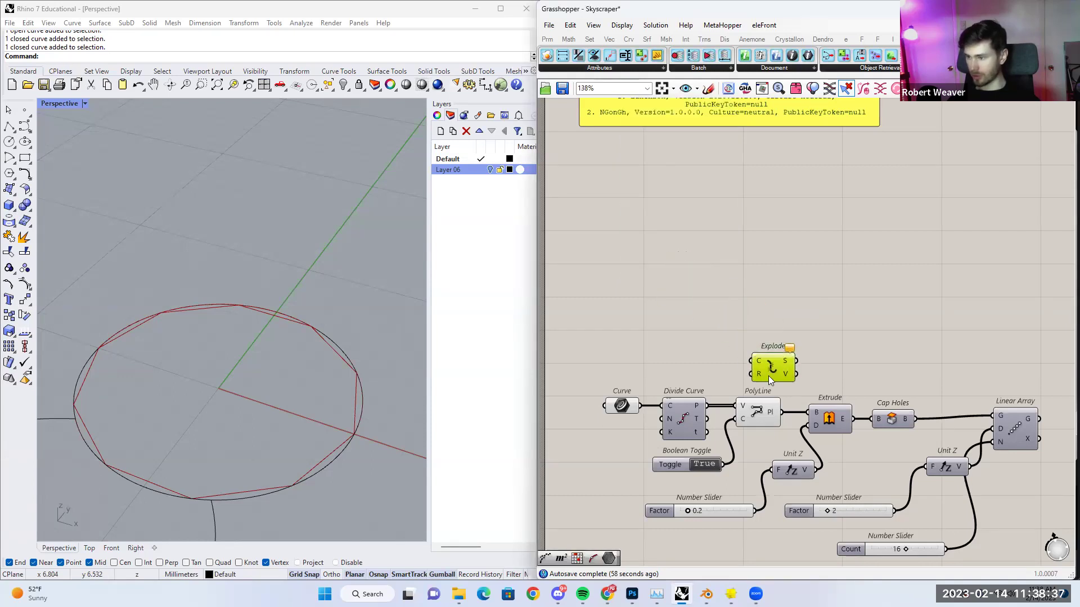
scroll(768, 376, up, 2)
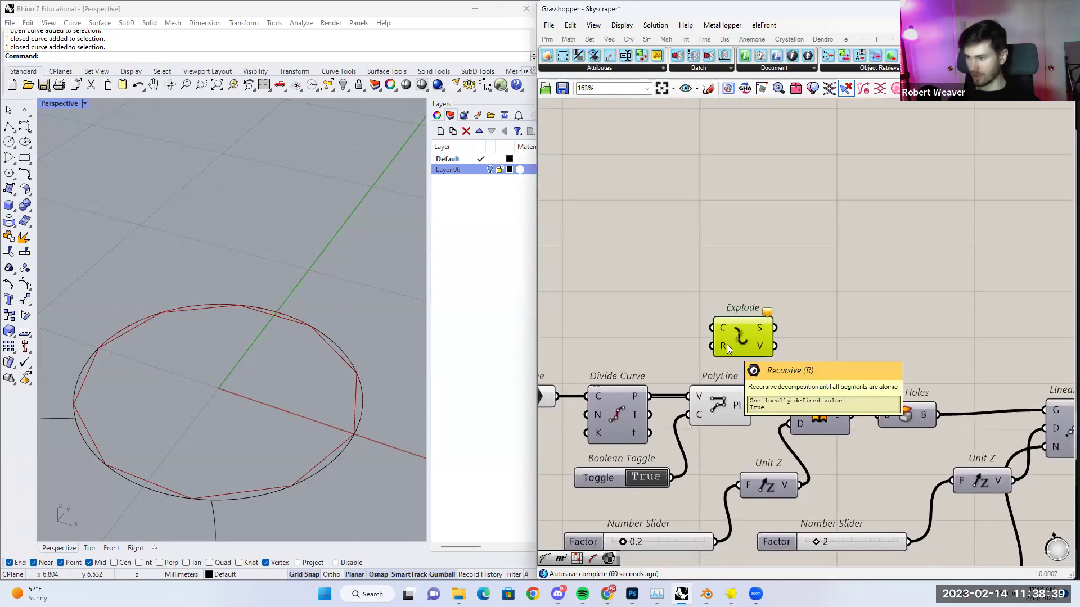
drag(721, 335, 719, 329)
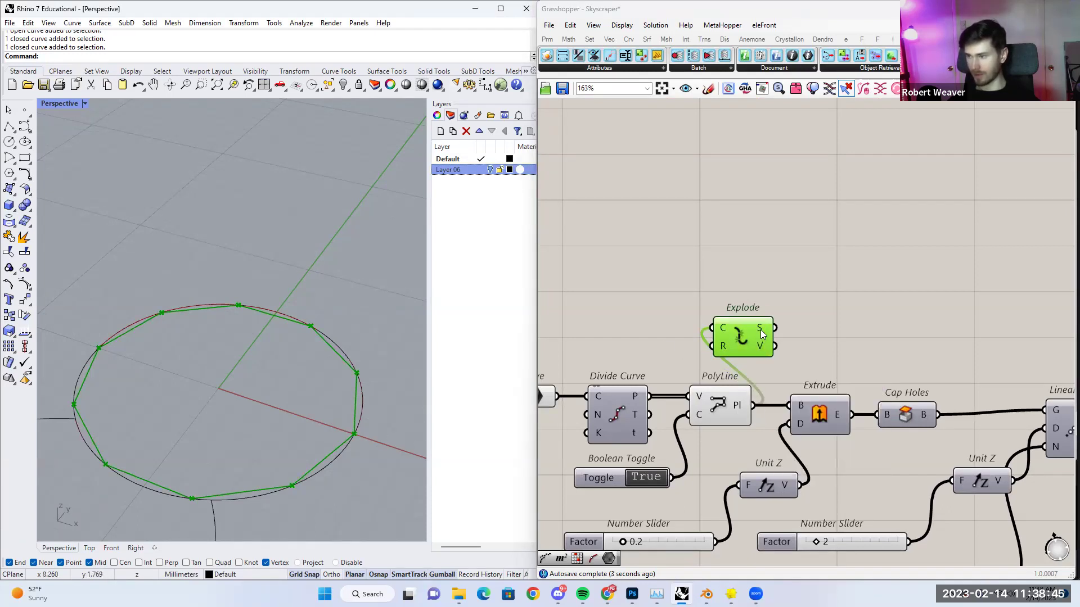
Check the Explode segments output S and move the Explode component higher above PolyLine.
mouse_move(762, 334)
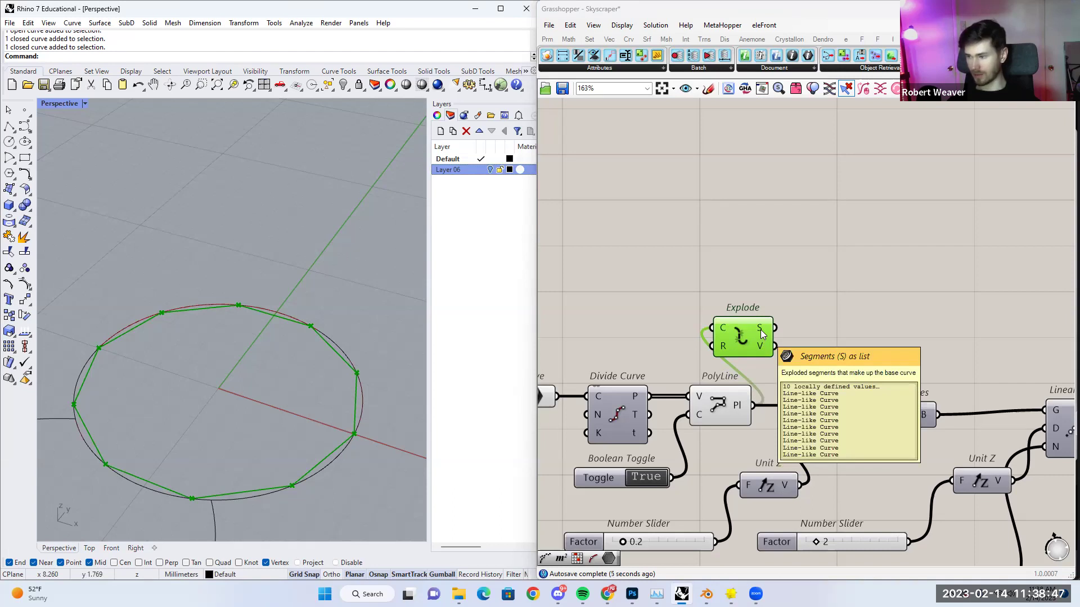
right_drag(756, 333, 673, 352)
drag(662, 353, 656, 319)
right_drag(656, 330, 690, 339)
Add a List Item component above Explode, connect the segments output S to its list input L, and inspect the picked edge.
double_click(730, 259)
text(list item)
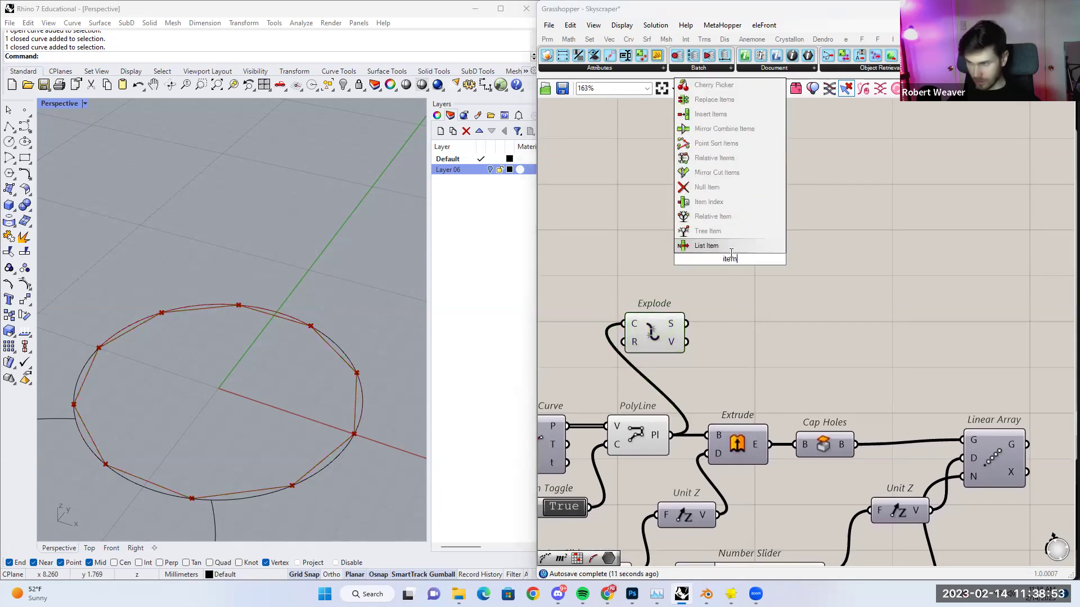
key(Return)
drag(691, 323, 726, 236)
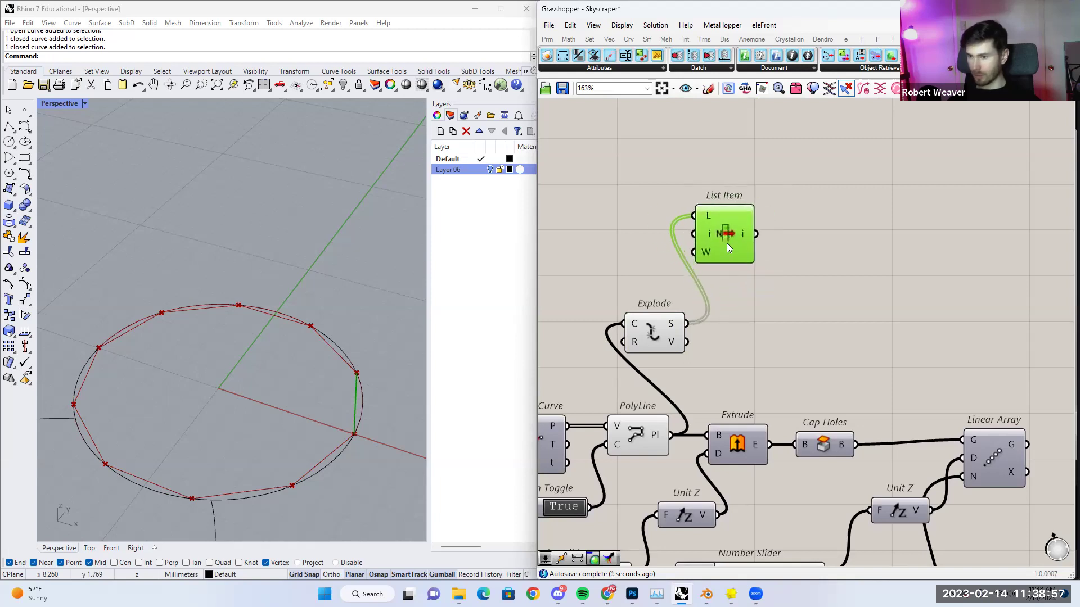
mouse_move(670, 329)
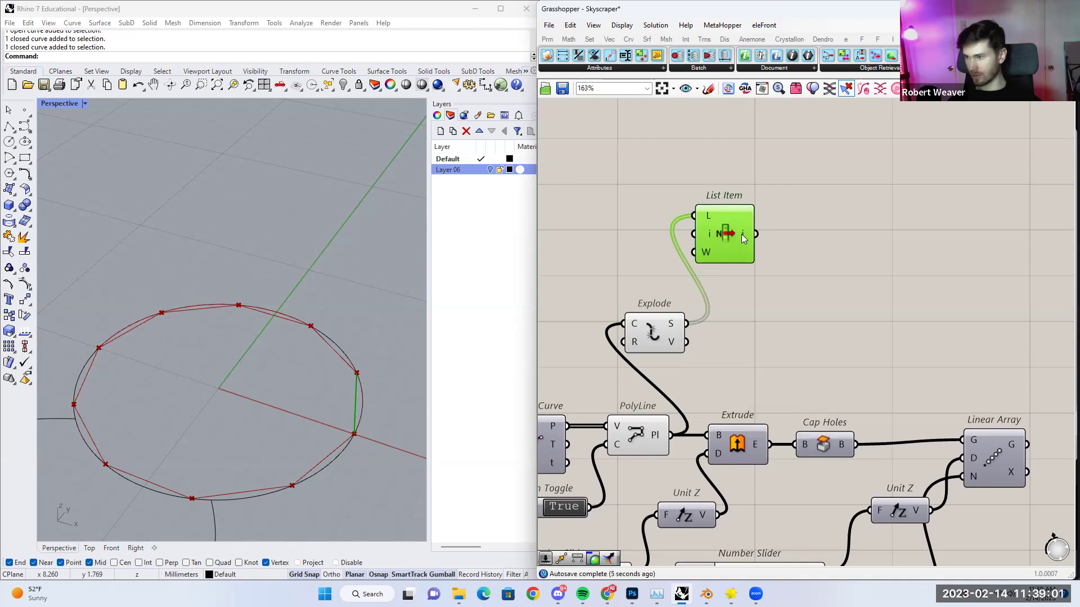
mouse_move(741, 234)
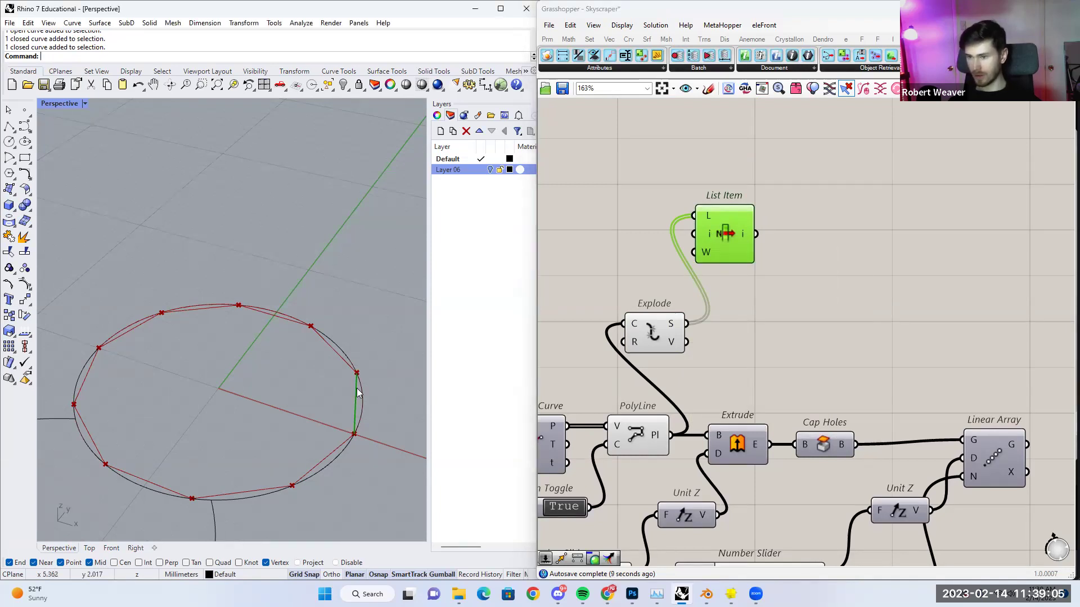
right_drag(366, 374, 343, 426)
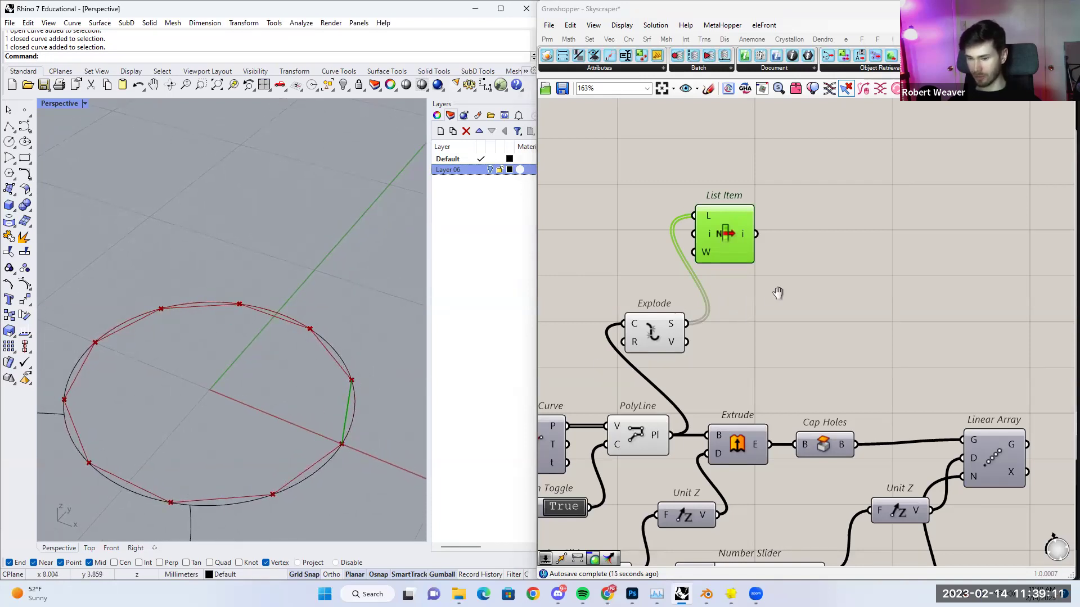
Add a Shatter component beside List Item, connect the item output i to its curve input C, and inspect the picked edge.
right_drag(778, 293, 790, 257)
double_click(785, 258)
text(shat)
key(Return)
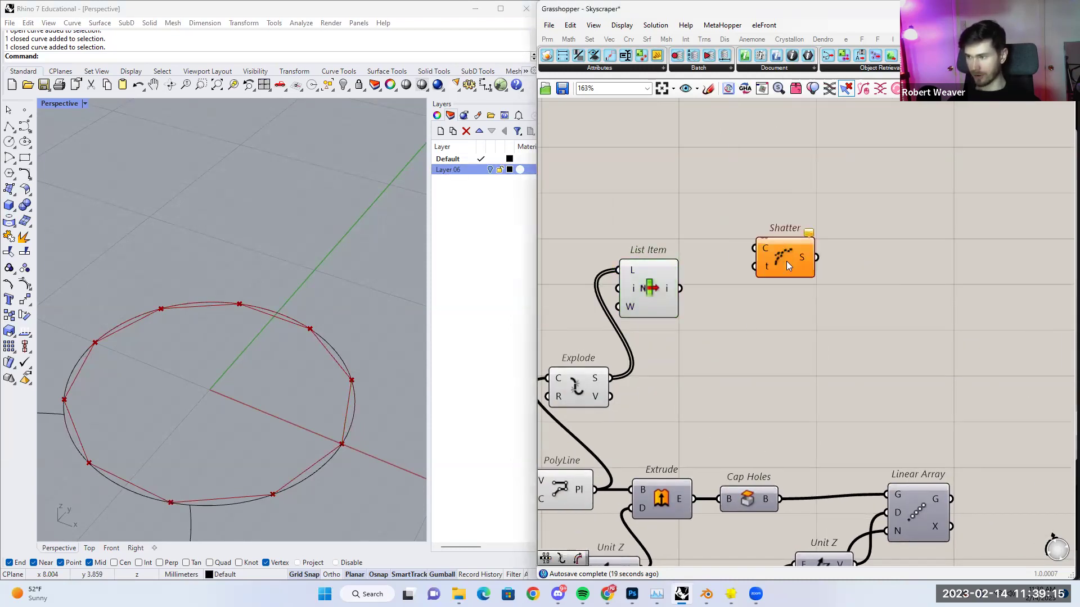
drag(680, 288, 767, 300)
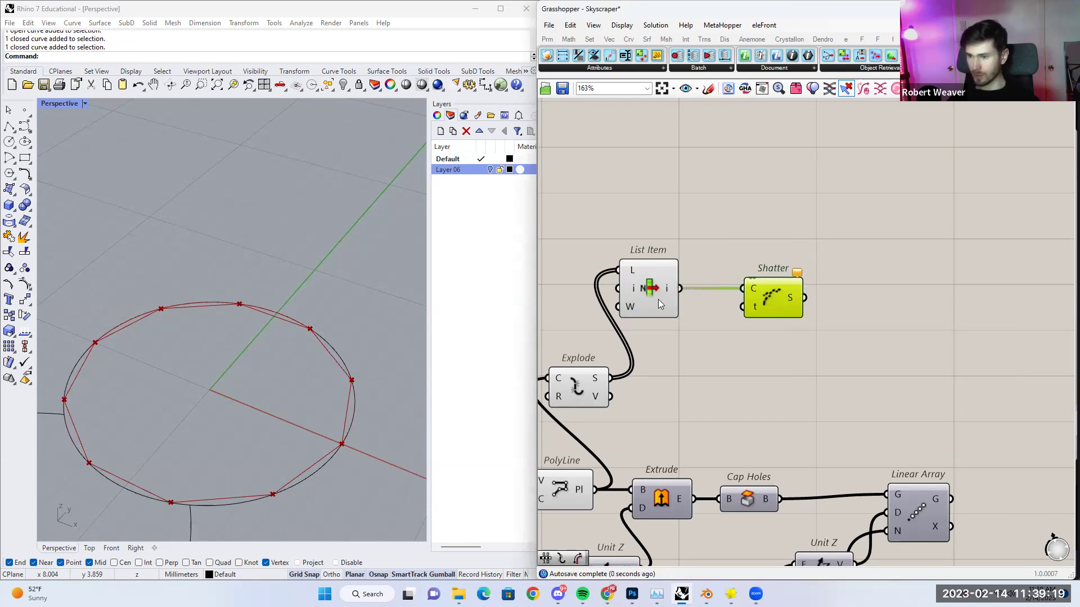
click(639, 289)
scroll(357, 381, up, 3)
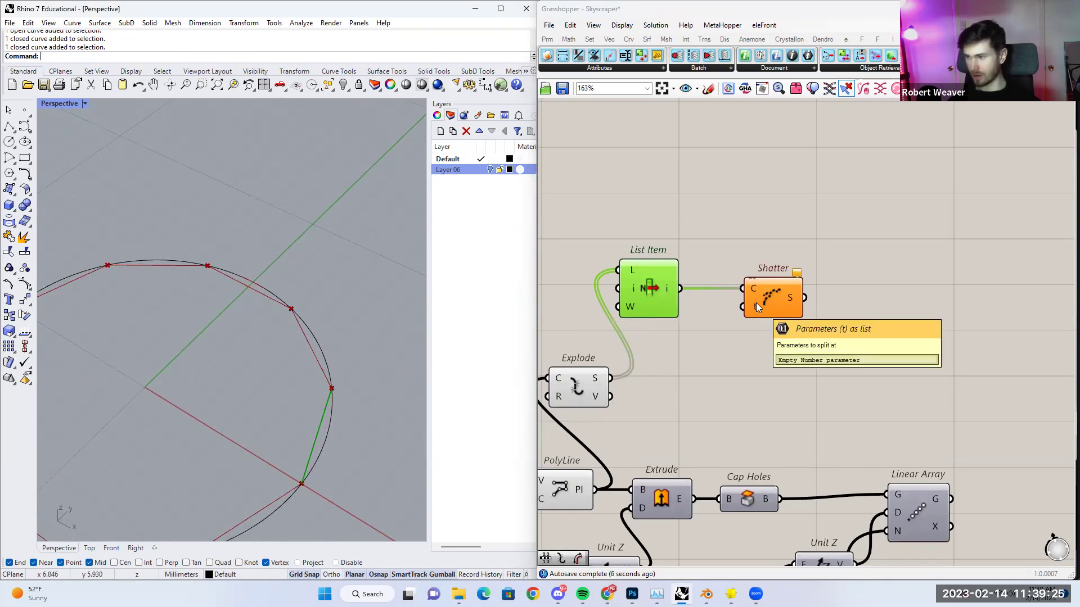
scroll(303, 472, up, 2)
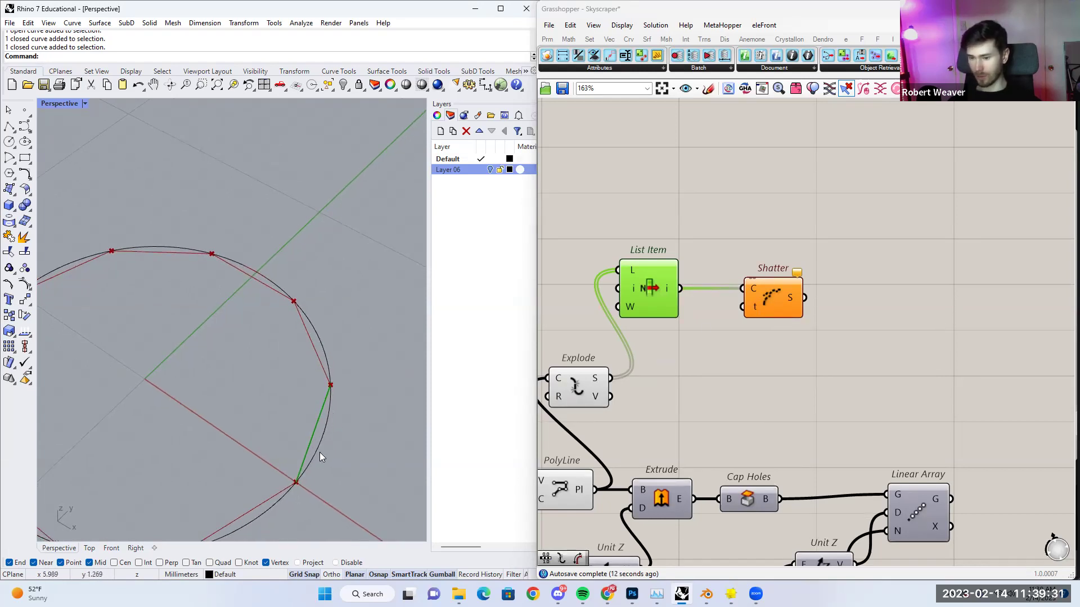
Add a Range component just above List Item and check the values of its output R.
right_drag(740, 353, 752, 380)
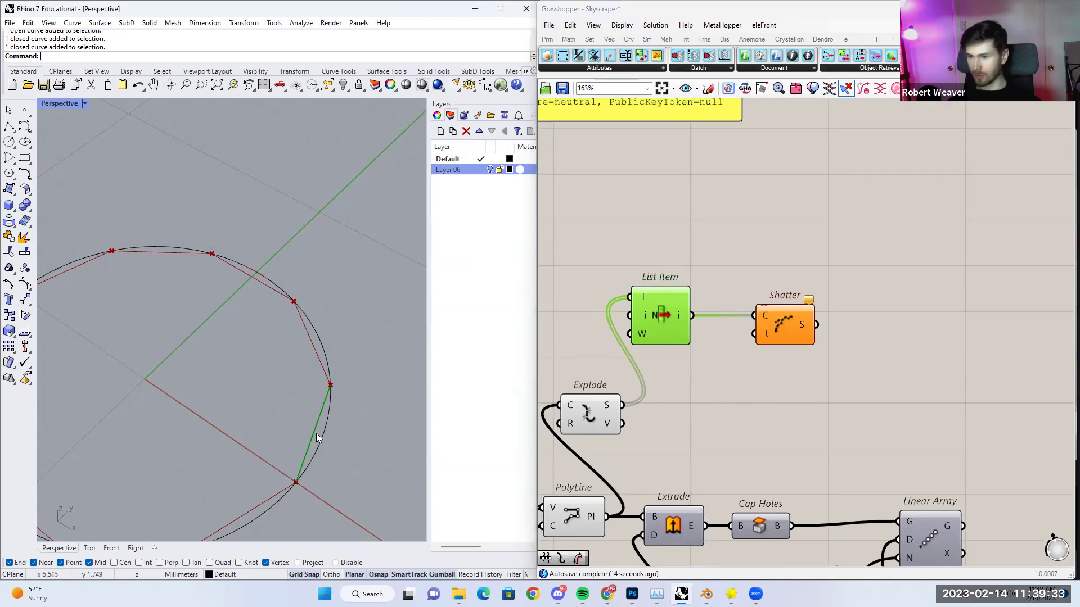
double_click(747, 236)
text(range)
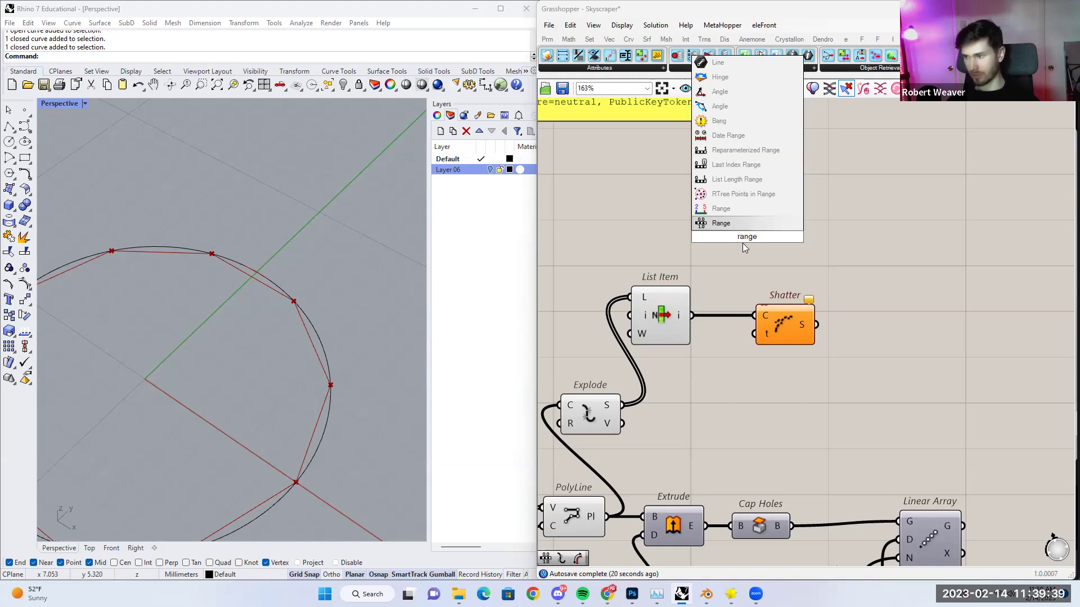
key(Return)
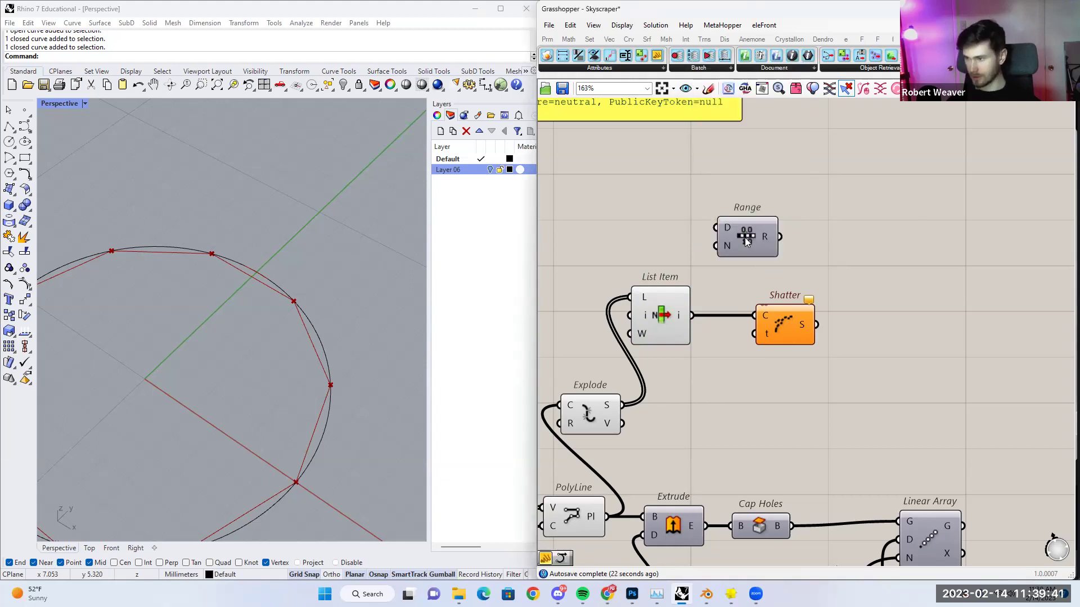
drag(743, 235, 717, 246)
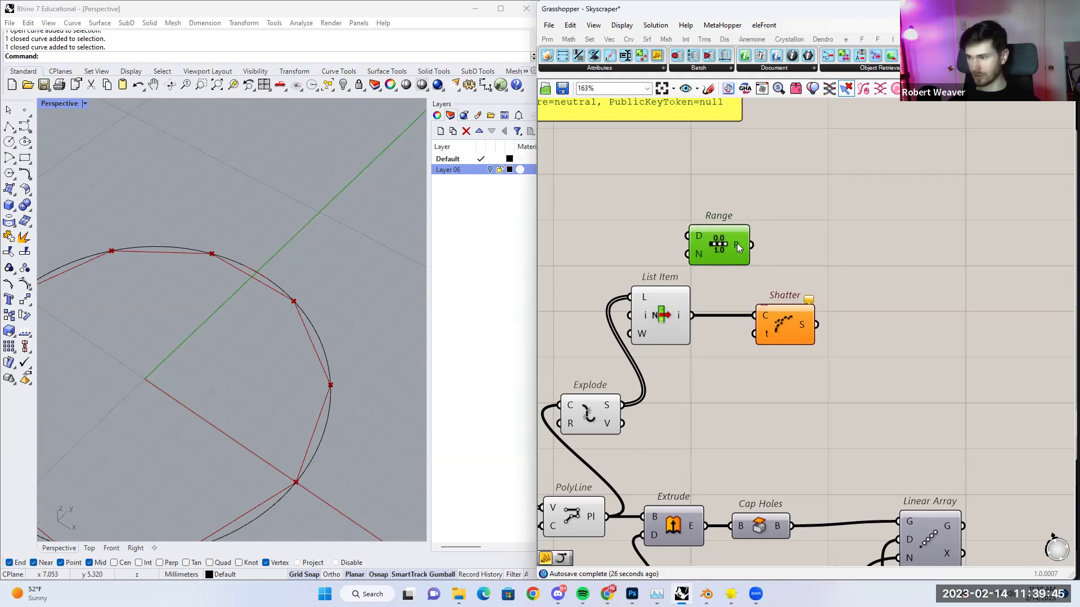
mouse_move(737, 246)
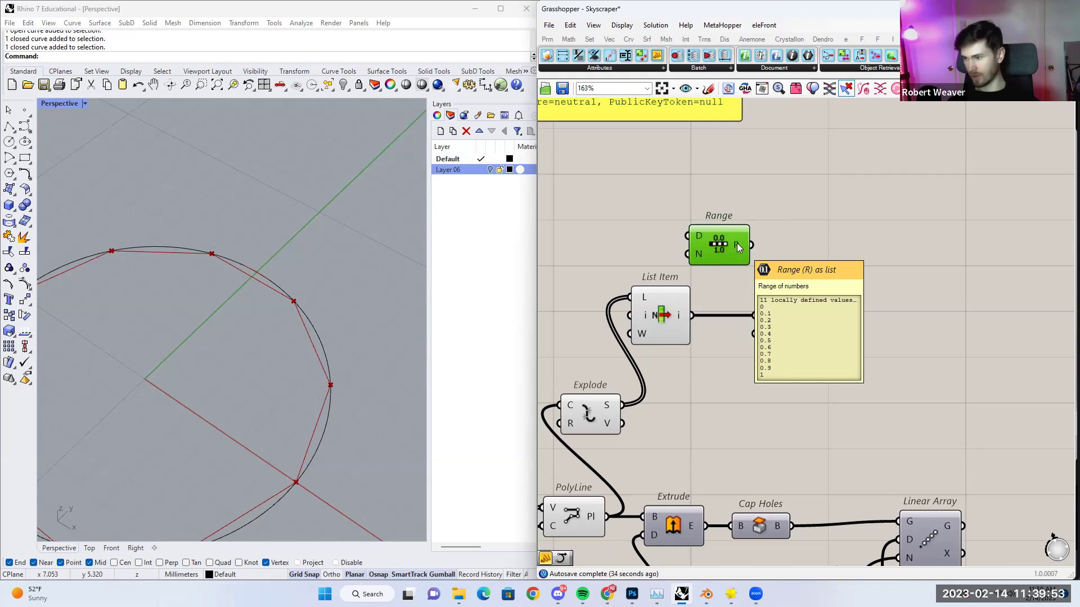
Feed a panel with the value 3 into the Range steps input N and connect Range output R to Shatter's parameter input t.
right_drag(641, 236, 667, 238)
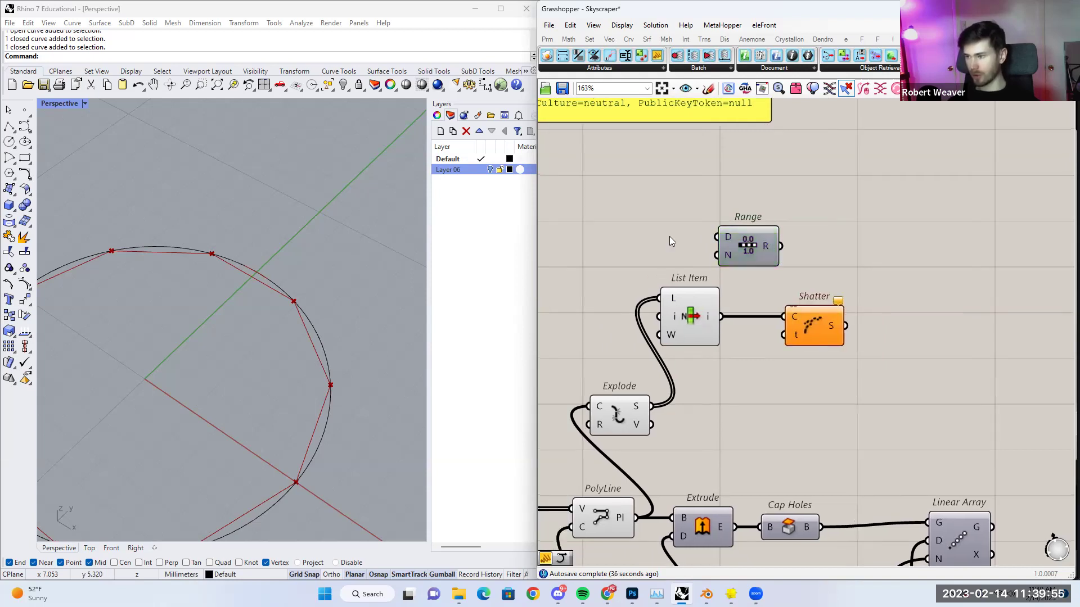
double_click(669, 236)
text(//3)
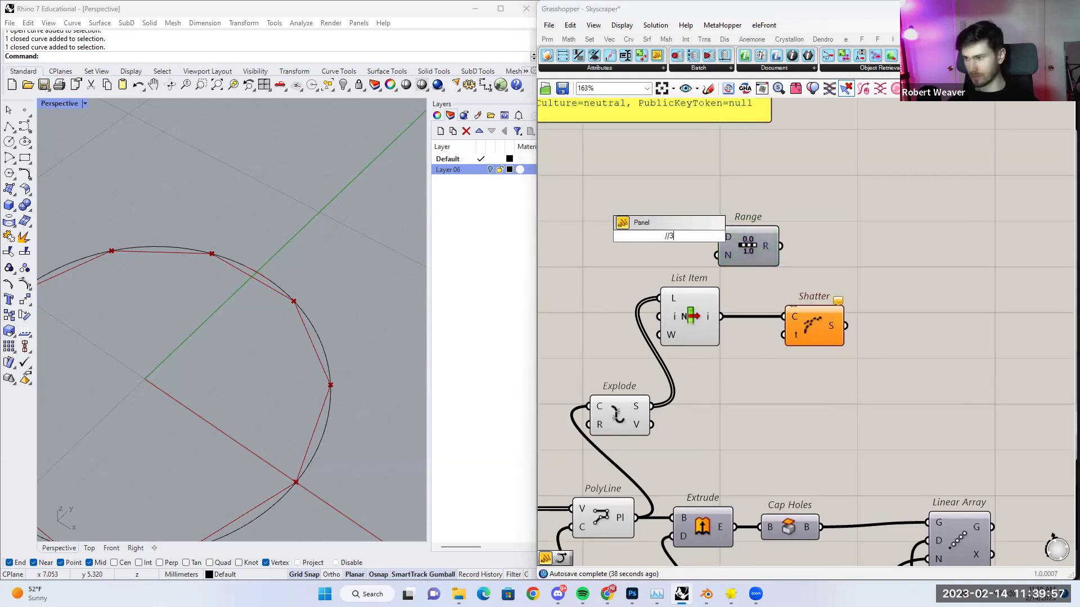
key(Return)
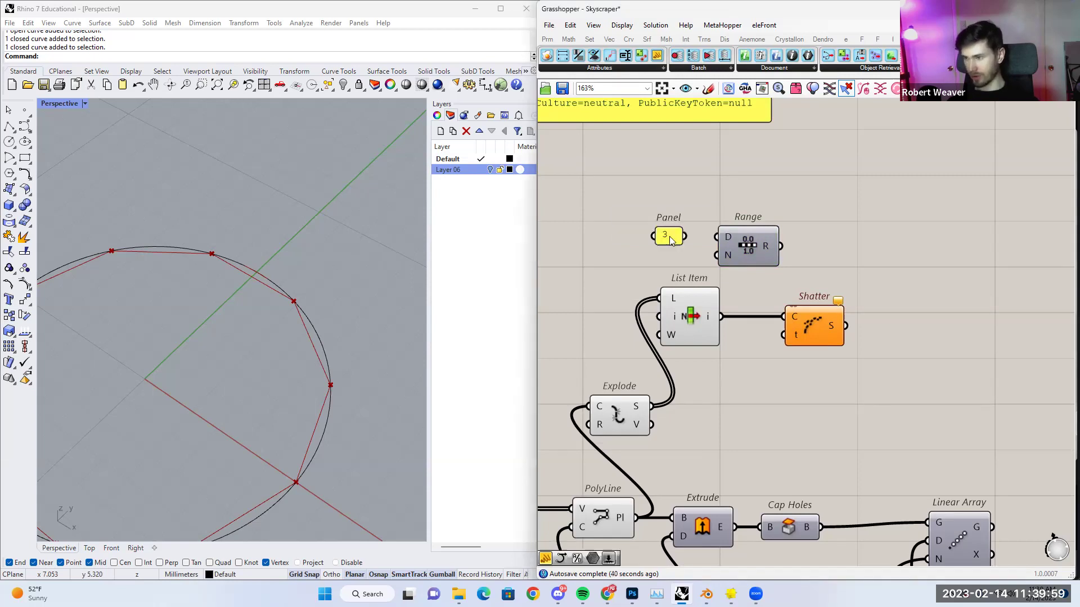
drag(682, 245, 717, 255)
drag(780, 245, 784, 335)
click(813, 332)
right_drag(813, 332, 764, 316)
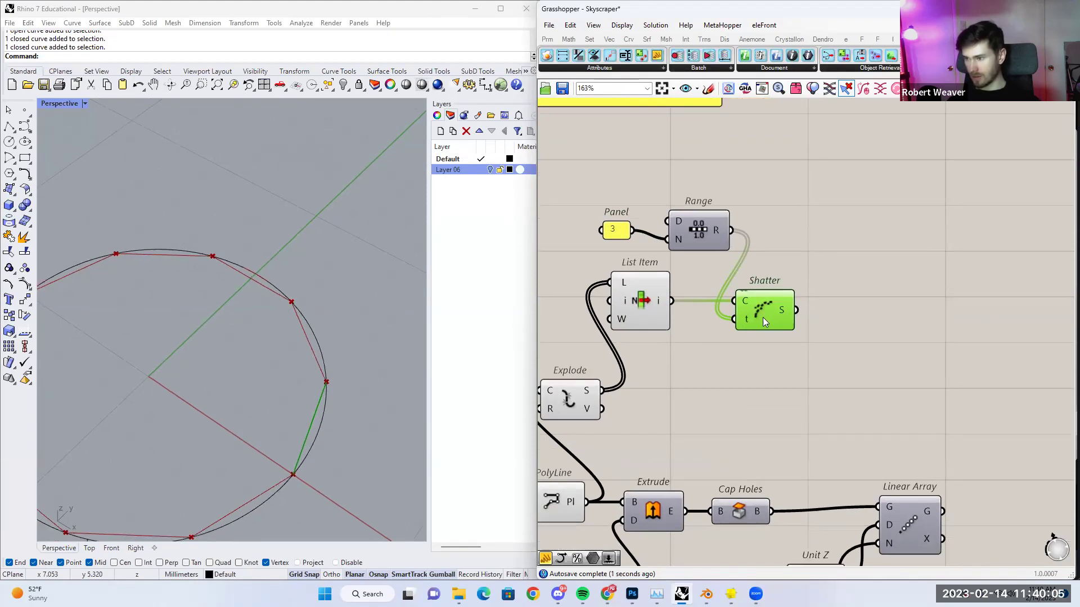
Copy List Item to the far side of Shatter and connect the Shatter output S to its list input L.
alt+drag(642, 302, 869, 330)
click(812, 292)
drag(798, 310, 836, 311)
click(866, 325)
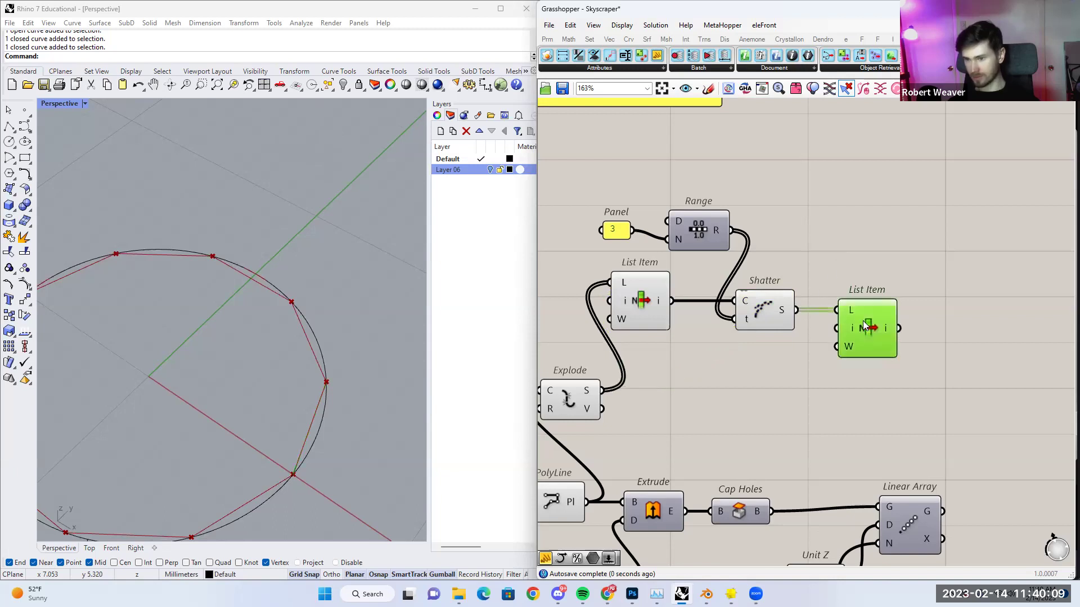
mouse_move(748, 320)
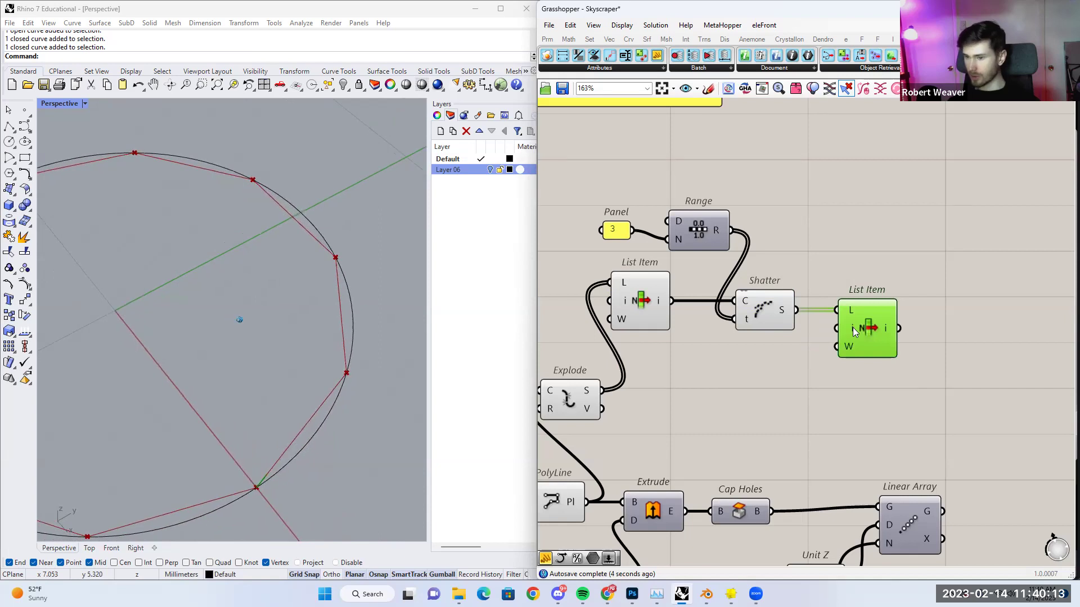
Add a 0 to 2 number slider, connect it to the copied List Item's index input i, and place it below Shatter at 0.
double_click(793, 358)
text(0..2)
key(Return)
drag(825, 360, 837, 329)
click(880, 333)
drag(711, 371, 791, 375)
mouse_move(708, 370)
mouse_down()
mouse_move(806, 374)
mouse_move(694, 374)
mouse_up()
right_drag(676, 353, 709, 340)
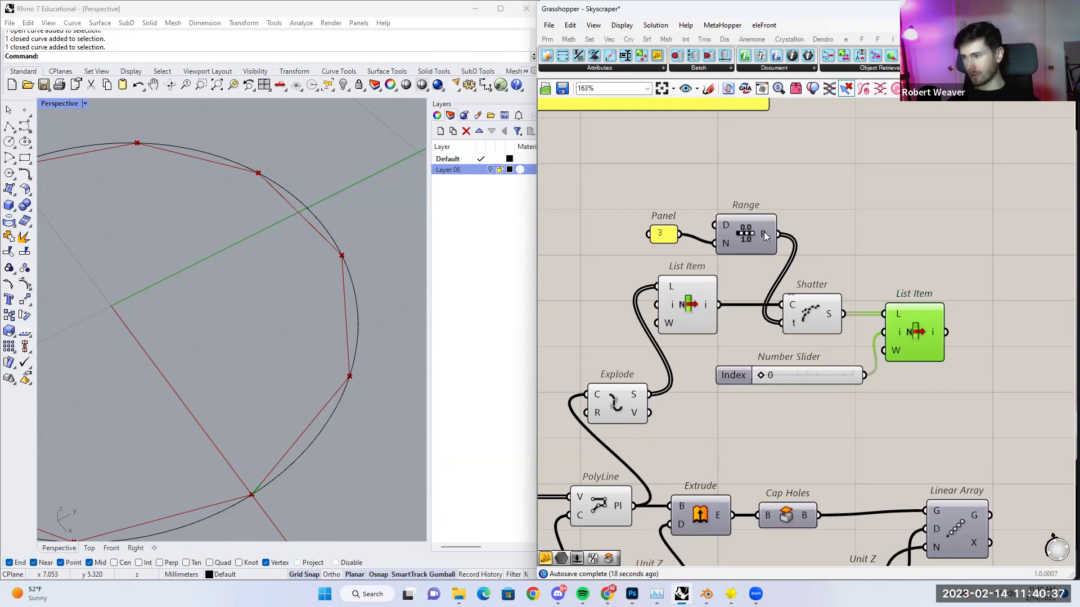
Reparameterize Shatter's curve input C and set the Index slider to 1.
mouse_move(765, 236)
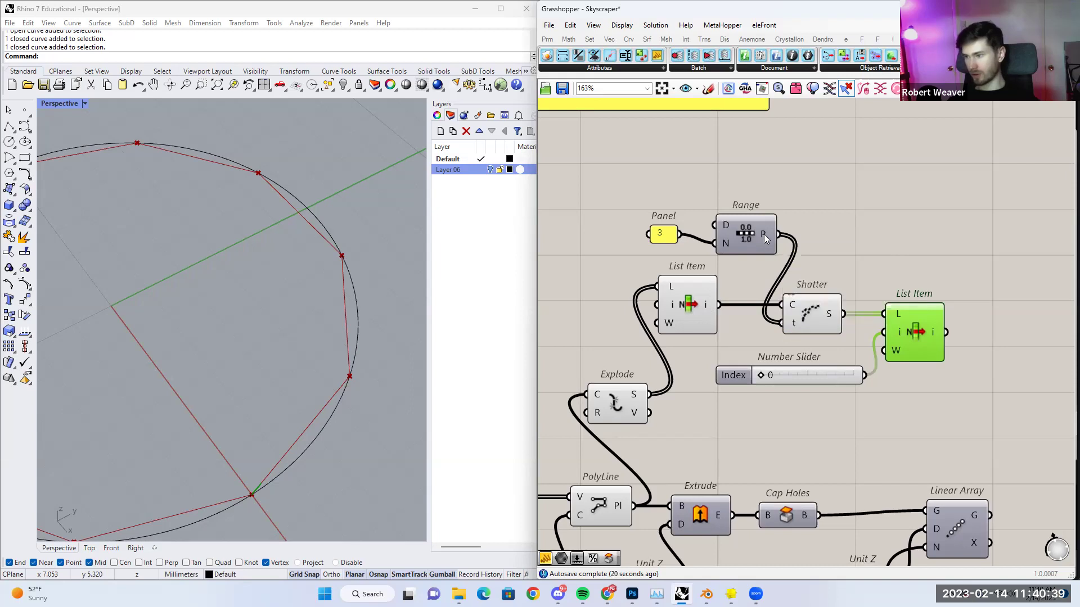
right_click(792, 308)
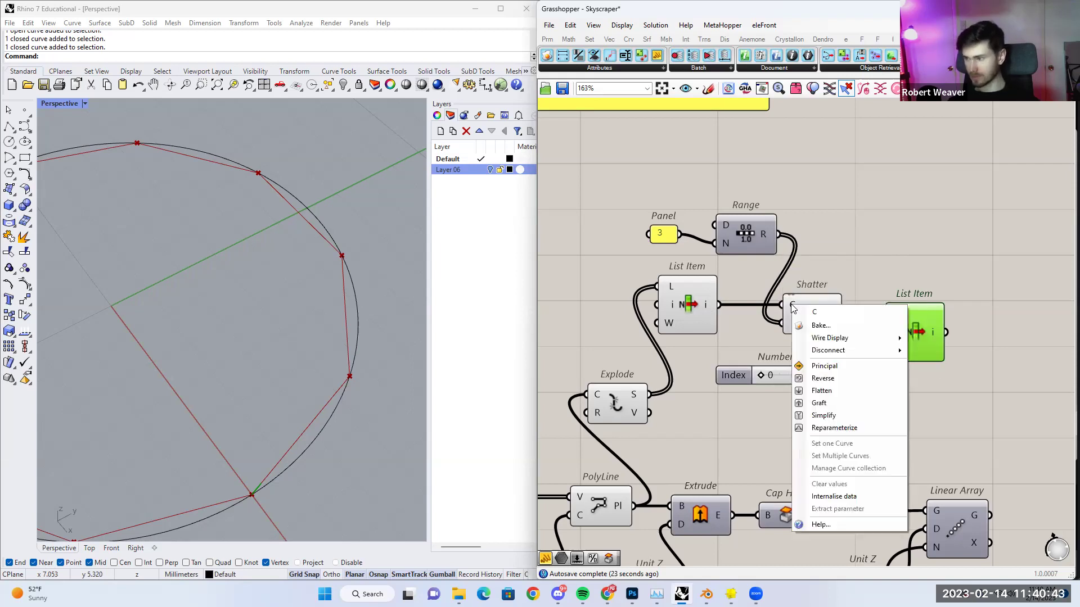
click(831, 428)
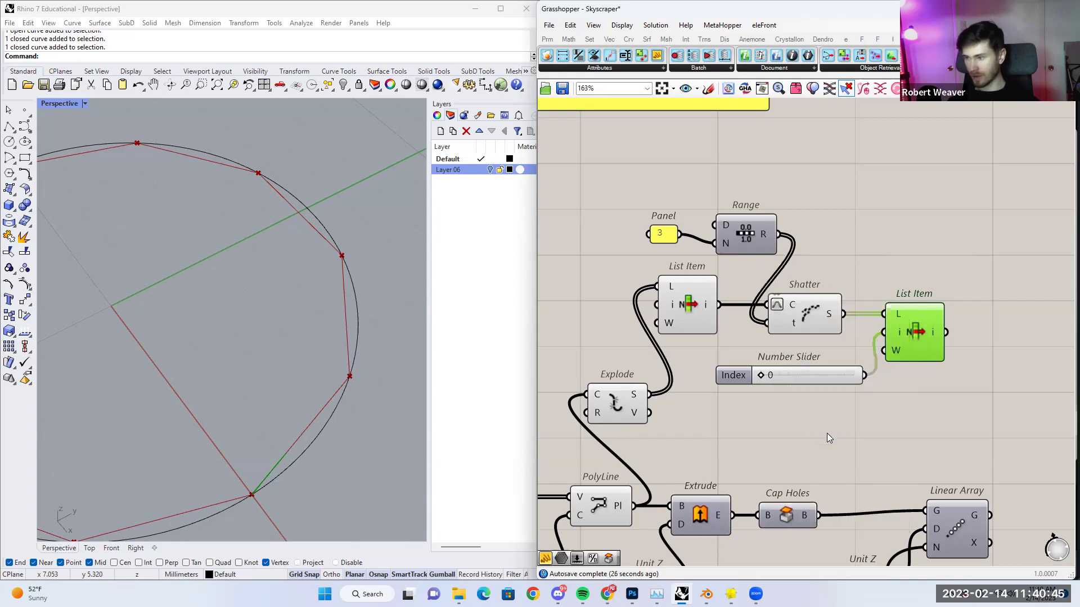
mouse_move(790, 309)
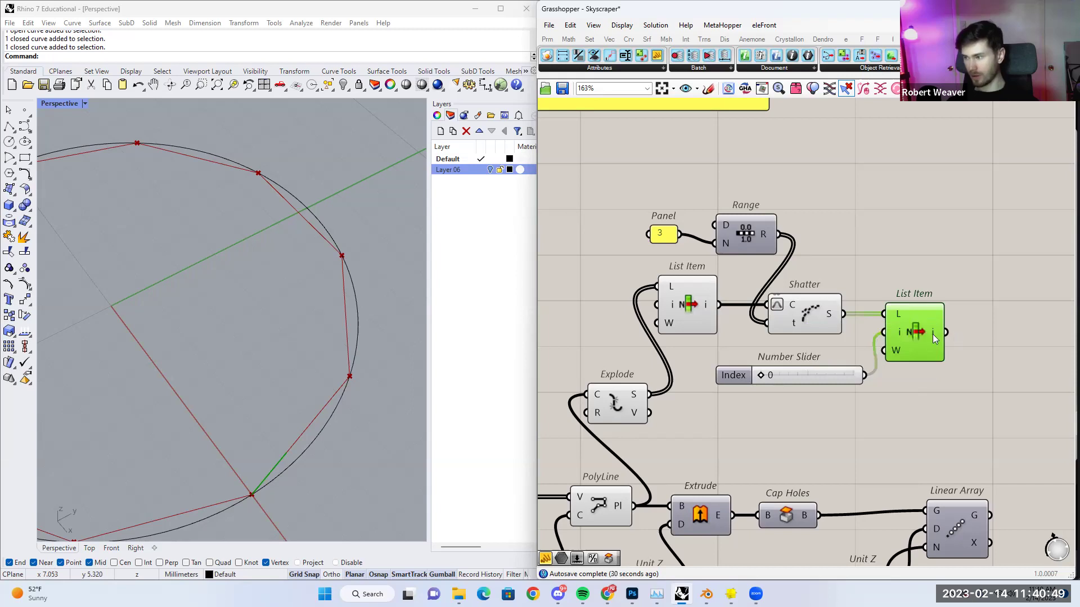
drag(759, 376, 786, 381)
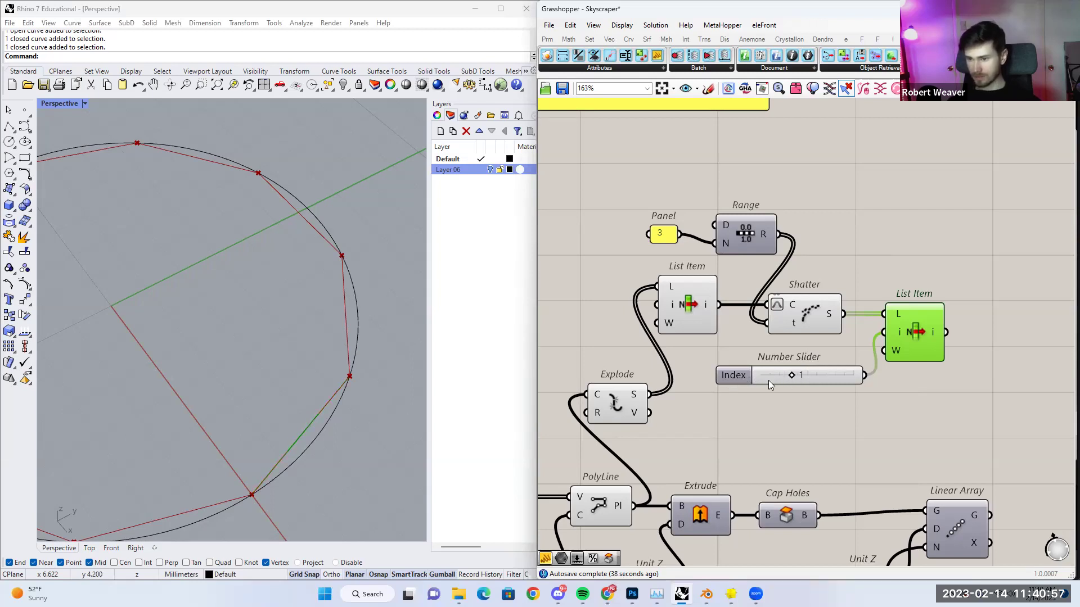
Delete the List Item between Explode and Shatter, and connect the Explode segments output S directly to Shatter's curve input C.
scroll(771, 384, down, 3)
drag(964, 377, 715, 221)
click(741, 303)
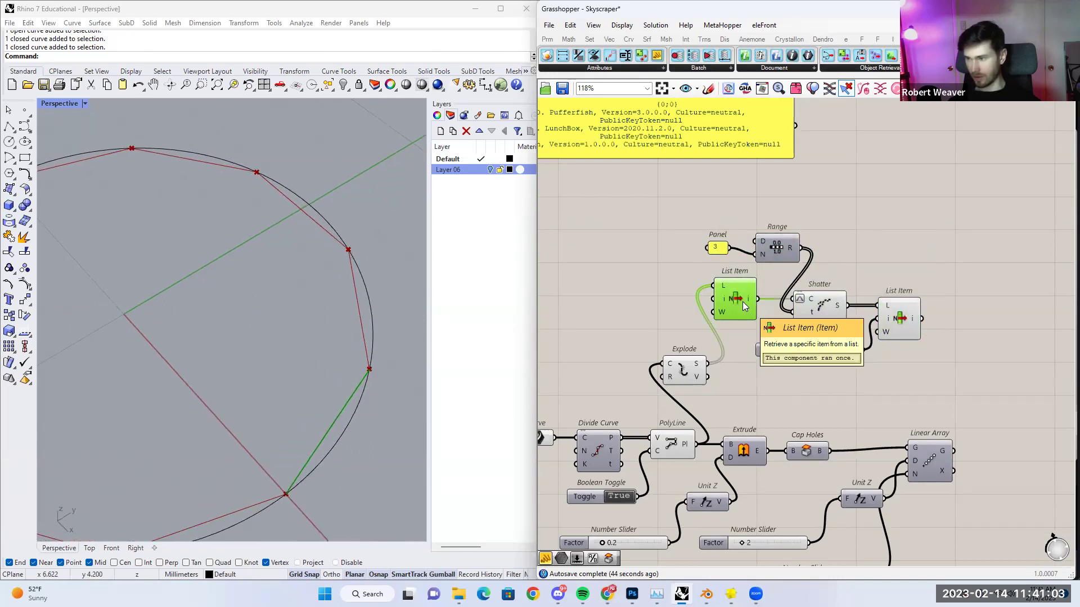
key(Delete)
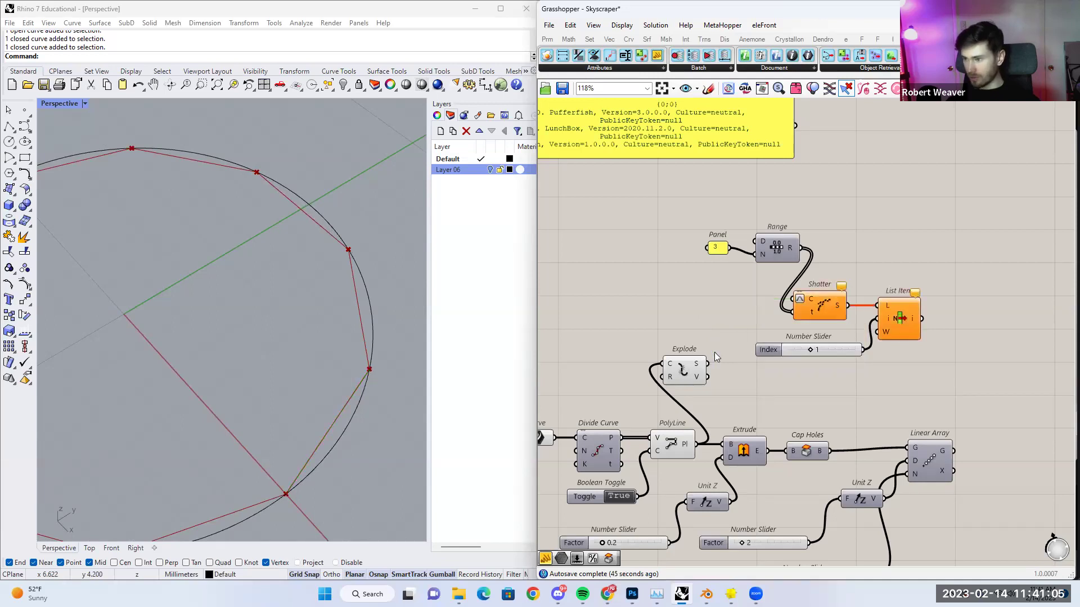
drag(709, 367, 797, 299)
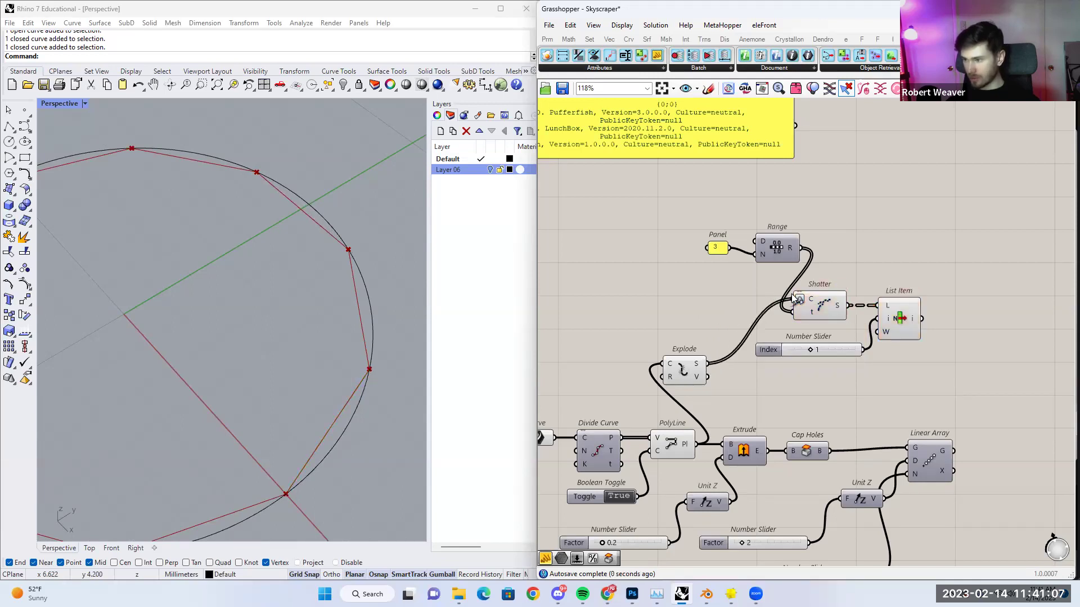
Highlight the Shatter and List Item results in the viewport and set the Index slider to 0.
click(816, 302)
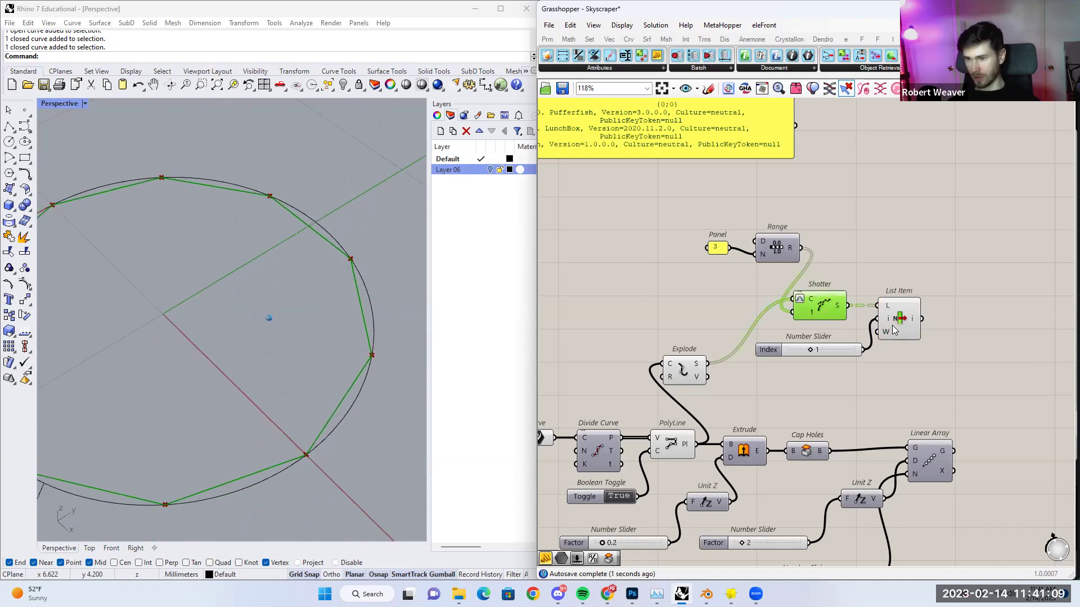
click(890, 325)
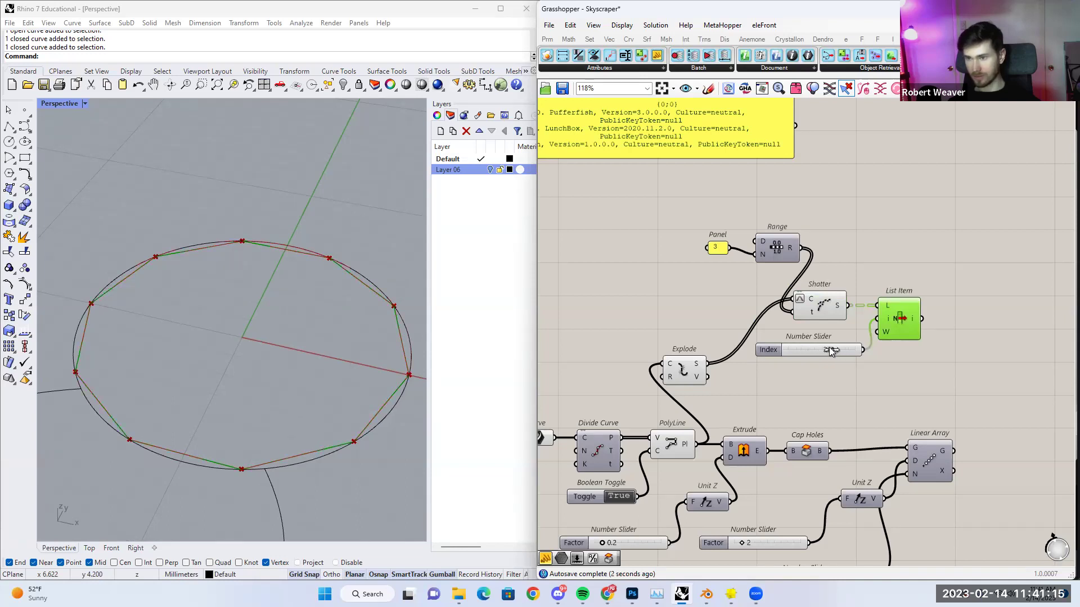
drag(811, 349, 774, 350)
right_drag(810, 355, 792, 362)
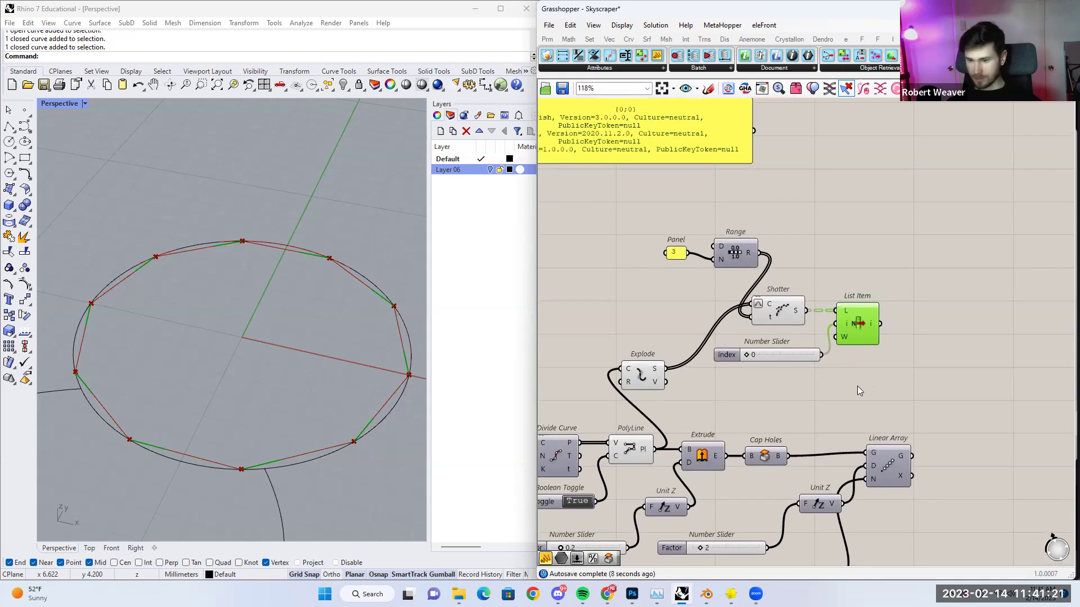
Delete the List Item and Index slider after Shatter, and move Shatter, Range and the panel down near Explode.
drag(867, 384, 662, 202)
key(Delete)
drag(772, 311, 753, 382)
click(785, 416)
right_drag(785, 416, 807, 386)
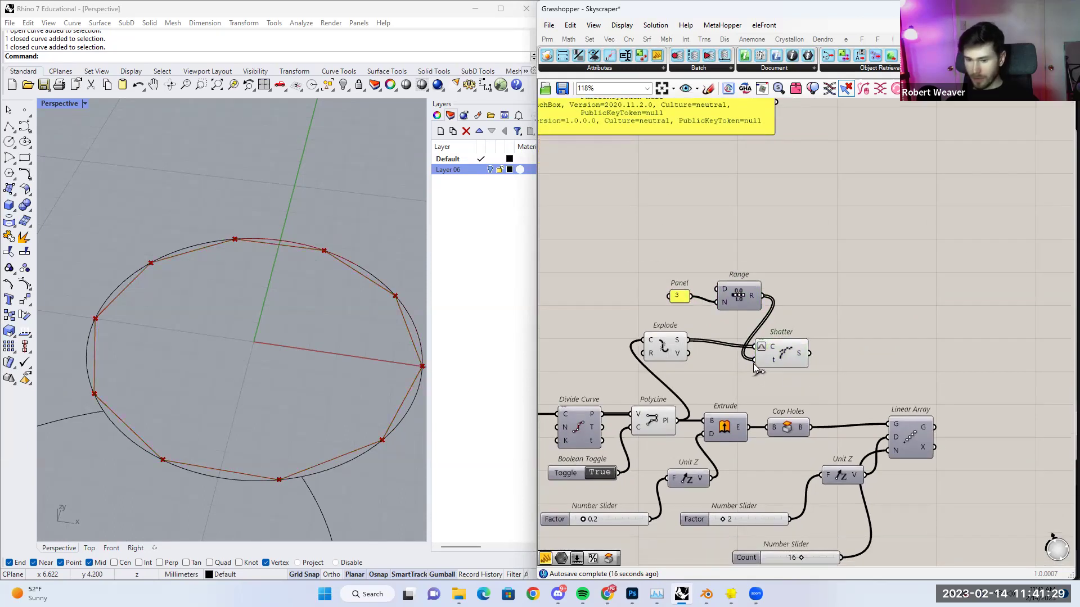
Align Shatter level with Explode and shift Range and its panel directly above Explode.
drag(794, 359, 790, 354)
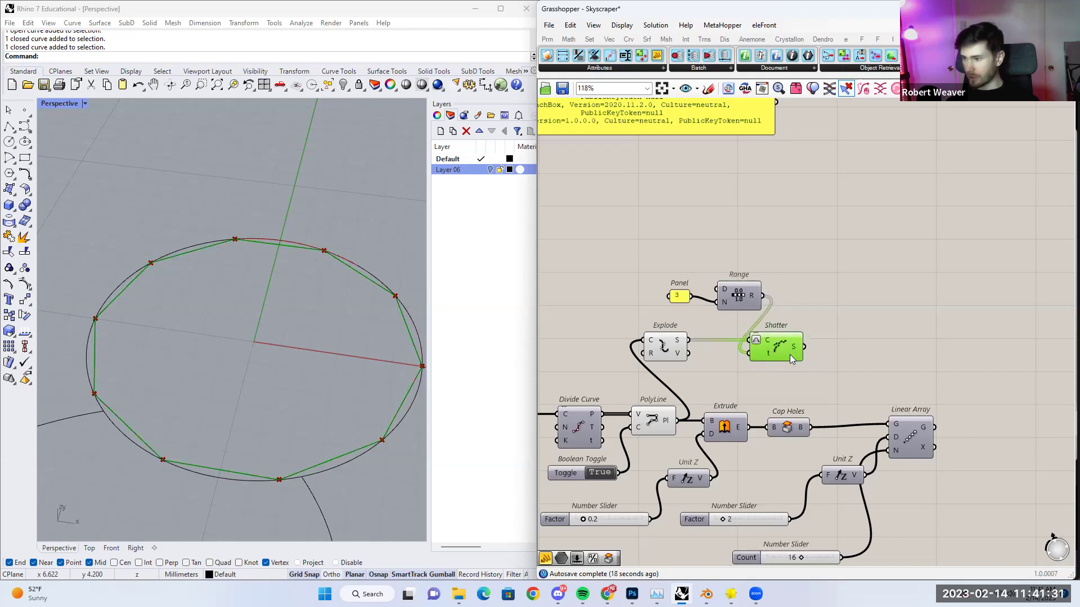
drag(782, 315, 657, 257)
drag(738, 295, 714, 309)
click(748, 250)
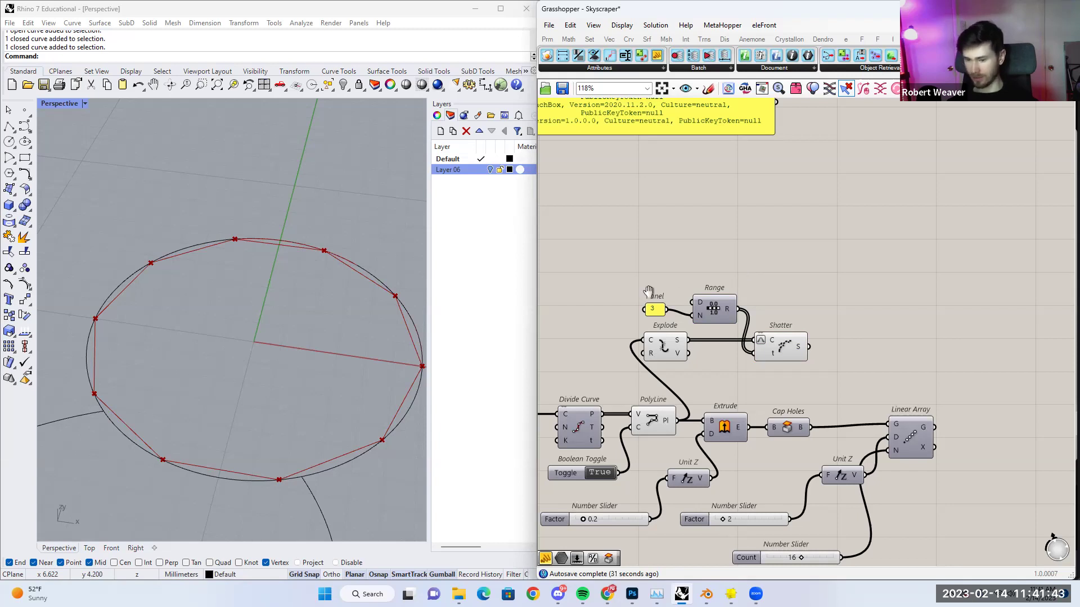
Select PolyLine to inspect the footprint outline, and add an Offset Curve component above Divide Curve.
right_drag(648, 291, 690, 282)
click(695, 411)
right_drag(674, 374, 696, 366)
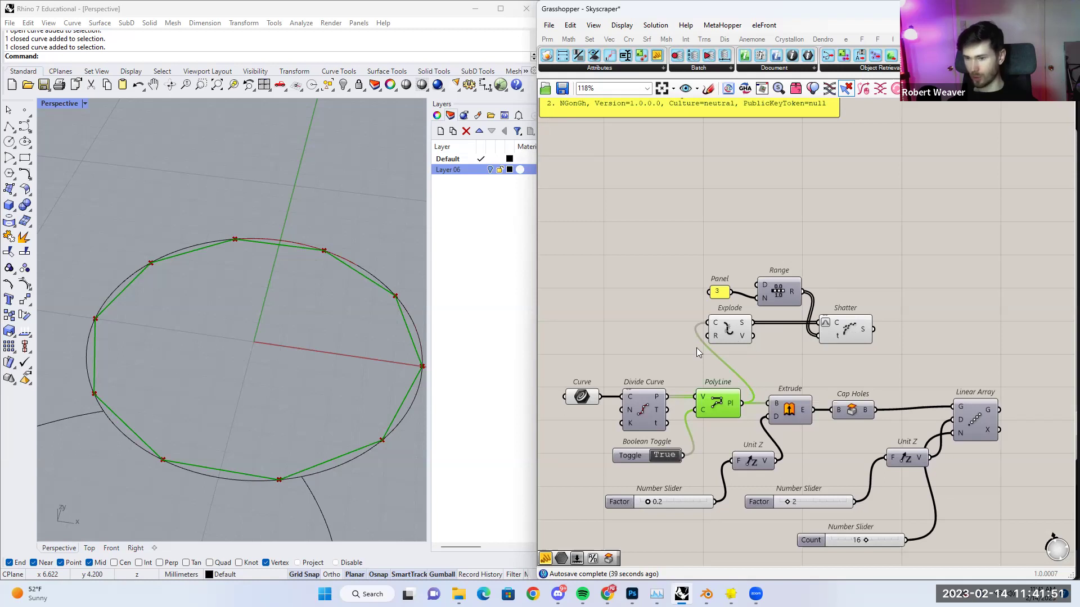
click(429, 452)
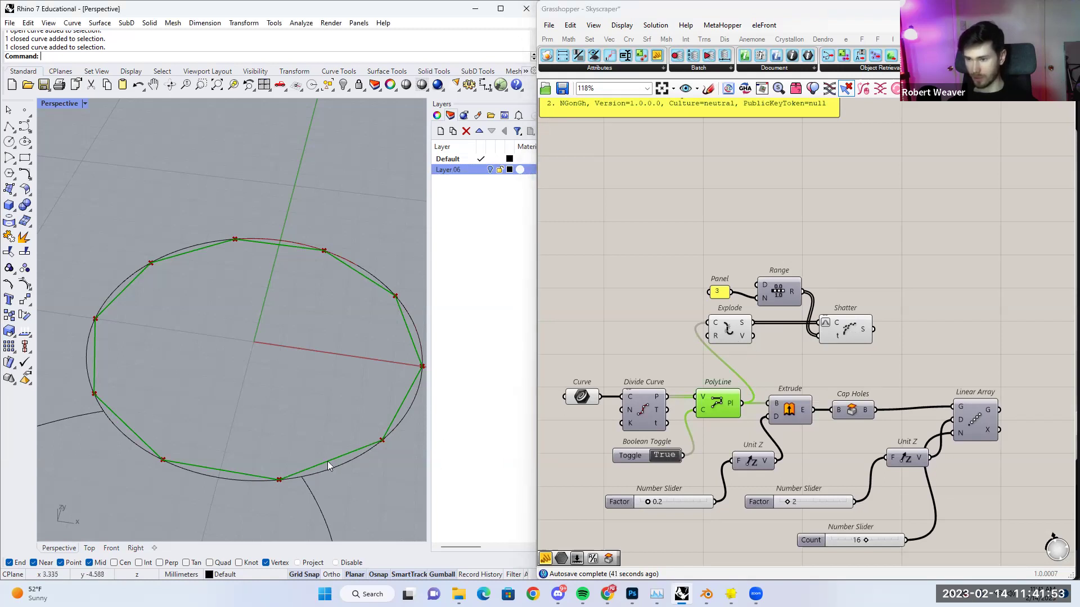
double_click(665, 305)
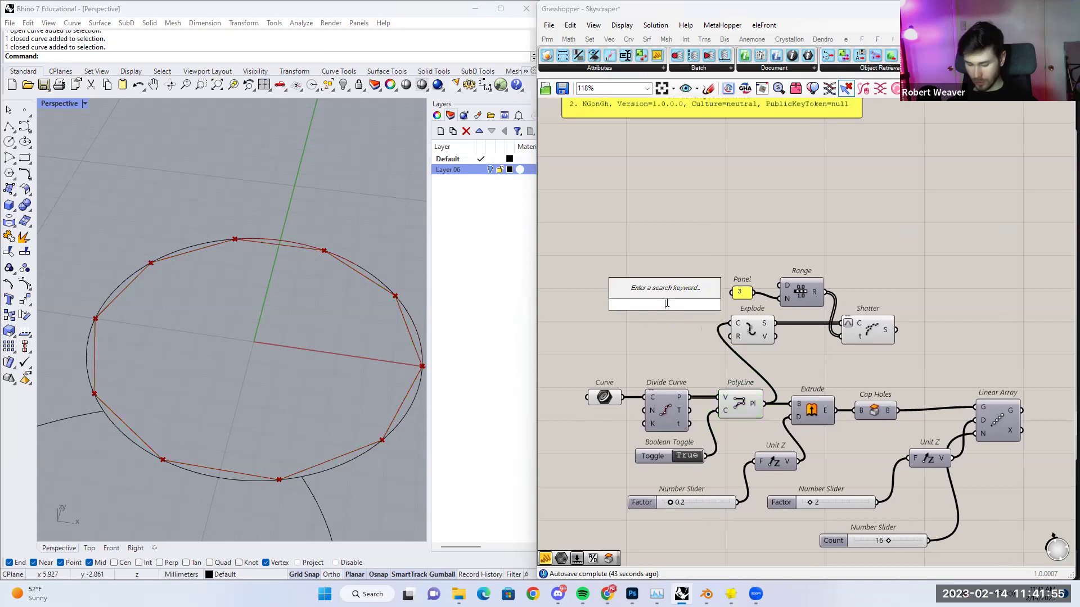
text(off)
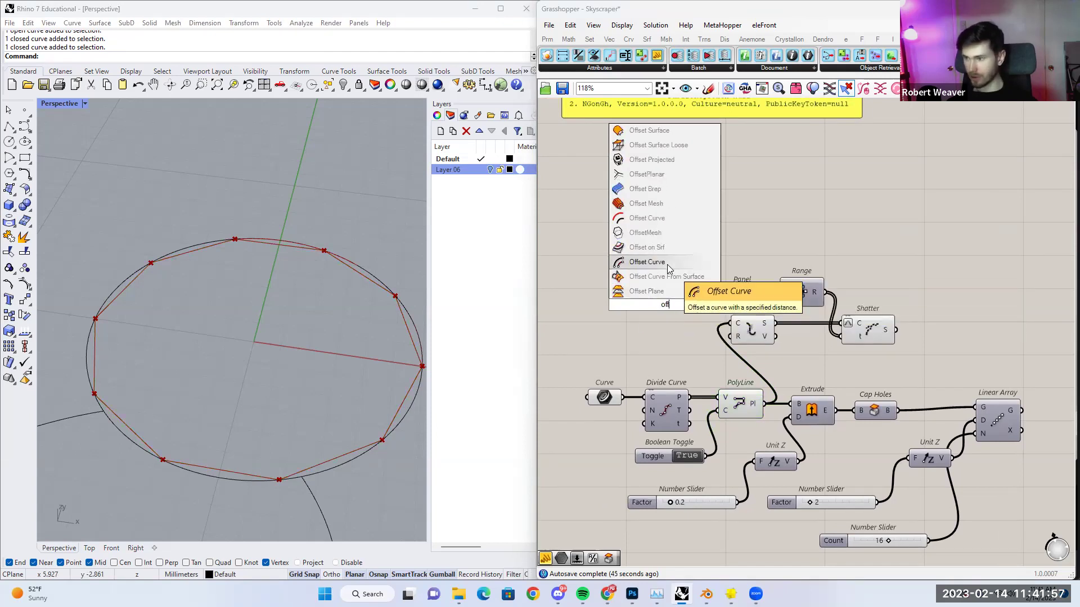
click(667, 265)
drag(670, 316, 670, 320)
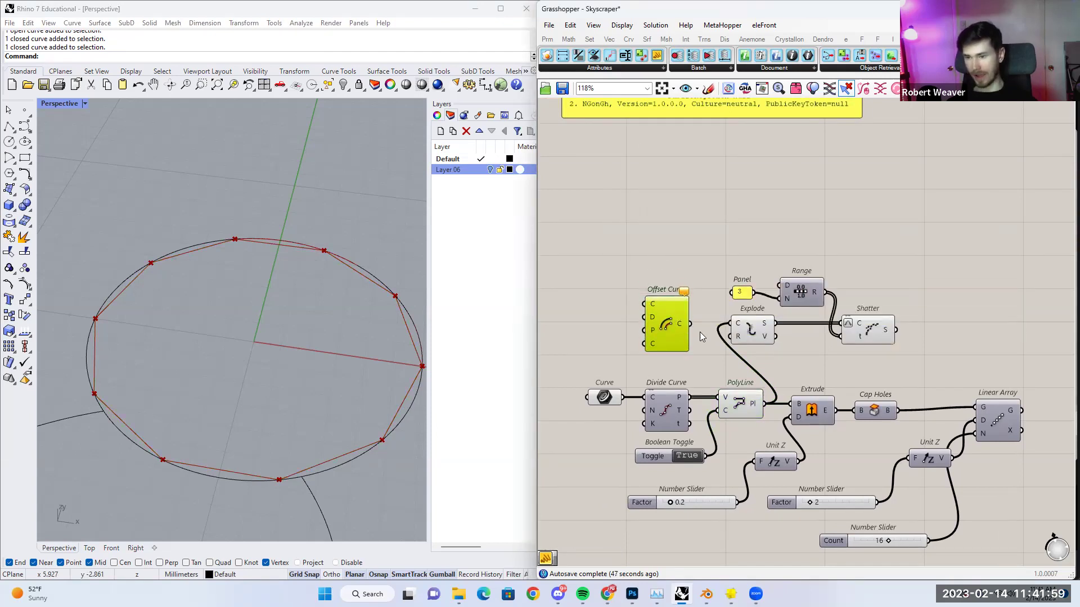
Feed the PolyLine into Offset Curve and set its offset distance with a .2 panel, checking the resulting outline.
drag(763, 403, 667, 312)
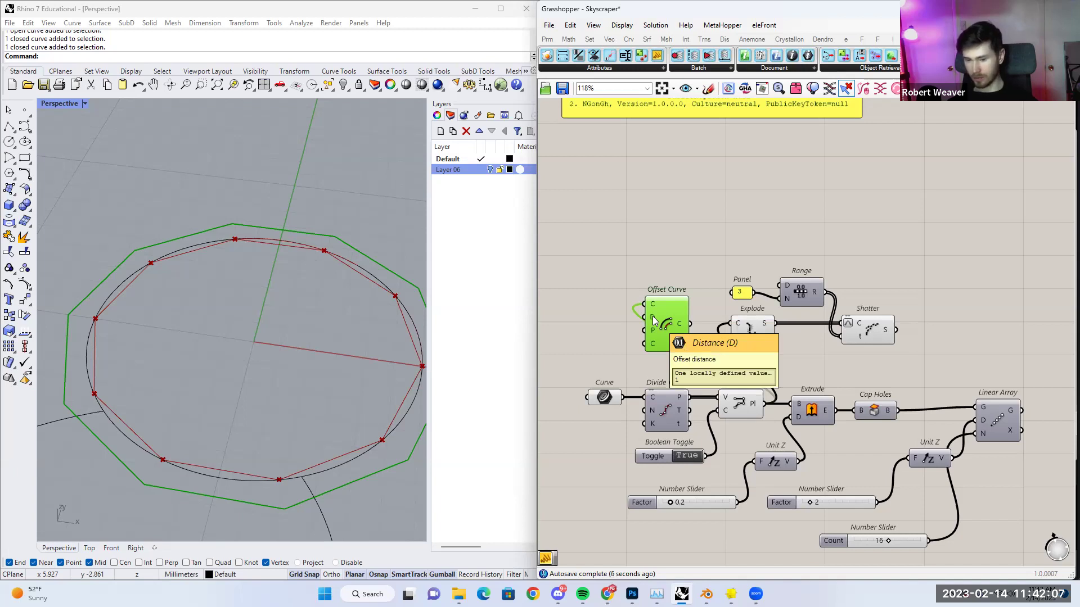
right_drag(614, 323, 650, 323)
double_click(634, 311)
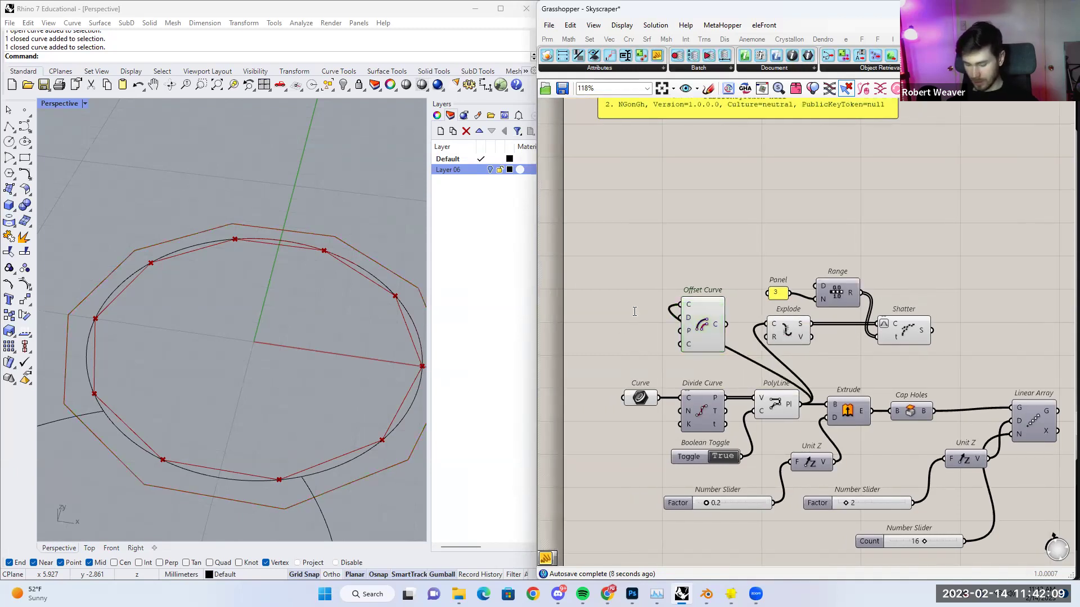
text(//.2)
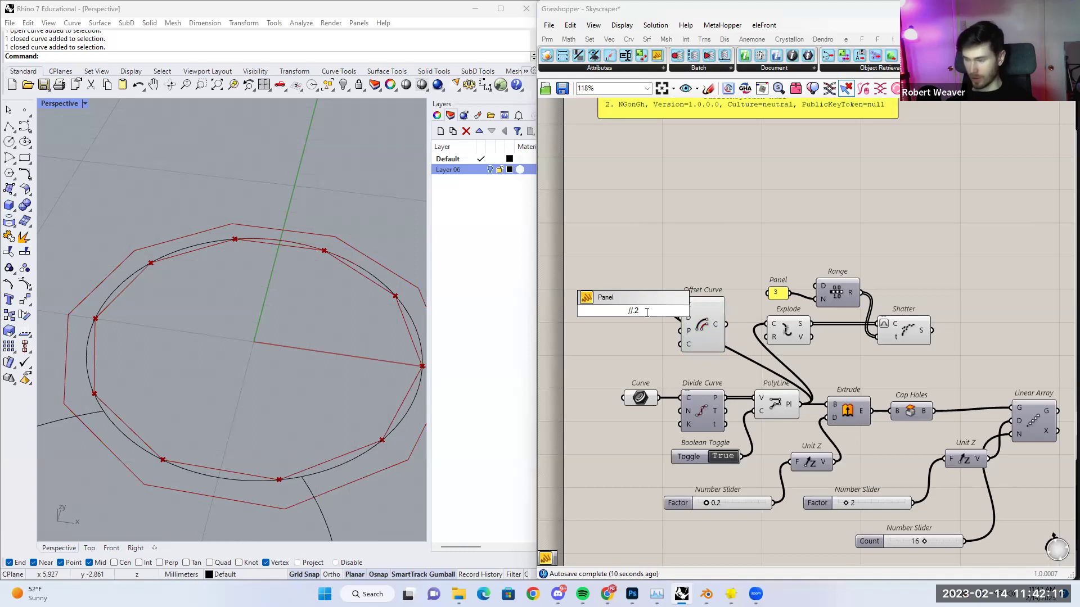
key(Return)
mouse_move(647, 311)
mouse_down()
mouse_move(693, 322)
mouse_move(642, 320)
mouse_up()
click(693, 323)
click(707, 328)
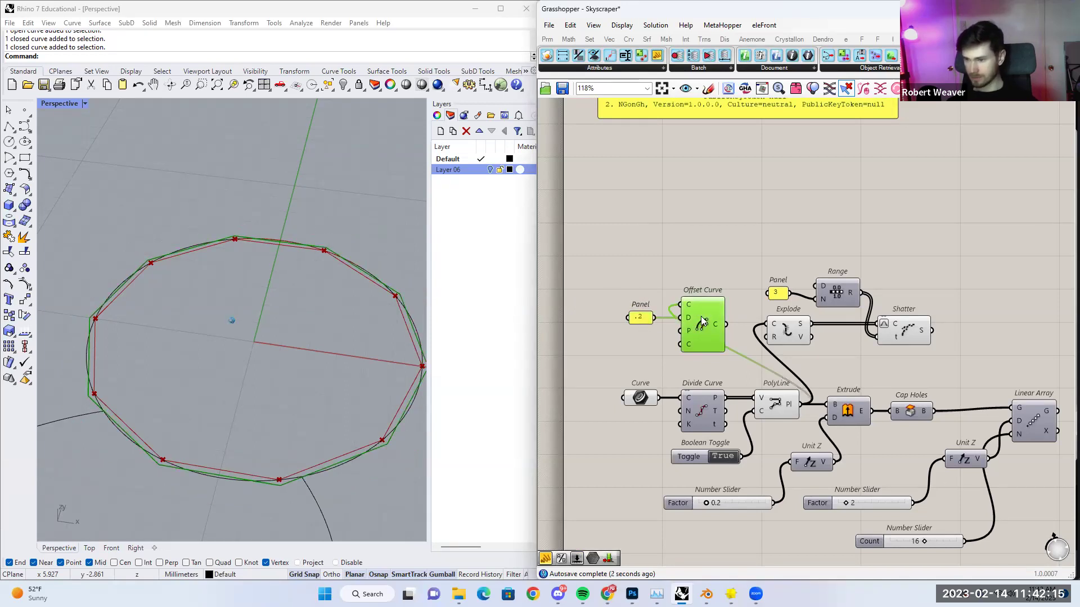
scroll(410, 349, up, 5)
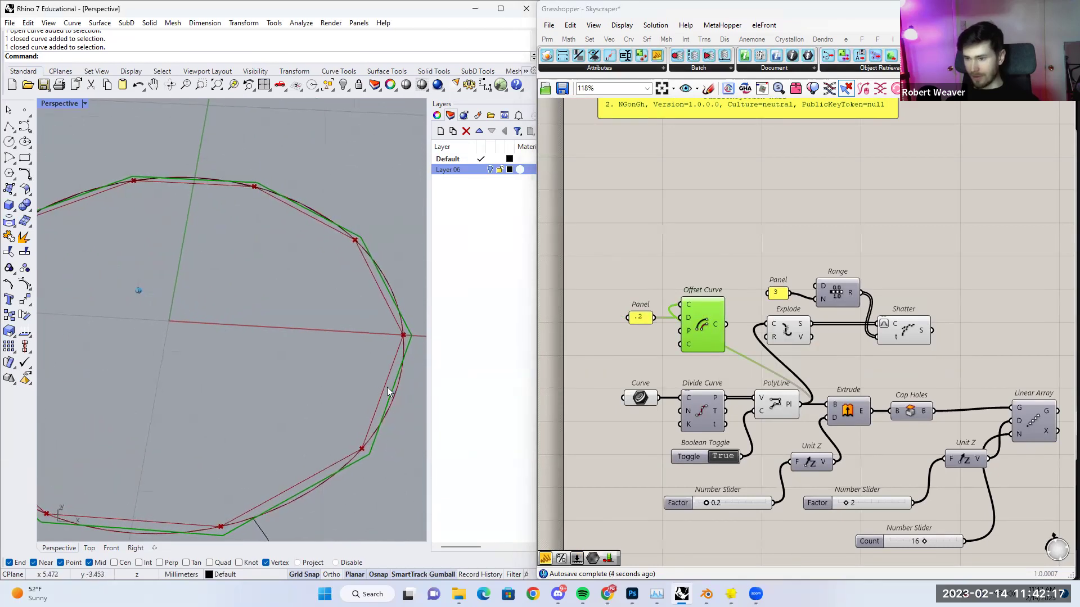
Compare the PolyLine and Offset Curve outlines and feed the offset curve into Explode in place of the PolyLine.
drag(929, 354, 734, 208)
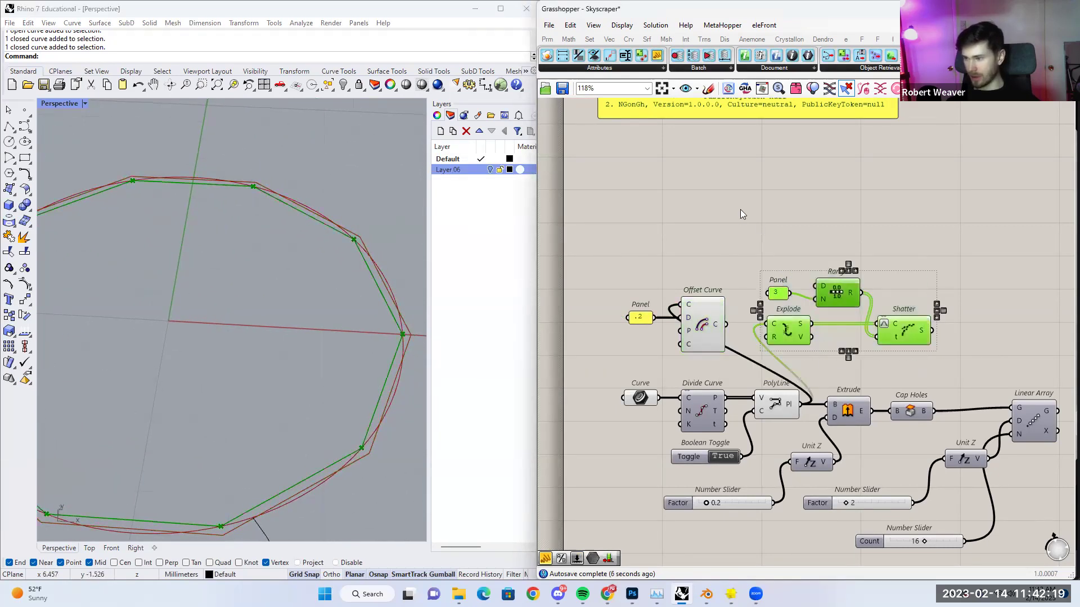
click(741, 210)
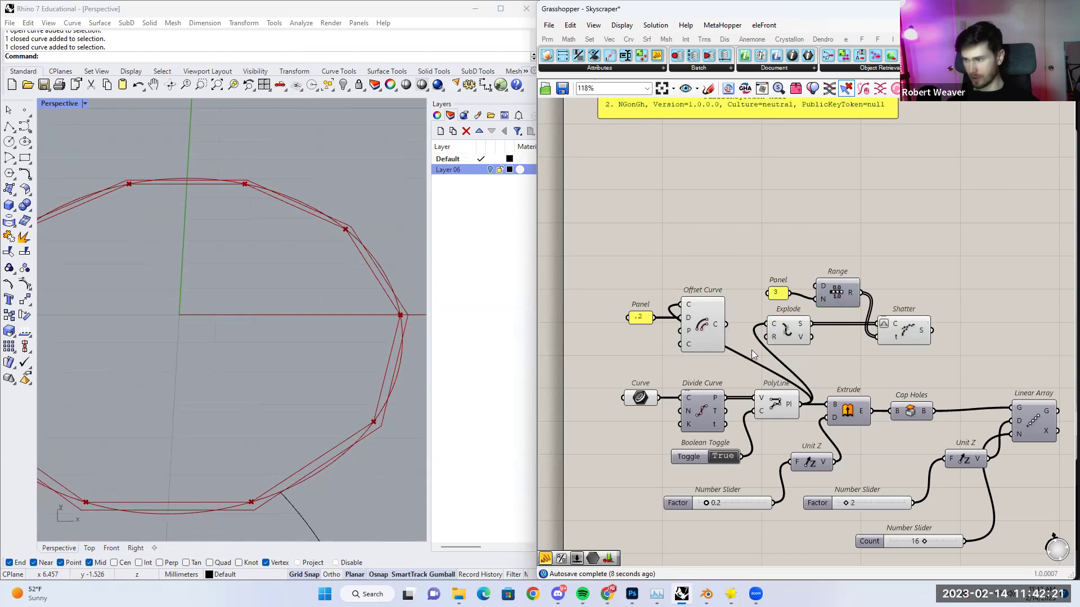
click(785, 402)
click(713, 334)
drag(726, 325, 768, 324)
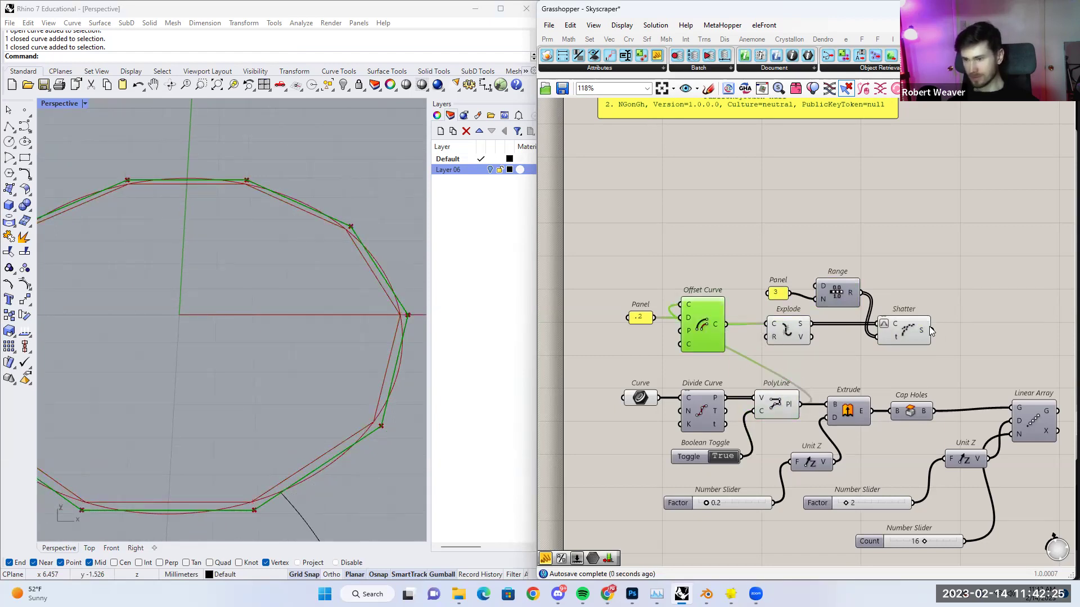
click(913, 331)
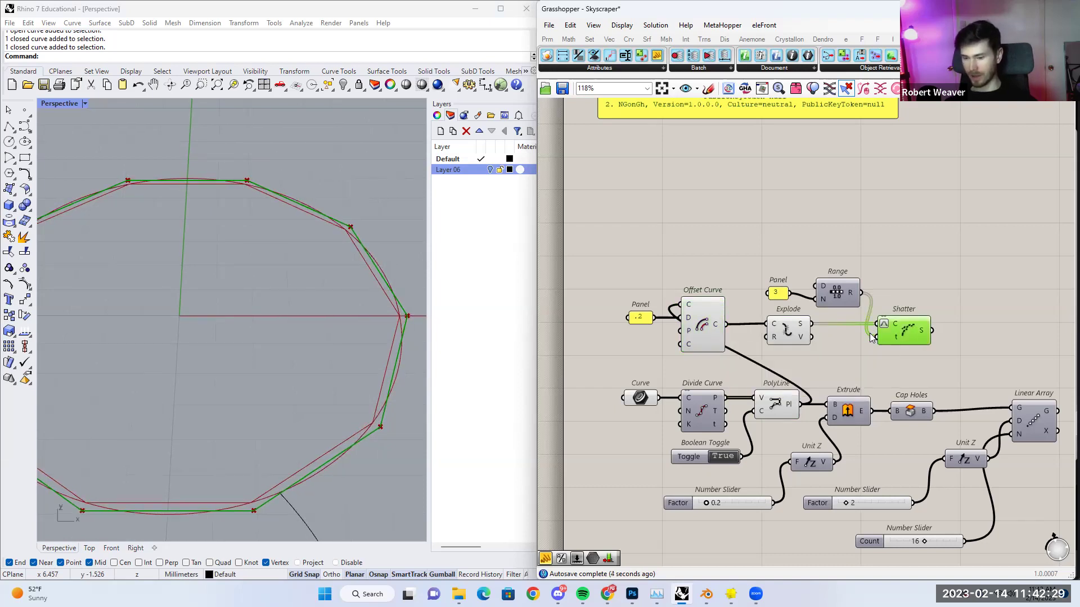
Add a Scale component after Shatter and position it in the open space above Linear Array.
right_drag(874, 334, 708, 333)
right_drag(819, 325, 724, 336)
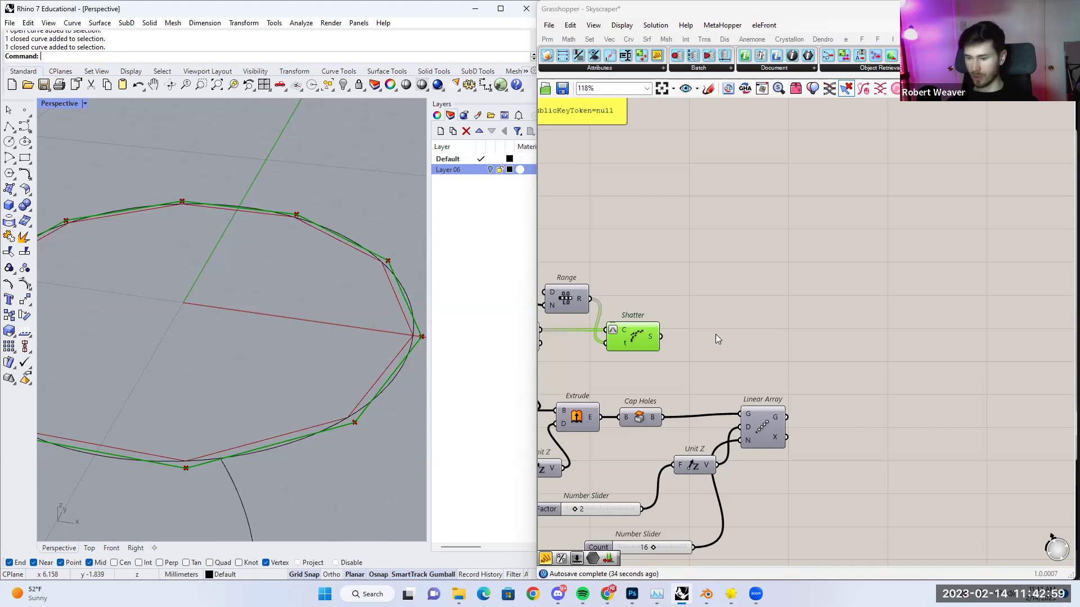
double_click(718, 328)
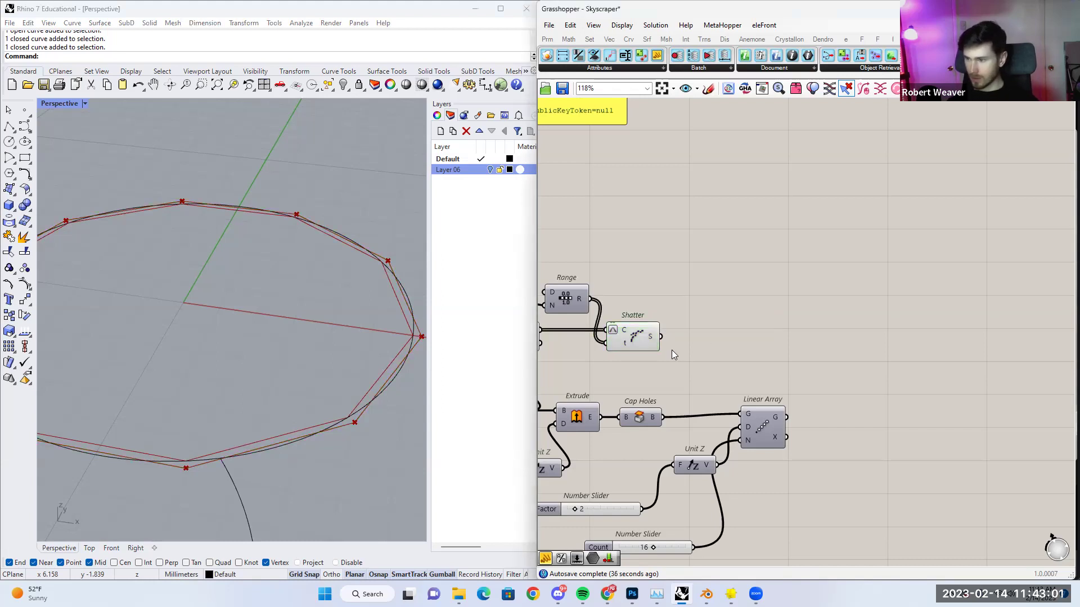
double_click(735, 310)
text(scale)
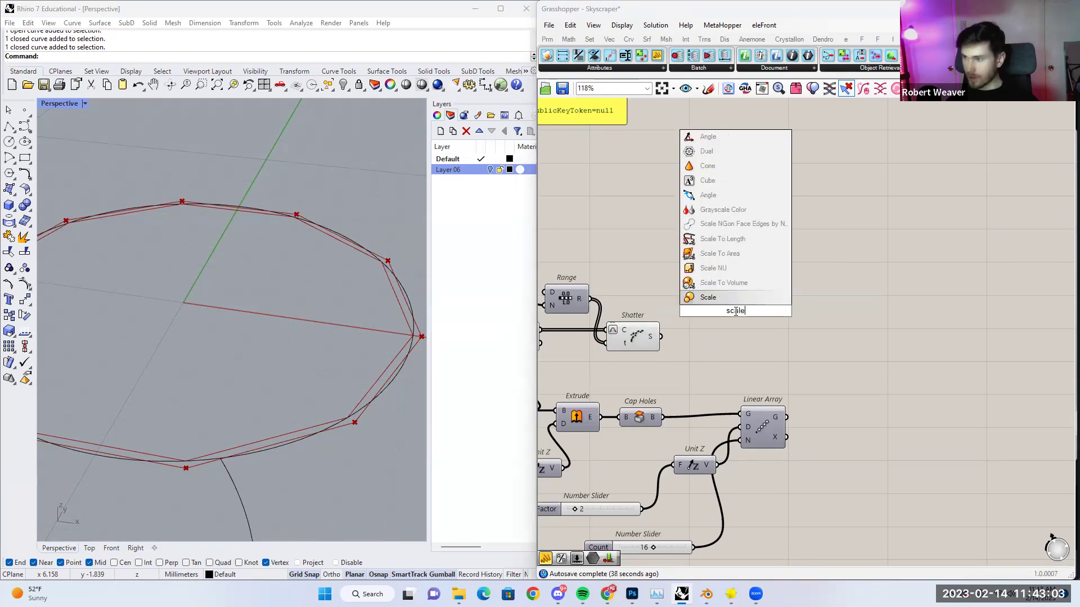
key(Return)
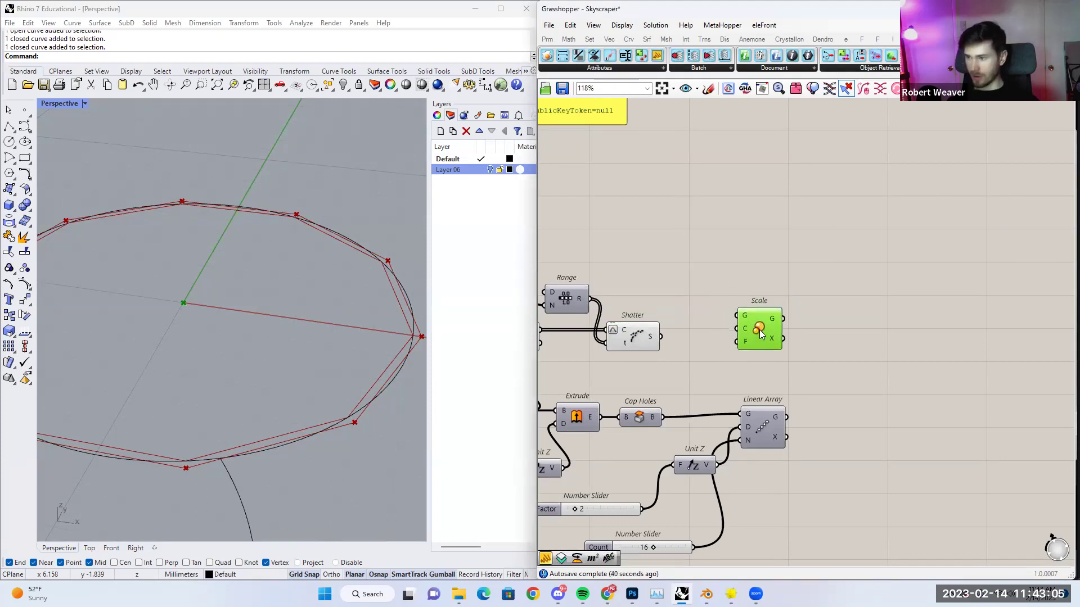
click(647, 336)
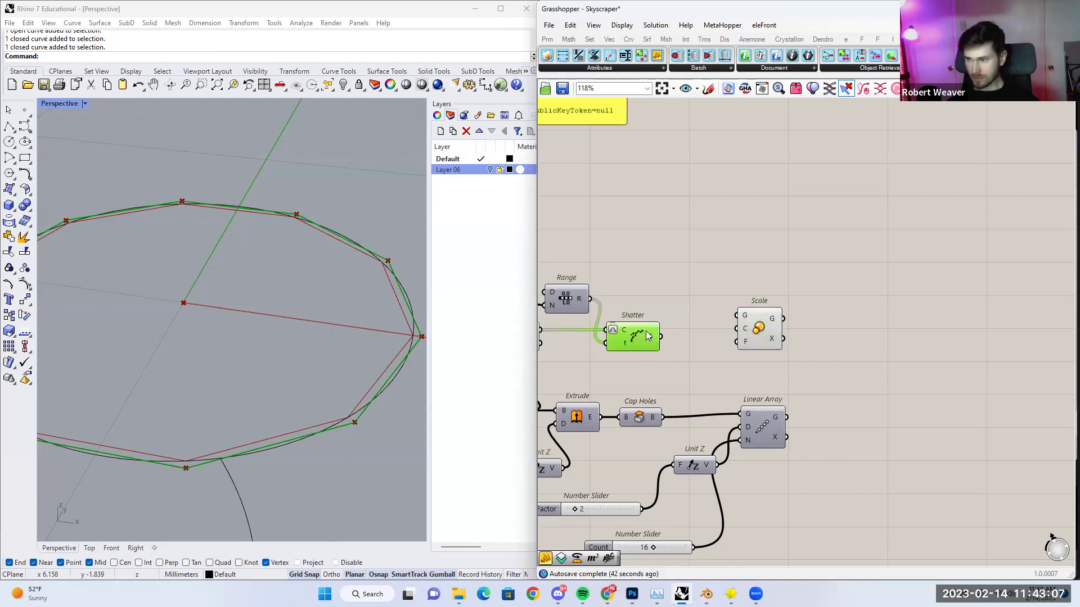
click(329, 450)
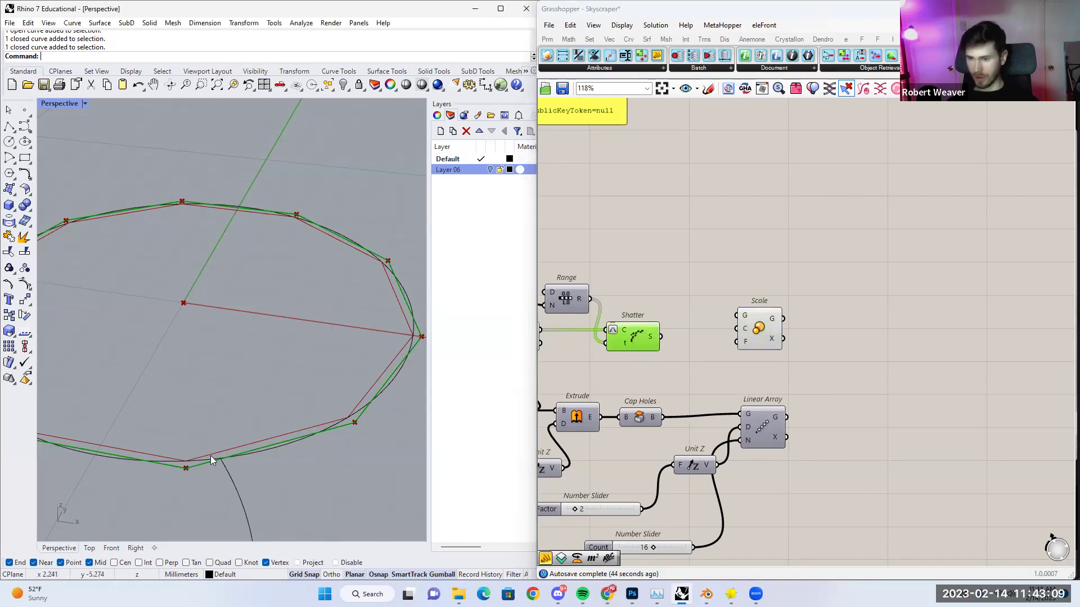
drag(757, 335, 759, 350)
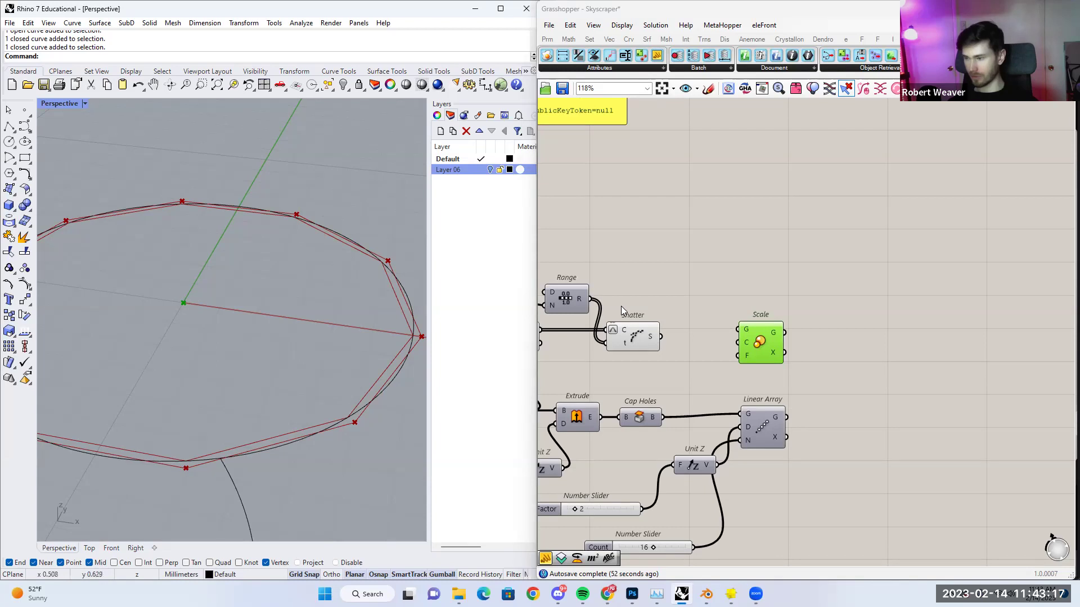
Add a Curve Middle component fed by the Shatter segments and inspect the midpoints in the viewport.
click(633, 336)
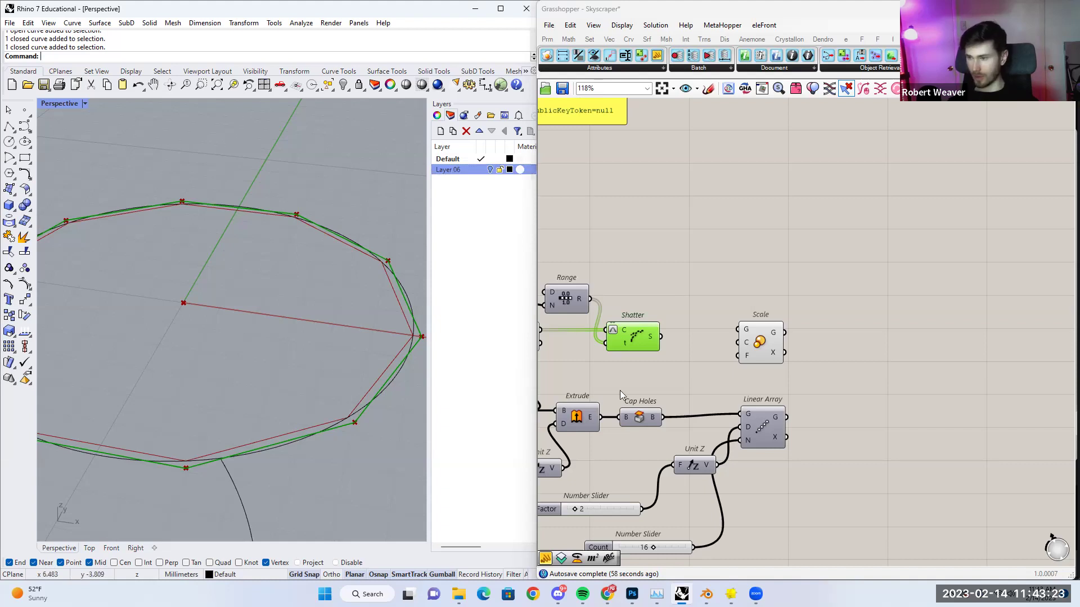
double_click(686, 366)
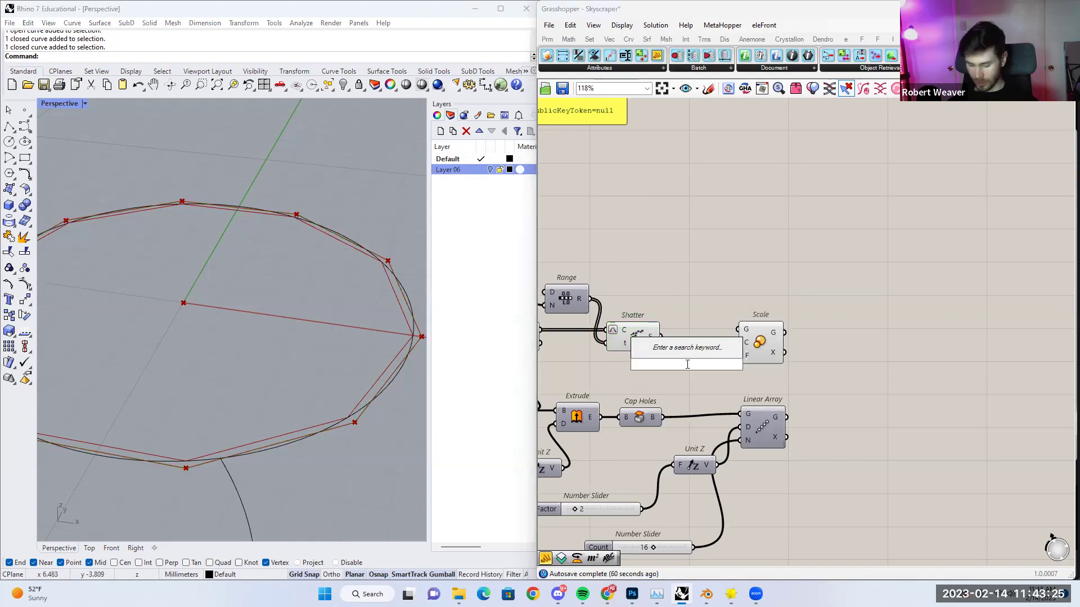
text(mid)
key(Up)
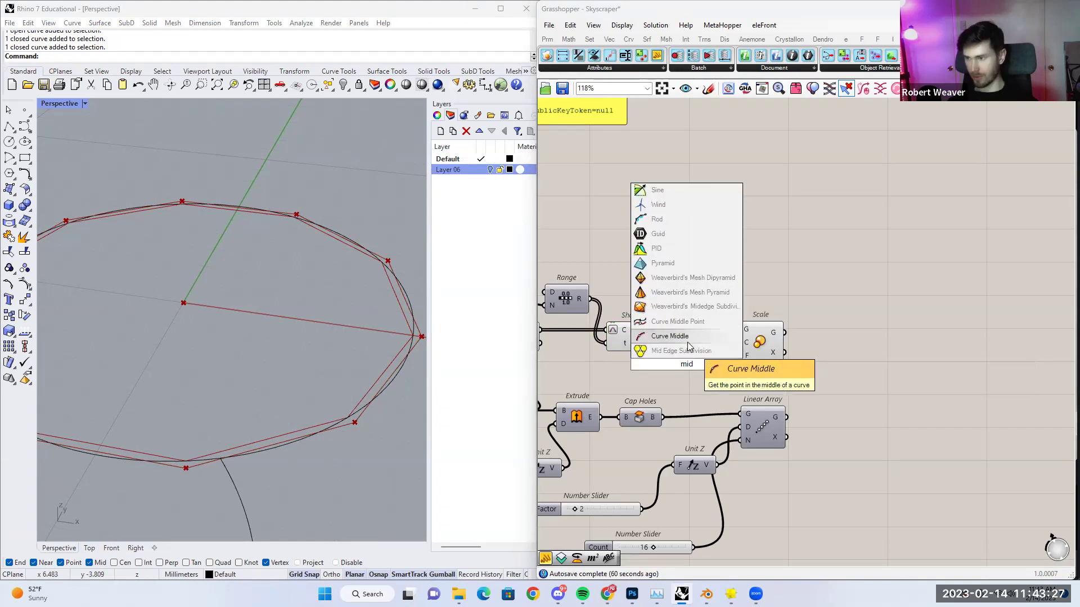
key(Return)
drag(661, 336, 663, 375)
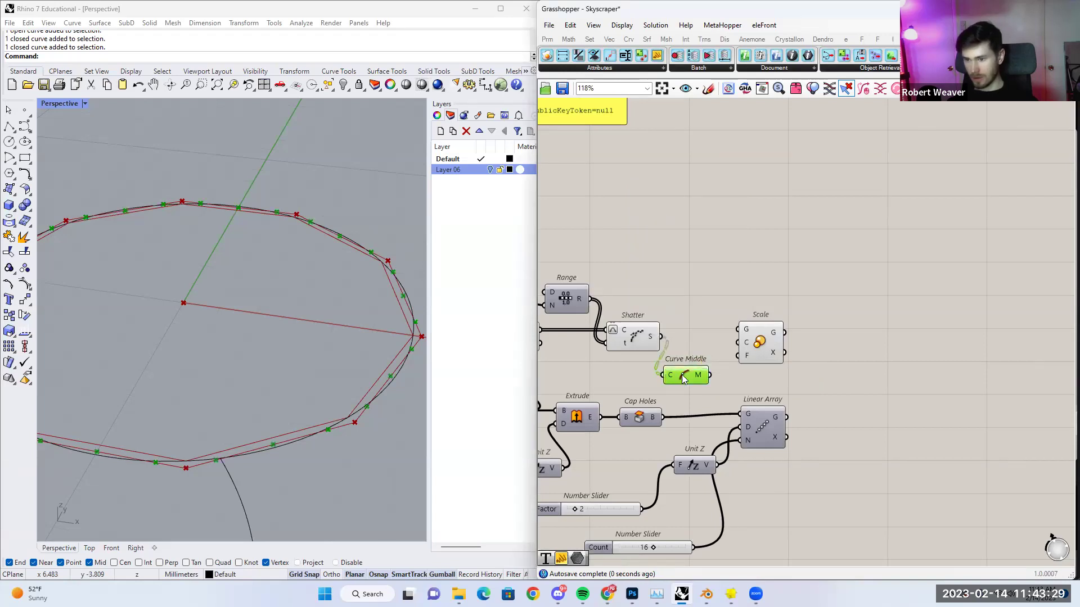
scroll(214, 476, up, 1)
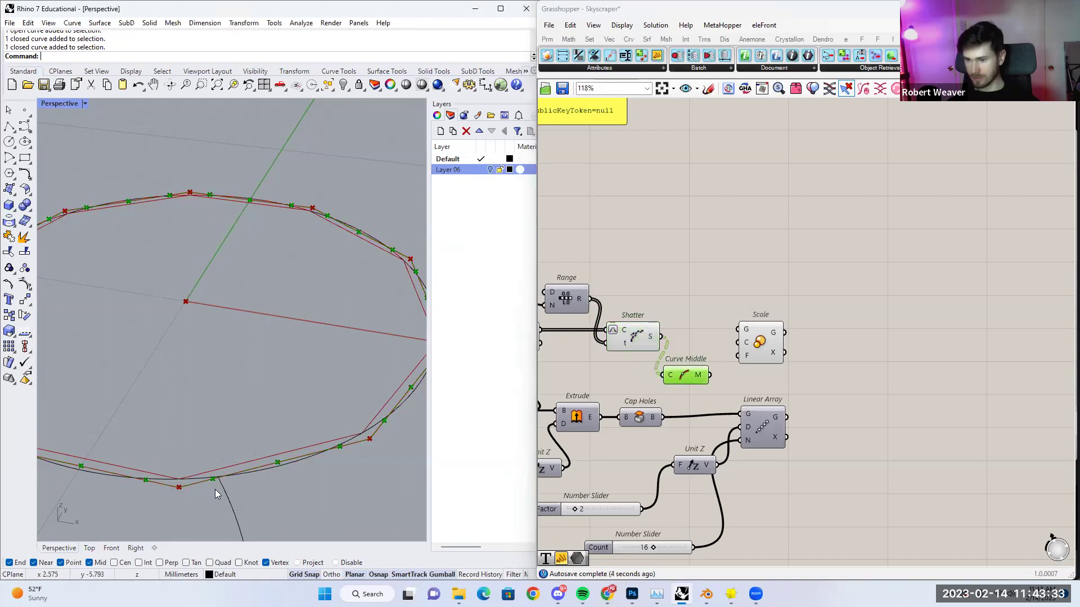
scroll(340, 448, down, 2)
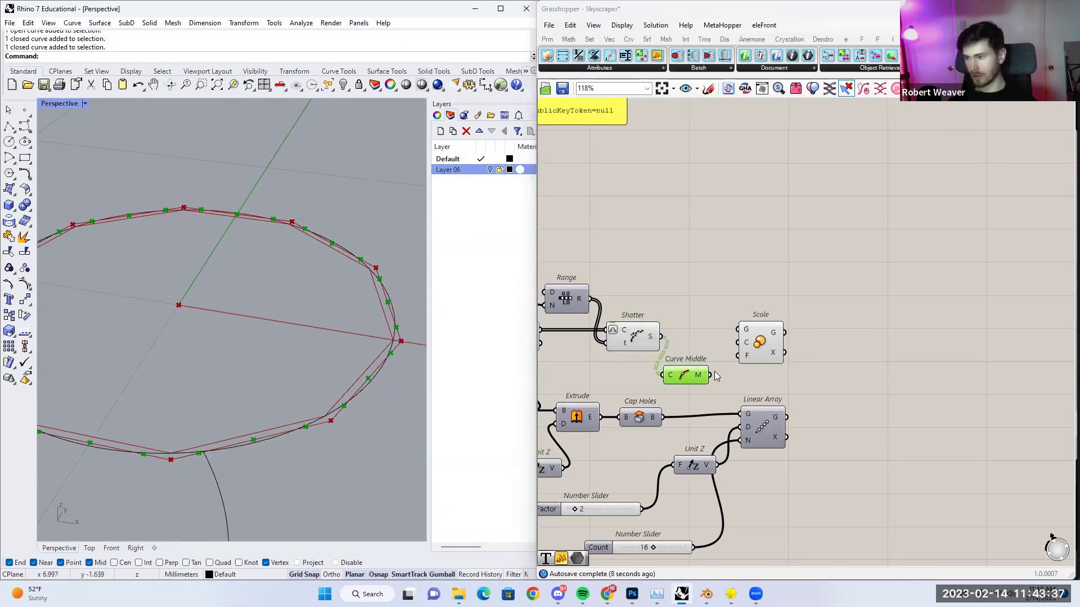
Connect the Curve Middle points to Scale's center and the Shatter segments to its geometry, and place Curve Middle between both components.
drag(709, 375, 738, 342)
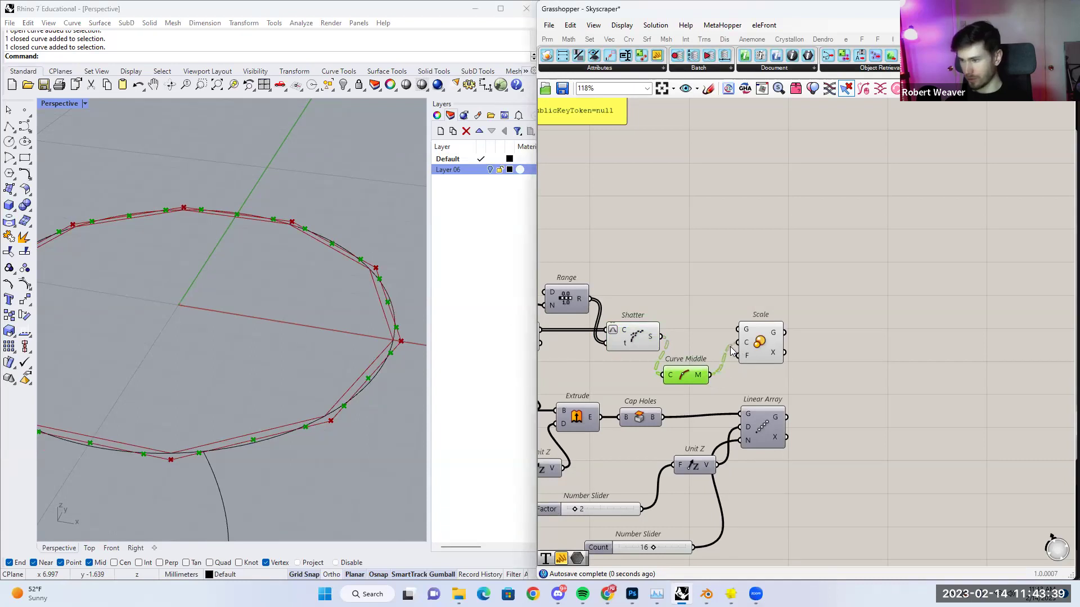
drag(655, 338, 773, 352)
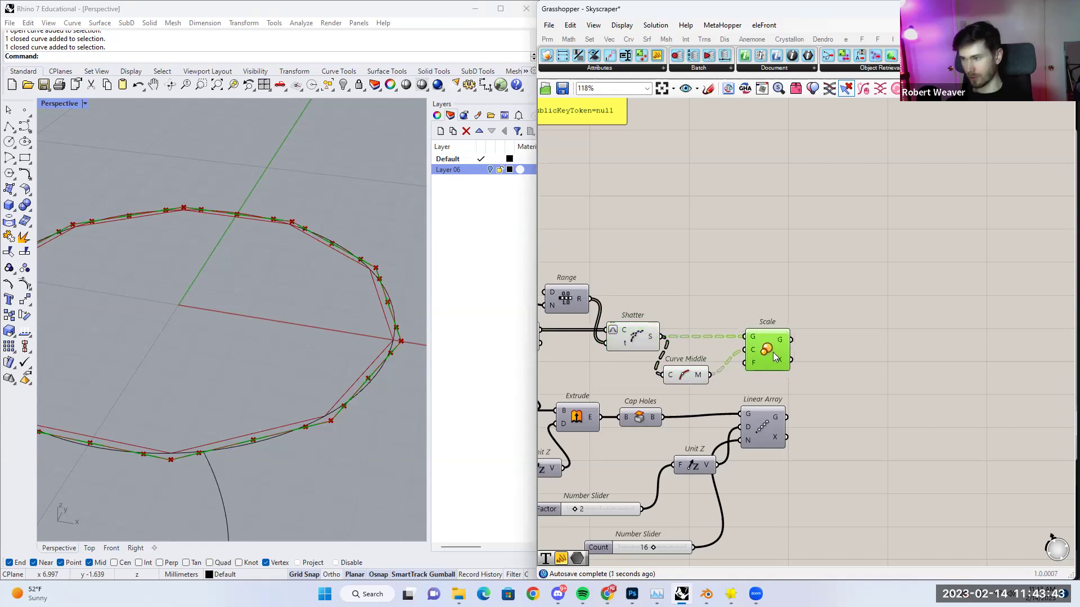
drag(682, 375, 697, 352)
Set the Scale factor with a .9 panel and inspect the scaled segments up close in the viewport.
double_click(694, 380)
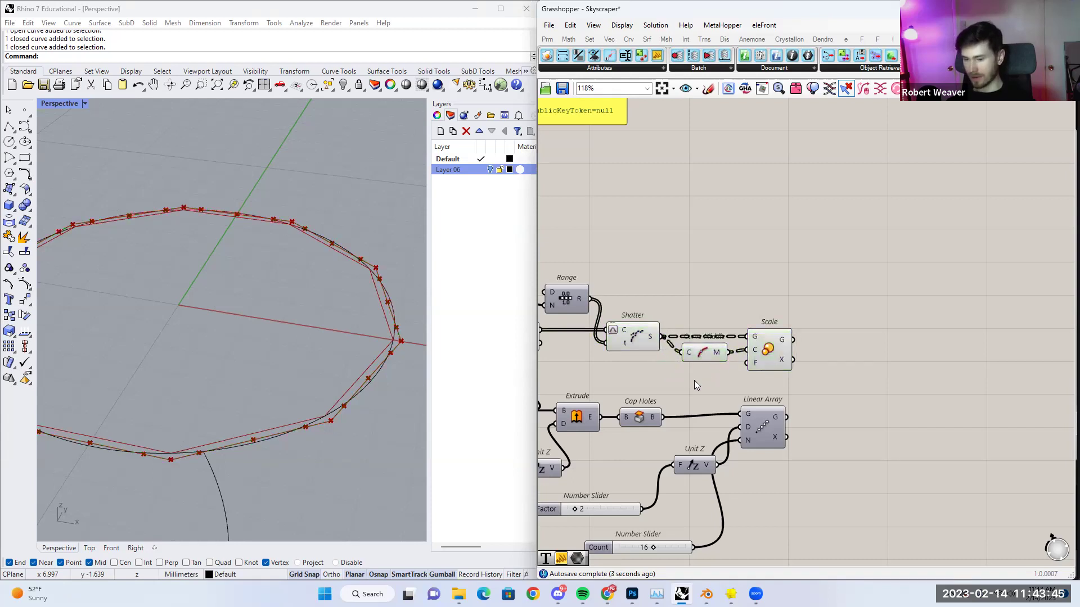
text(//.9)
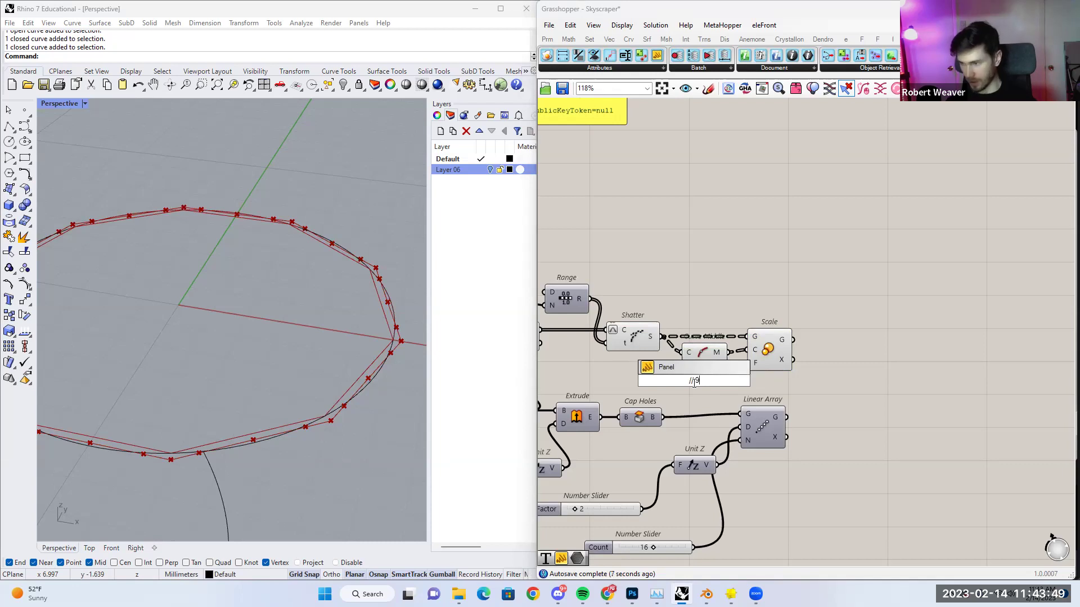
key(Return)
drag(697, 387, 747, 364)
click(763, 353)
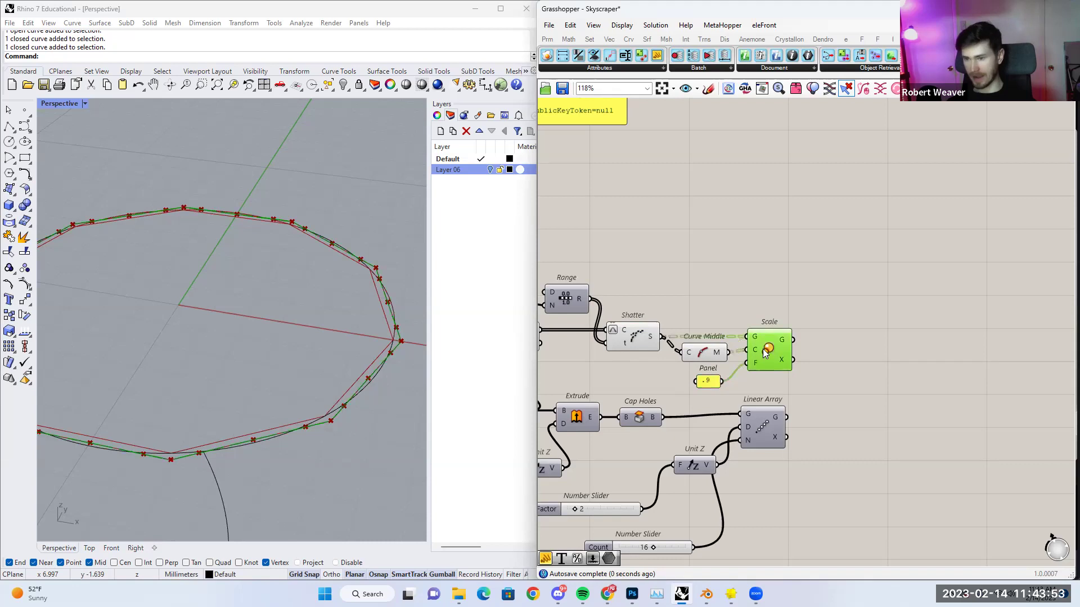
scroll(288, 434, up, 5)
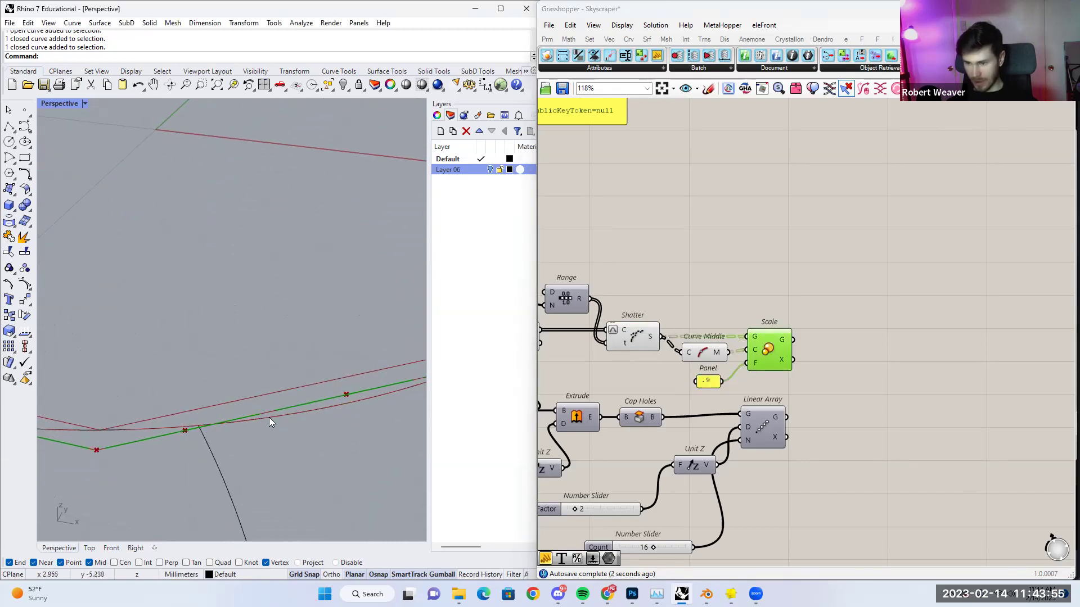
scroll(267, 412, up, 3)
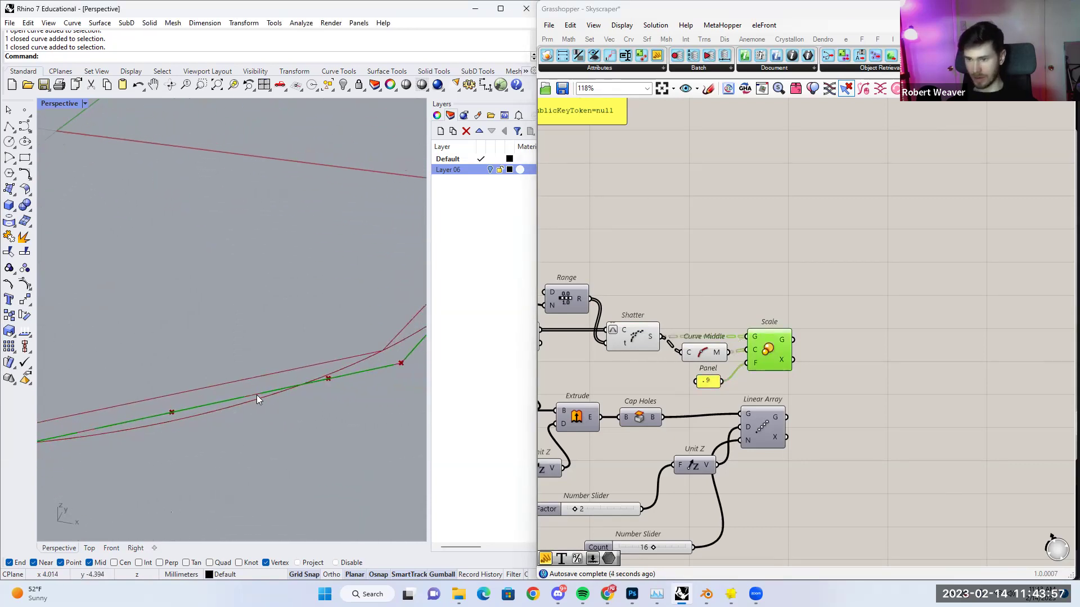
scroll(384, 385, down, 5)
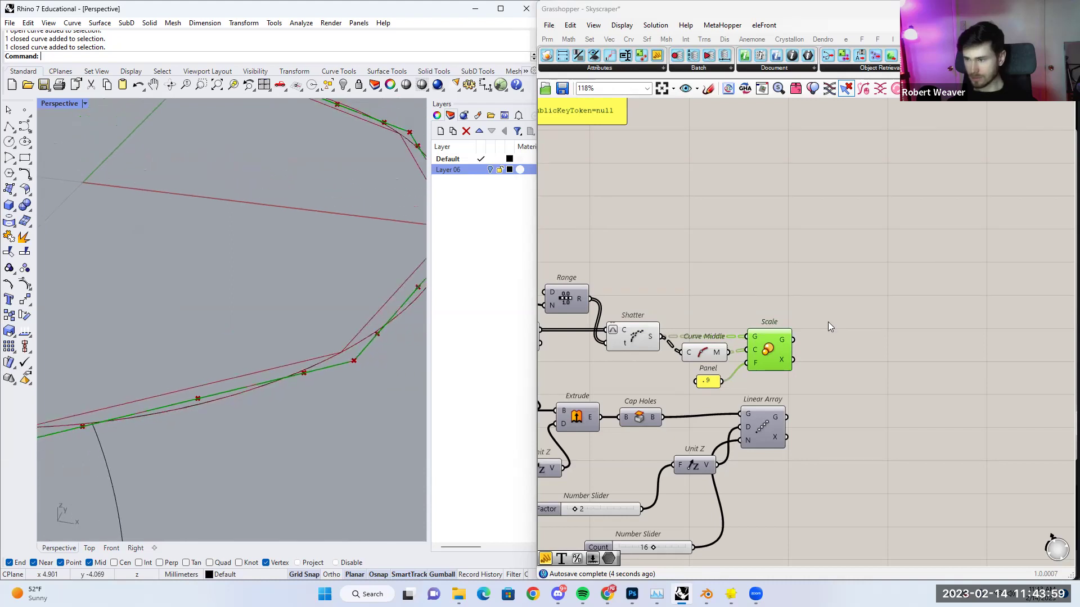
Turn on the viewport preview of the floor slab's existing Extrude component.
right_drag(851, 338, 826, 345)
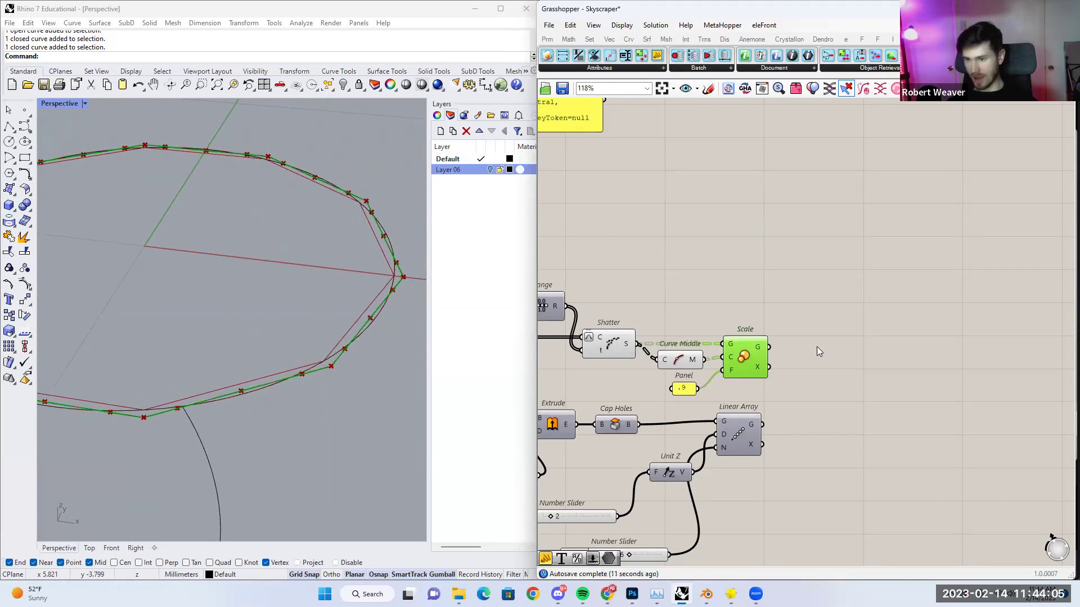
double_click(816, 346)
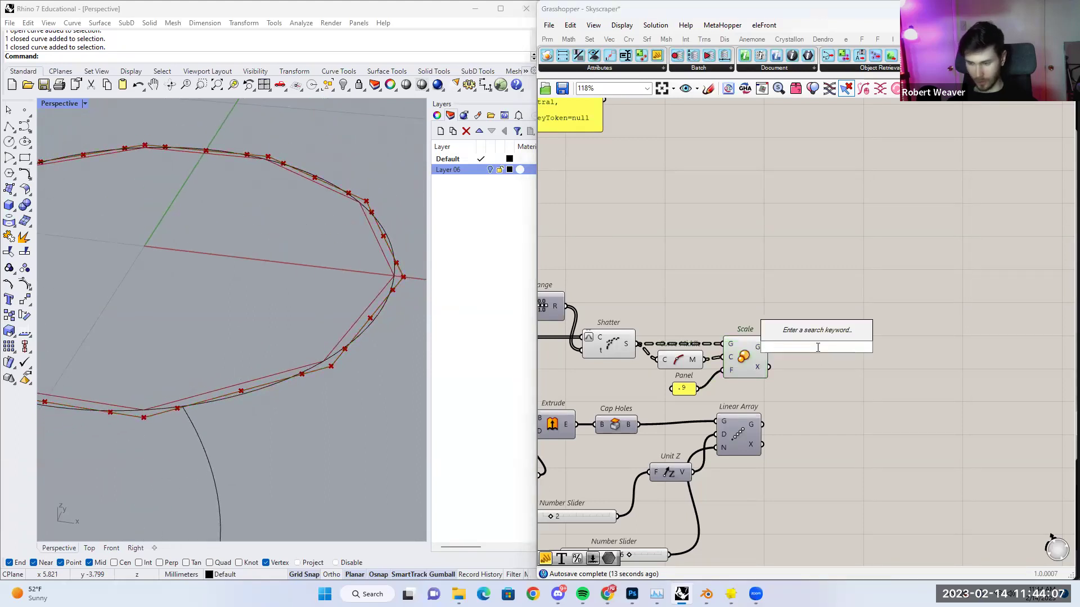
click(820, 375)
scroll(820, 375, down, 1)
right_drag(820, 375, 858, 360)
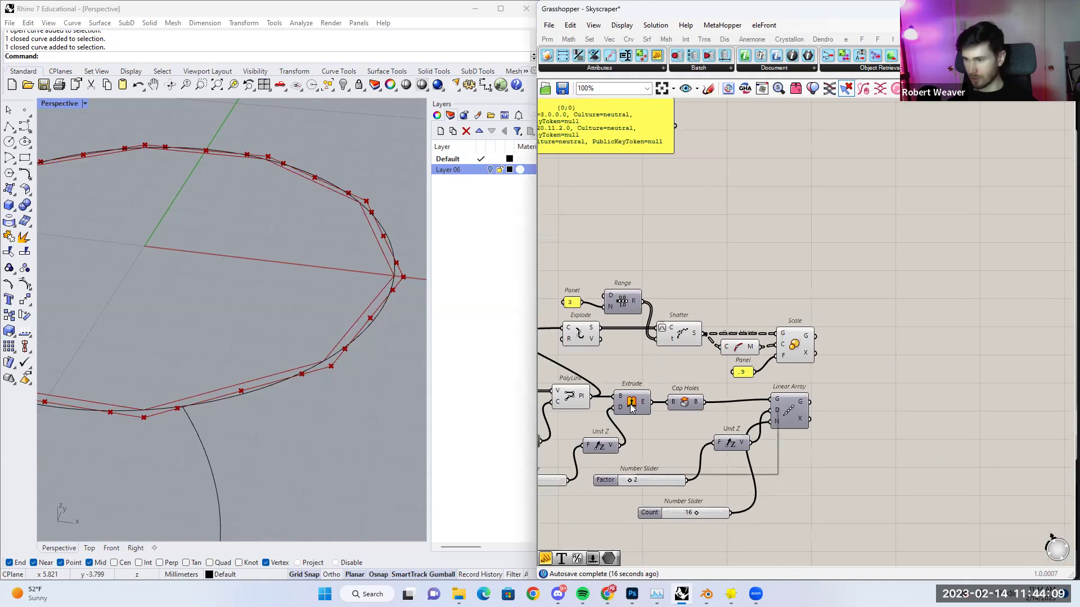
click(631, 404)
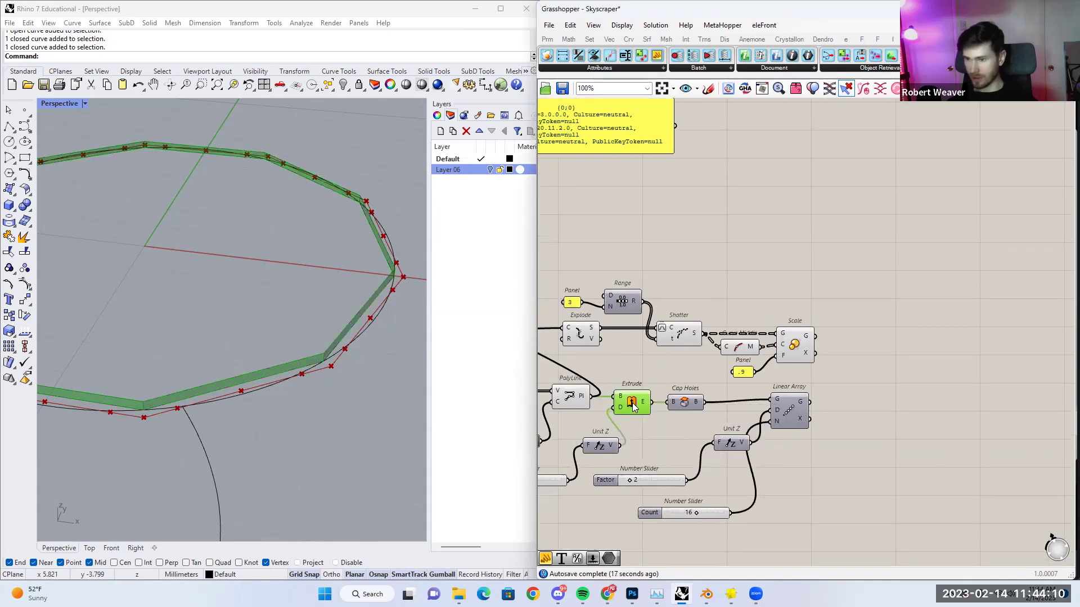
Add a second Extrude component after Scale and feed the scaled segments into its base input.
double_click(854, 338)
text(extrude)
key(Return)
mouse_move(856, 333)
mouse_down()
mouse_move(867, 343)
mouse_move(845, 339)
mouse_move(868, 341)
mouse_up()
right_drag(850, 373, 857, 372)
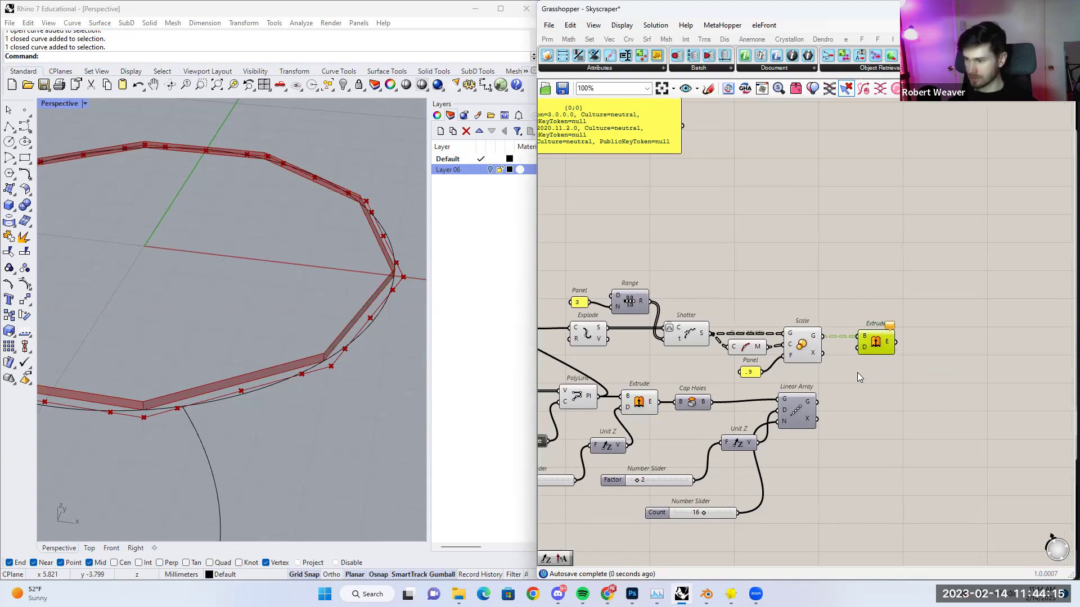
Turn off the viewport preview of the floor slab's Extrude and turn on the Cap Holes preview.
right_drag(357, 325, 361, 344)
right_click(630, 399)
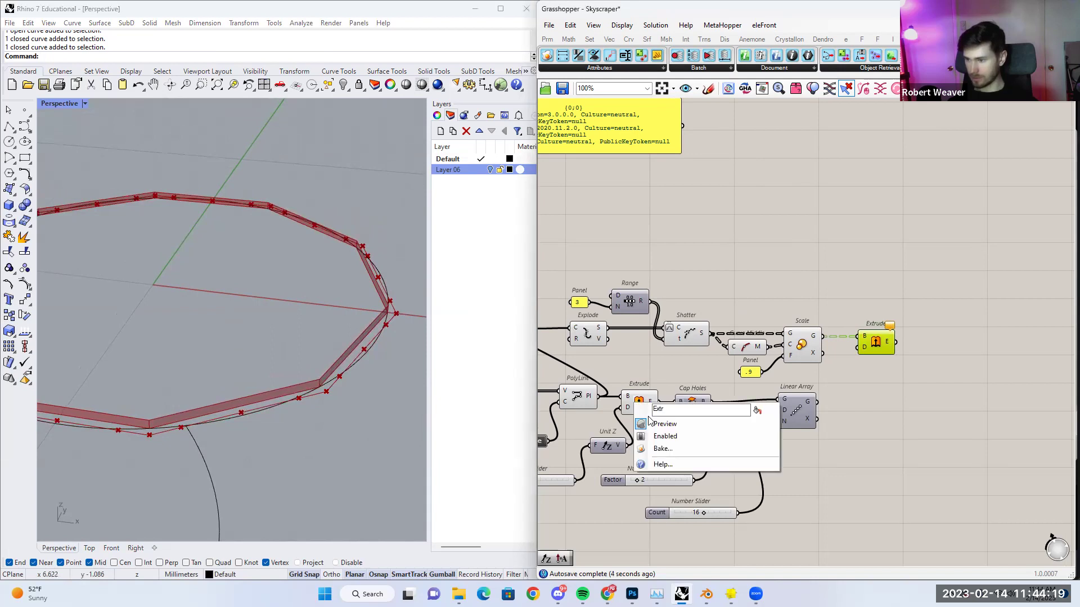
click(655, 419)
right_click(697, 403)
click(703, 423)
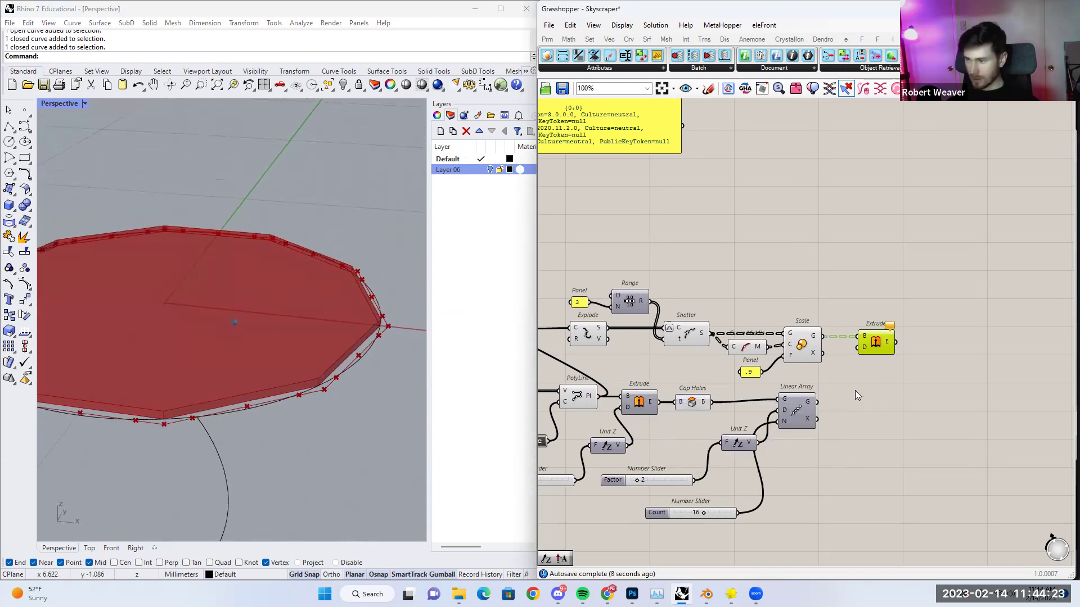
Turn on the Linear Array's viewport preview and turn off the Cap Holes preview.
right_click(794, 413)
click(818, 434)
right_click(692, 405)
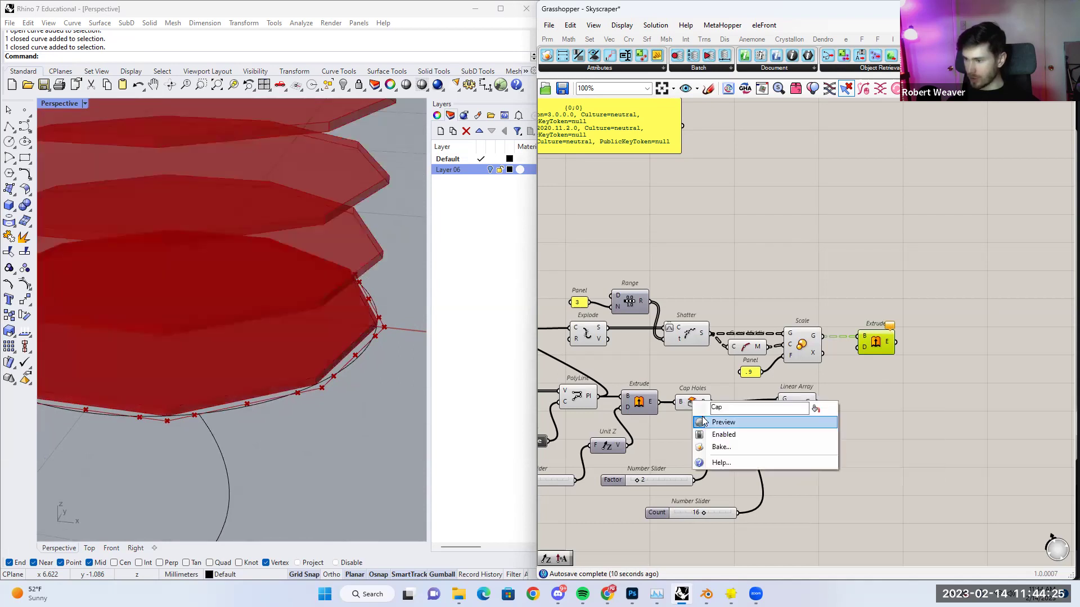
click(706, 421)
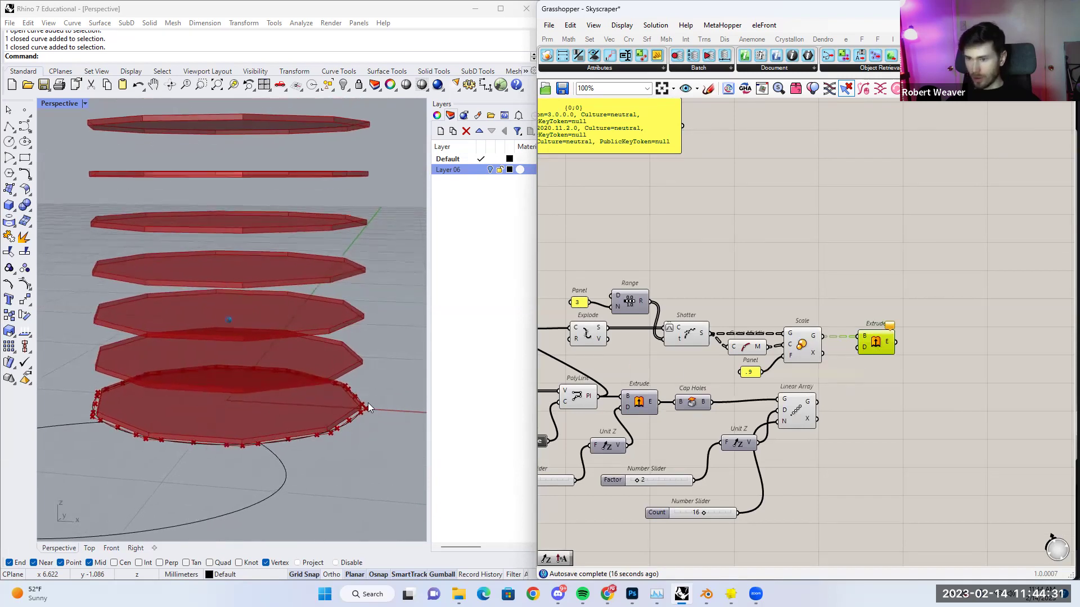
right_drag(335, 404, 334, 438)
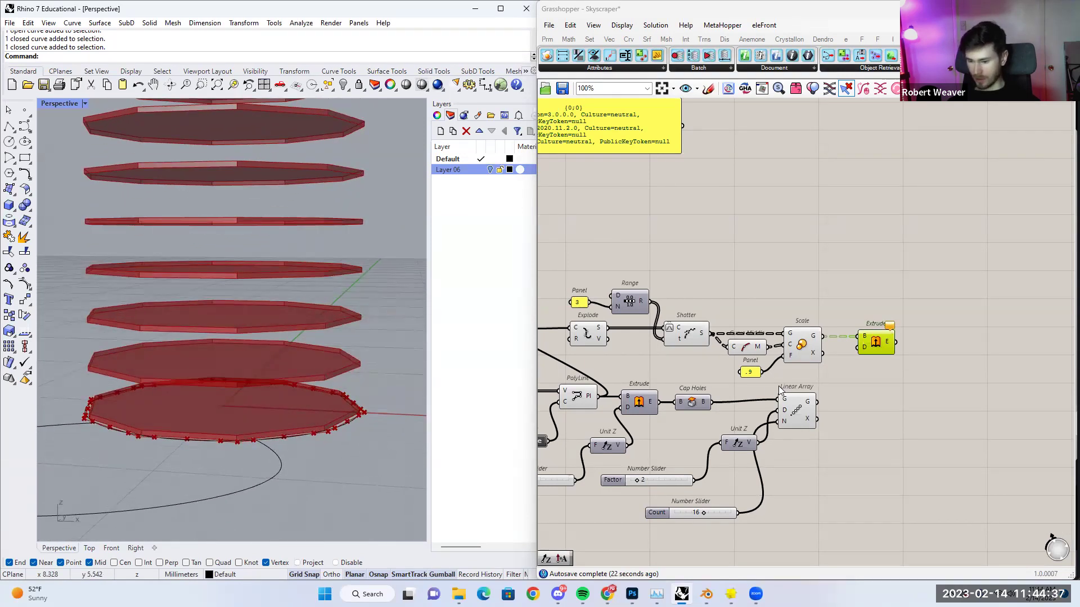
Connect the vector of the Unit Z that drives Linear Array to the second Extrude's direction input.
click(743, 448)
drag(759, 443, 858, 347)
click(869, 348)
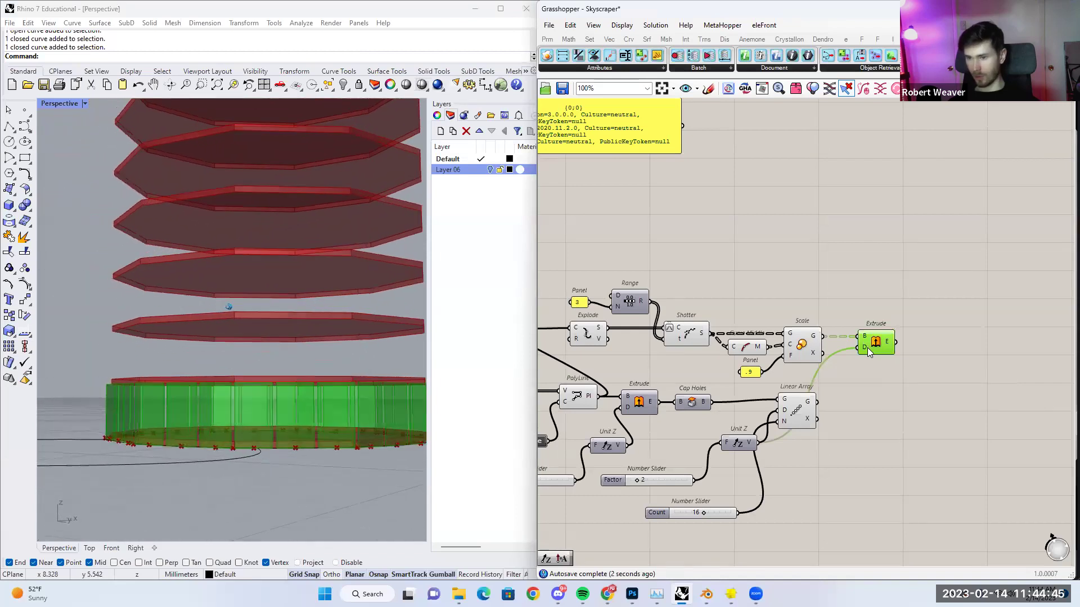
mouse_move(638, 480)
mouse_down()
mouse_move(652, 482)
mouse_move(638, 485)
mouse_up()
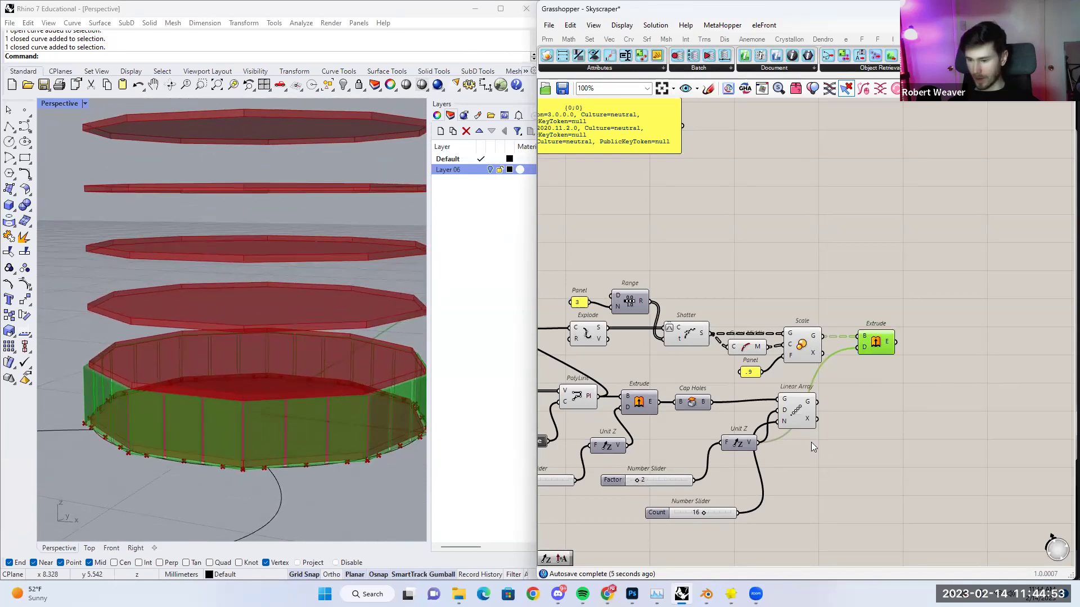
Move Linear Array away from Cap Holes and the second Extrude to free space for another component between them.
scroll(892, 417, down, 1)
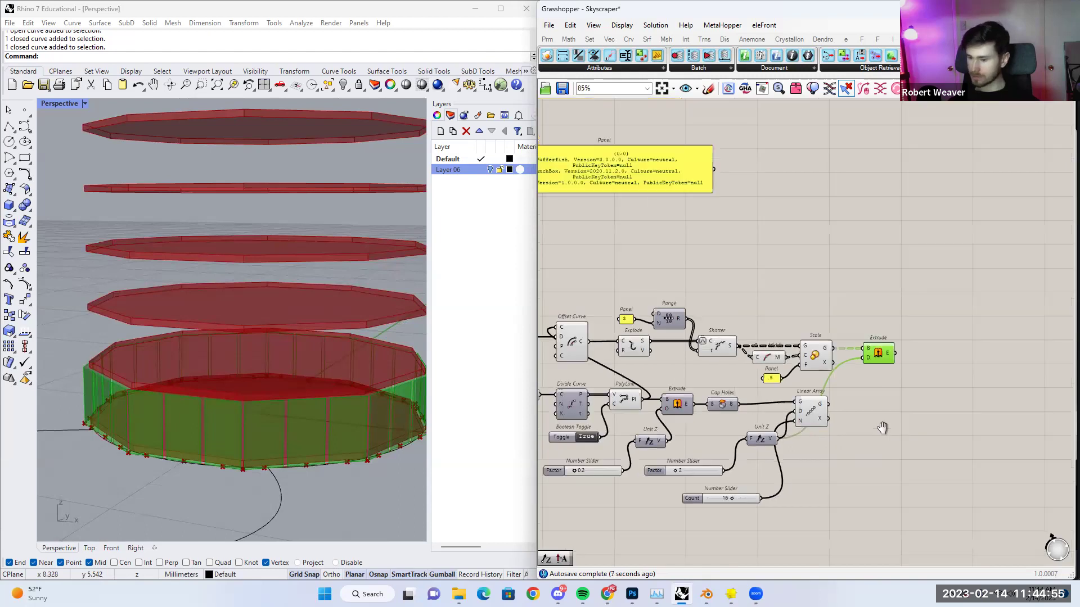
right_drag(882, 427, 830, 410)
drag(765, 404, 940, 404)
right_drag(870, 316, 821, 334)
scroll(820, 331, up, 1)
click(860, 396)
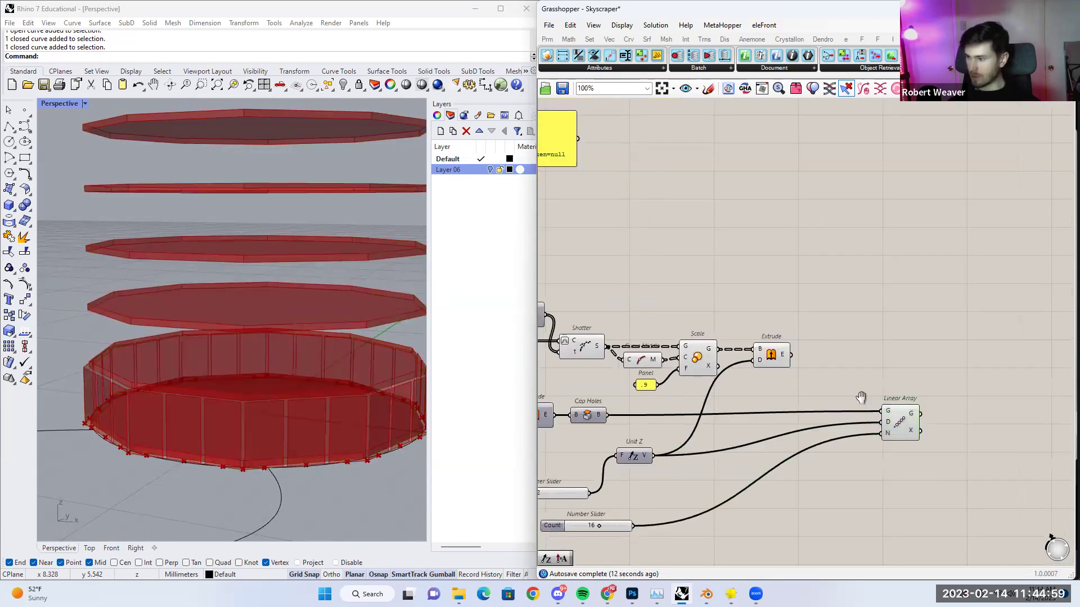
right_drag(861, 398, 826, 380)
click(862, 406)
drag(861, 415, 855, 418)
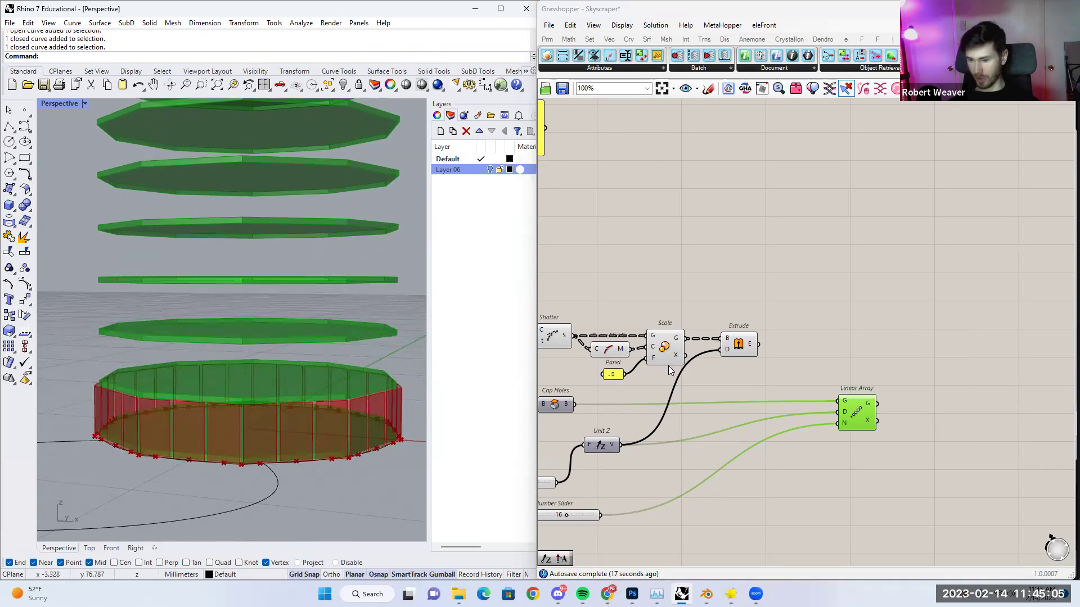
scroll(783, 399, up, 2)
click(799, 377)
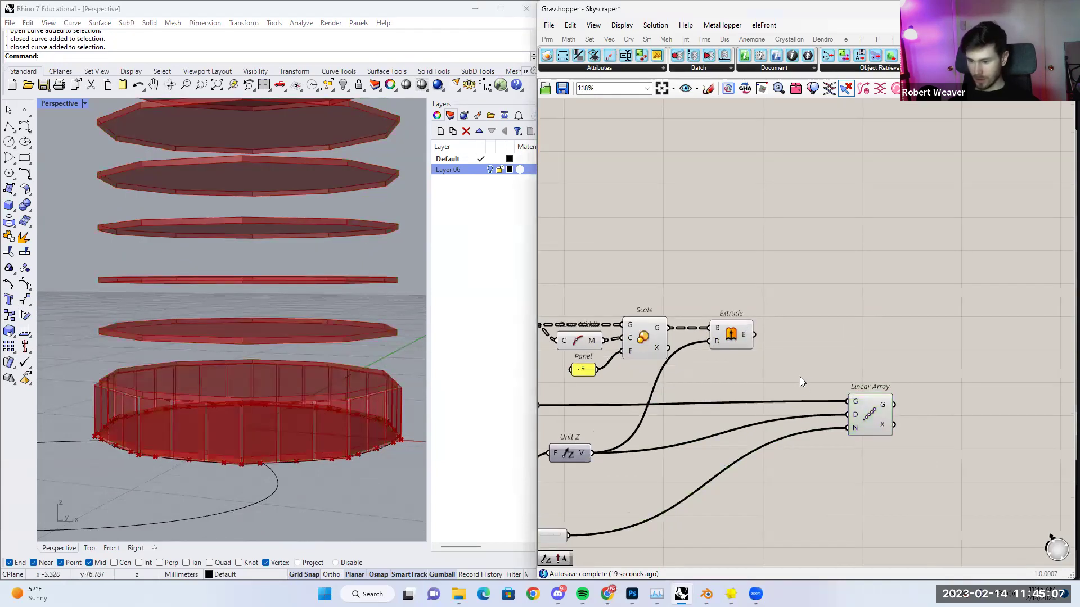
click(880, 412)
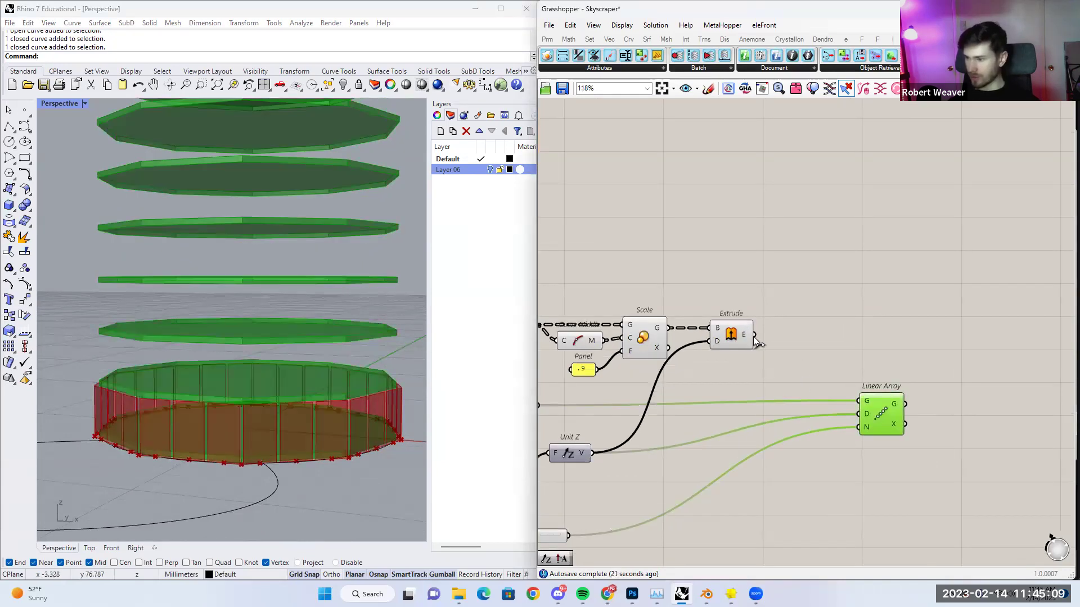
Turn on the viewport preview of Cap Holes and shift Linear Array slightly farther from the second Extrude.
click(733, 337)
right_drag(655, 408, 709, 399)
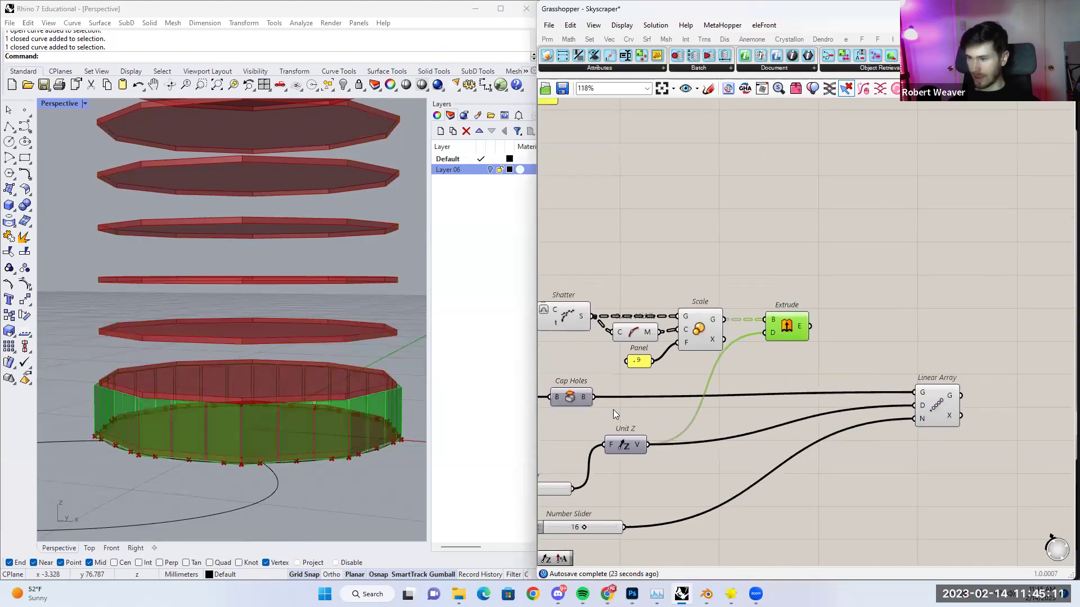
right_click(568, 400)
click(597, 417)
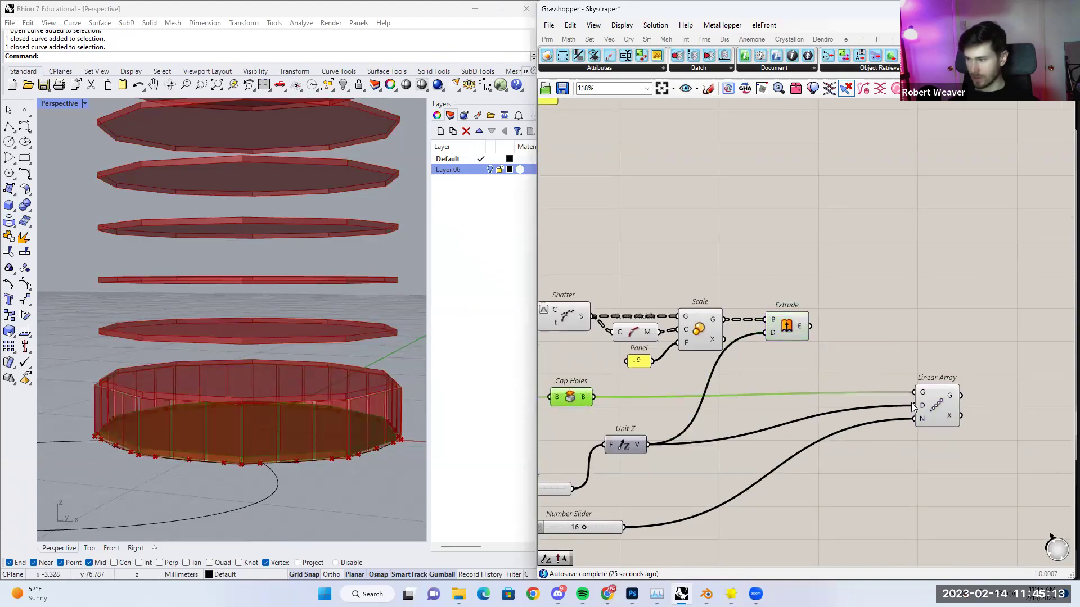
drag(933, 403, 969, 408)
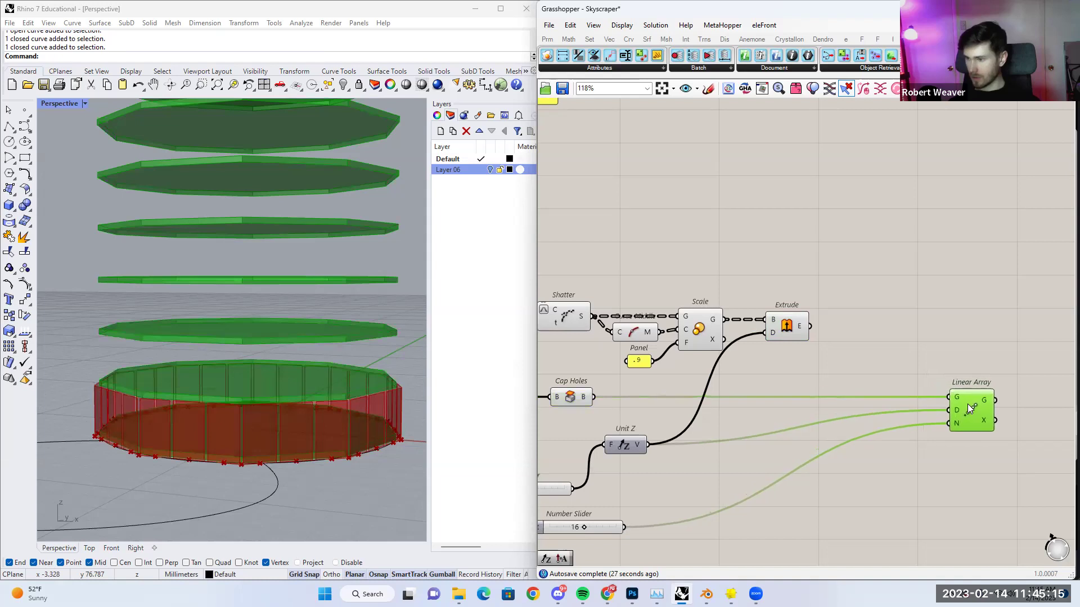
right_drag(895, 381, 789, 373)
right_drag(763, 330, 832, 326)
click(784, 322)
click(565, 392)
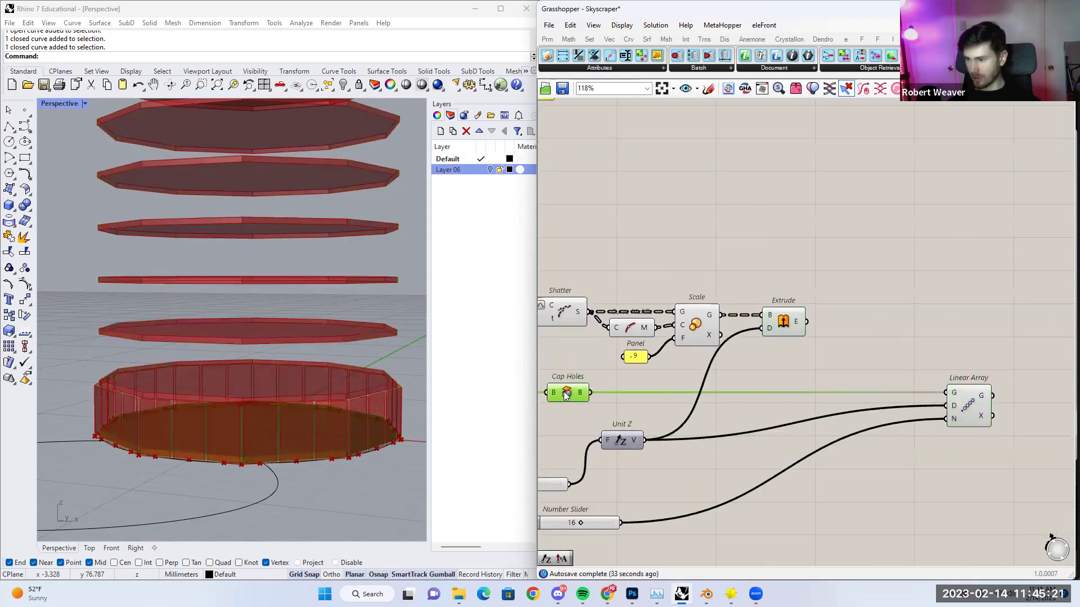
double_click(858, 355)
text(merge)
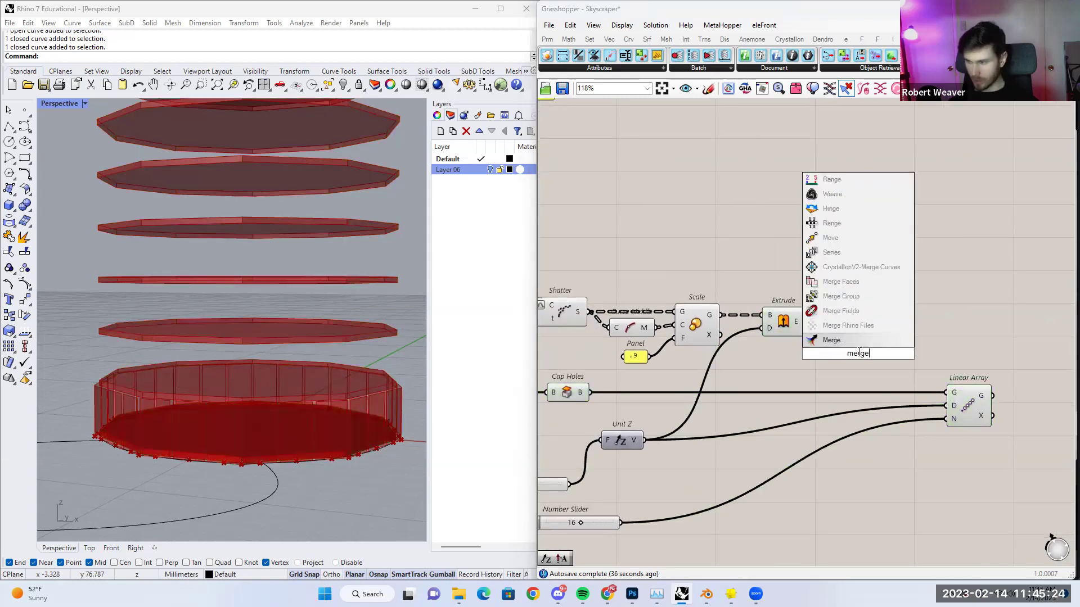
key(Return)
drag(859, 353, 905, 326)
drag(857, 283, 984, 350)
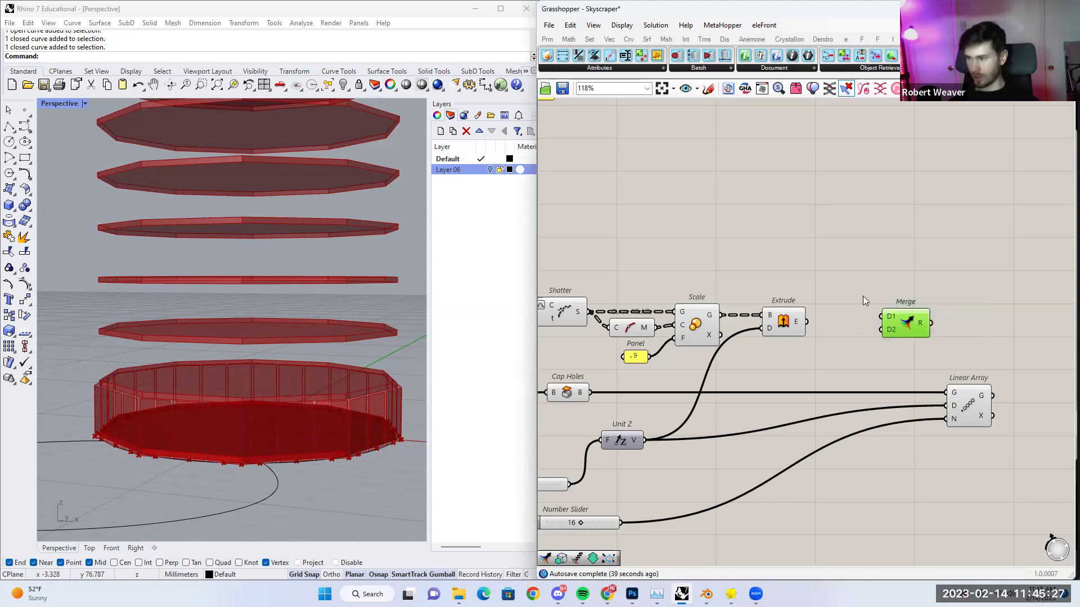
drag(854, 290, 948, 349)
drag(905, 322, 888, 310)
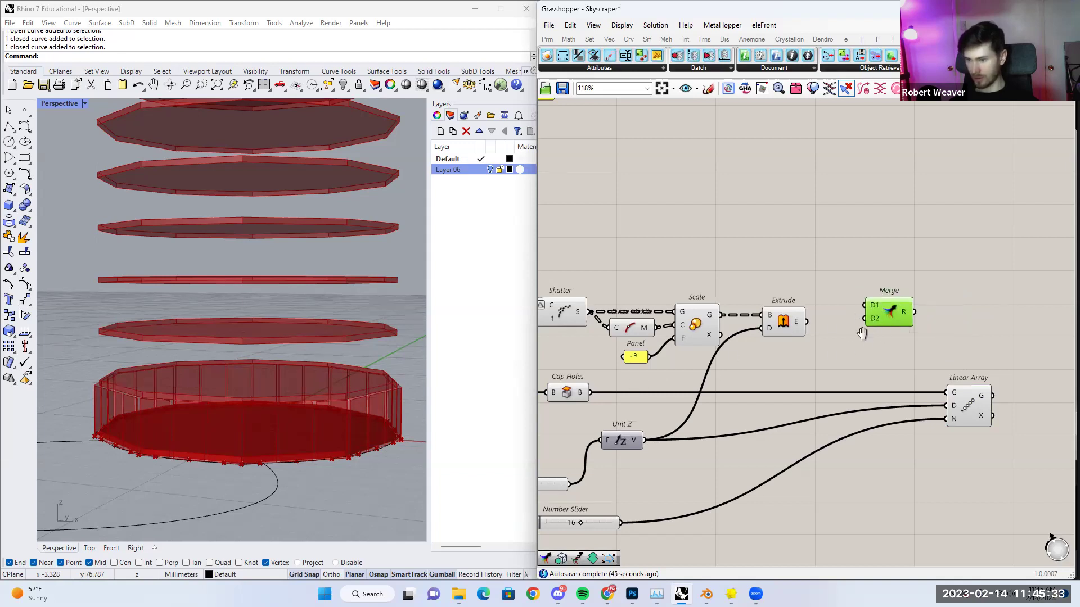
right_drag(865, 327, 824, 340)
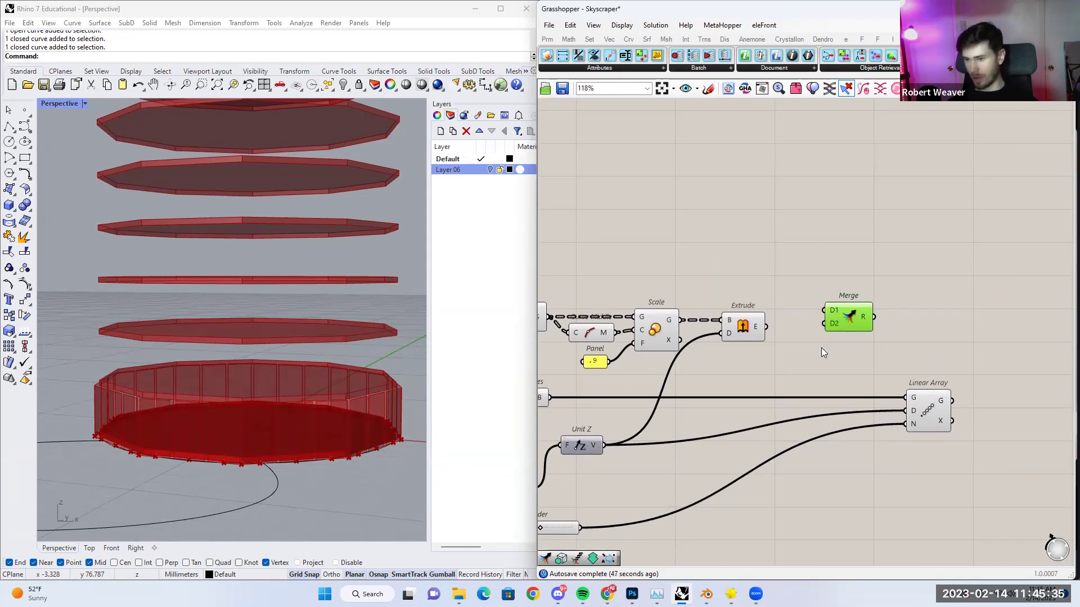
drag(843, 319, 848, 317)
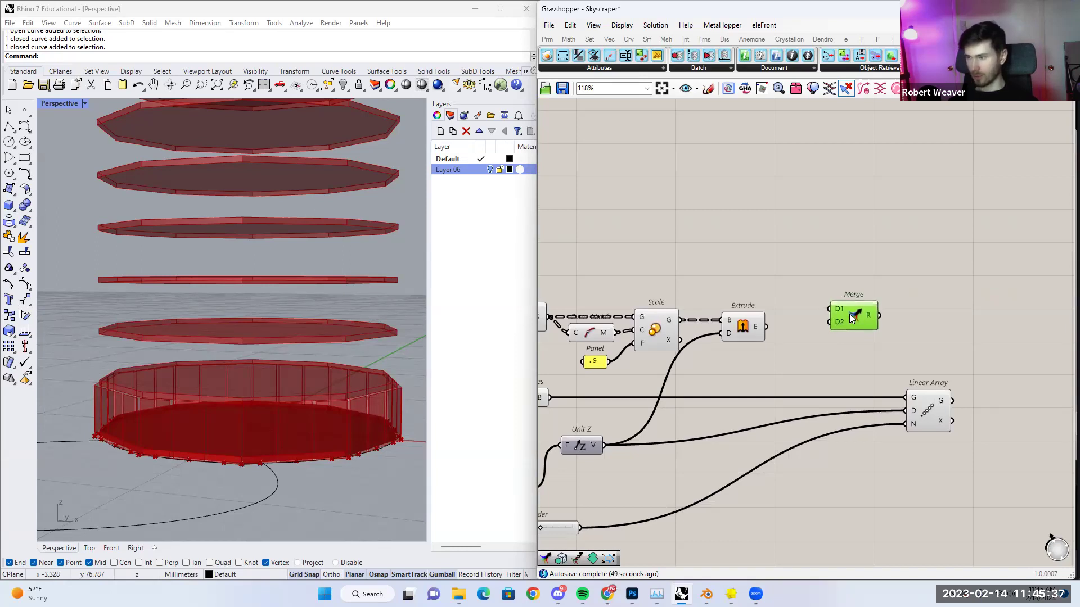
click(750, 326)
right_drag(581, 375, 617, 374)
click(564, 396)
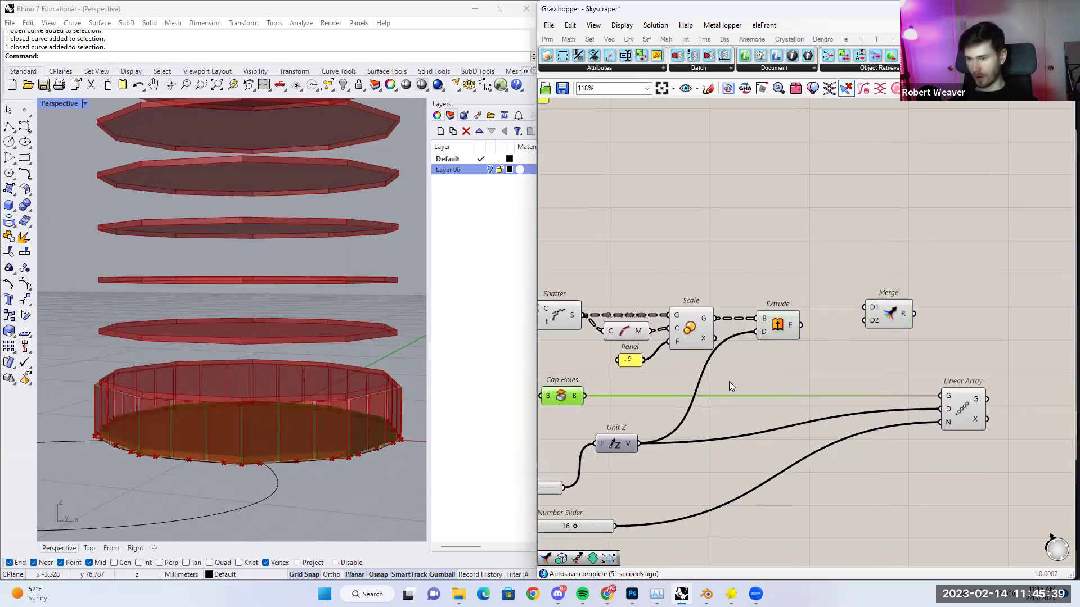
right_drag(730, 381, 713, 369)
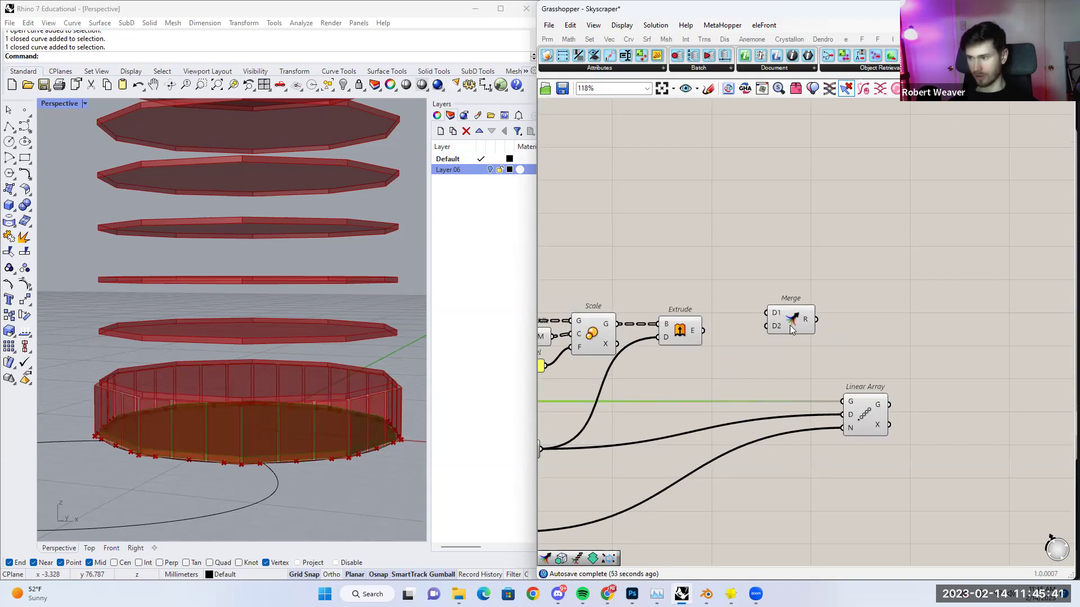
drag(789, 325, 830, 293)
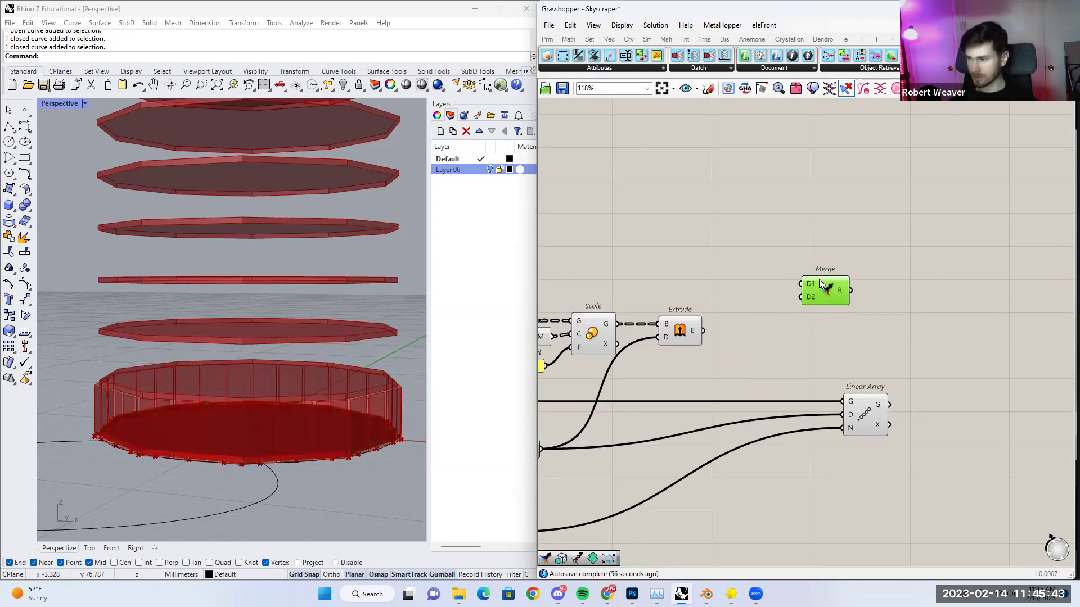
key(Delete)
Add an Entwine component and place it between the second Extrude and Linear Array.
double_click(783, 280)
text(entw)
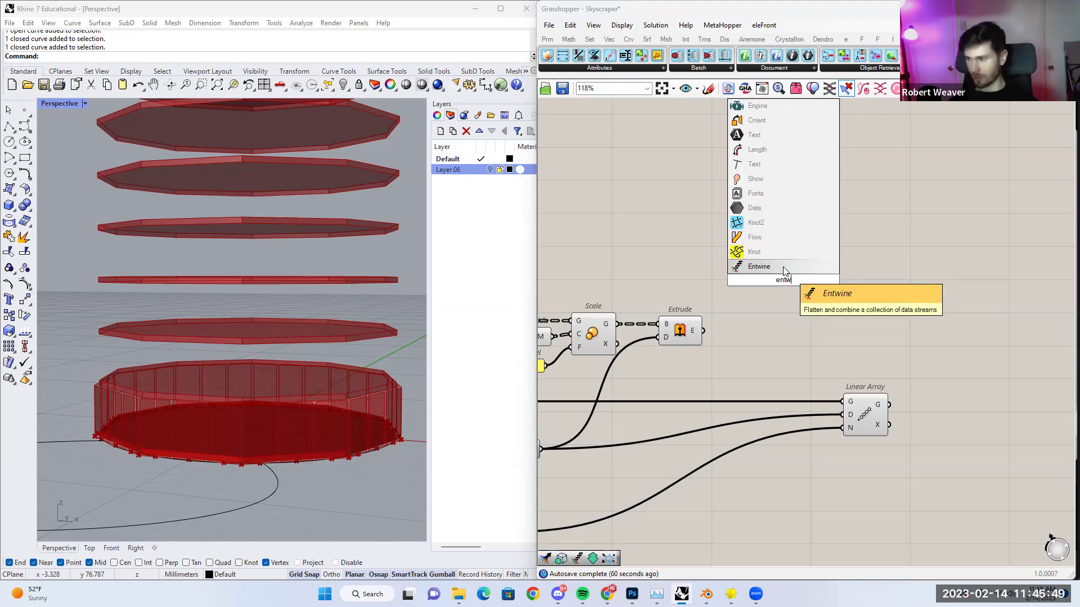
click(785, 269)
drag(774, 308, 765, 370)
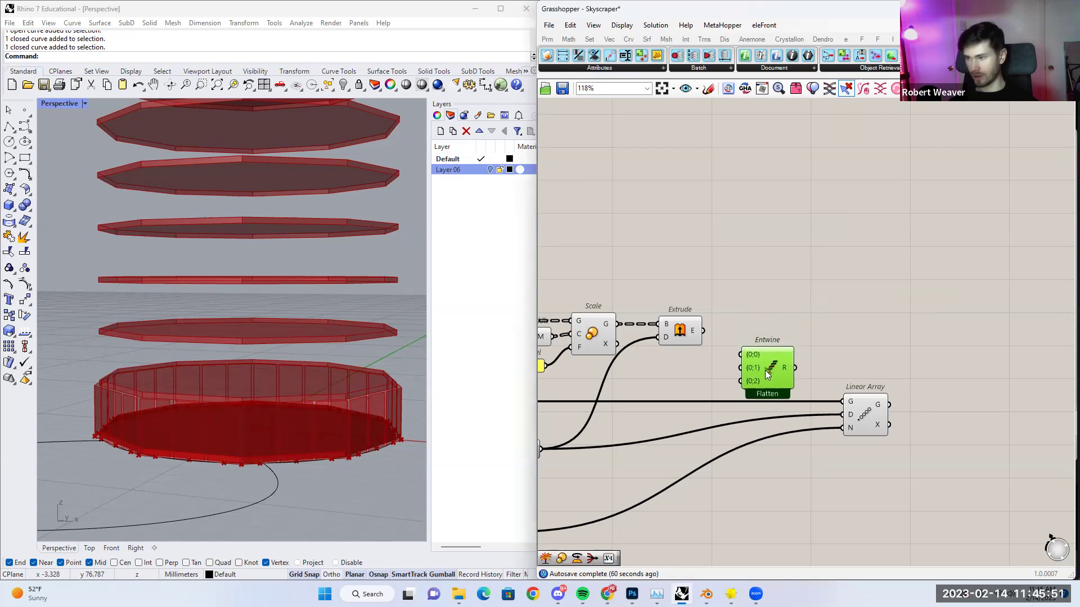
Remove the {0;2} input from Entwine so it has only the {0;0} and {0;1} inputs.
scroll(766, 365, up, 4)
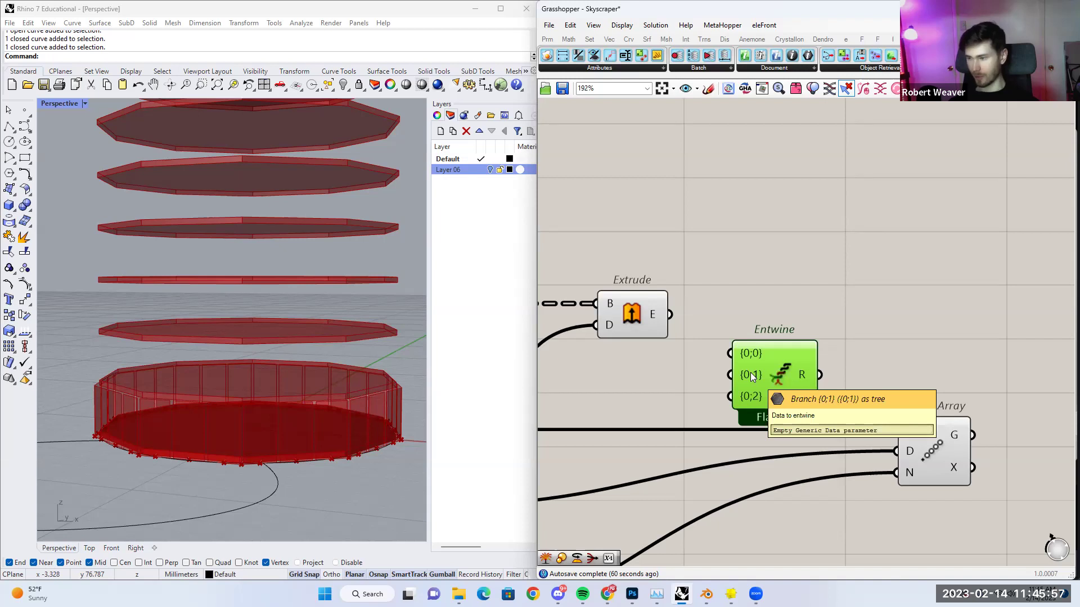
scroll(751, 372, down, 2)
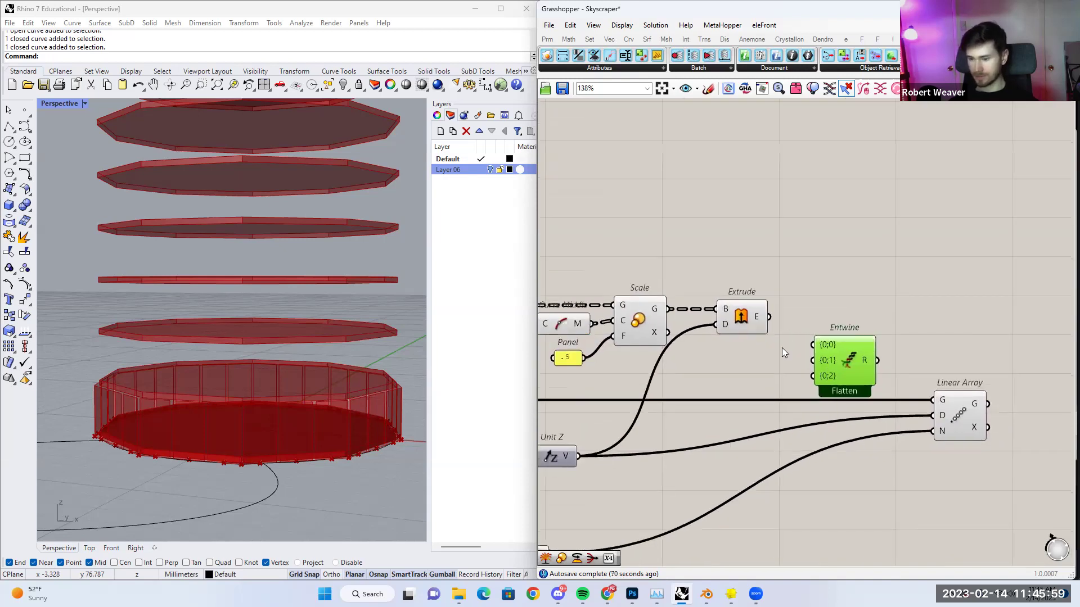
right_drag(802, 322, 813, 322)
mouse_move(767, 320)
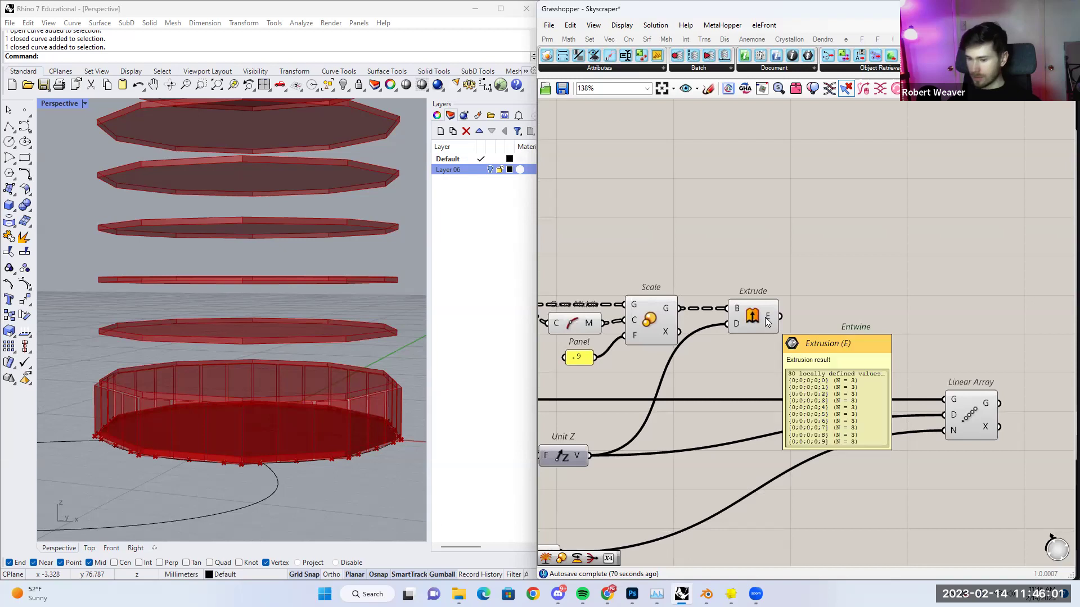
scroll(787, 360, down, 1)
right_drag(689, 378, 761, 371)
scroll(938, 369, up, 4)
scroll(914, 363, up, 2)
click(909, 363)
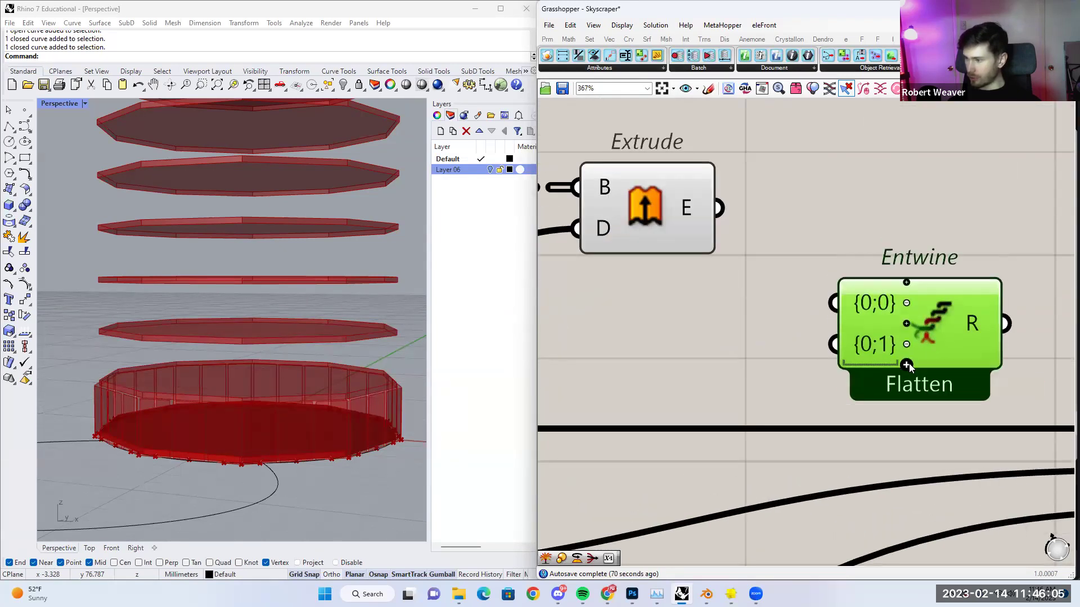
scroll(908, 364, down, 4)
scroll(961, 372, down, 2)
Connect the Cap Holes output to Entwine's {0;1} input.
click(846, 370)
click(836, 309)
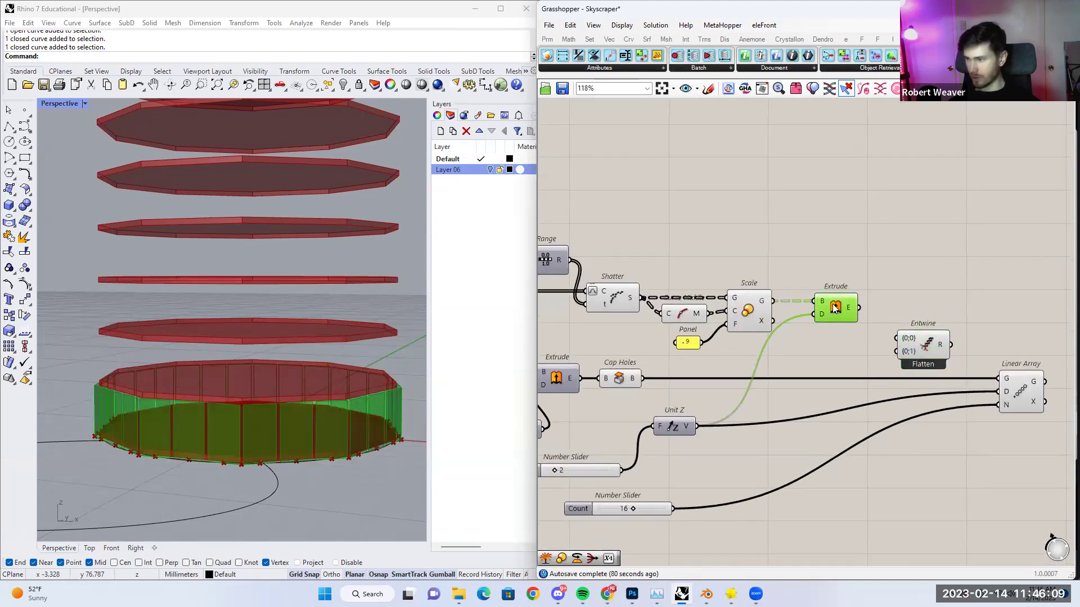
click(638, 379)
drag(644, 379, 895, 354)
scroll(908, 357, up, 2)
click(873, 361)
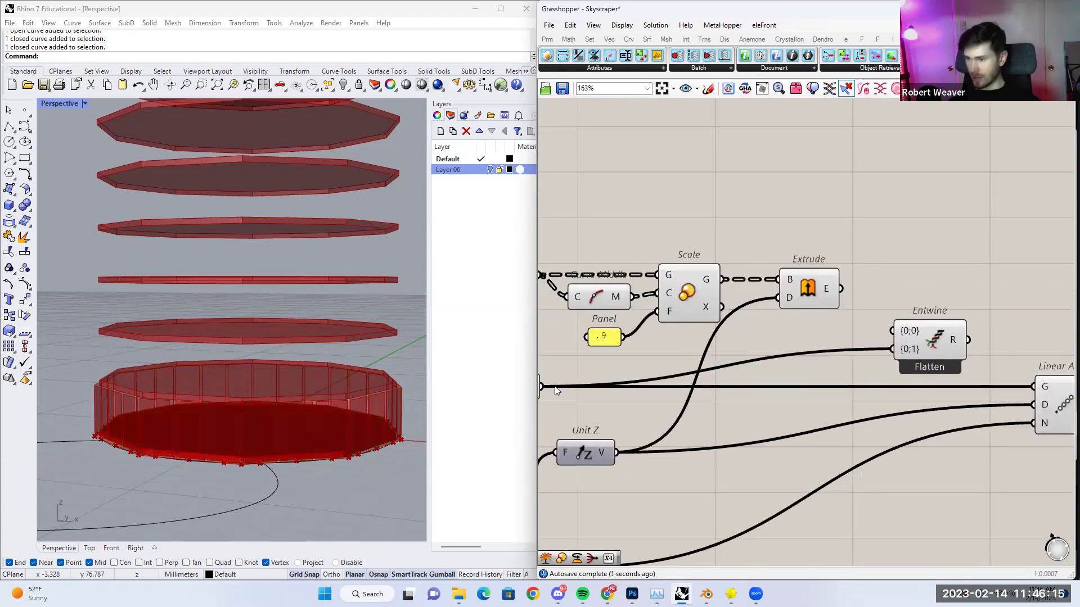
Examine the data in Entwine's {0;1} input and the branch structure of the second Extrude's output.
mouse_move(905, 348)
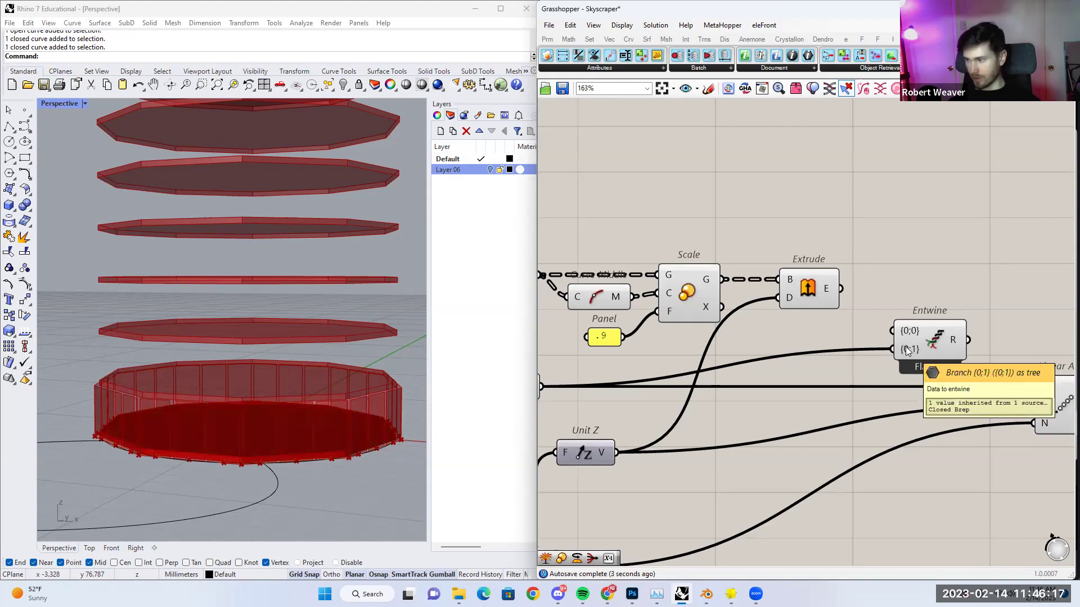
right_drag(905, 347, 776, 369)
click(702, 306)
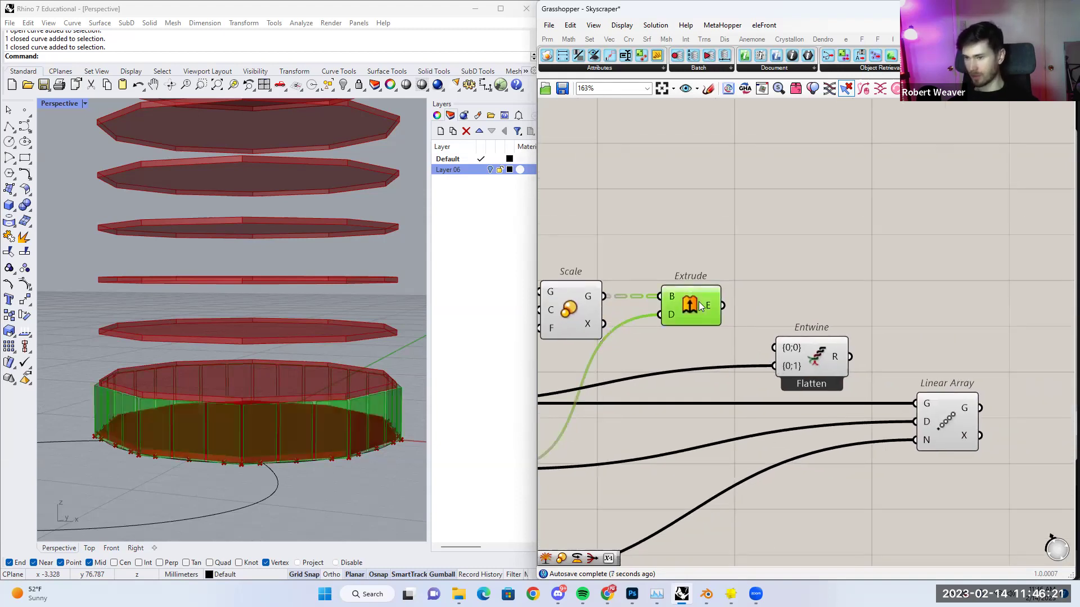
mouse_move(709, 305)
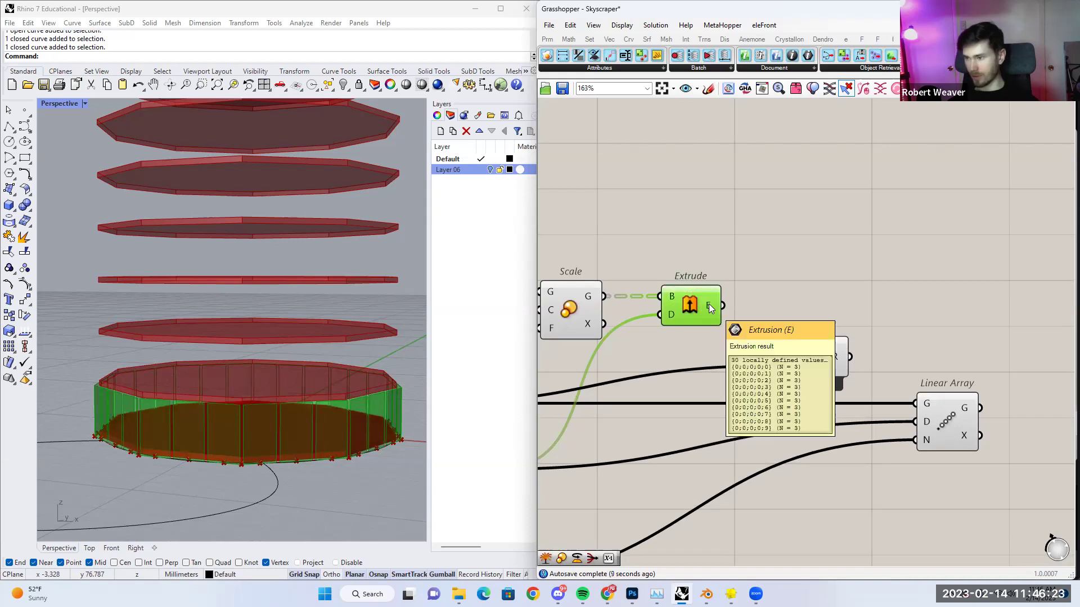
Flatten the second Extrude's E output and move Entwine slightly away to make room between them.
right_click(708, 304)
click(733, 349)
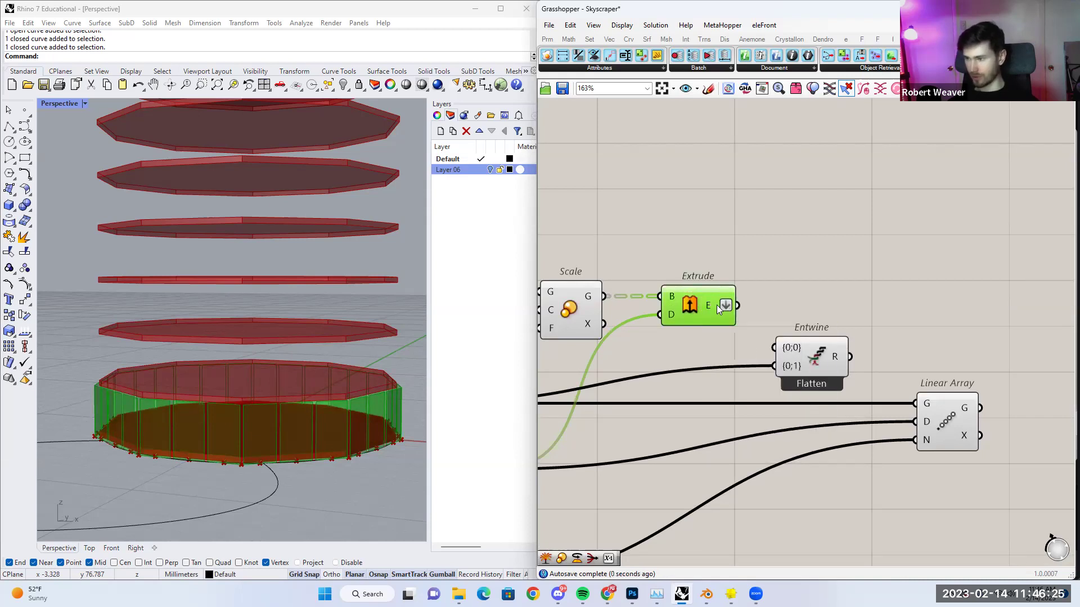
mouse_move(711, 302)
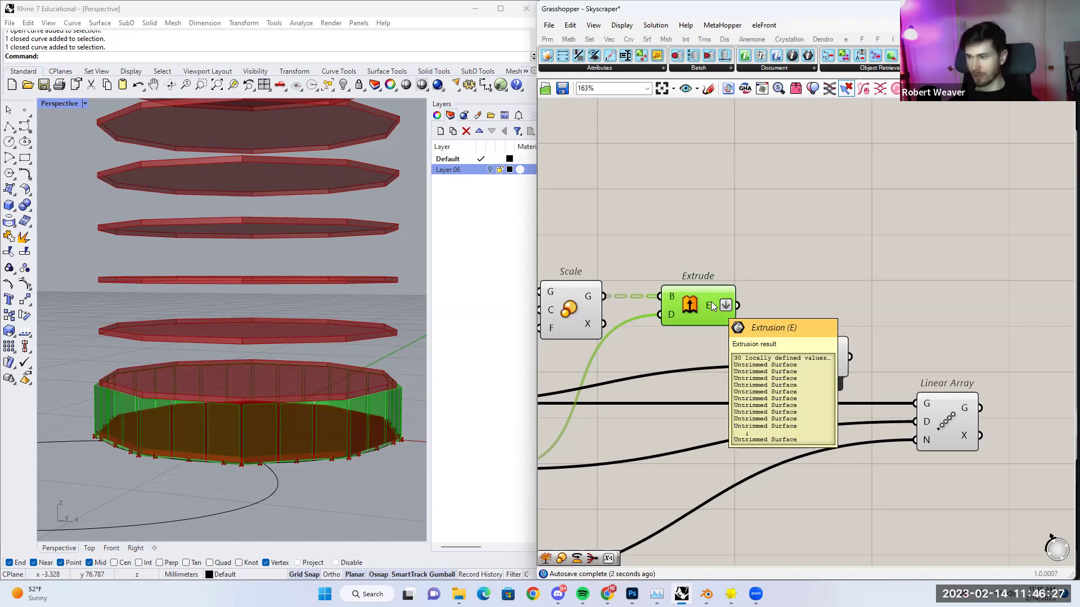
mouse_move(794, 368)
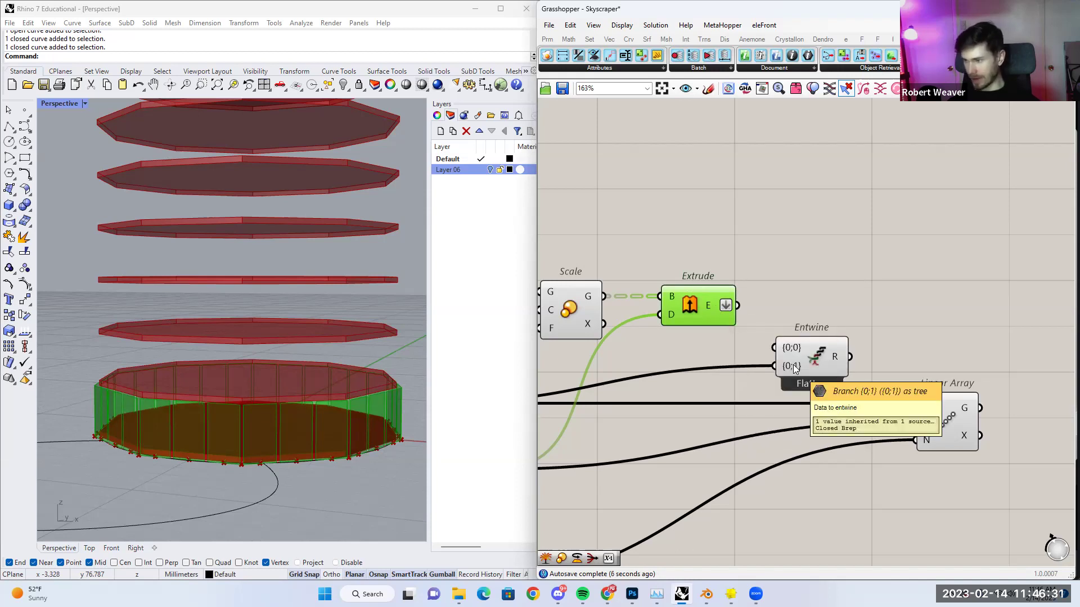
drag(811, 338, 830, 339)
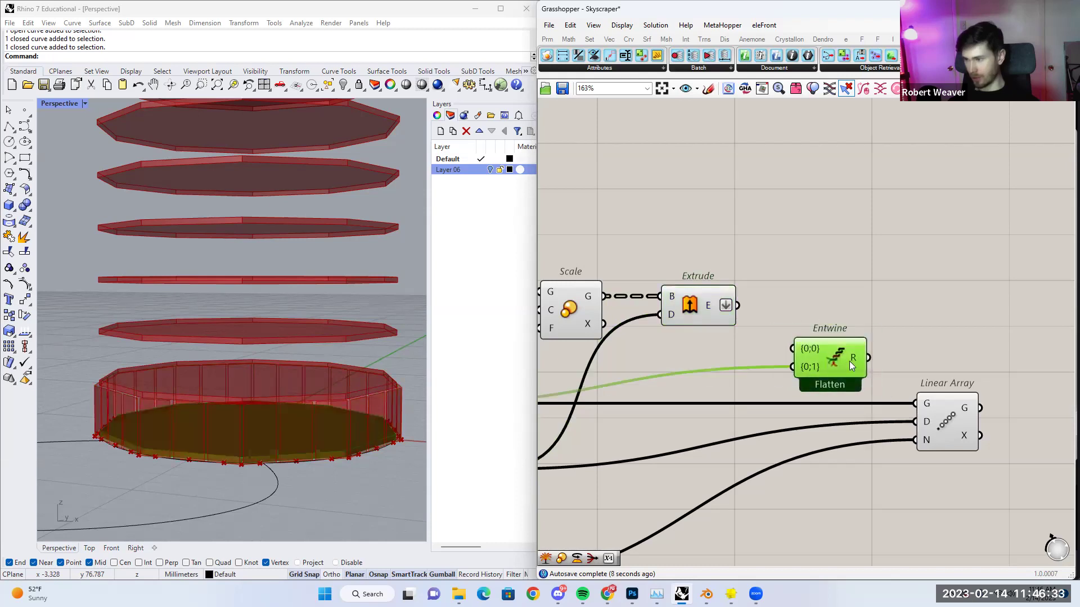
Add a Group component between the second Extrude and Entwine, and connect the Extrude's E output to its O input.
click(786, 268)
double_click(786, 264)
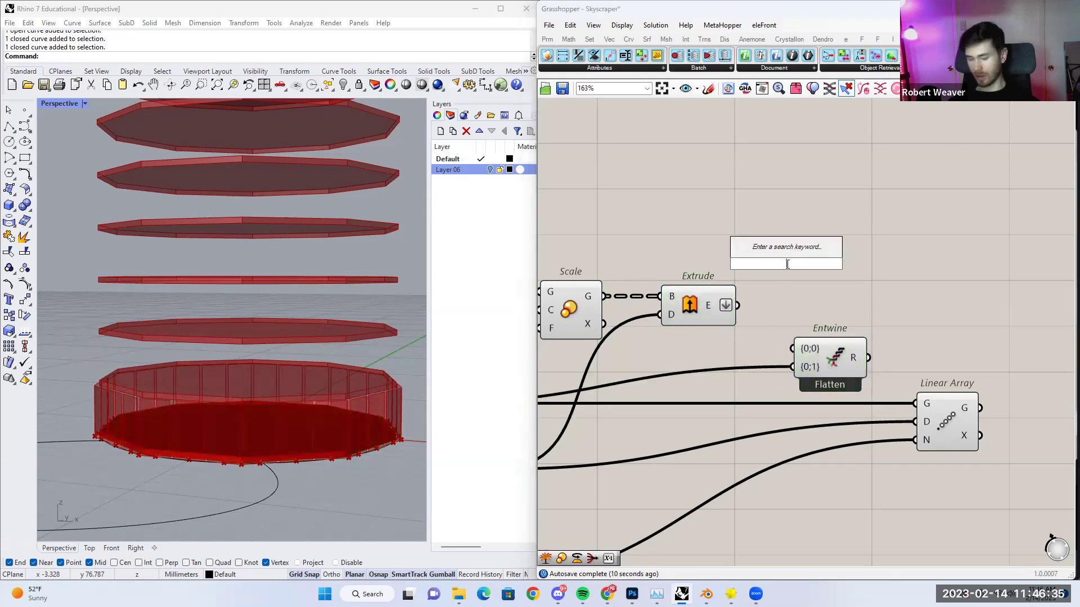
text(group)
click(782, 256)
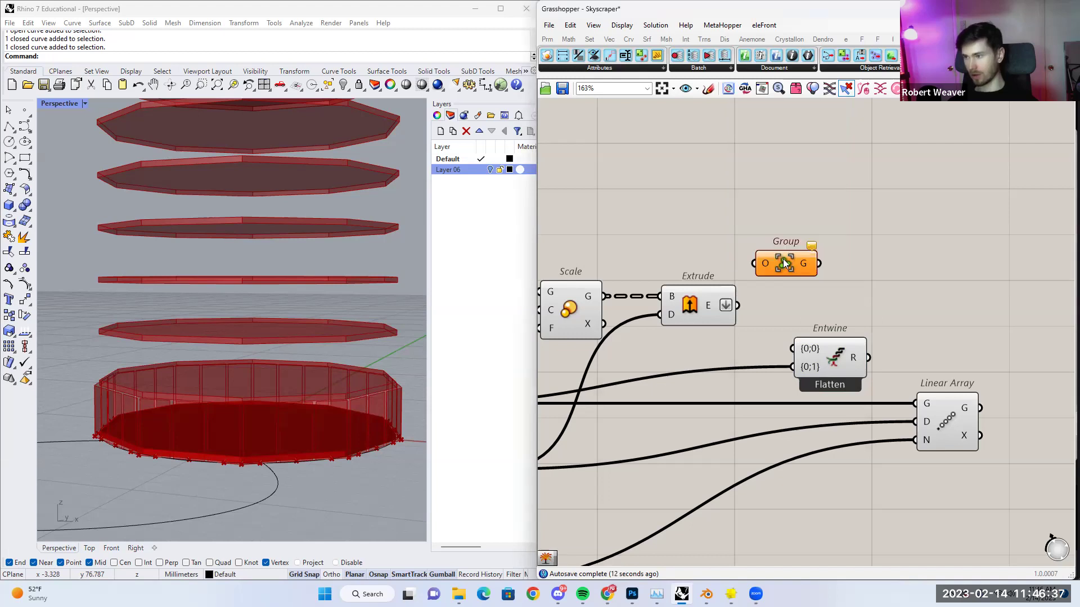
drag(783, 260, 794, 282)
drag(738, 305, 788, 309)
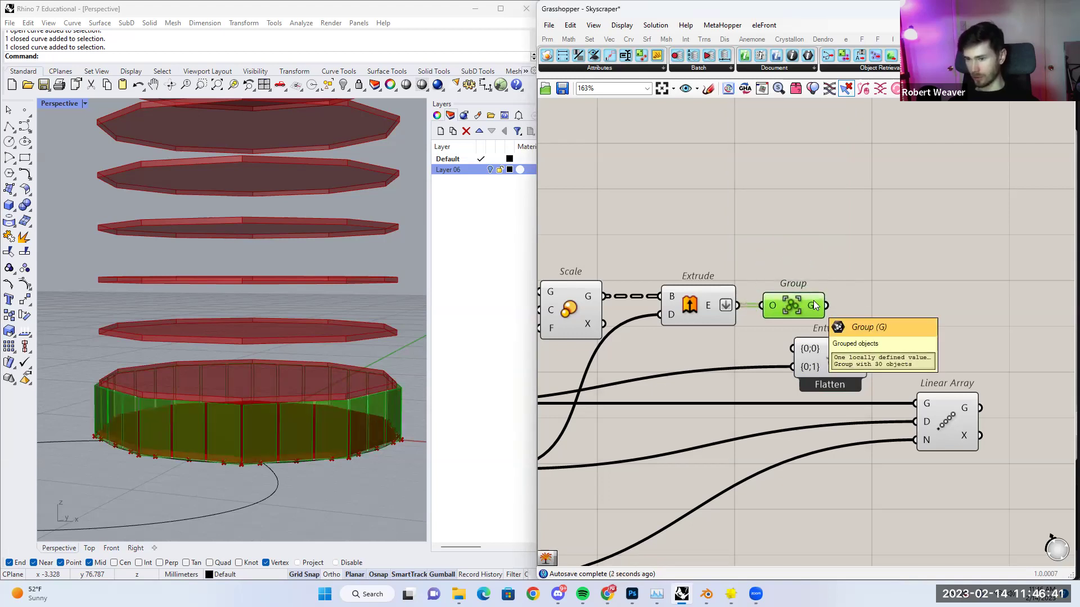
Connect the Group output to Entwine's {0;0} input, and replace Linear Array's G input with Entwine's result.
drag(825, 306, 796, 344)
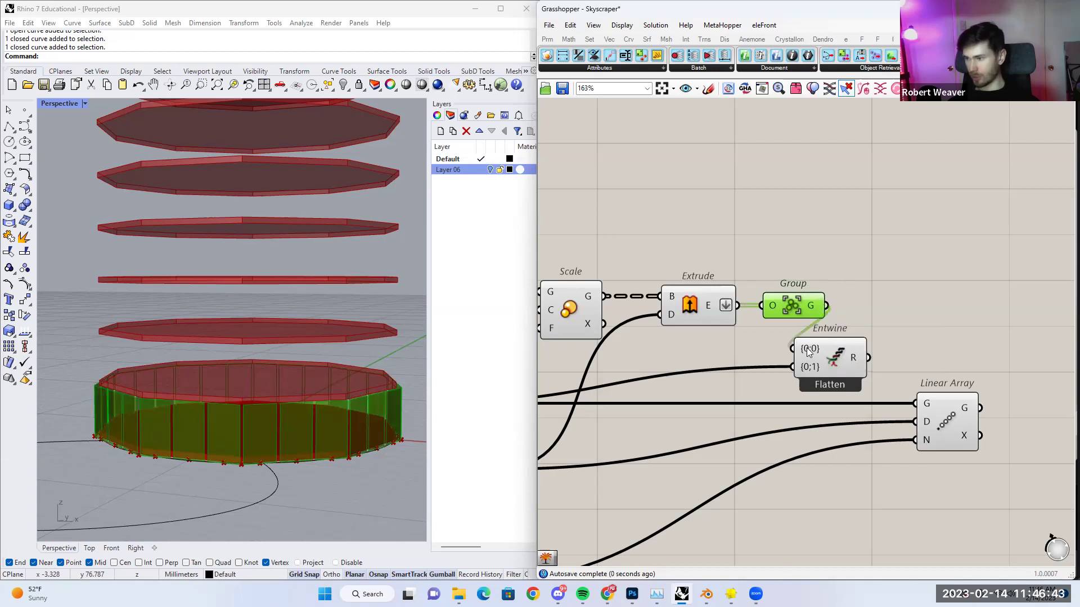
mouse_move(808, 352)
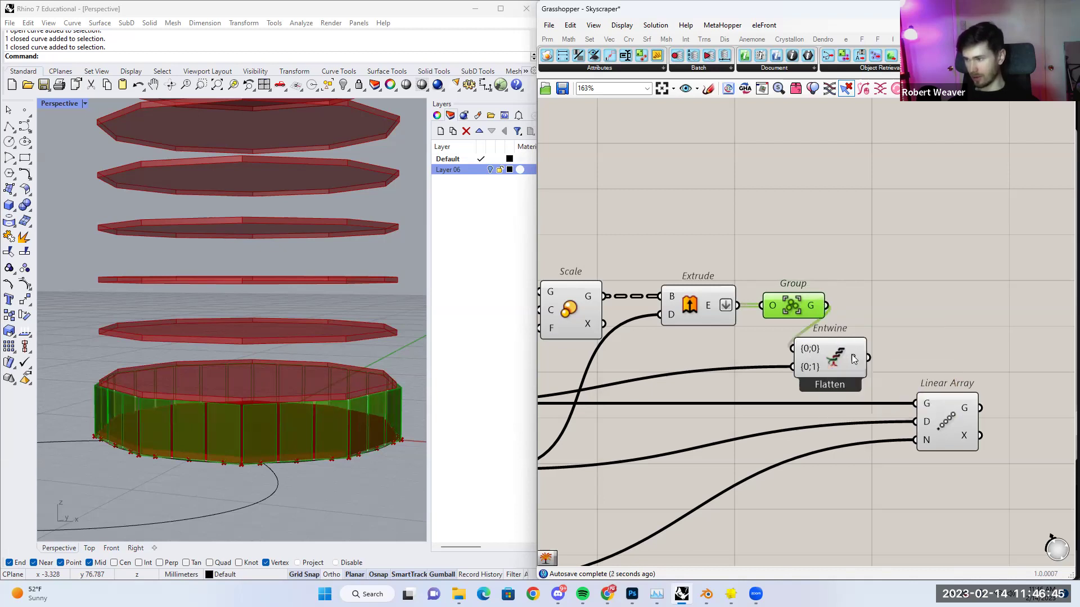
mouse_move(853, 359)
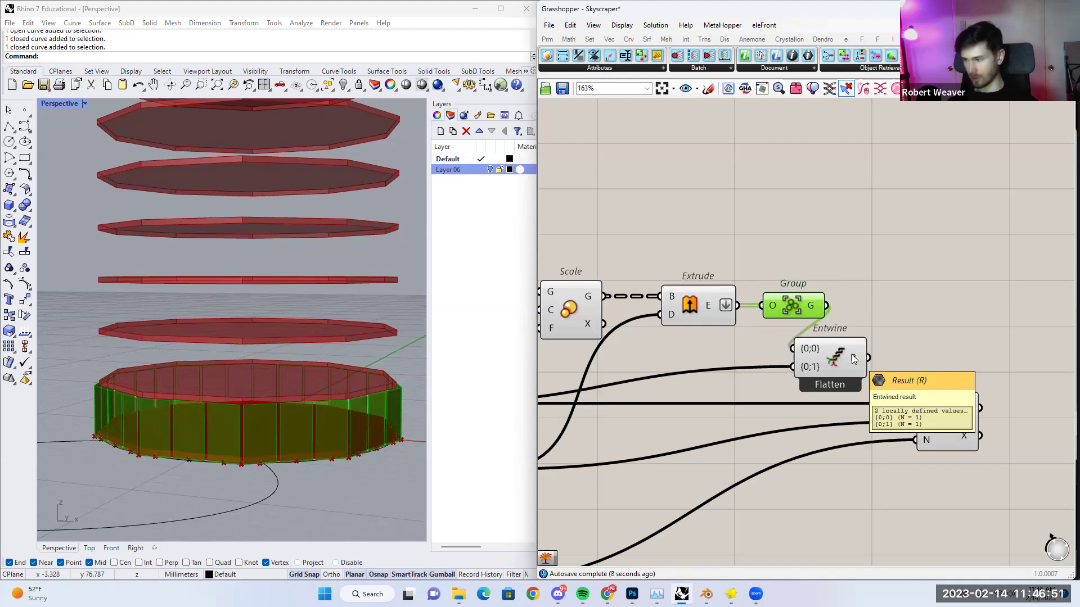
right_drag(875, 360, 785, 352)
drag(781, 350, 825, 388)
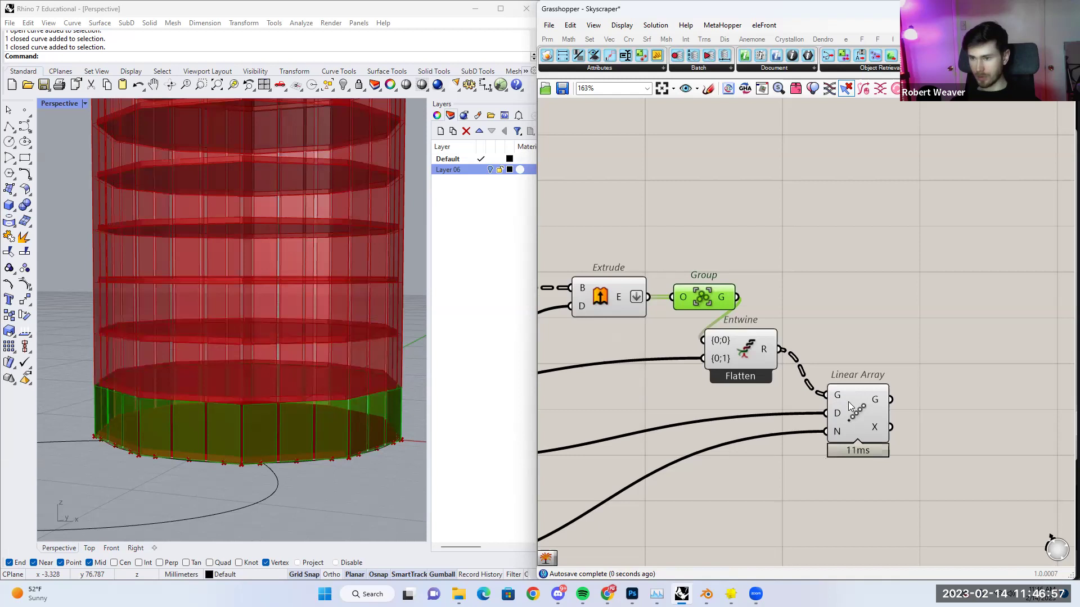
Turn off the preview of all components upstream of Linear Array so only the arrayed tower is displayed.
click(847, 400)
click(848, 330)
scroll(909, 411, down, 4)
drag(919, 453, 632, 264)
right_click(632, 264)
click(632, 280)
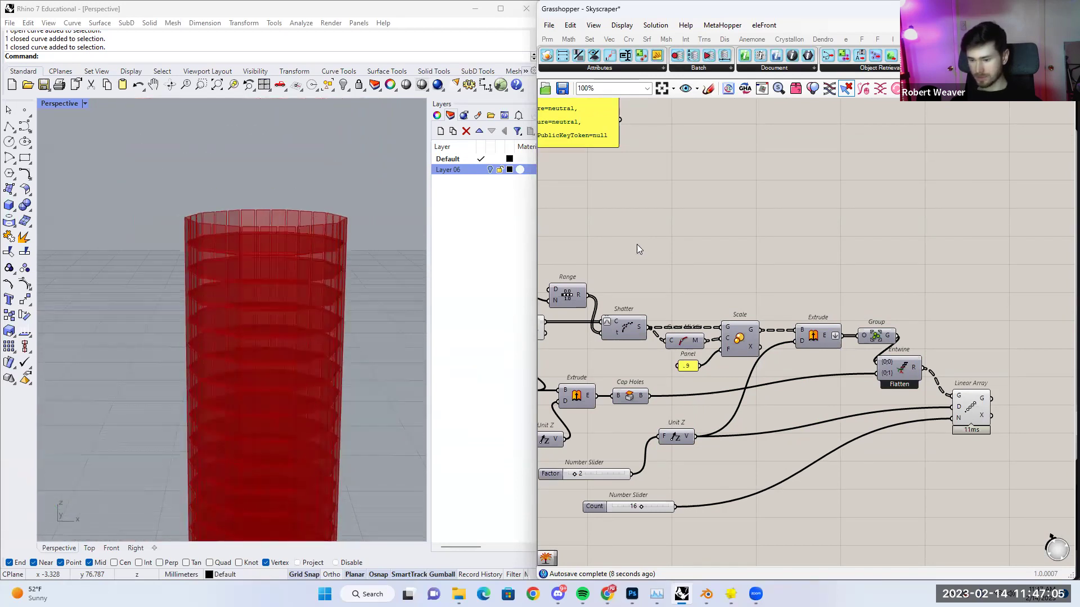
Move the Count number slider slightly closer to Linear Array.
click(404, 241)
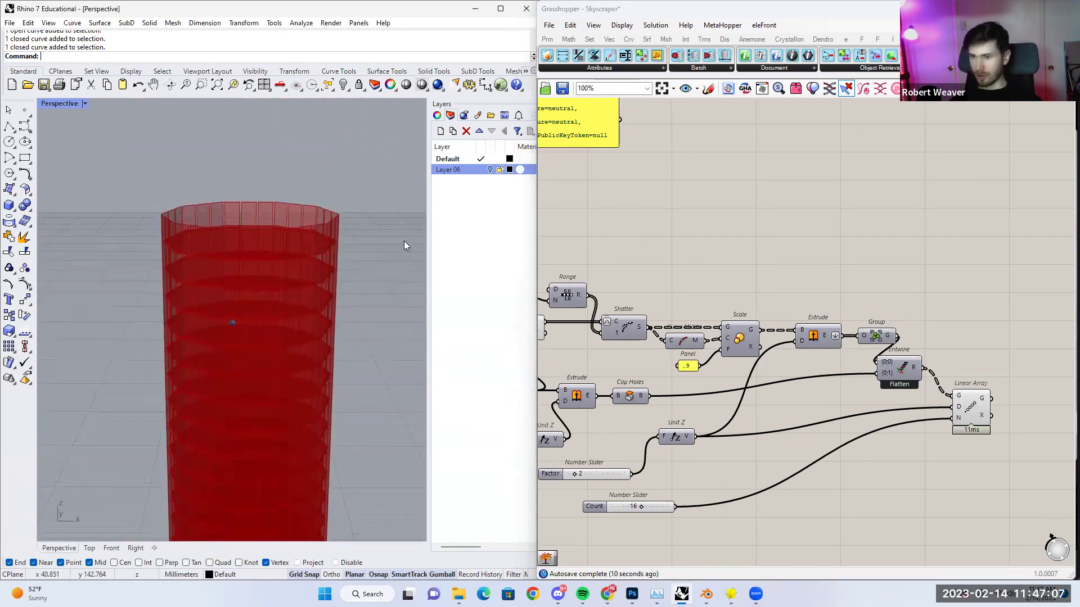
scroll(219, 252, up, 2)
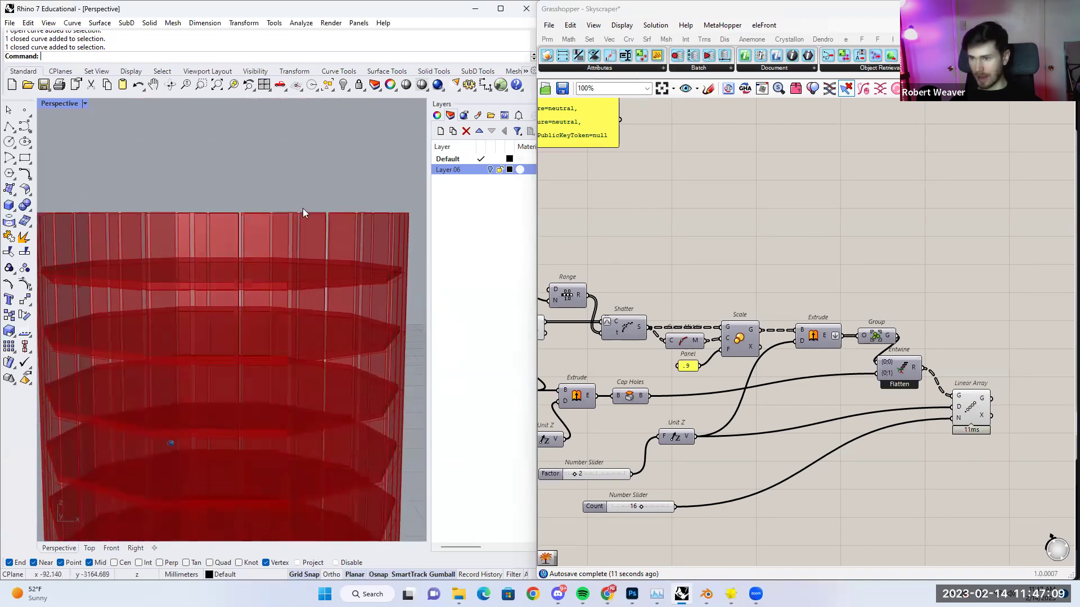
scroll(303, 208, up, 2)
right_drag(818, 407, 771, 335)
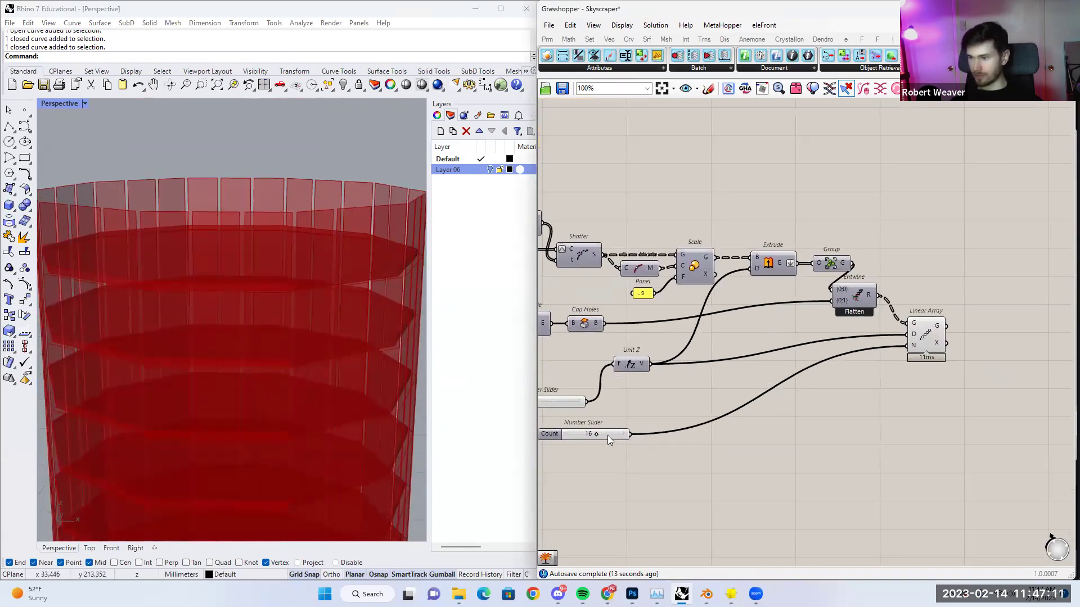
drag(614, 440, 638, 423)
right_drag(748, 420, 733, 411)
Duplicate the Entwine component and place the copy below Linear Array.
click(845, 286)
key(ctrl+c)
key(ctrl+shift+v)
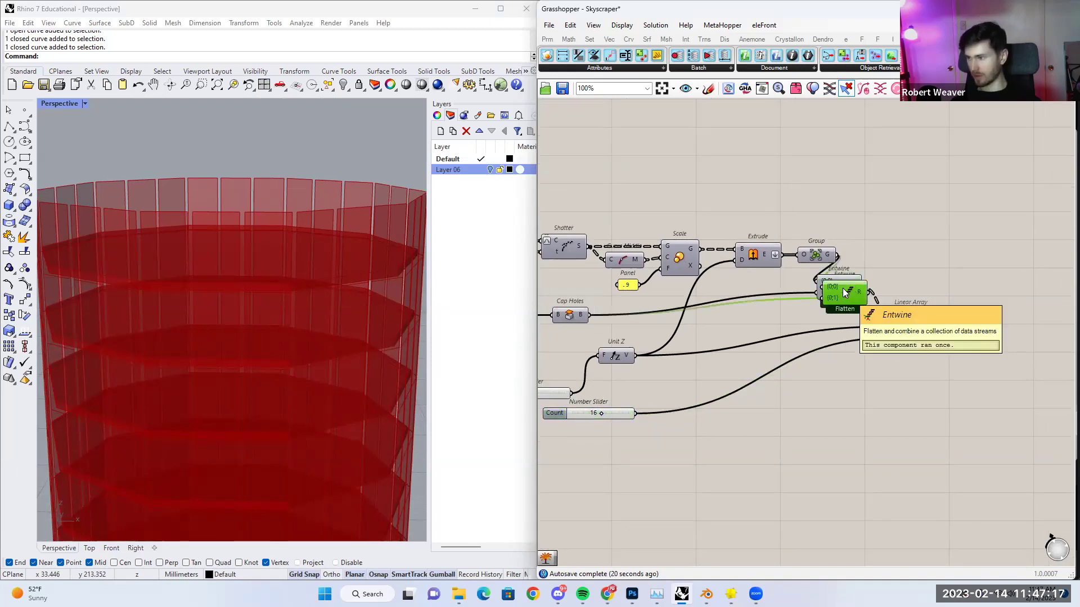
drag(830, 378, 834, 393)
click(860, 359)
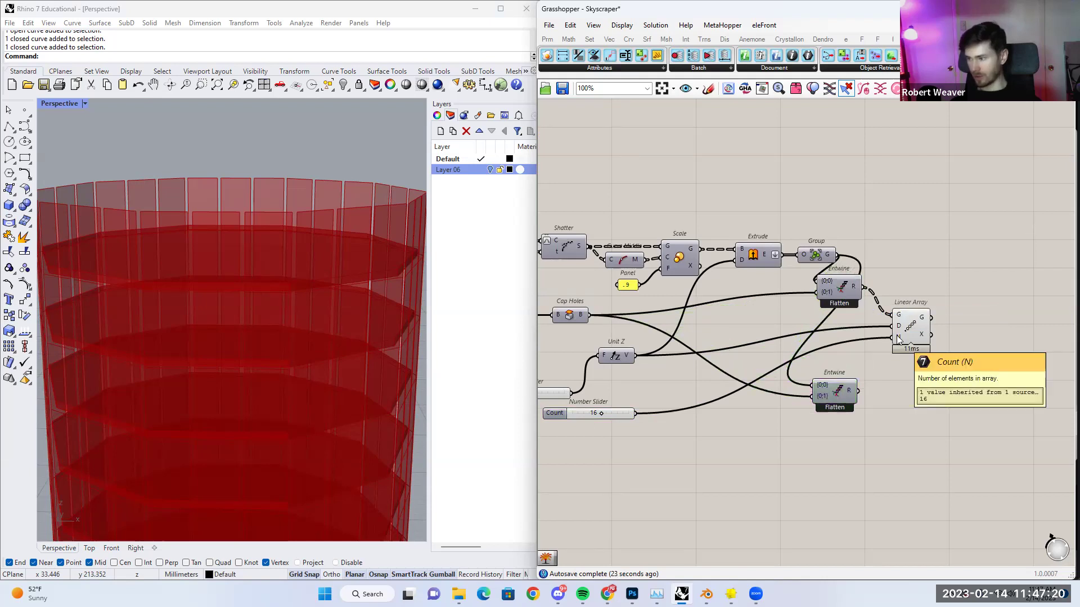
drag(835, 393, 844, 392)
Disconnect the Group and Cap Holes wires from the {0;0} and {0;1} inputs of the duplicated Entwine.
right_click(833, 384)
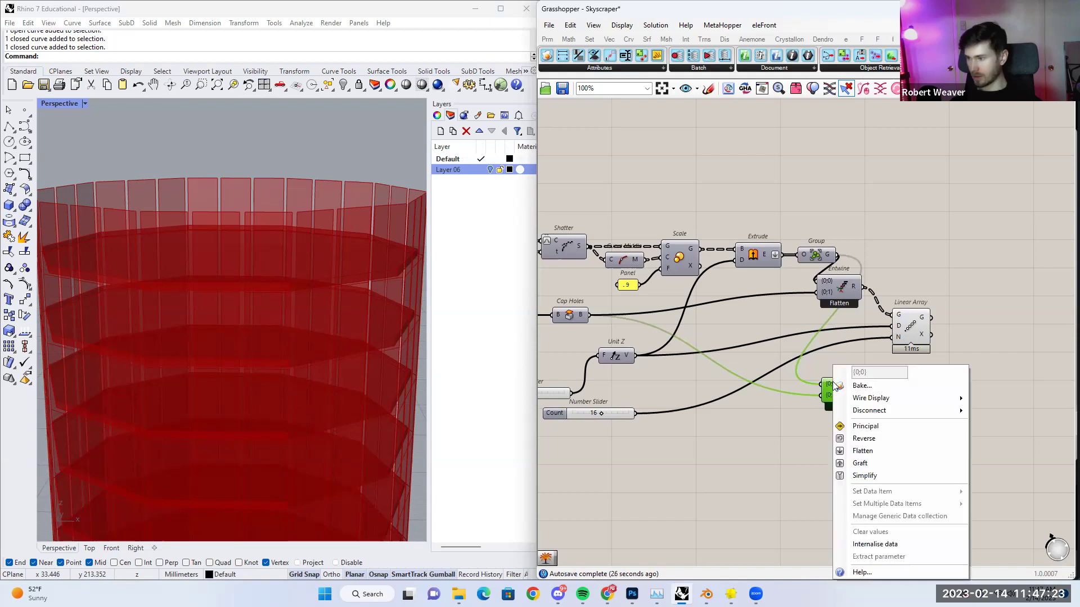
mouse_move(886, 411)
click(978, 415)
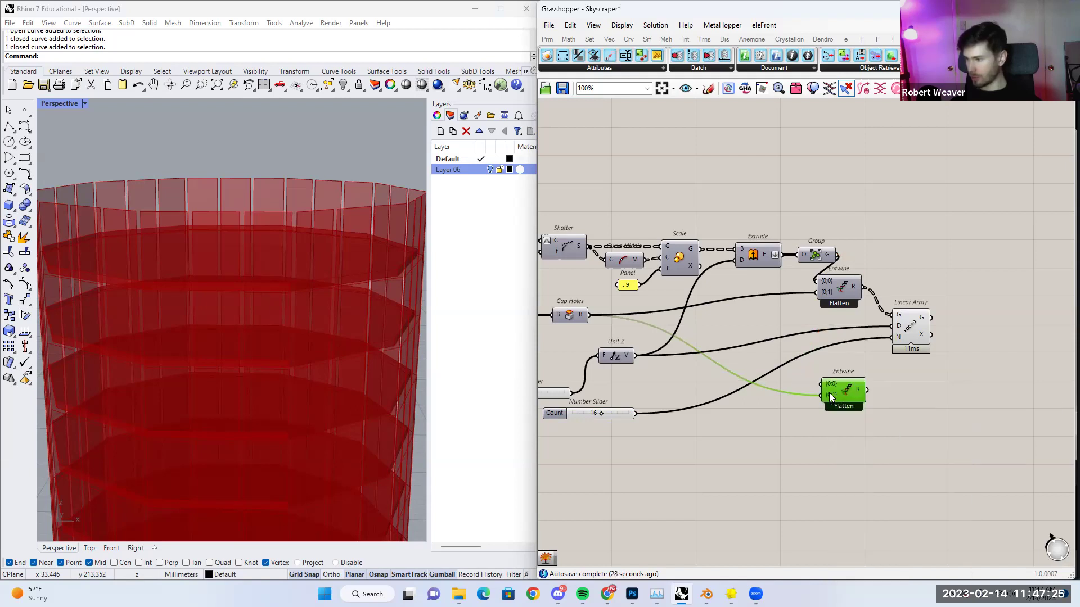
right_click(829, 392)
click(995, 413)
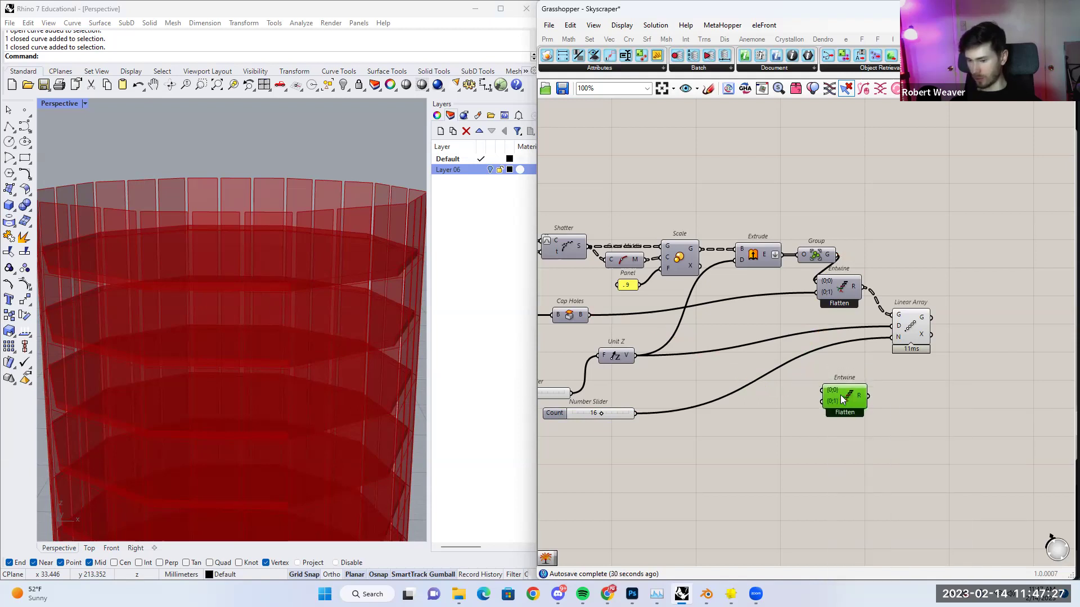
Move the Count number slider next to the duplicated Entwine.
right_drag(776, 400, 786, 392)
drag(620, 403, 721, 400)
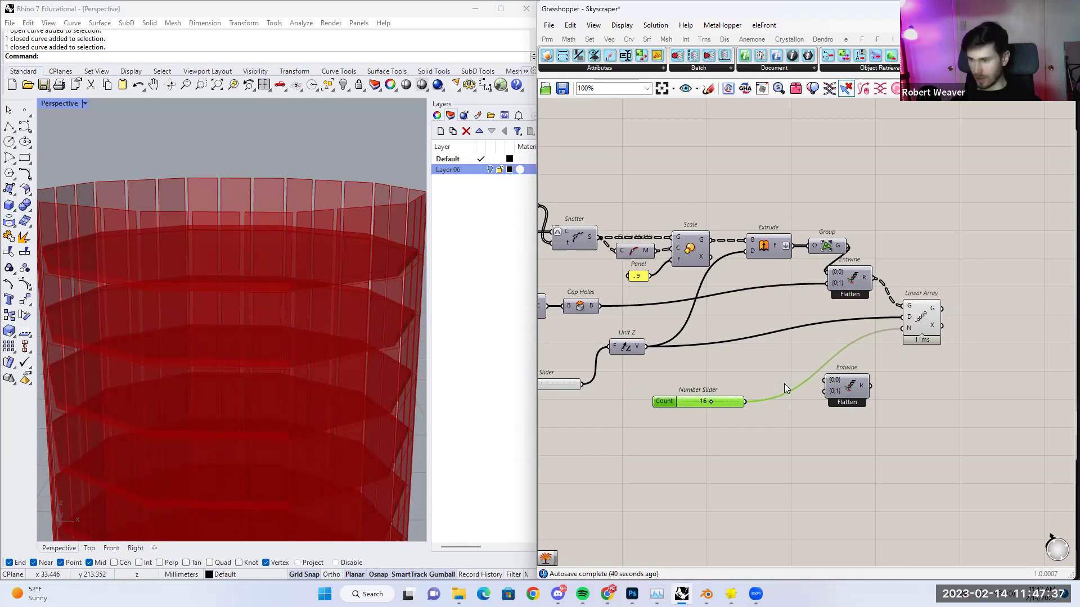
scroll(369, 251, down, 5)
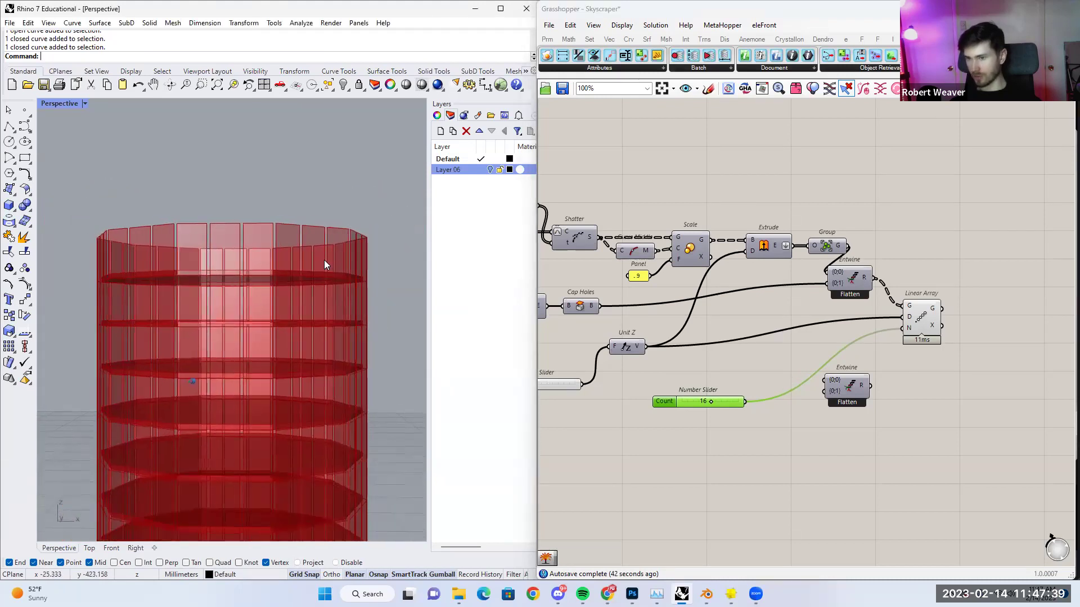
scroll(299, 269, up, 4)
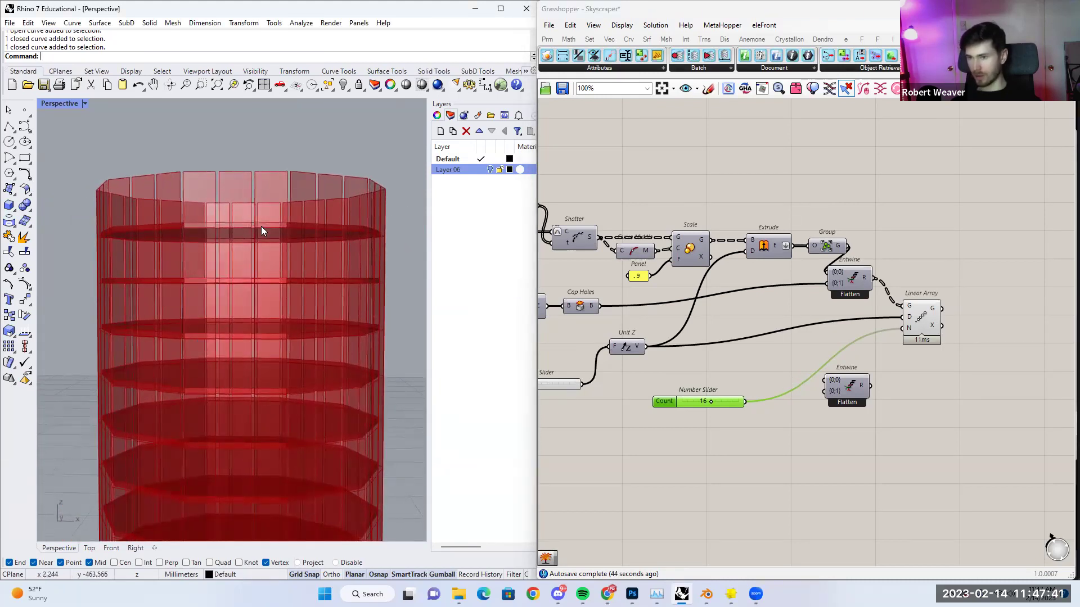
right_drag(306, 225, 333, 247)
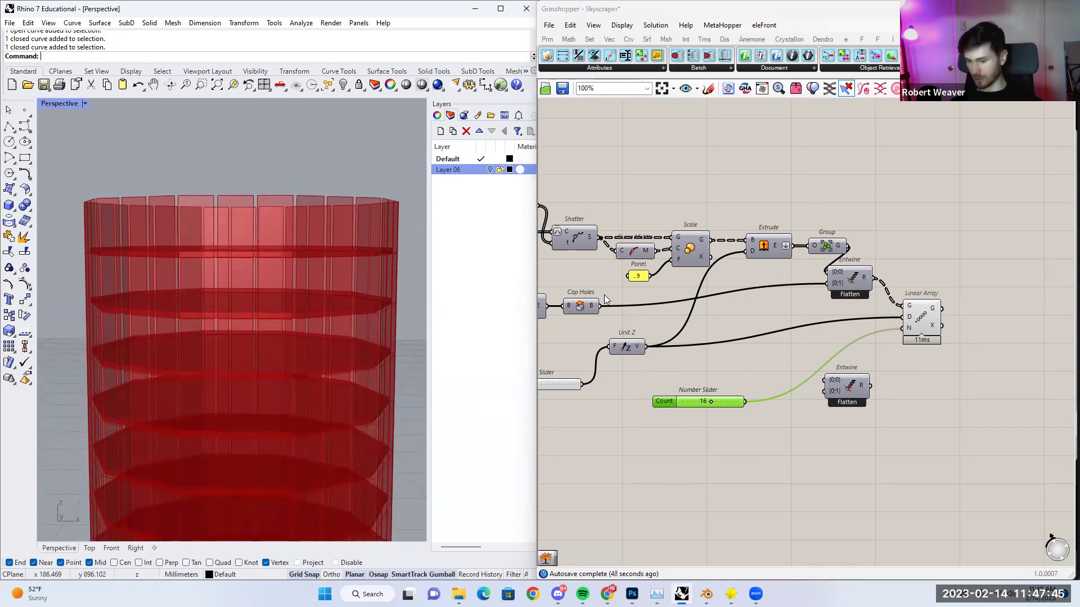
Add an X Minus One component between the Count slider and the duplicated Entwine.
right_drag(779, 414, 799, 415)
click(799, 416)
double_click(799, 416)
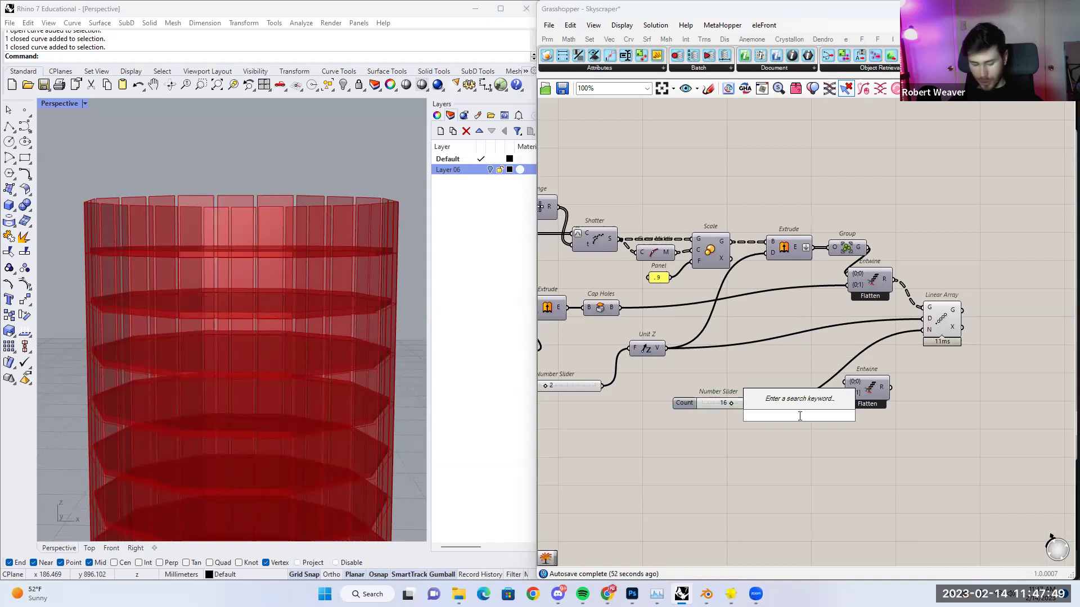
text(x)
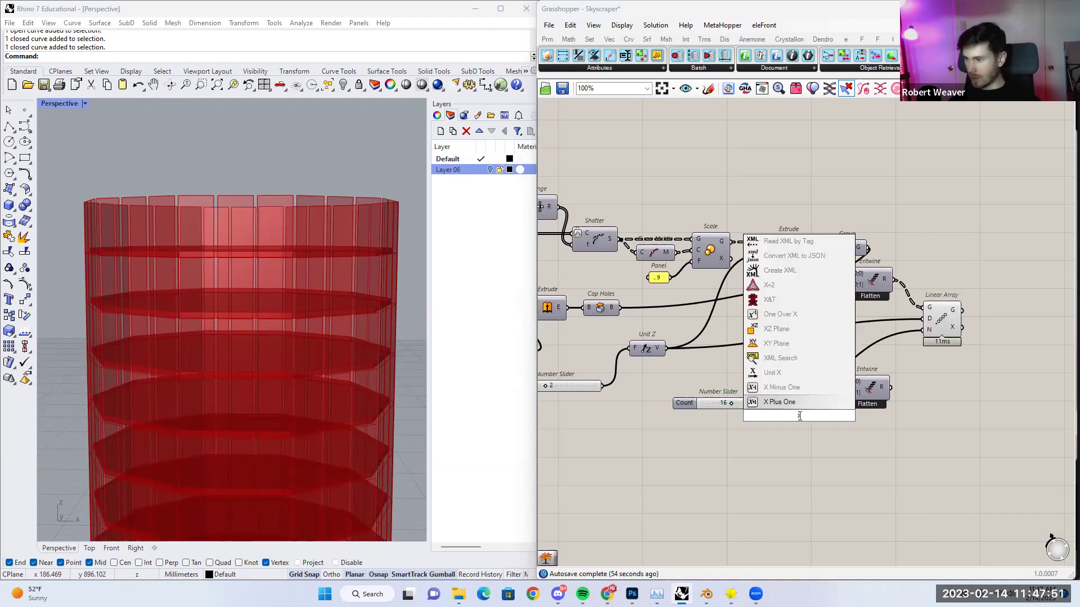
text(-)
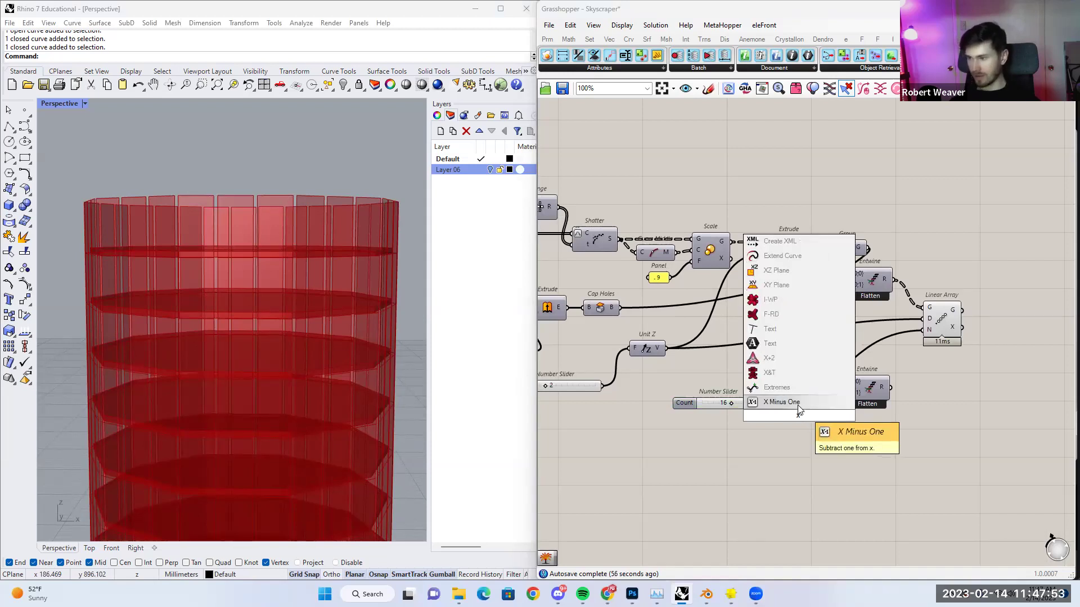
Add an X Minus One component between the Count number slider and the lower Entwine.
click(798, 407)
scroll(800, 416, up, 3)
click(805, 427)
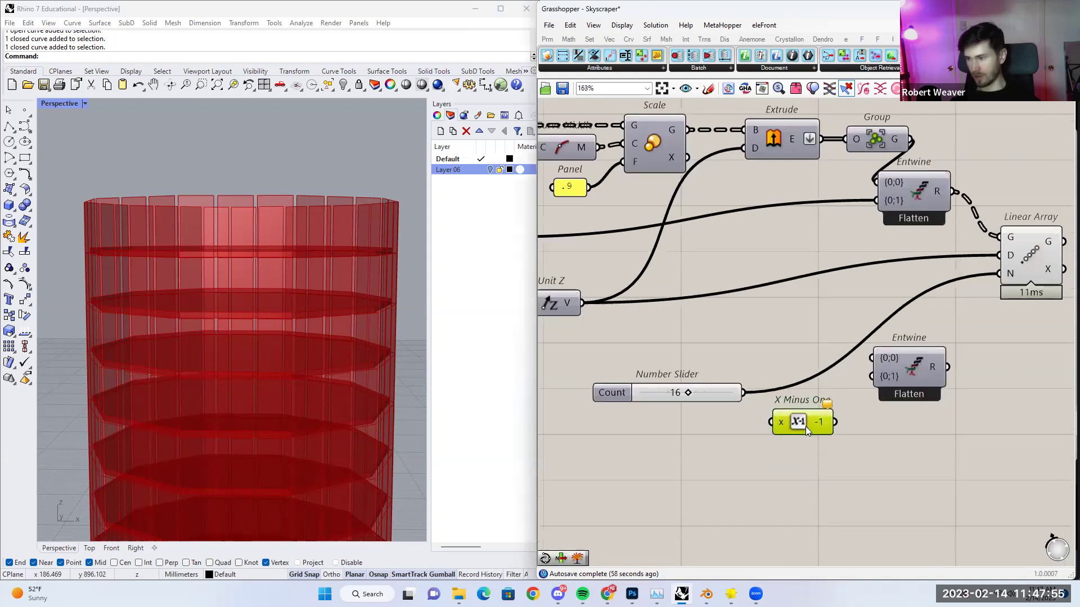
double_click(705, 450)
key(Return)
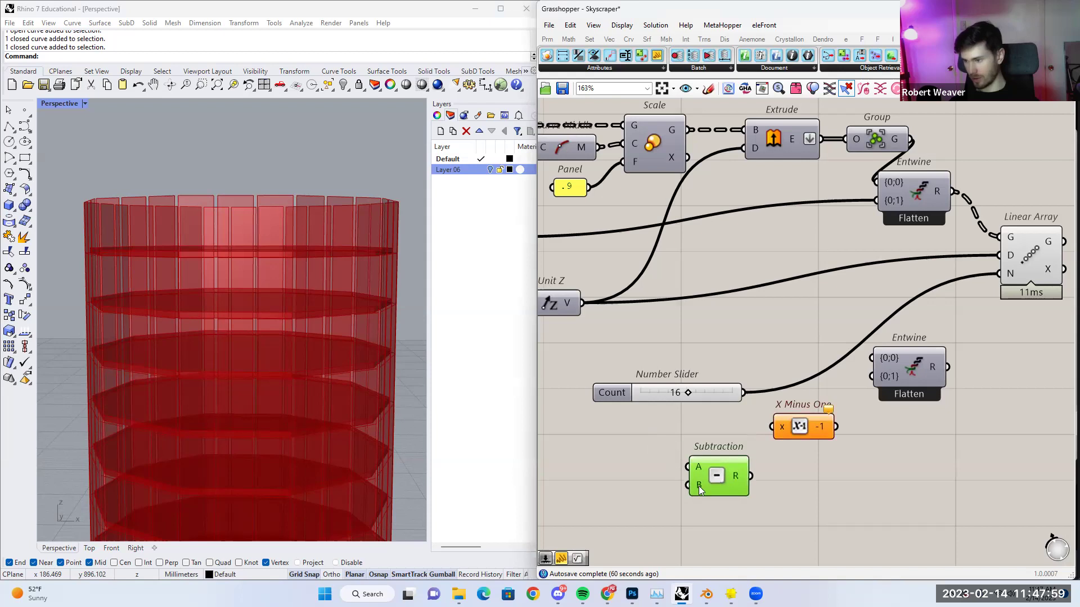
key(Delete)
Connect the Count slider to the X Minus One input and position the component just below the slider's output.
drag(744, 395, 776, 428)
right_drag(742, 452, 663, 490)
drag(728, 461, 736, 451)
mouse_move(750, 459)
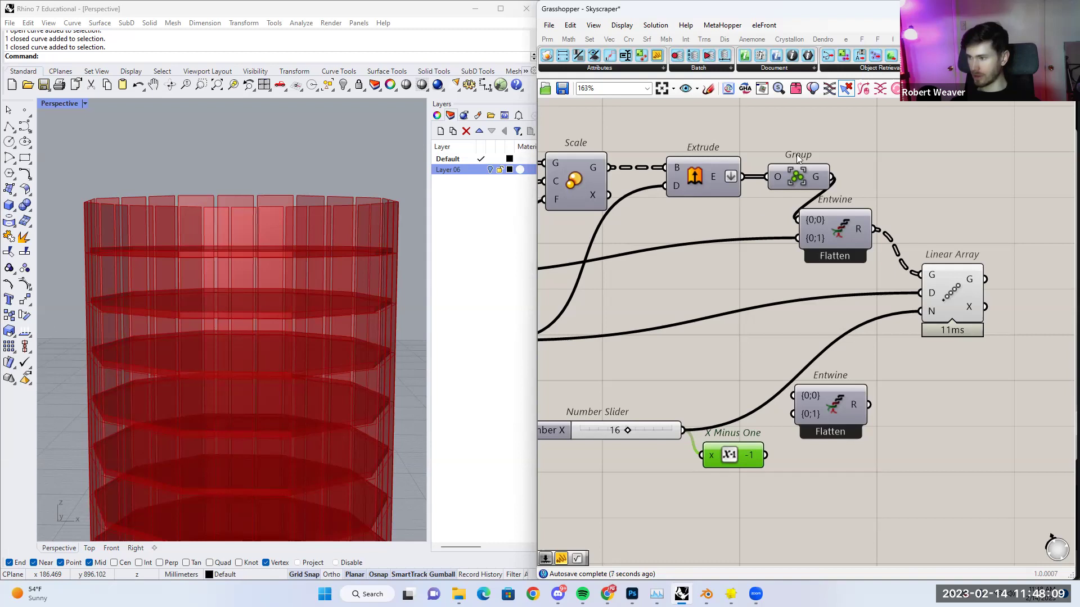
Connect X Minus One to the lower Entwine's {0;0} input and the number slider to its {0;1} input.
scroll(756, 394, down, 2)
right_drag(782, 313, 791, 322)
scroll(802, 274, up, 2)
drag(740, 187, 872, 330)
click(864, 219)
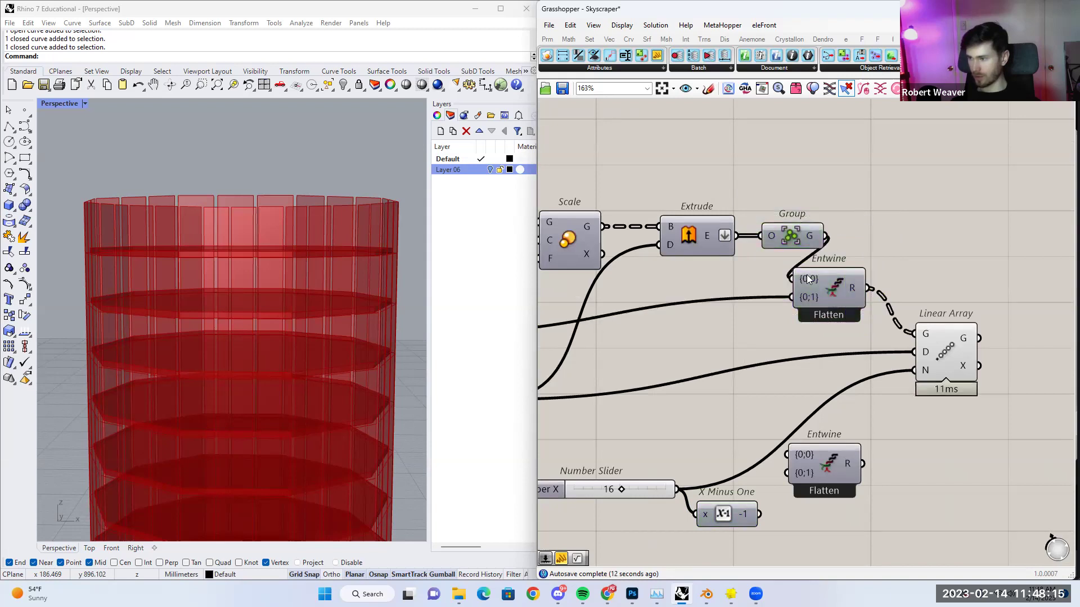
right_drag(801, 391, 802, 377)
drag(761, 501, 789, 441)
right_drag(706, 327, 783, 343)
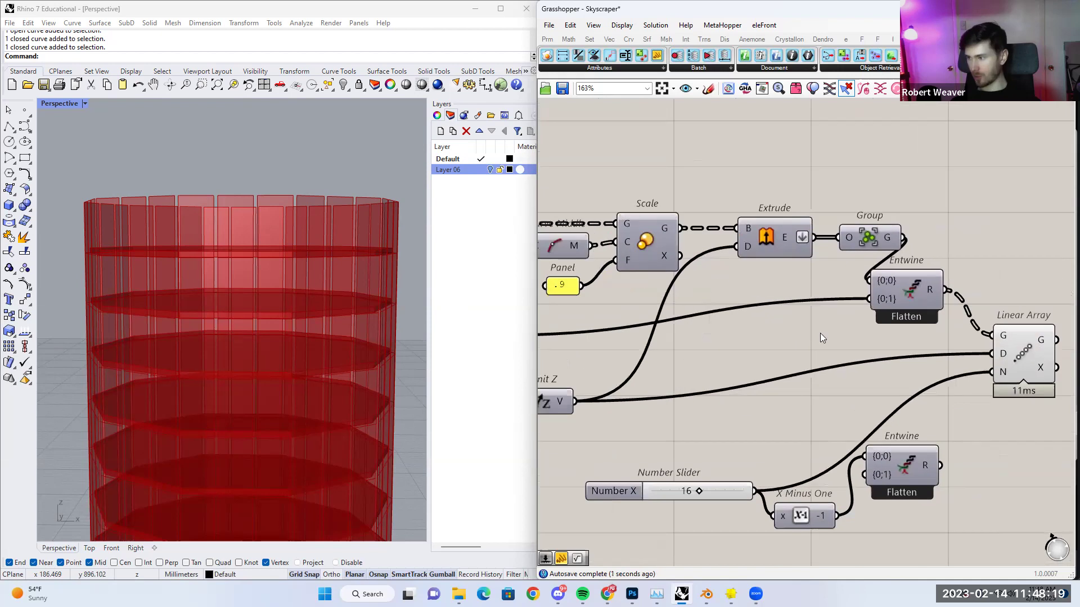
right_drag(837, 385, 779, 352)
drag(800, 443, 805, 441)
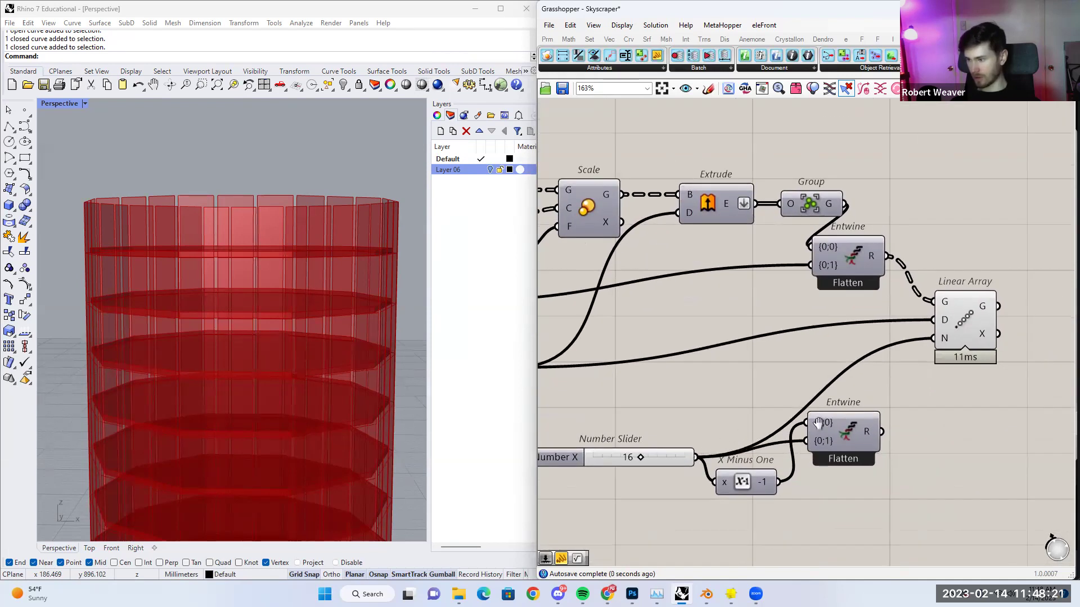
right_drag(862, 431, 824, 435)
mouse_move(828, 435)
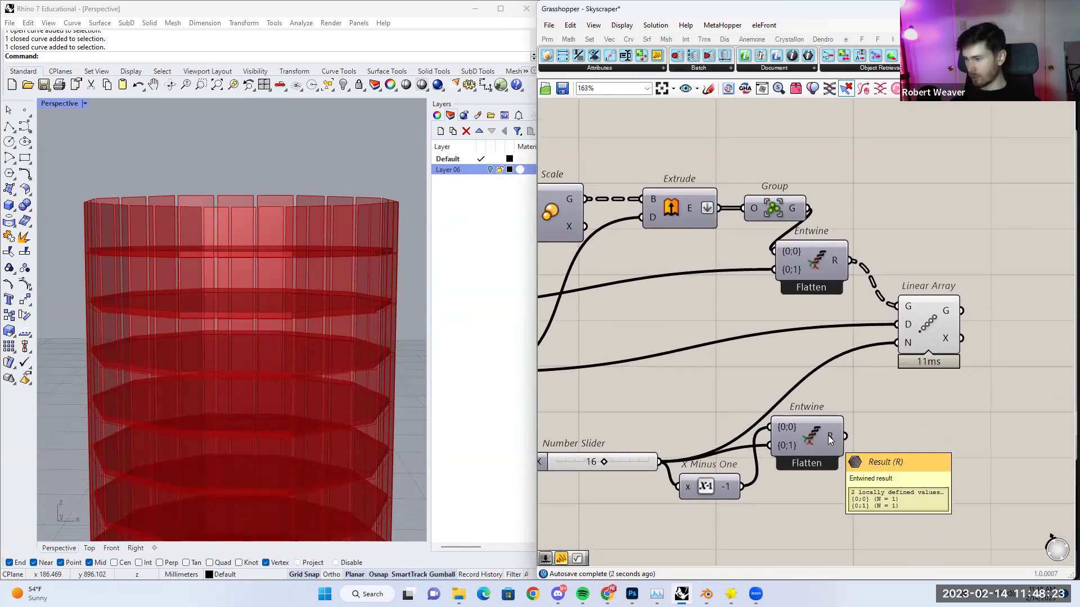
Move the lower Entwine up beside the Linear Array and feed its result into the array's N input, replacing the direct slider connection.
drag(821, 437, 833, 380)
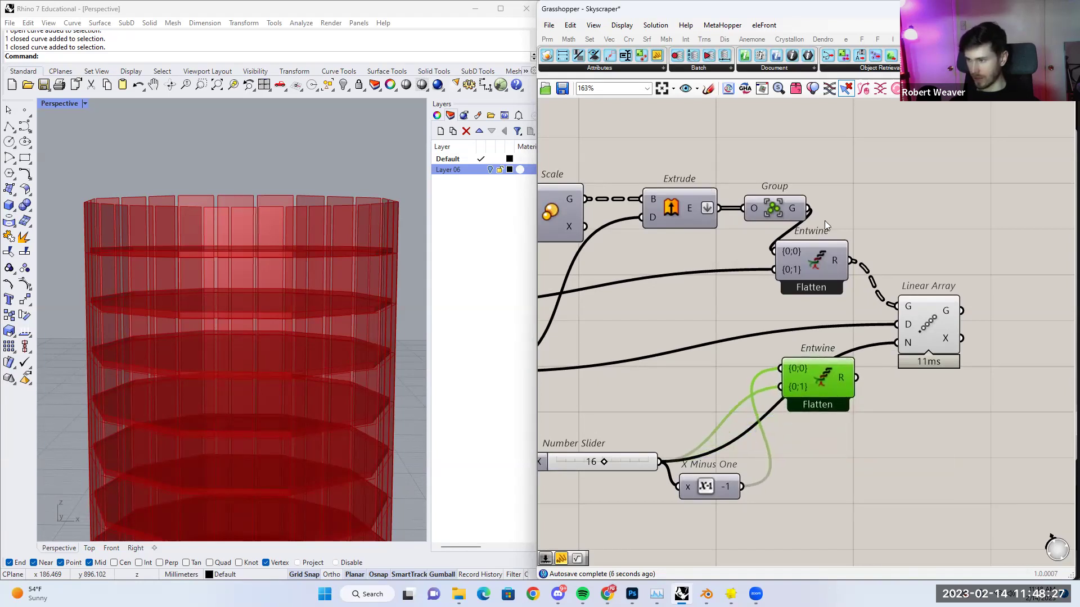
drag(822, 199, 846, 272)
drag(867, 432, 828, 217)
click(875, 253)
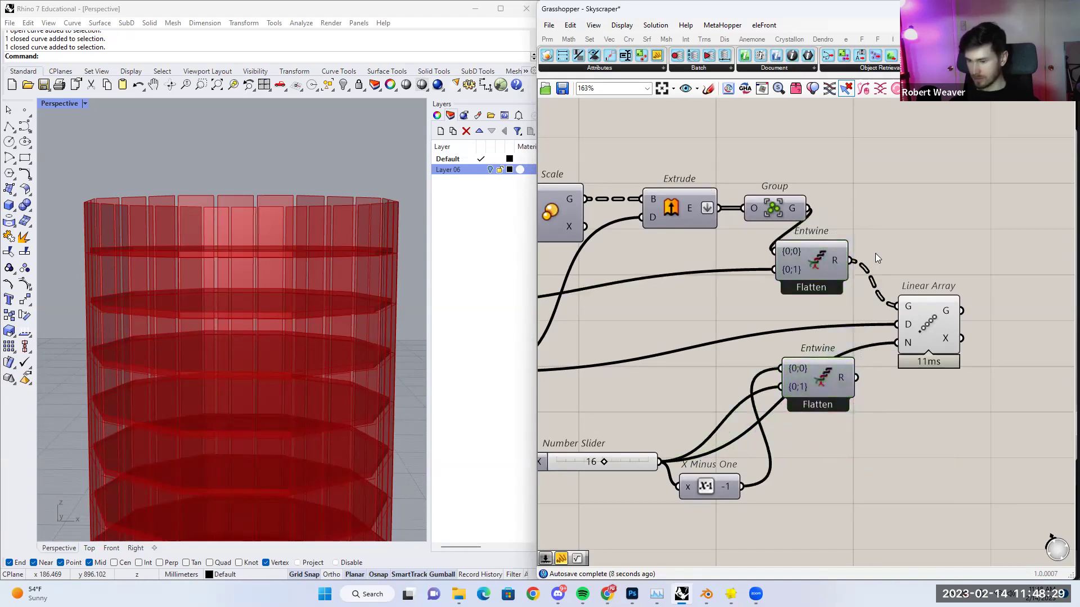
right_drag(875, 253, 797, 253)
drag(780, 379, 821, 344)
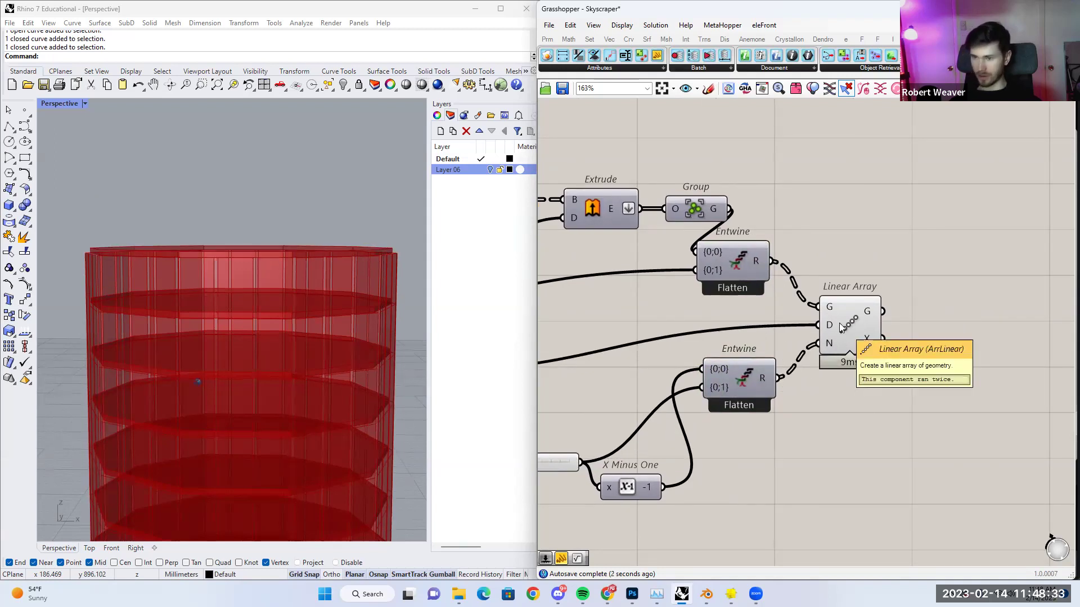
click(839, 327)
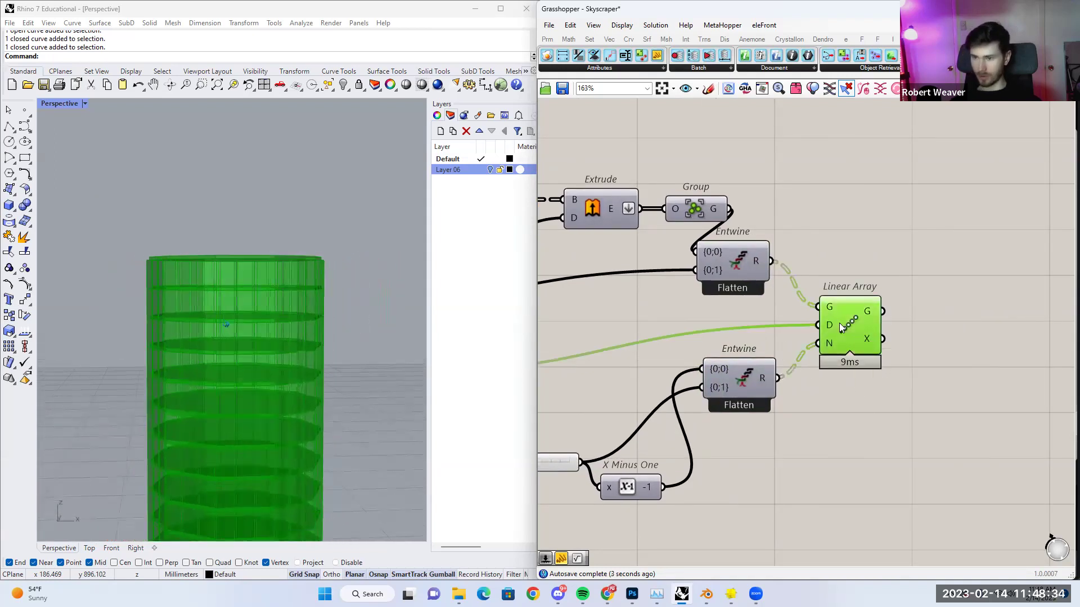
click(826, 226)
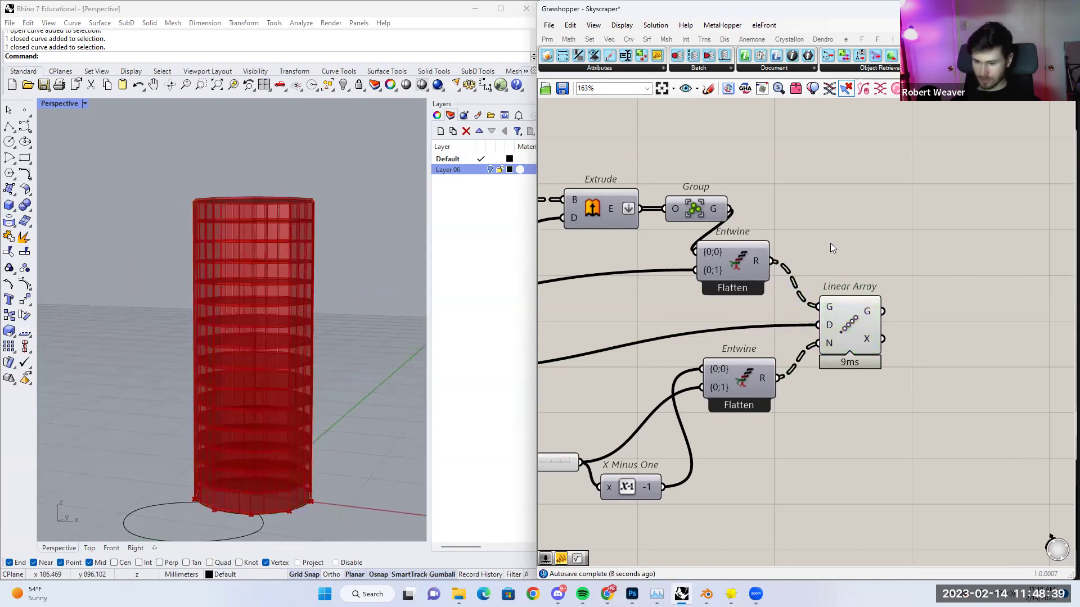
Add an Explode Tree component after the Linear Array.
right_drag(830, 249, 713, 253)
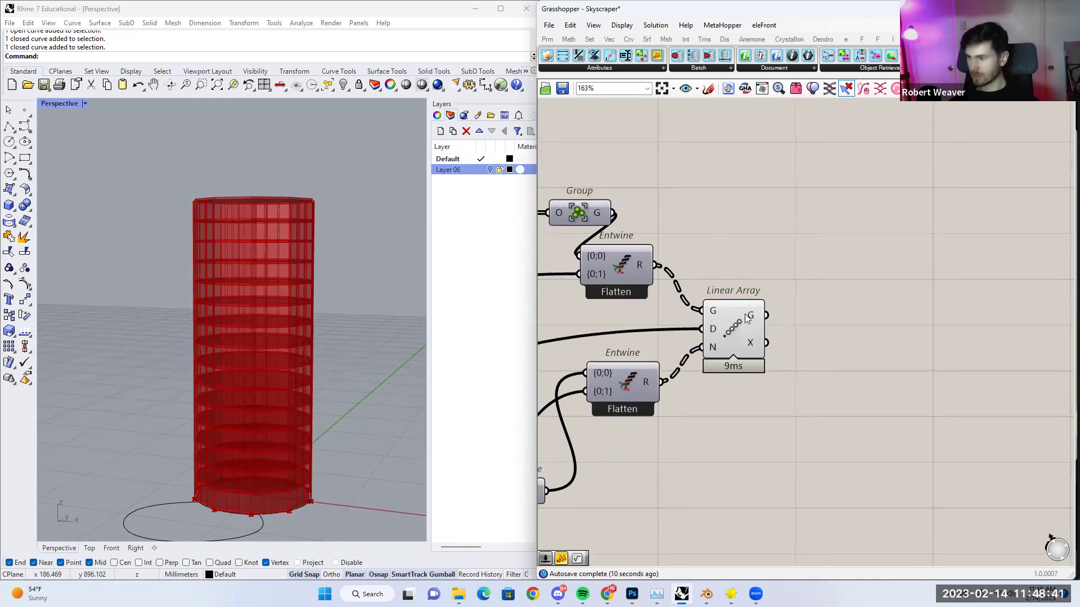
mouse_move(751, 319)
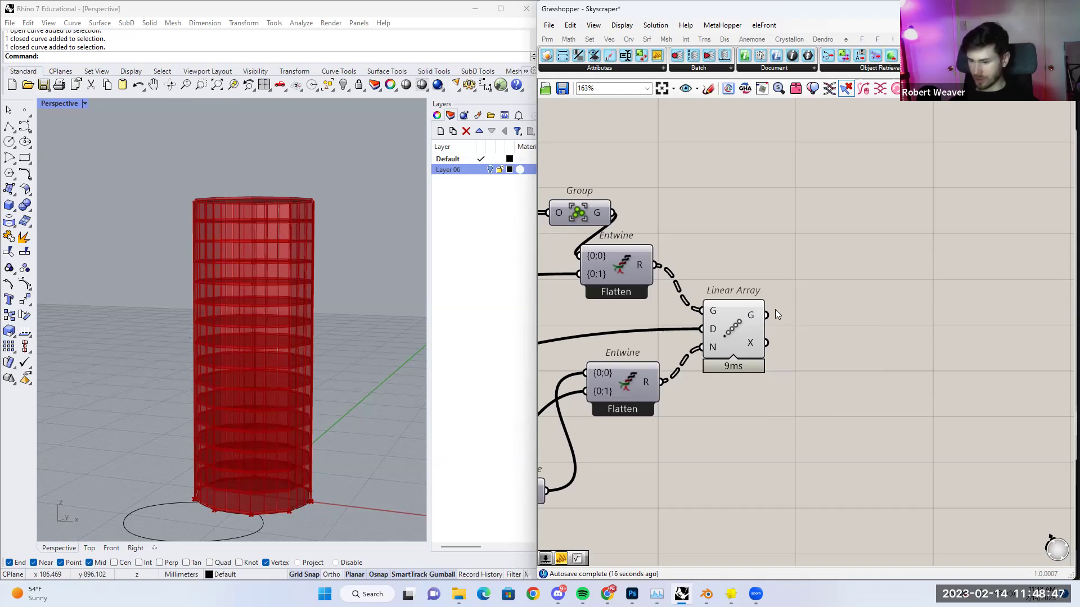
double_click(851, 300)
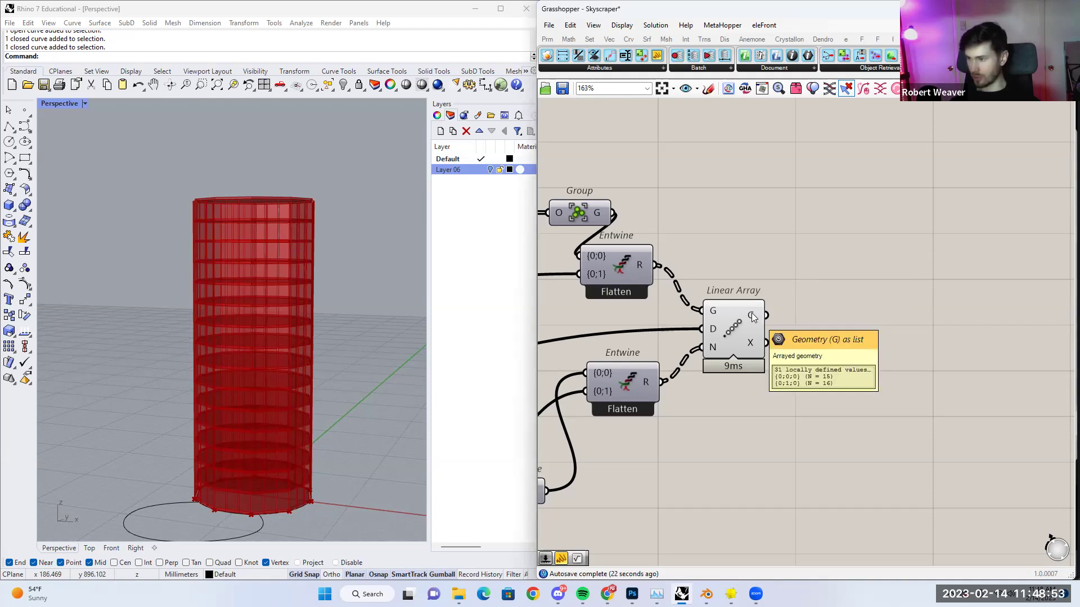
double_click(863, 294)
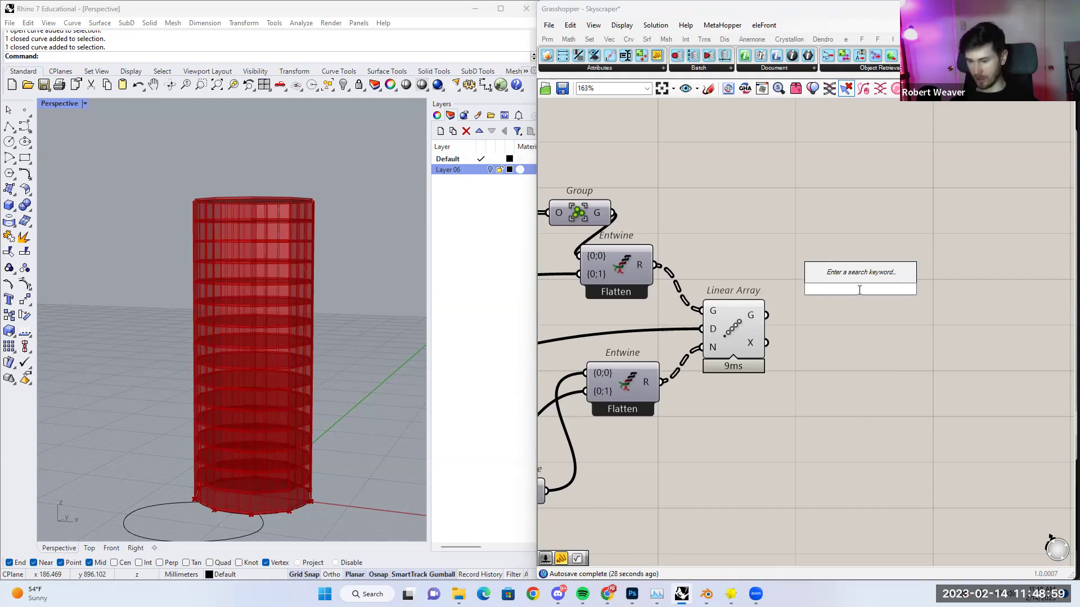
text(extr)
click(855, 276)
drag(851, 284, 837, 302)
Connect the Linear Array's geometry to Explode Tree, with outputs matching branches {0;0;0} and {0;1;0}.
drag(766, 316, 815, 318)
right_drag(822, 337, 804, 340)
click(767, 326)
drag(817, 315, 822, 312)
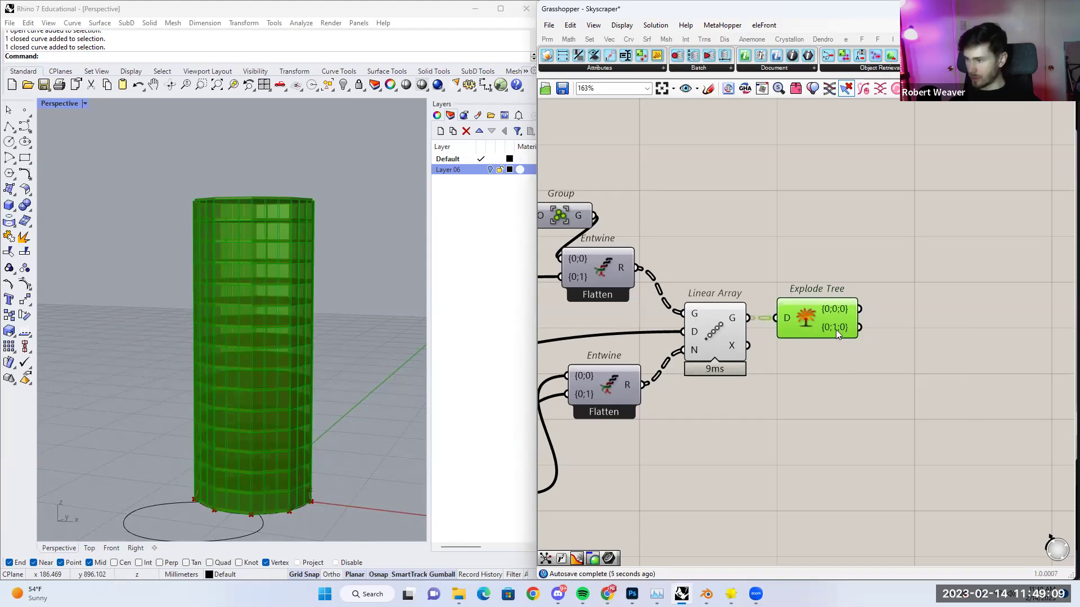
right_drag(837, 331, 817, 333)
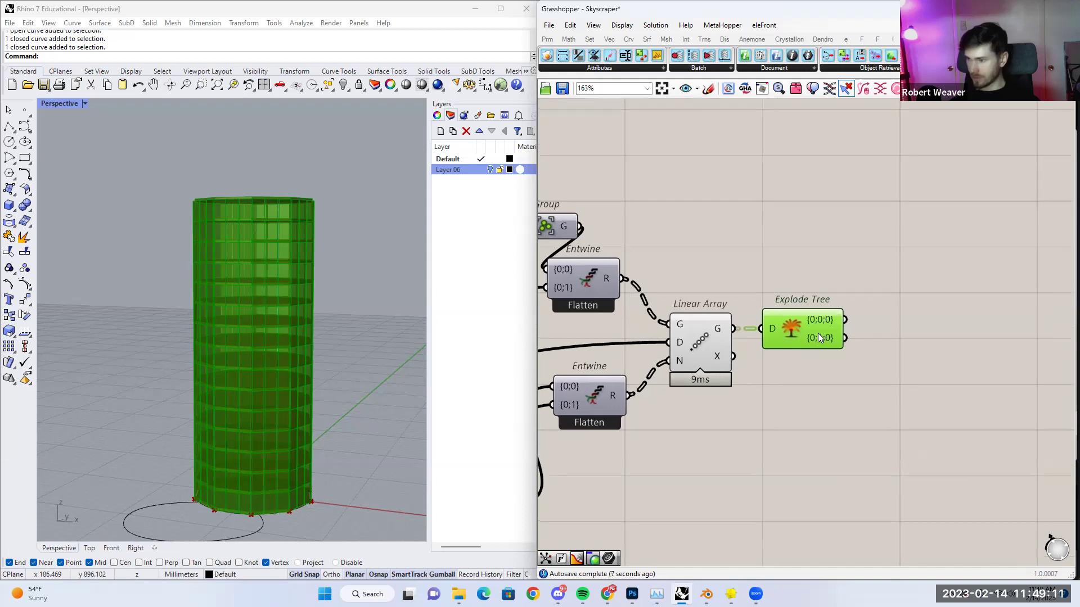
Turn off the preview of the Linear Array and Explode Tree components.
drag(852, 376, 702, 229)
right_click(702, 229)
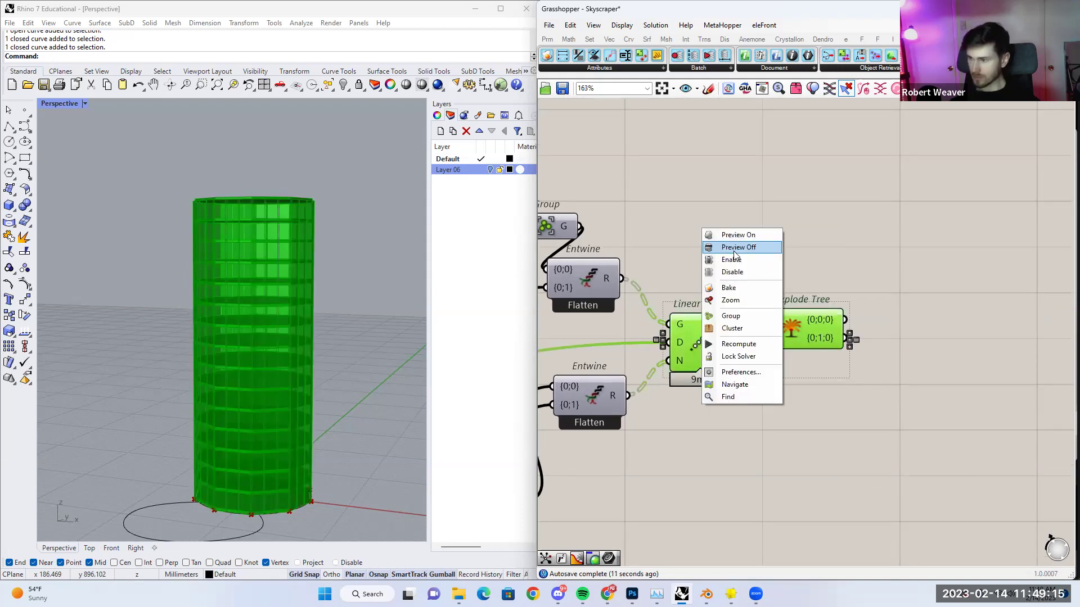
click(734, 252)
right_drag(777, 258, 706, 258)
click(806, 261)
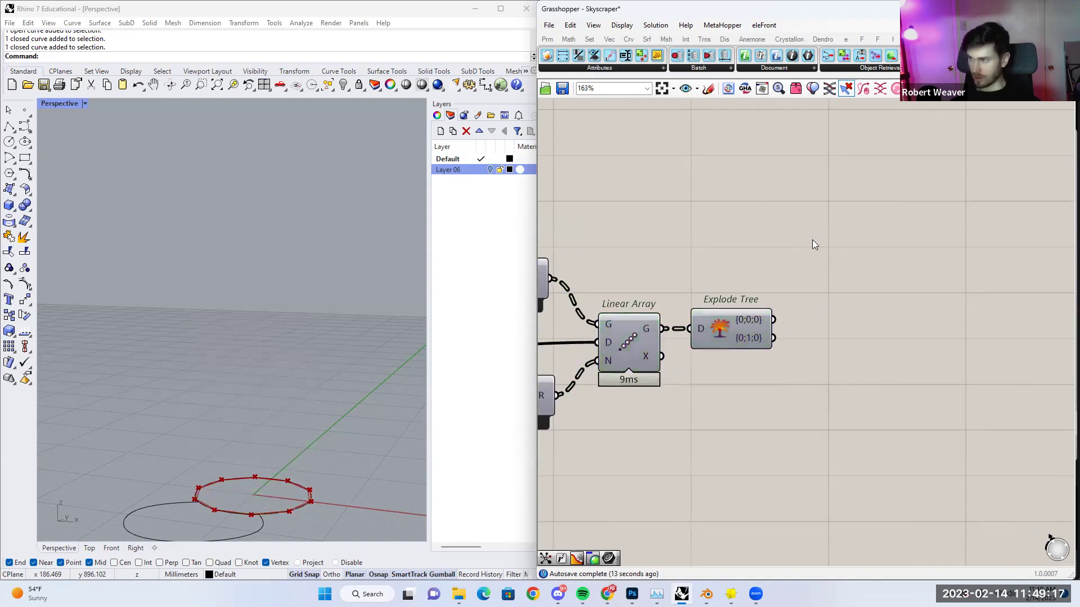
Add two Custom Preview components, aligned one above the other, after the Explode Tree.
click(725, 41)
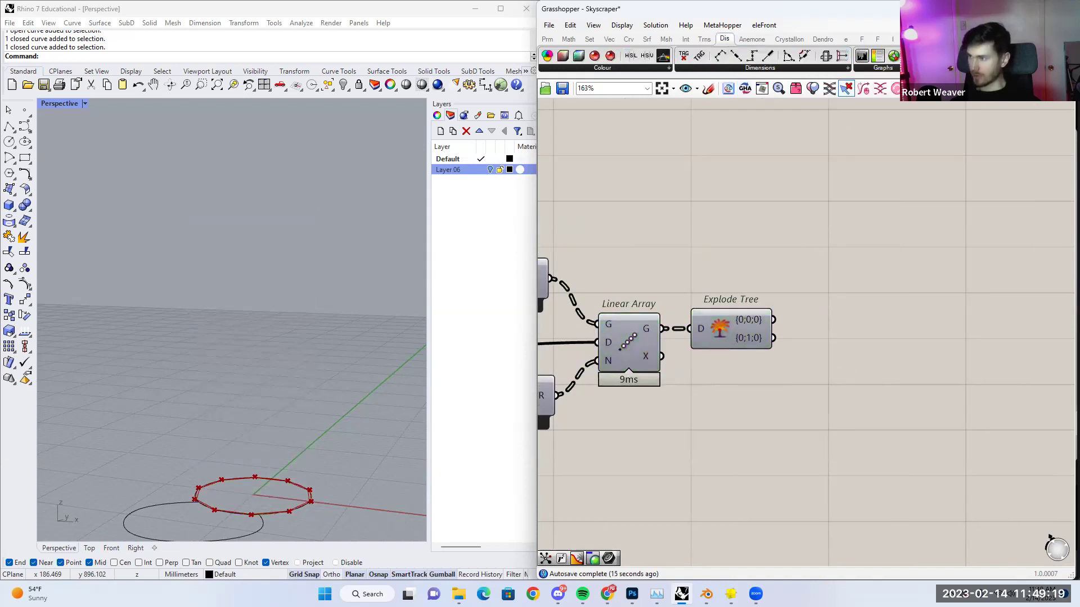
click(866, 228)
drag(874, 255, 904, 351)
drag(899, 284, 899, 292)
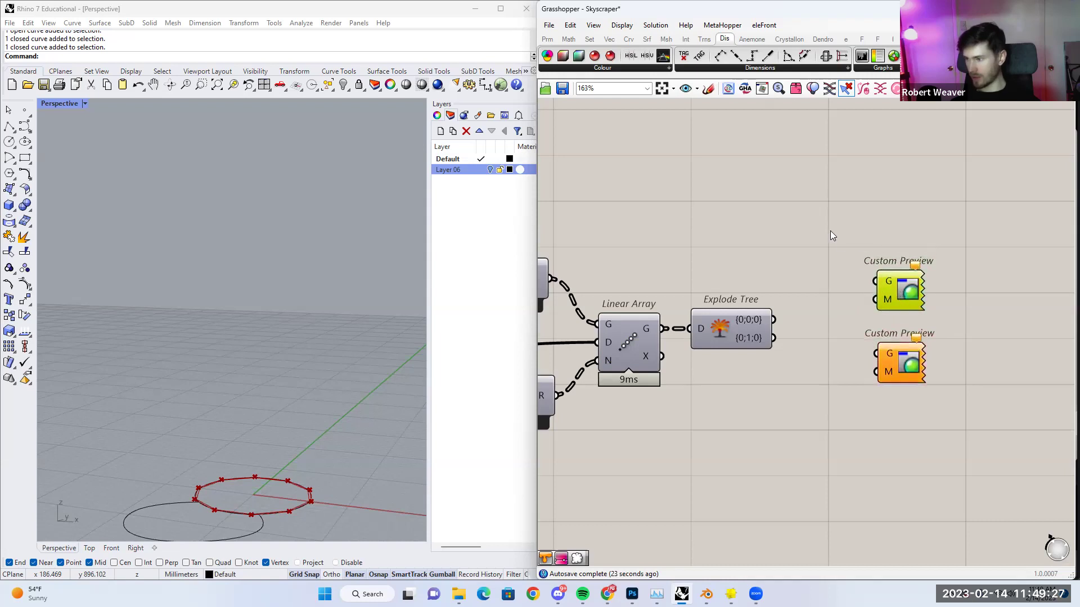
drag(831, 234, 927, 309)
Add a Colour Swatch and a copy of it, placing one in front of each Custom Preview.
double_click(806, 232)
text(swatc)
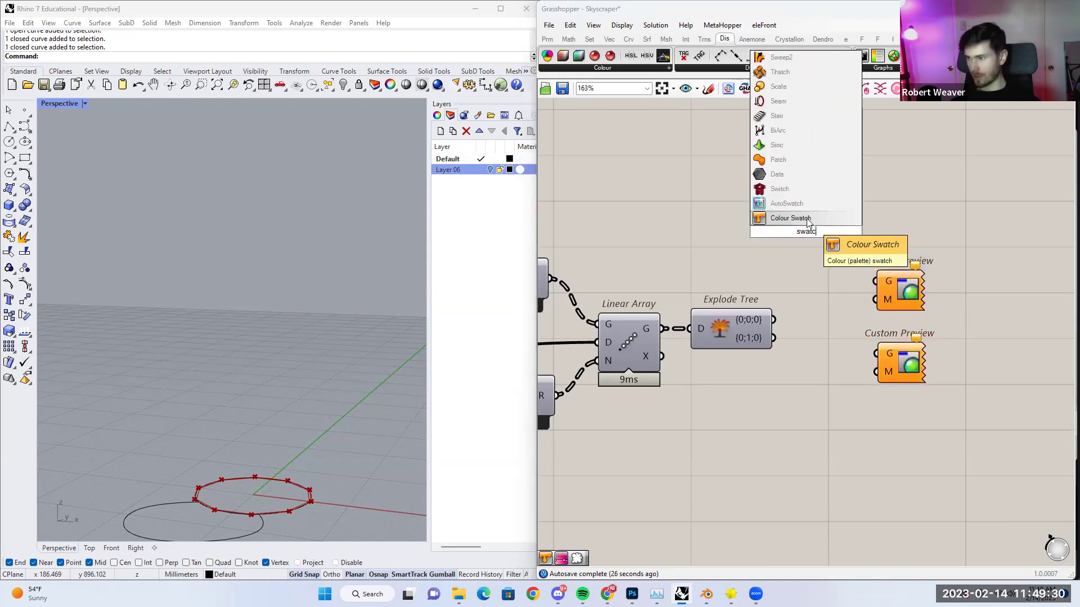
click(808, 219)
drag(808, 225, 814, 383)
key(ctrl+c)
key(ctrl+v)
click(823, 344)
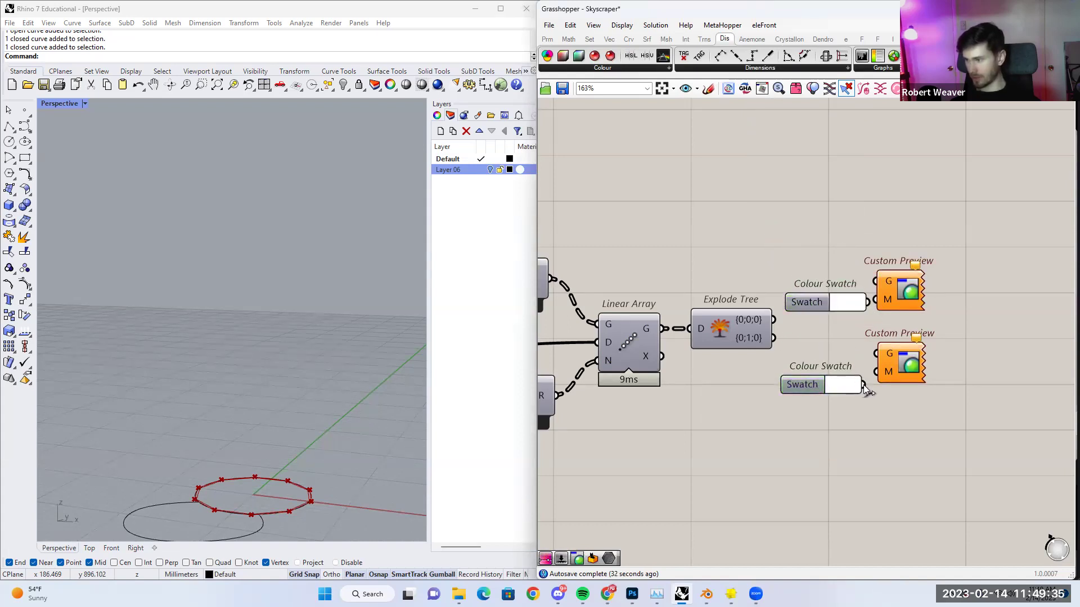
Connect each Explode Tree branch to a Custom Preview's geometry input and each Colour Swatch to the matching material input.
drag(774, 337, 863, 348)
drag(776, 320, 877, 281)
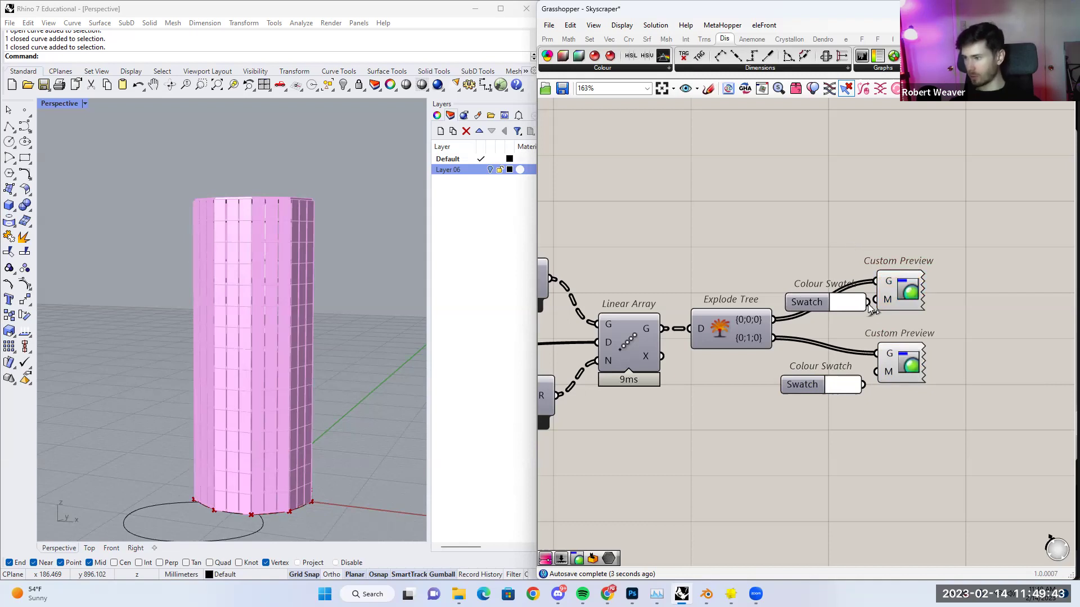
drag(867, 302, 875, 299)
drag(864, 384, 875, 372)
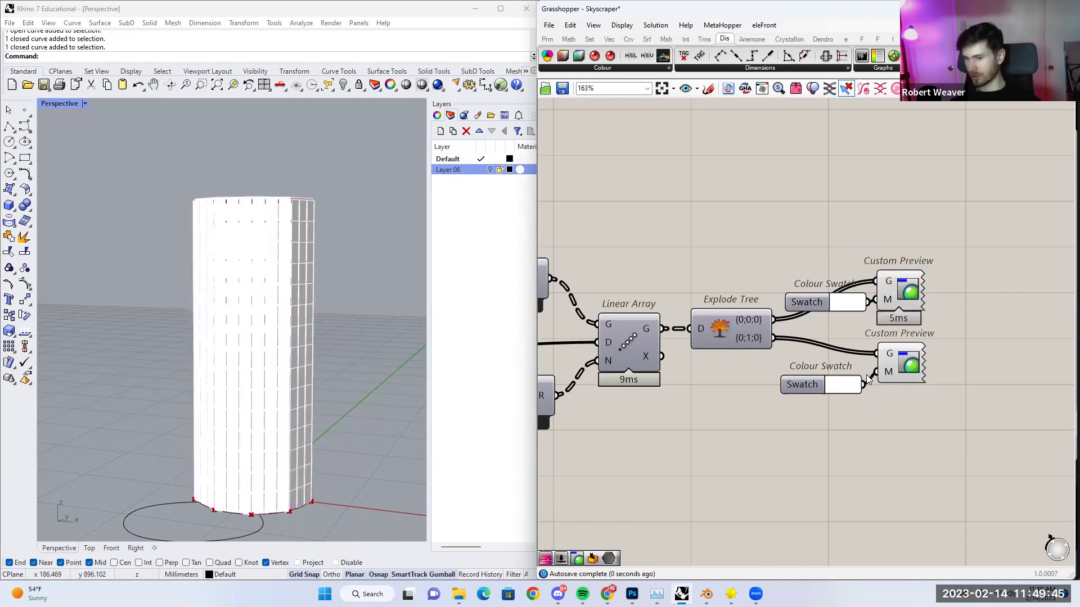
Set the facade panel swatch to translucent cyan (hue 186°, saturation 45, value 84, alpha 245) and the floor slab swatch to grey.
click(847, 308)
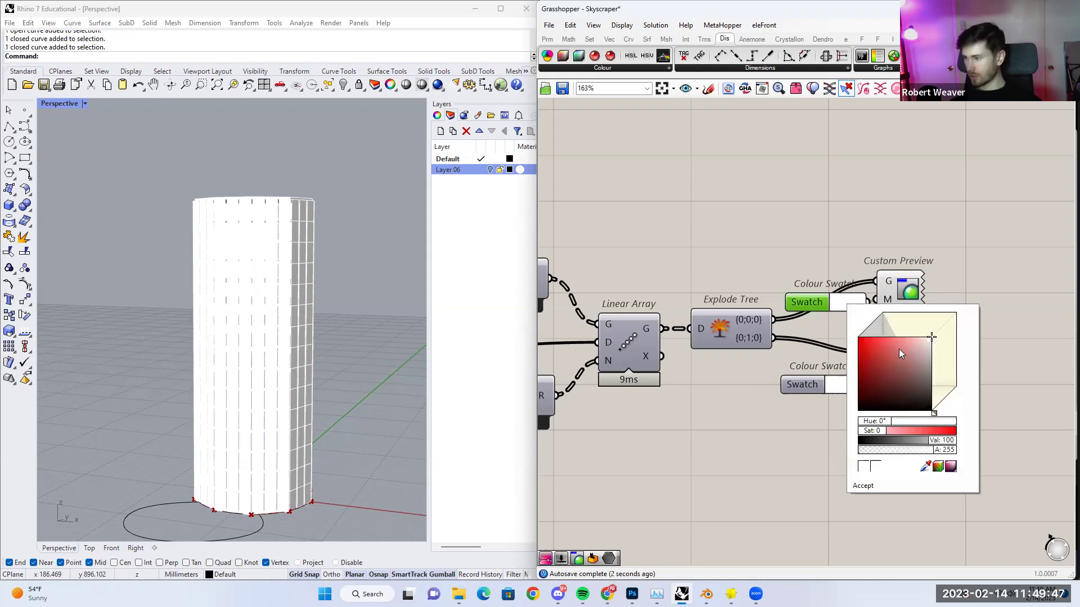
mouse_move(871, 425)
mouse_down()
mouse_move(907, 427)
mouse_move(863, 431)
mouse_up()
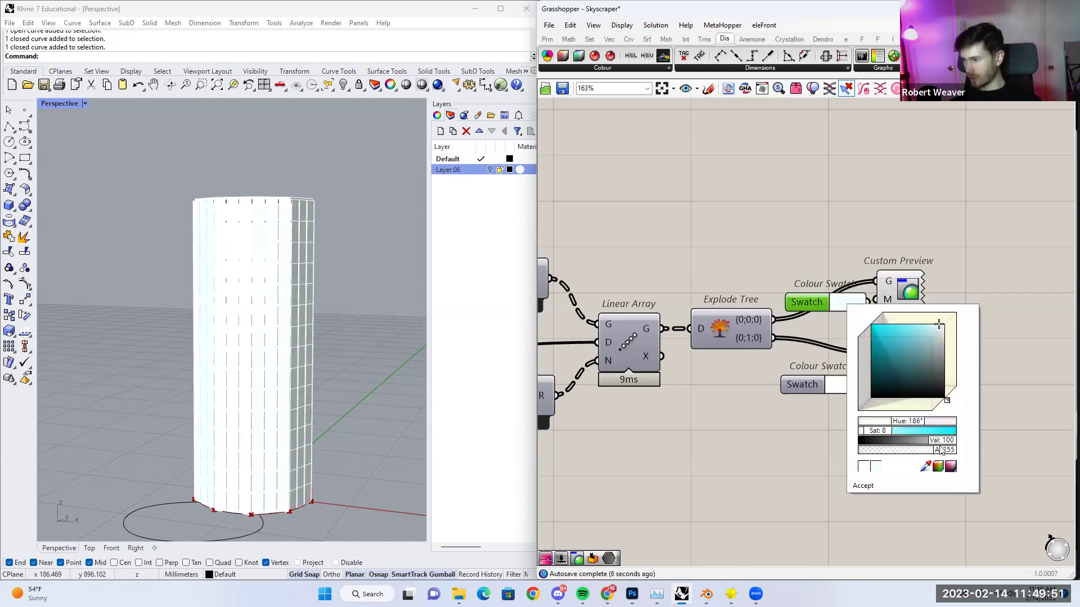
drag(942, 451, 940, 451)
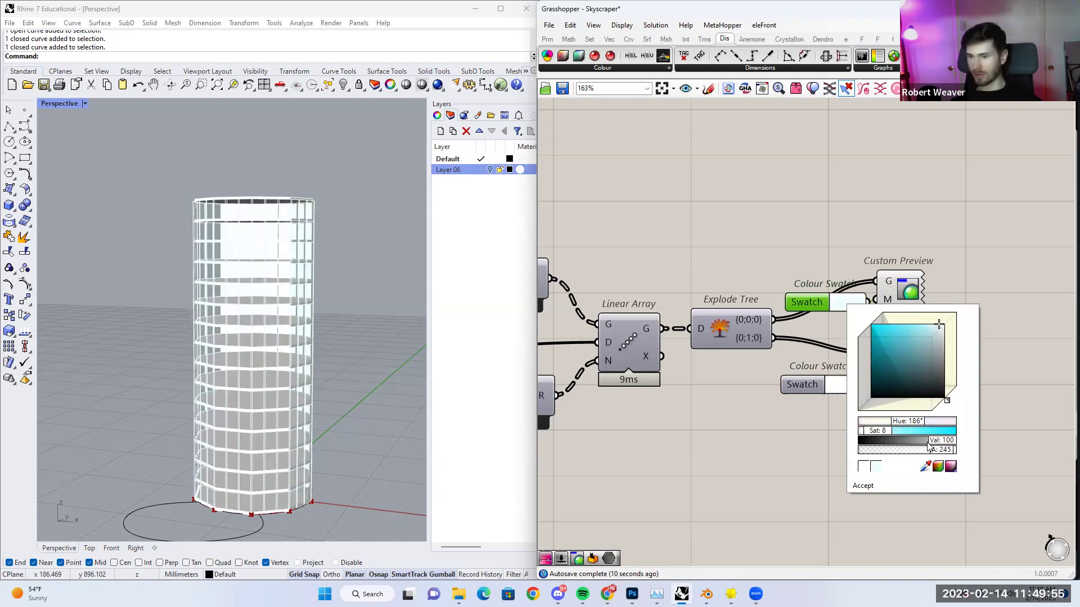
drag(920, 334, 911, 335)
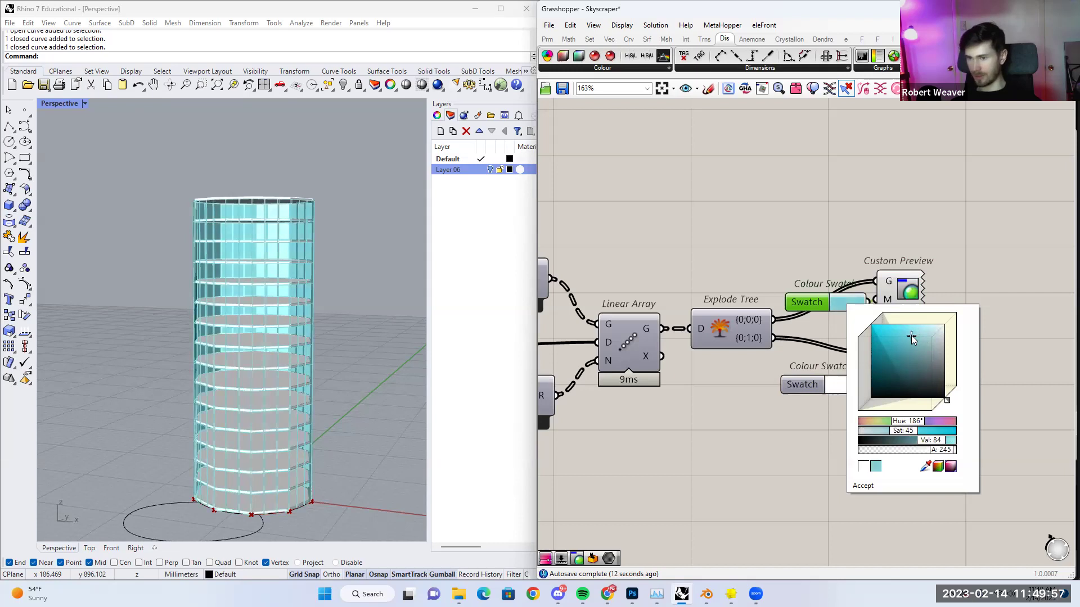
click(844, 385)
click(912, 436)
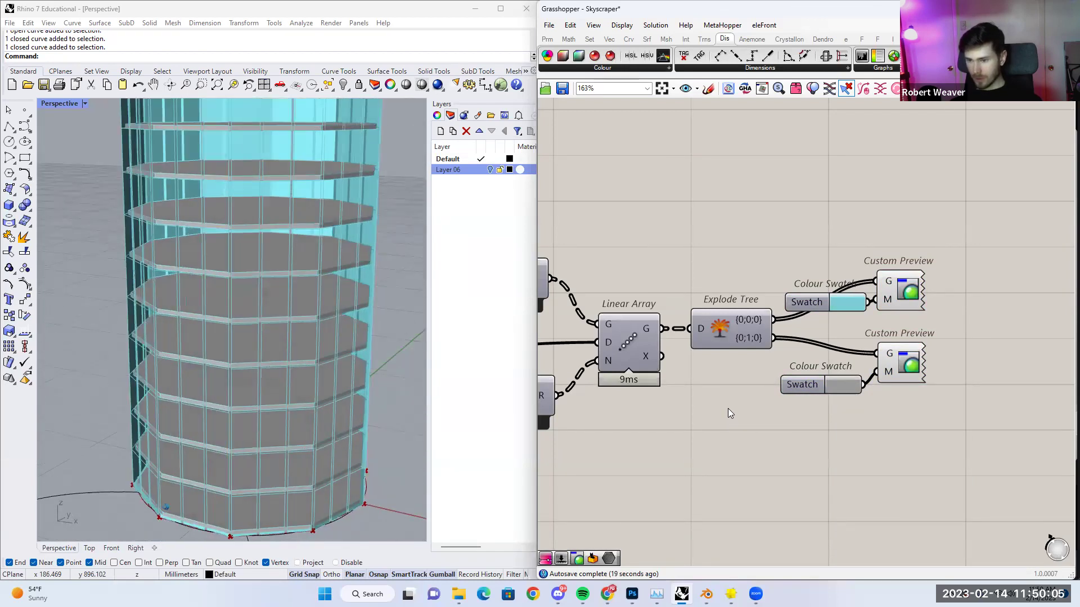
scroll(881, 378, down, 5)
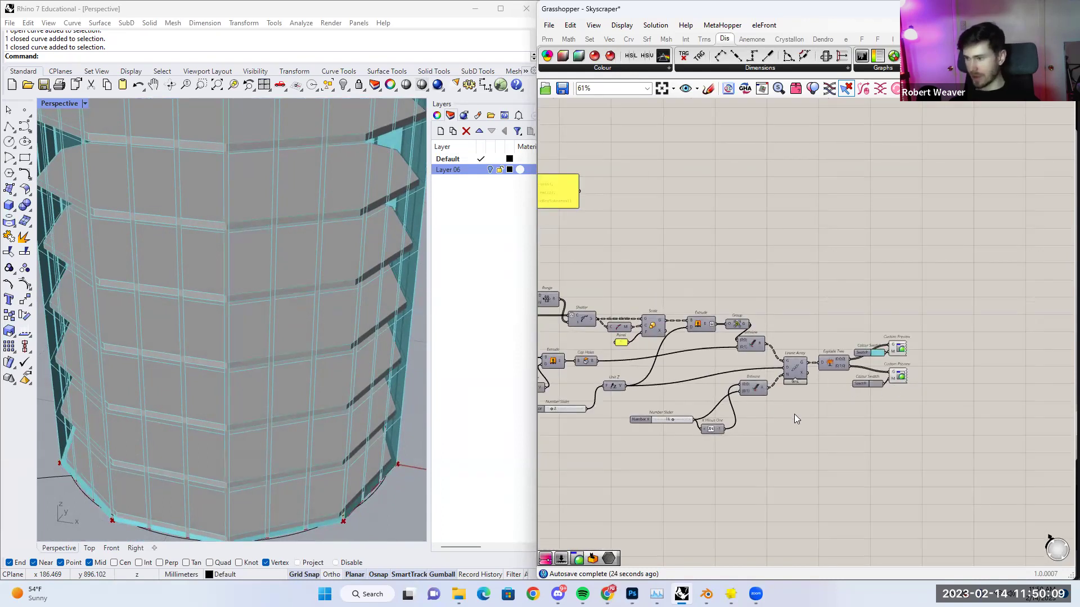
right_drag(794, 414, 908, 390)
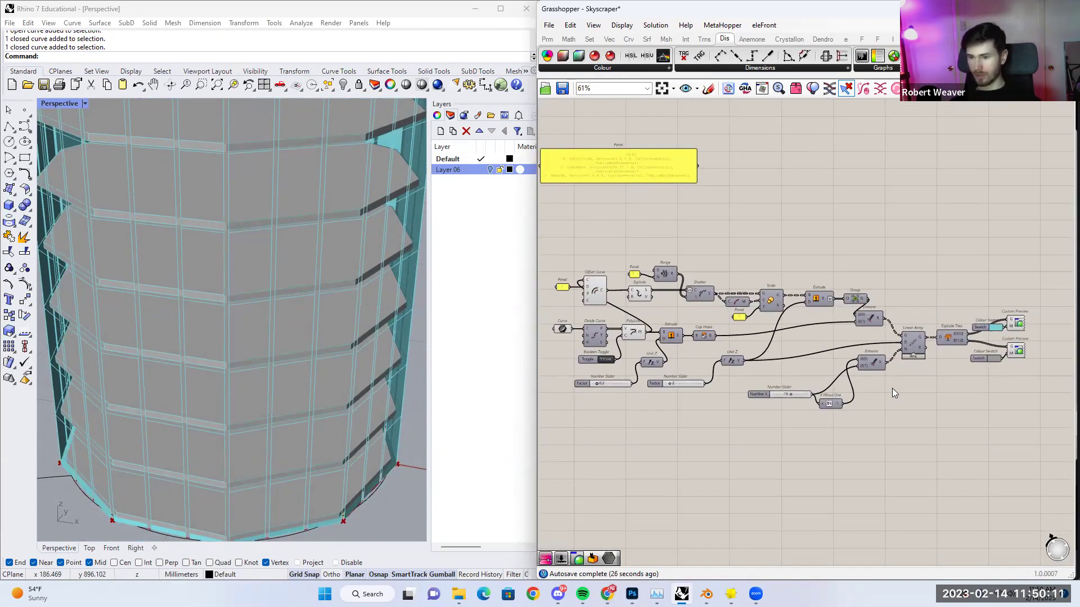
right_drag(755, 436, 759, 441)
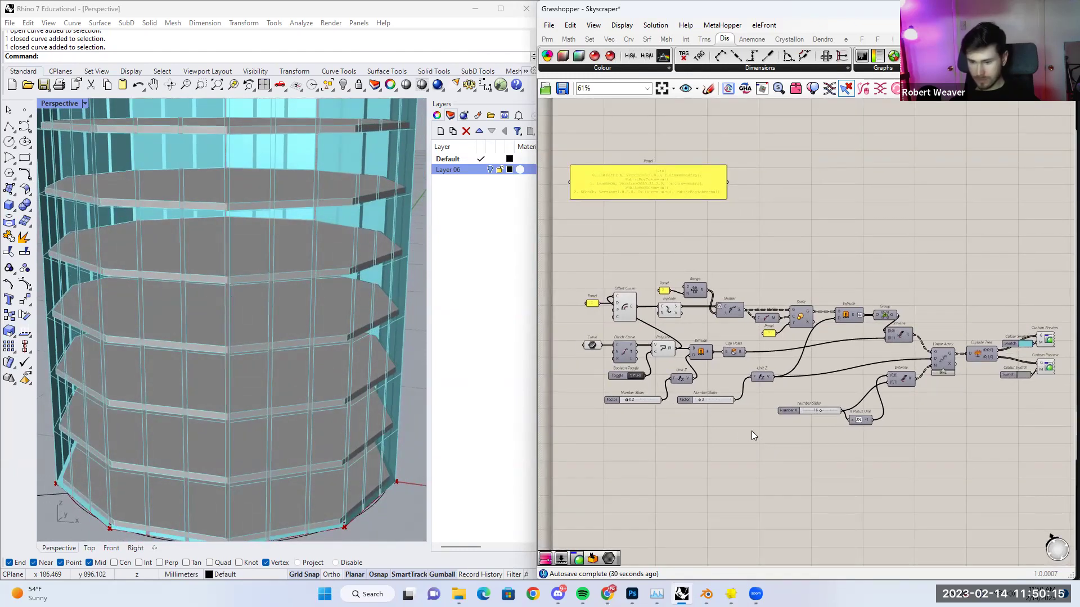
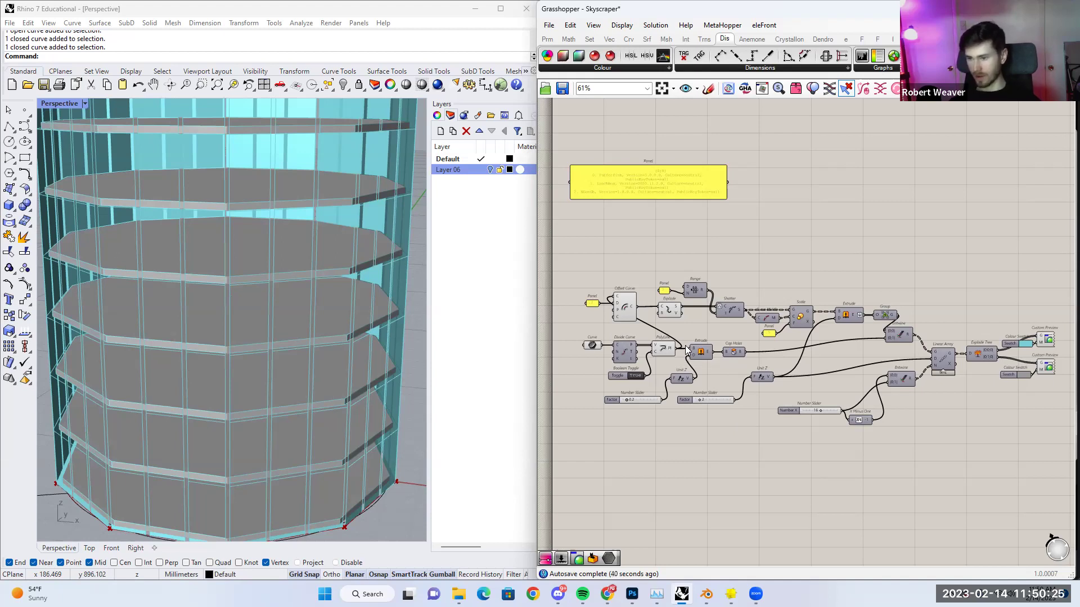
mouse_move(322, 442)
right_down()
mouse_move(287, 470)
mouse_move(248, 473)
mouse_move(244, 441)
mouse_move(291, 396)
mouse_move(265, 442)
mouse_move(355, 379)
mouse_move(256, 396)
mouse_move(296, 322)
mouse_move(303, 363)
mouse_move(261, 420)
mouse_move(320, 401)
mouse_move(217, 400)
right_up()
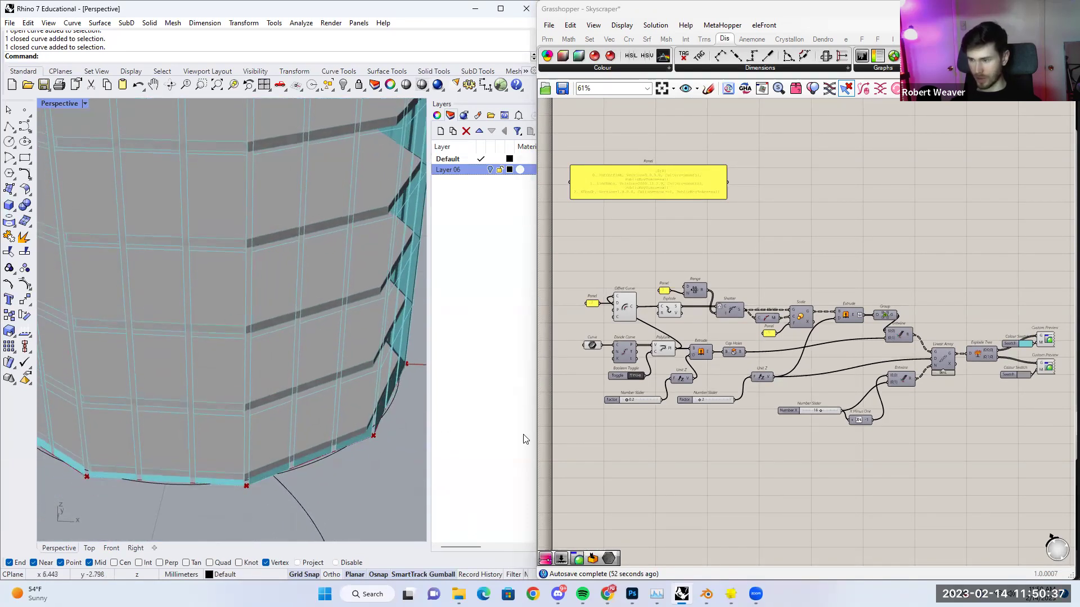
right_drag(698, 451, 685, 426)
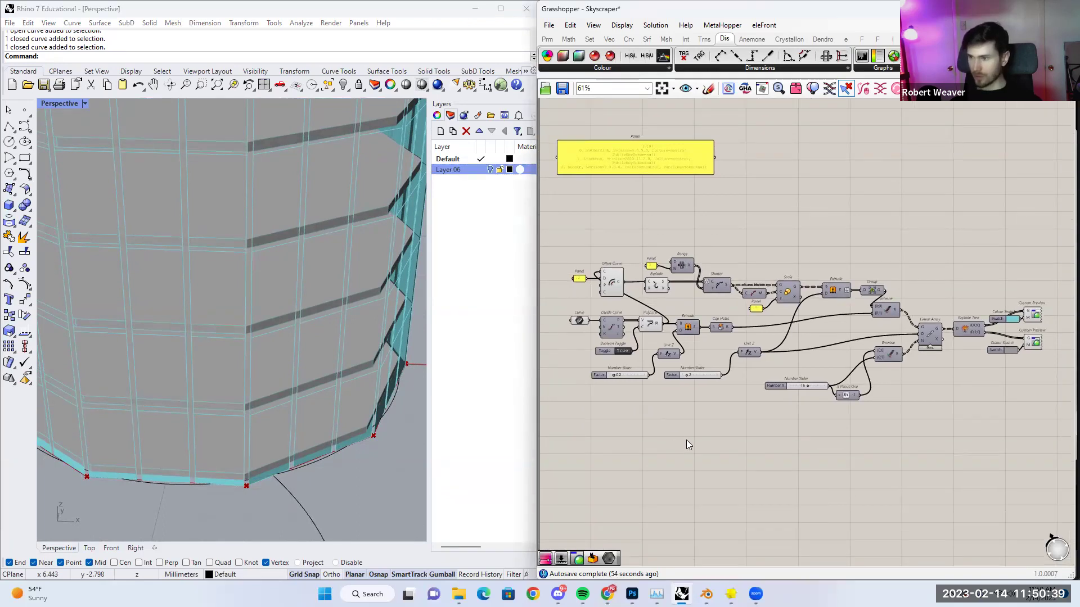
scroll(686, 440, up, 2)
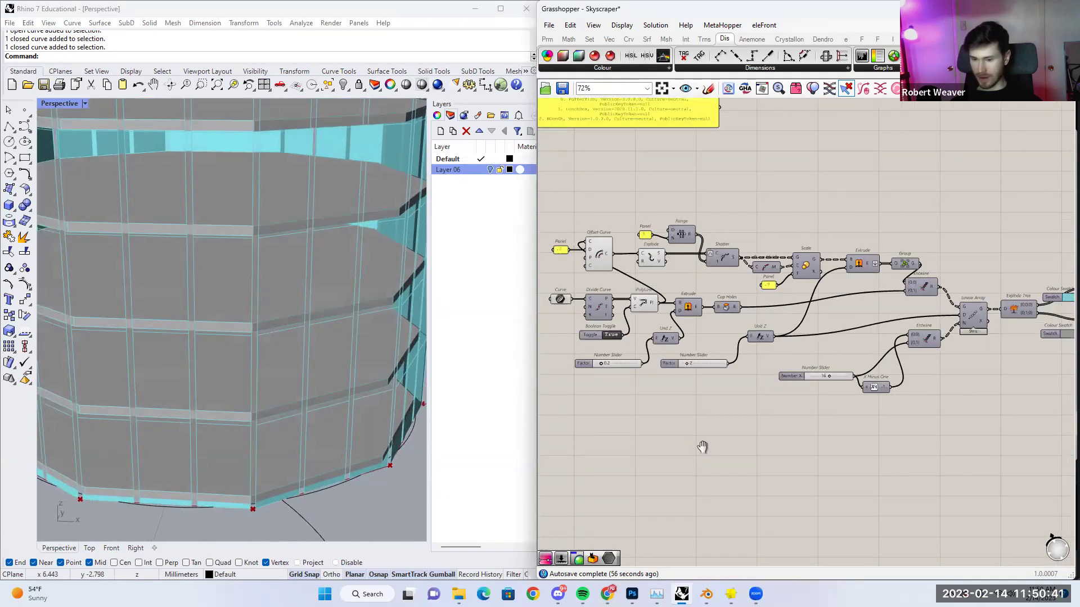
right_drag(703, 445, 740, 466)
right_drag(311, 444, 322, 396)
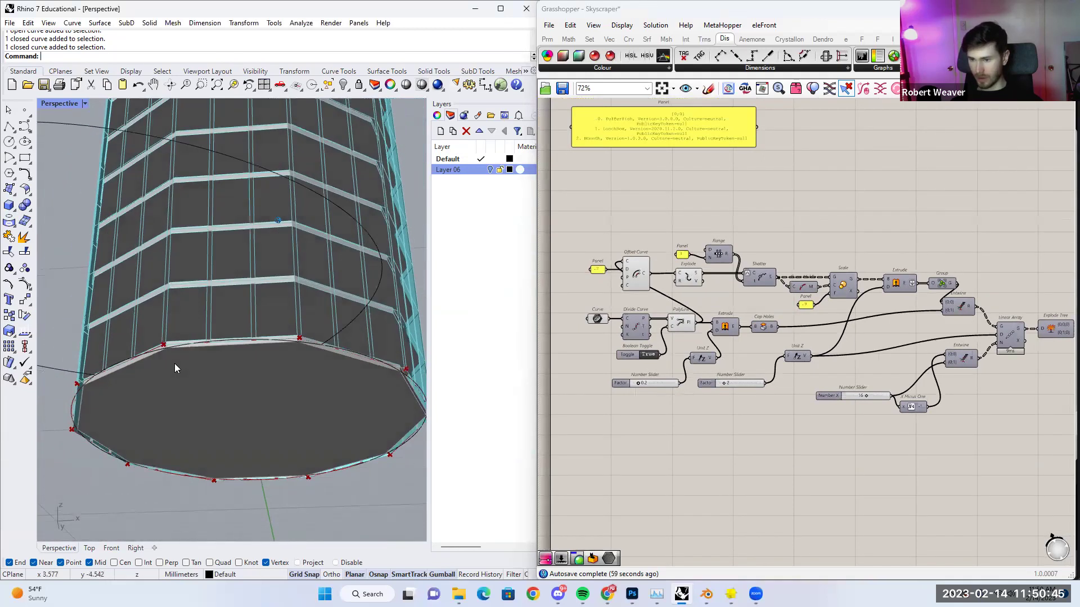
right_drag(199, 418, 232, 190)
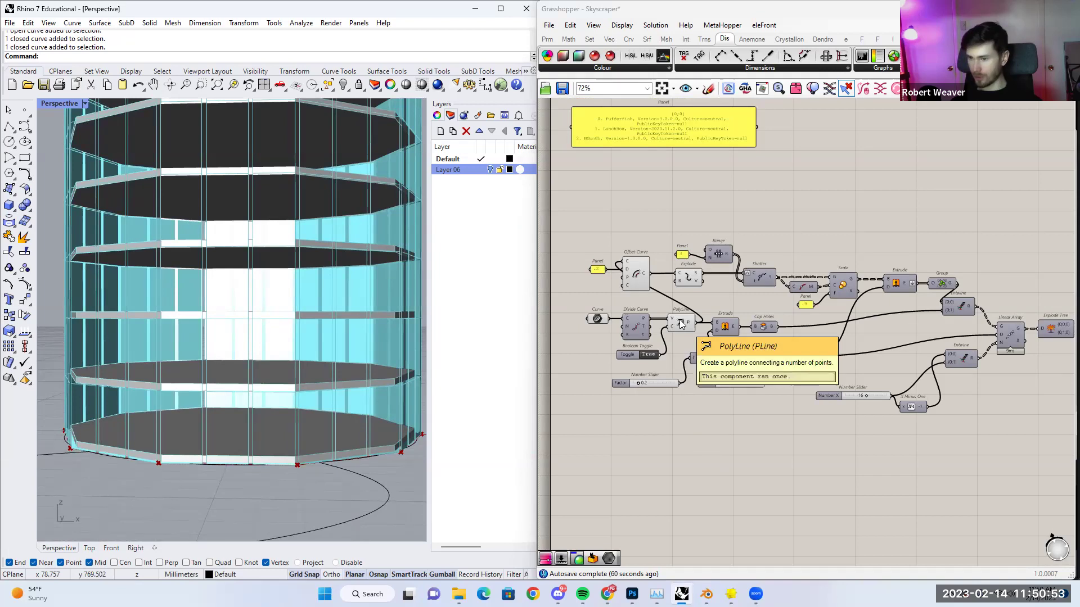
Add a Populate Geometry component in the free space below the slab extrusion components.
double_click(699, 439)
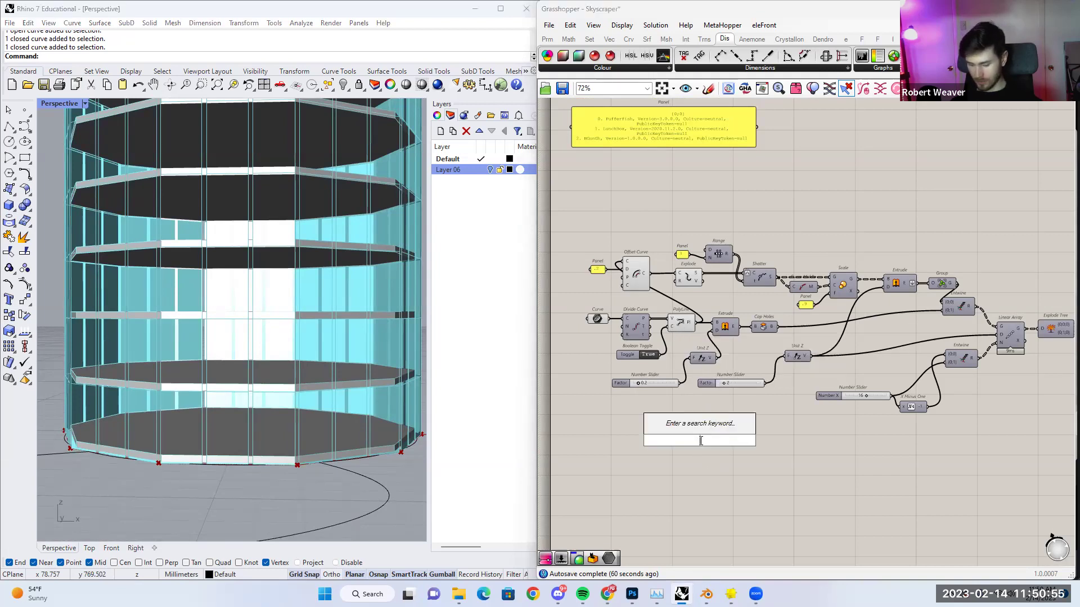
text(pop)
click(699, 429)
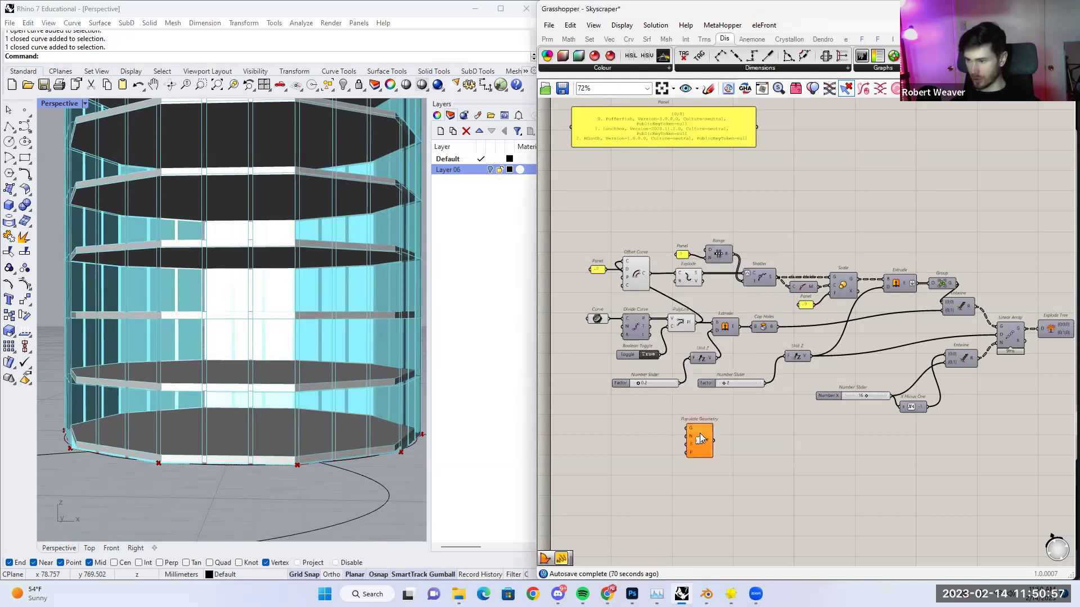
drag(702, 445, 710, 452)
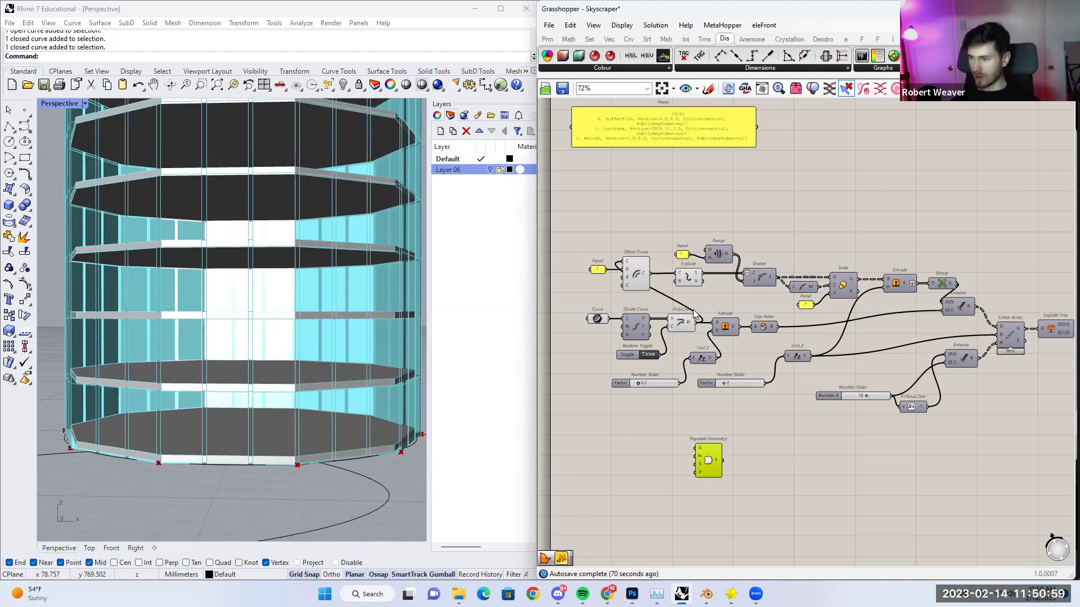
Turn off the preview of the two Custom Preview components and show the PolyLine outline from above.
click(686, 324)
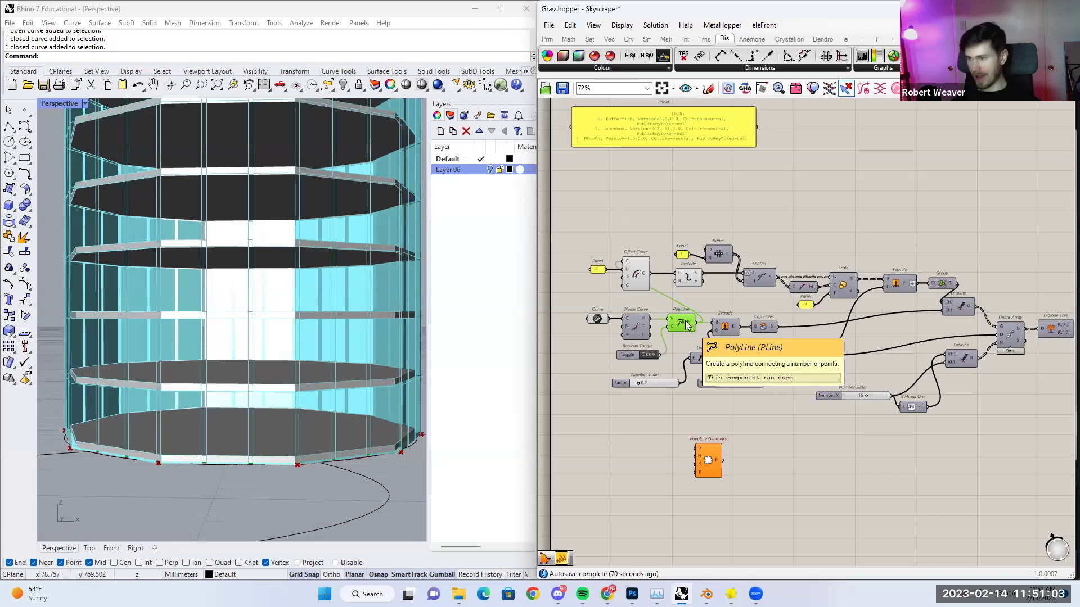
scroll(895, 354, down, 2)
right_drag(1046, 358, 854, 354)
drag(933, 363, 889, 285)
middle_click(889, 284)
click(897, 304)
click(744, 238)
scroll(677, 298, up, 3)
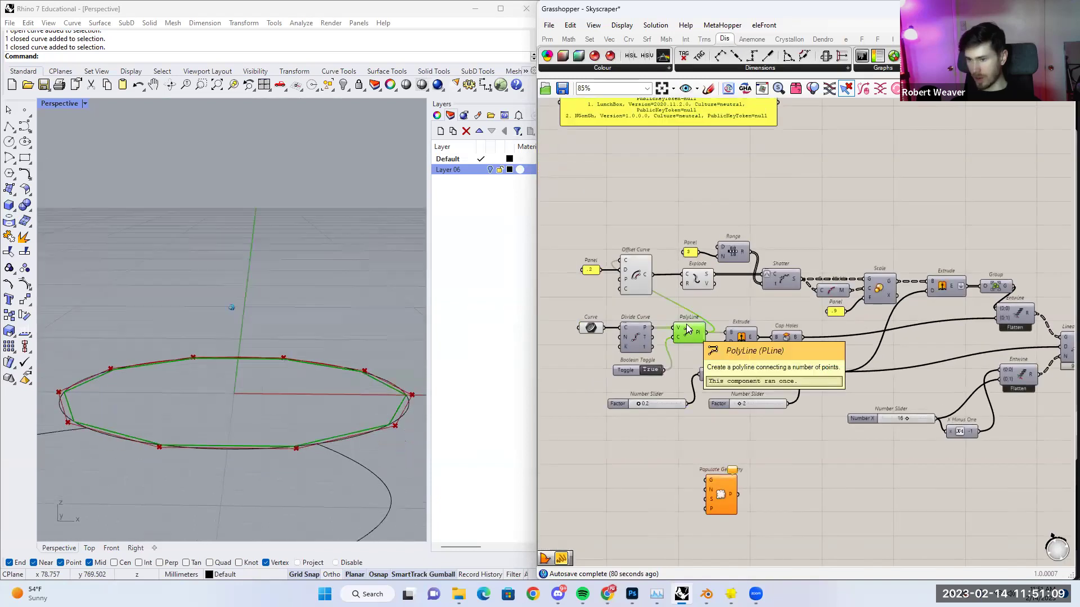
right_drag(703, 333, 701, 305)
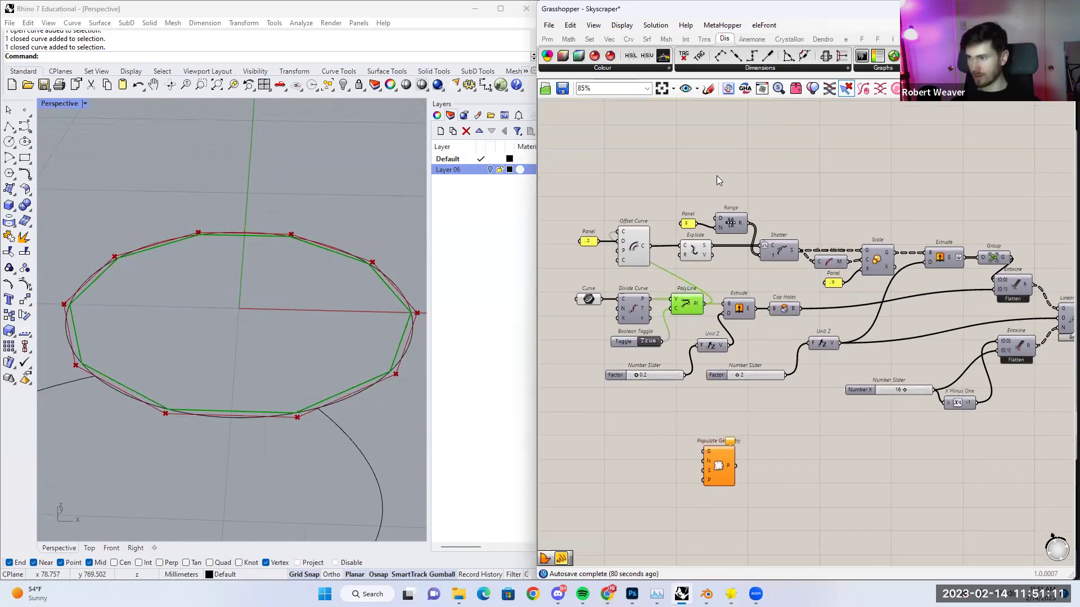
Add a Boundary Surfaces component in front of Populate Geometry and connect the PolyLine output to its edges input.
double_click(621, 428)
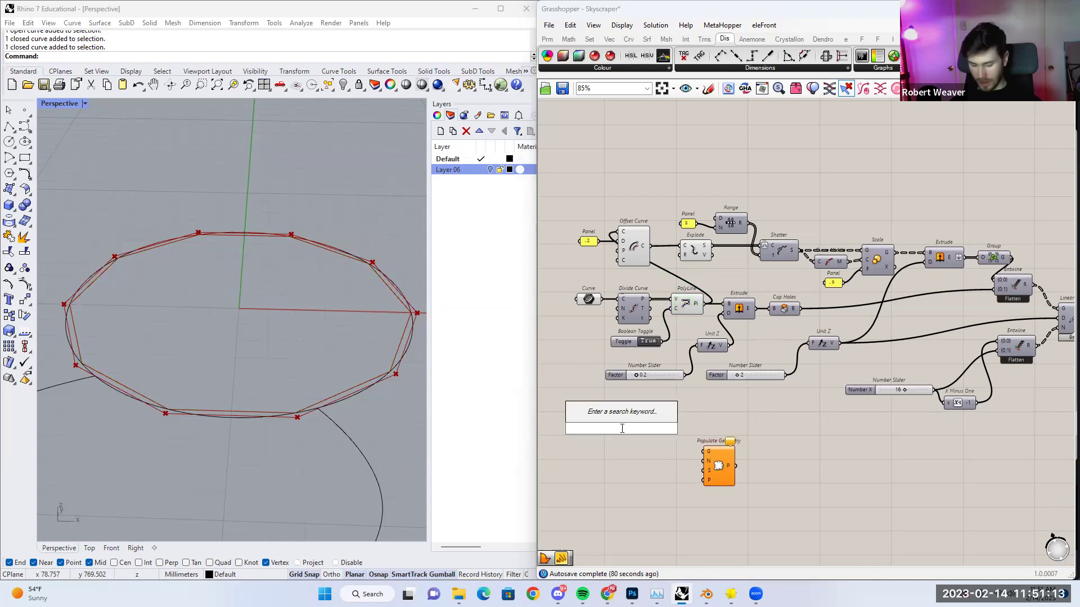
text(boun)
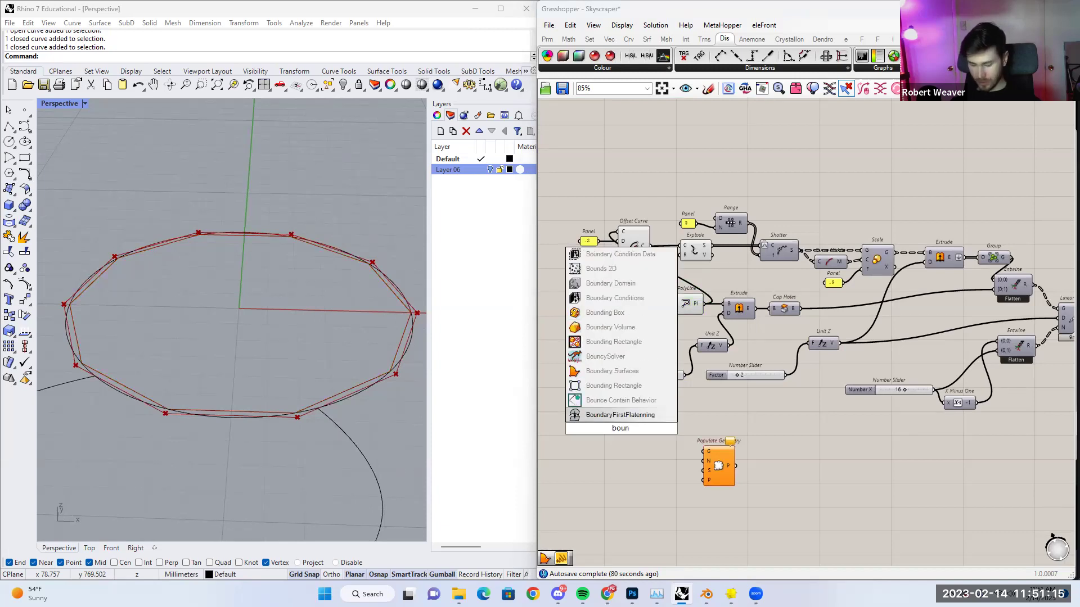
text( sur)
click(629, 416)
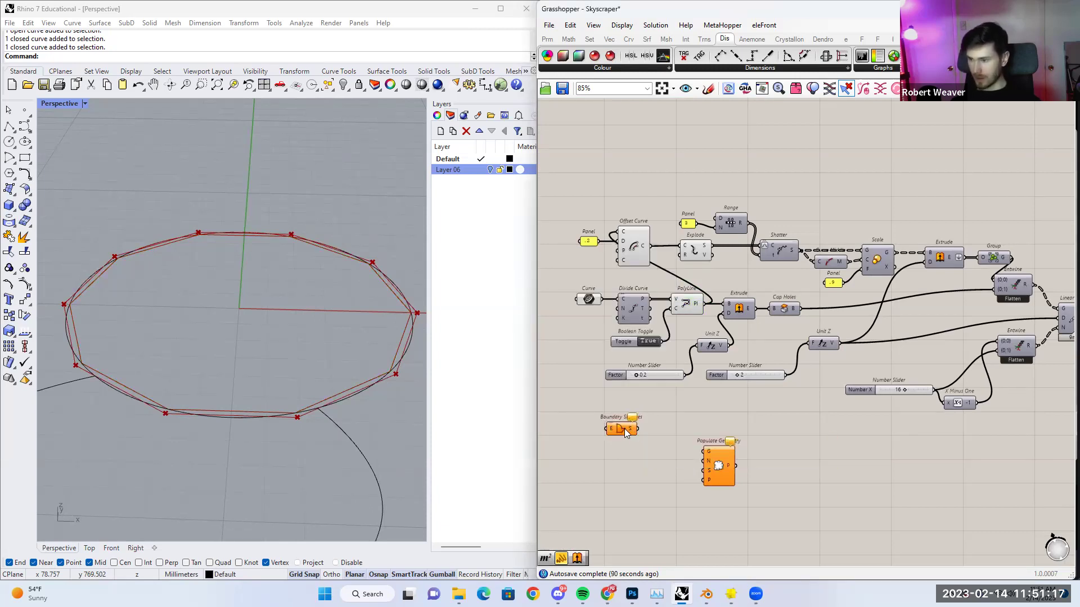
drag(703, 304, 654, 453)
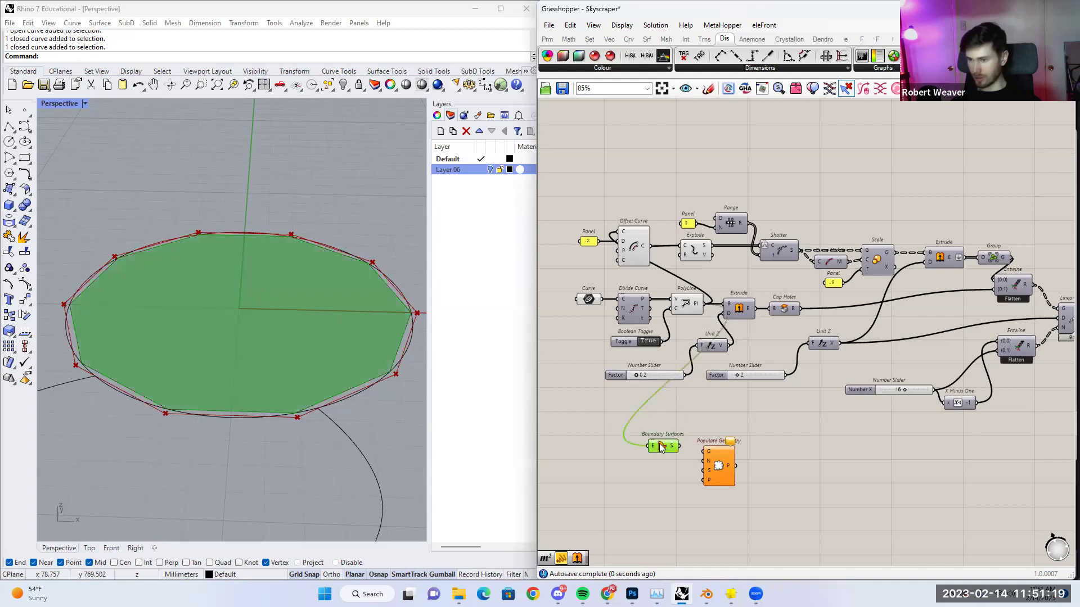
Connect the boundary surface to Populate Geometry's geometry input and set its point count to 4 with a panel.
scroll(346, 322, up, 3)
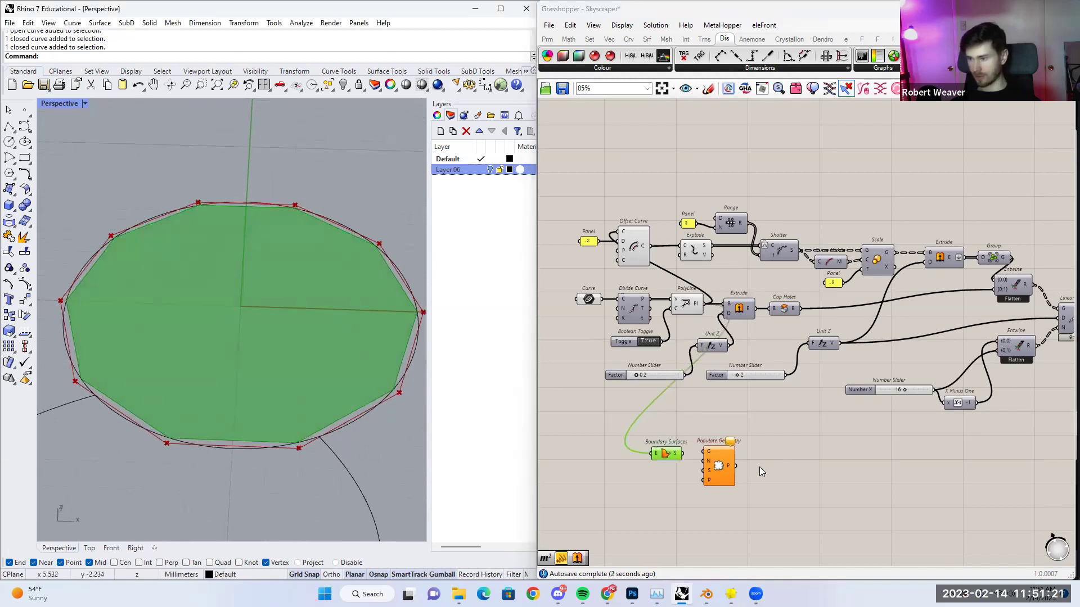
scroll(697, 461, up, 3)
drag(677, 450, 719, 458)
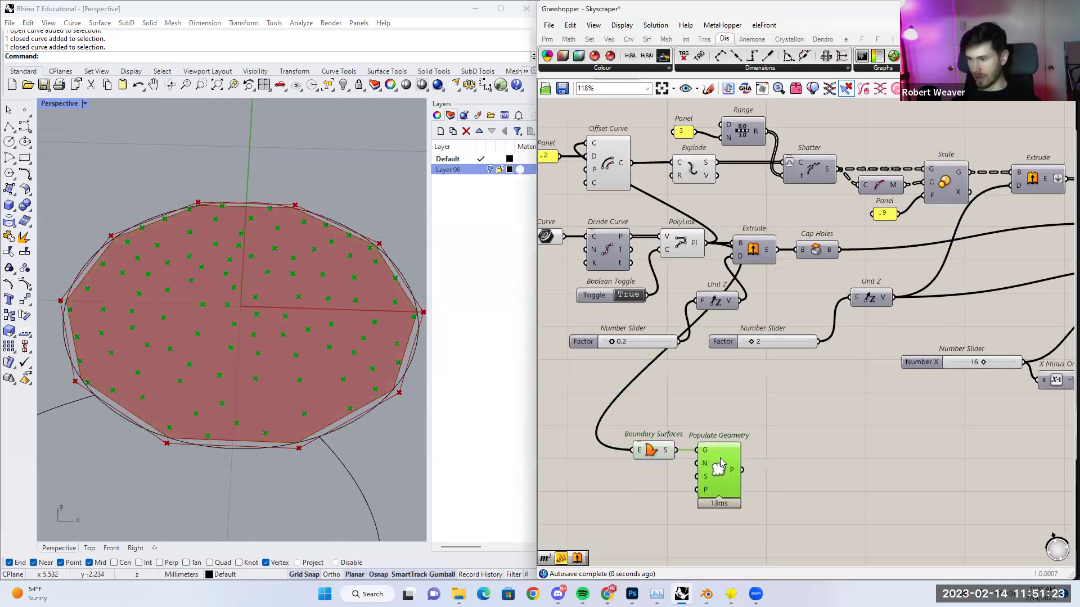
right_drag(315, 337, 394, 366)
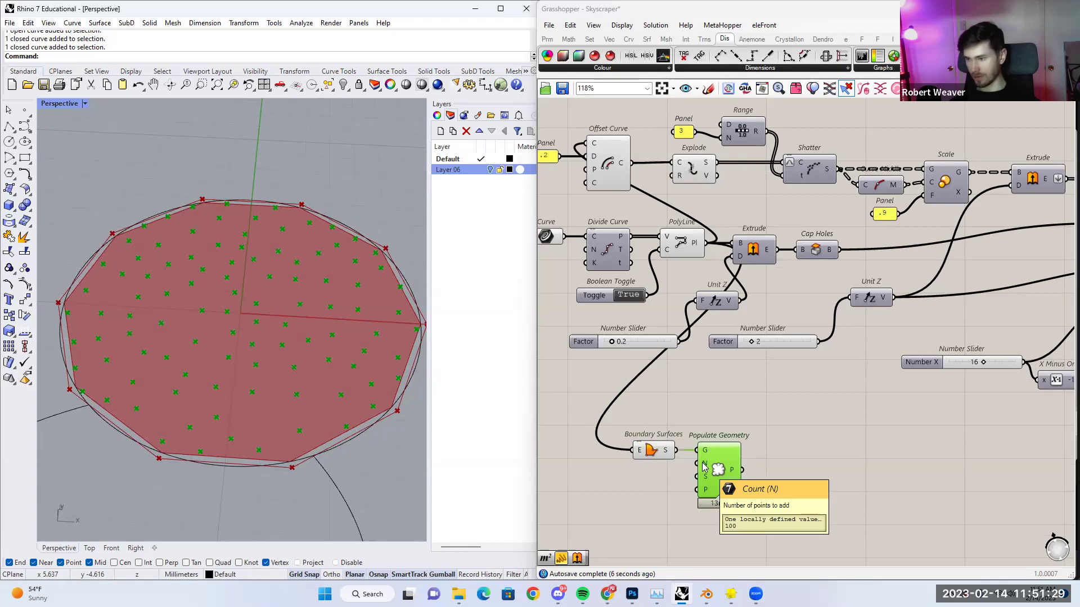
double_click(616, 470)
text(//)
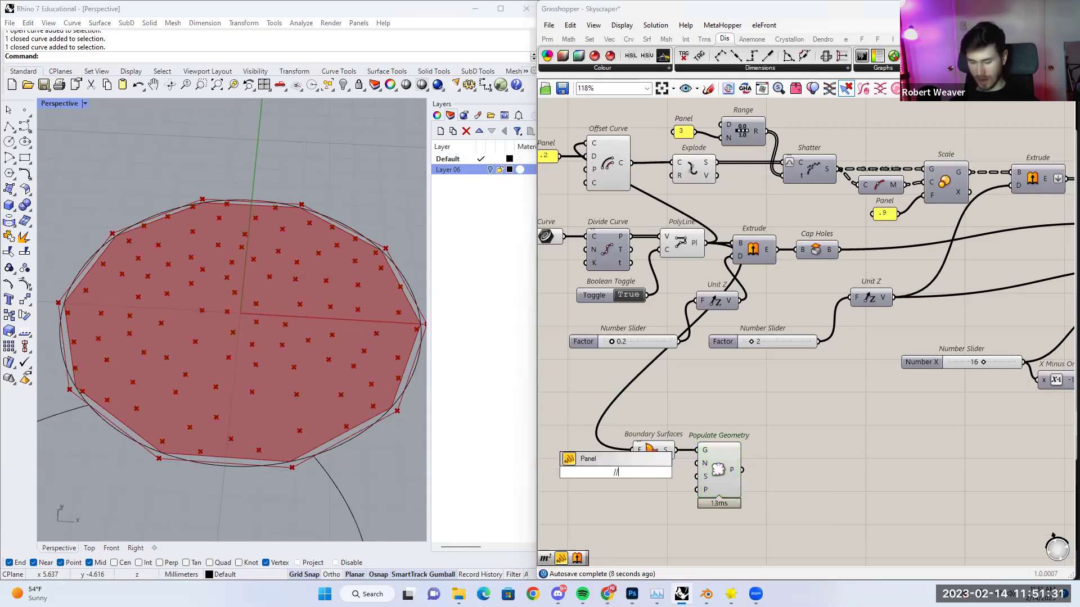
text(4)
key(Return)
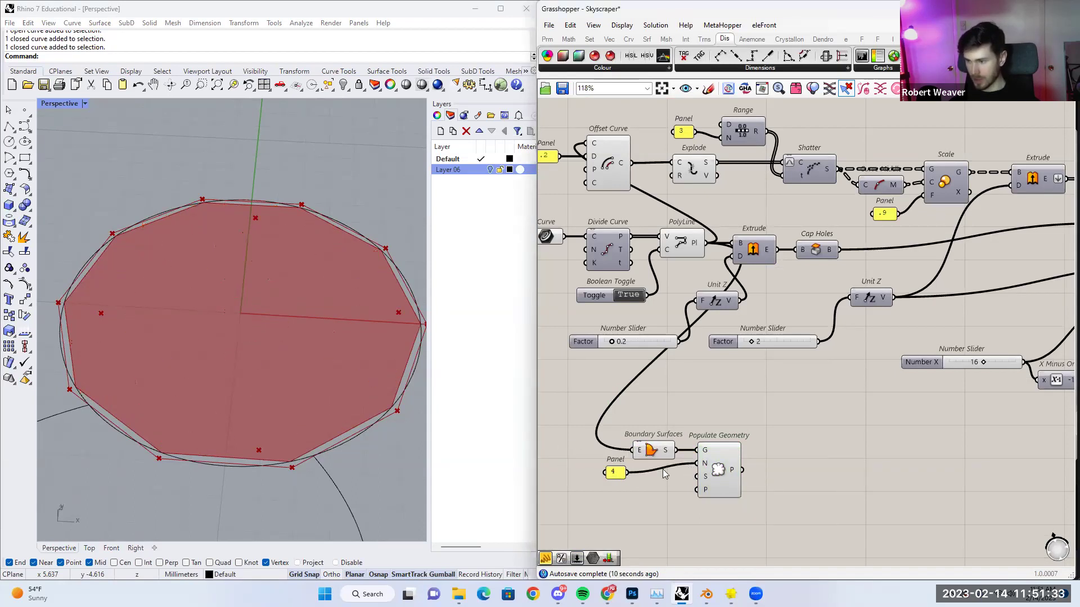
drag(617, 475, 665, 480)
click(716, 470)
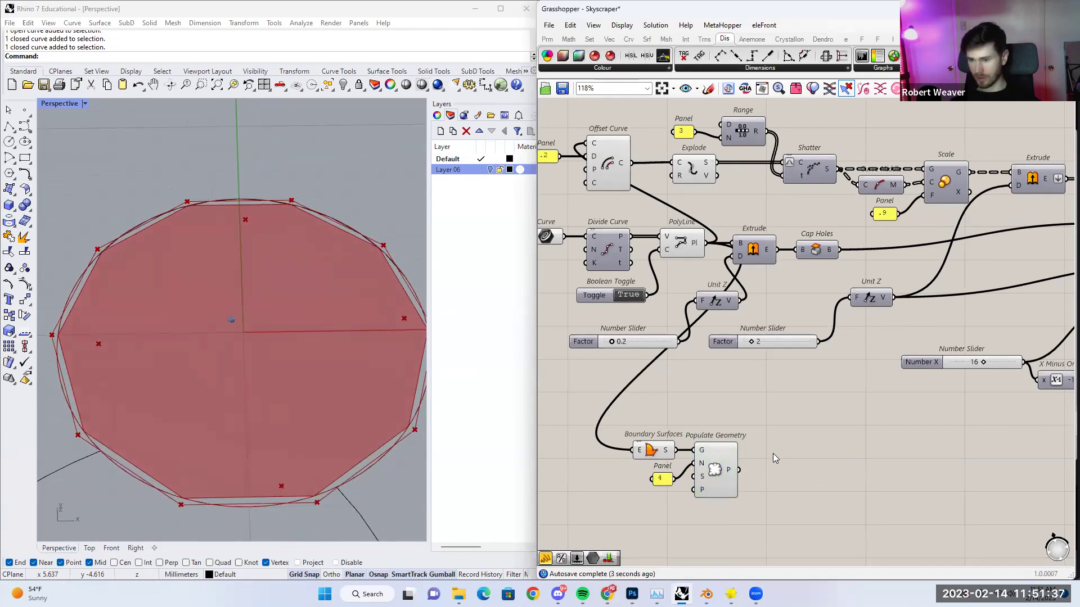
Add a Circle component after Populate Geometry and connect the populated points to its plane input.
click(772, 453)
right_drag(791, 455, 751, 437)
double_click(751, 438)
text(c)
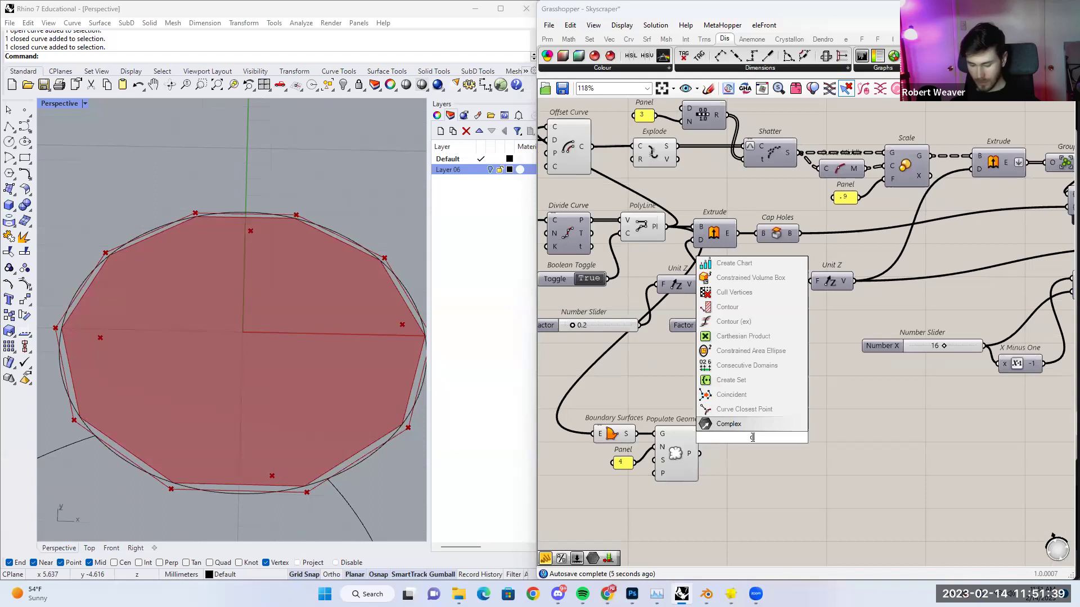
text(ir)
drag(748, 432, 752, 456)
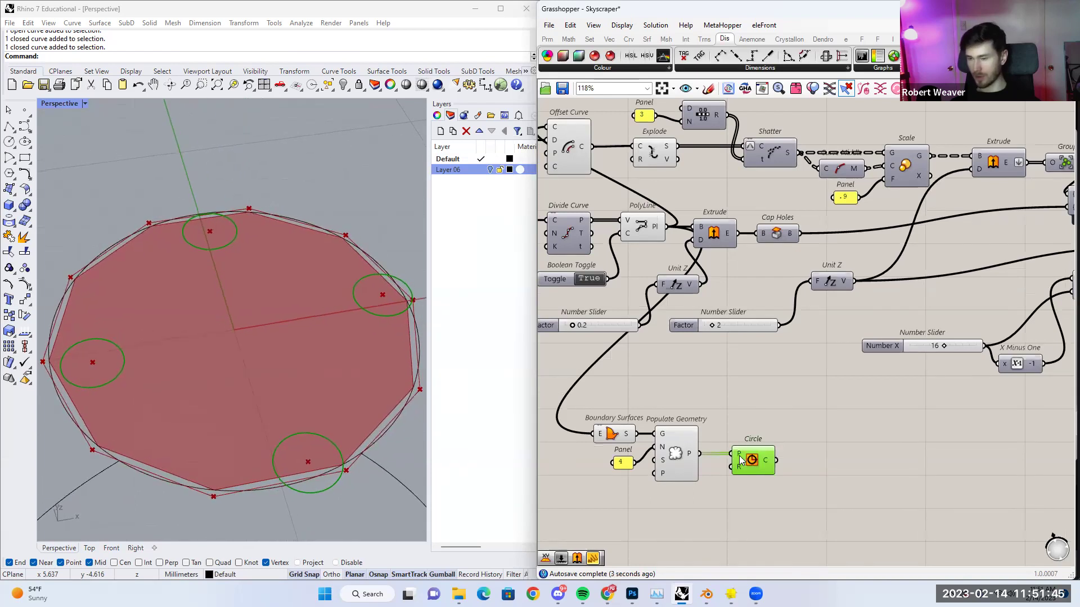
Add a decimal number slider for the Circle's radius, connect it and set it to 0.3.
double_click(703, 498)
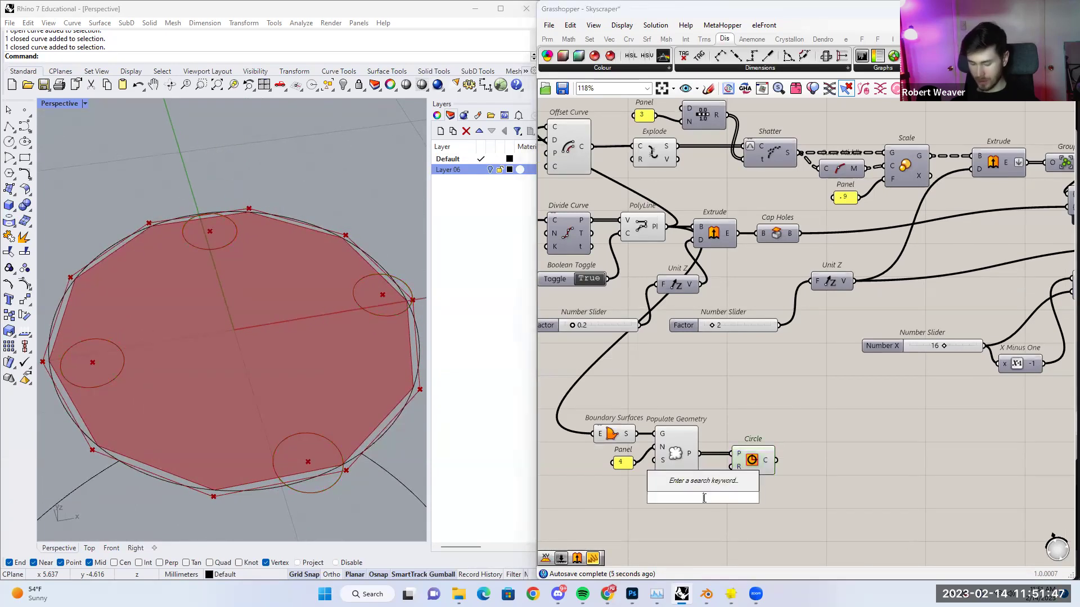
text(.1.)
key(Return)
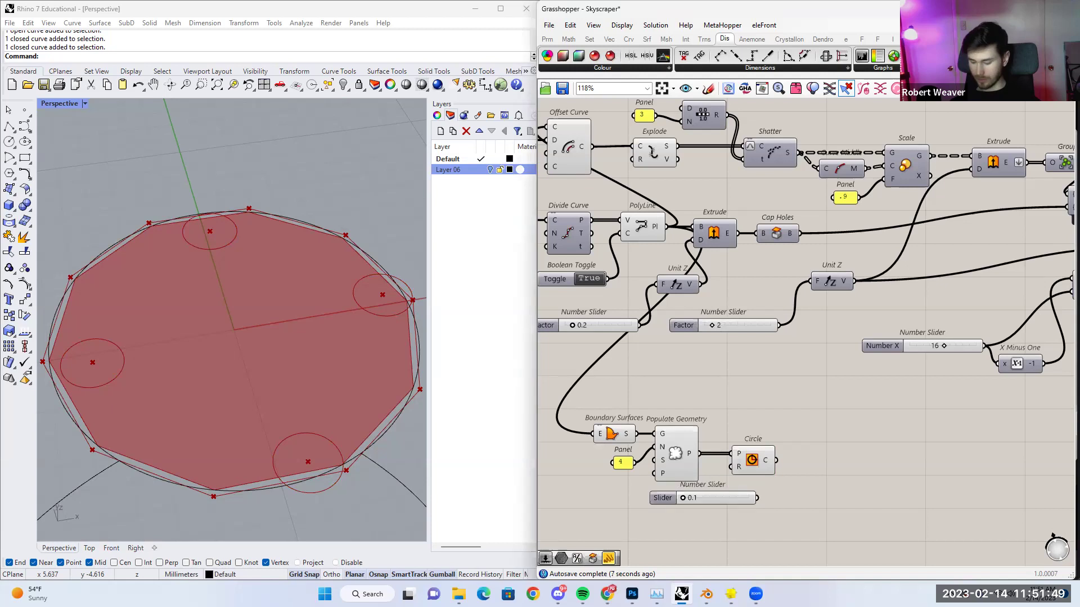
drag(734, 508, 657, 507)
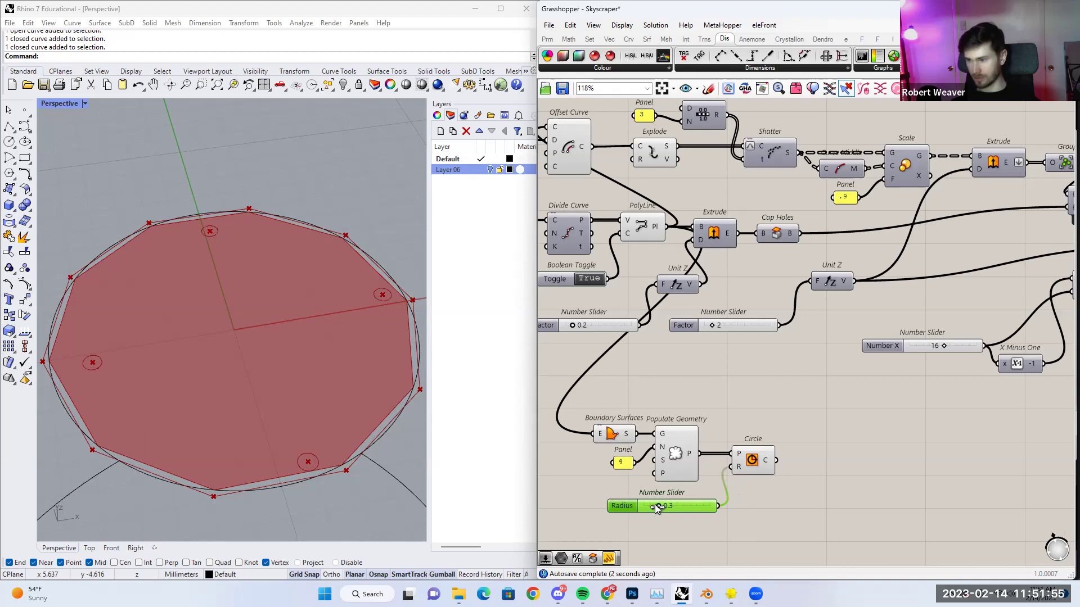
Add an Extrude component after the Circle and connect the circles to its base input.
right_drag(777, 470, 685, 474)
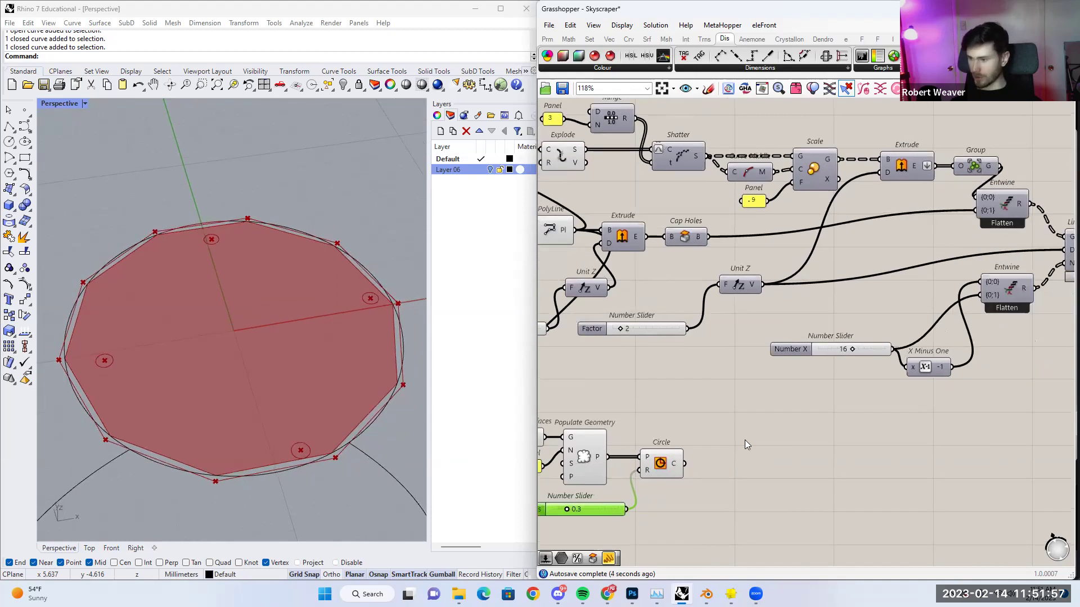
scroll(744, 440, down, 2)
right_drag(794, 436, 776, 423)
double_click(742, 423)
text(ext)
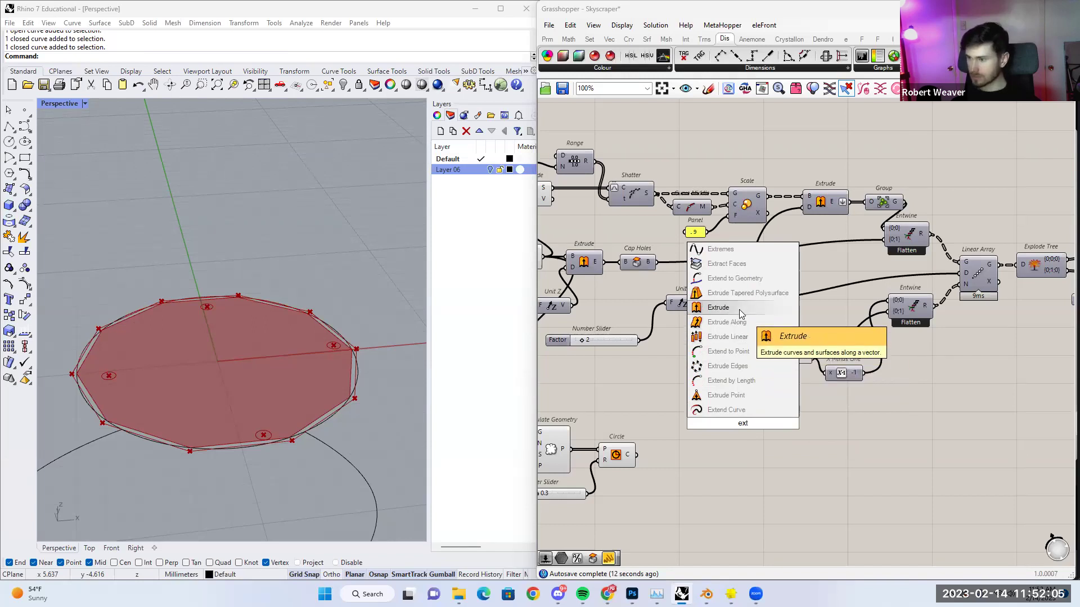
click(731, 308)
drag(753, 427, 741, 453)
click(676, 429)
right_click(676, 428)
click(638, 453)
Move the new Extrude component further along its row, beneath the Entwine component for the counts.
right_drag(787, 442, 704, 438)
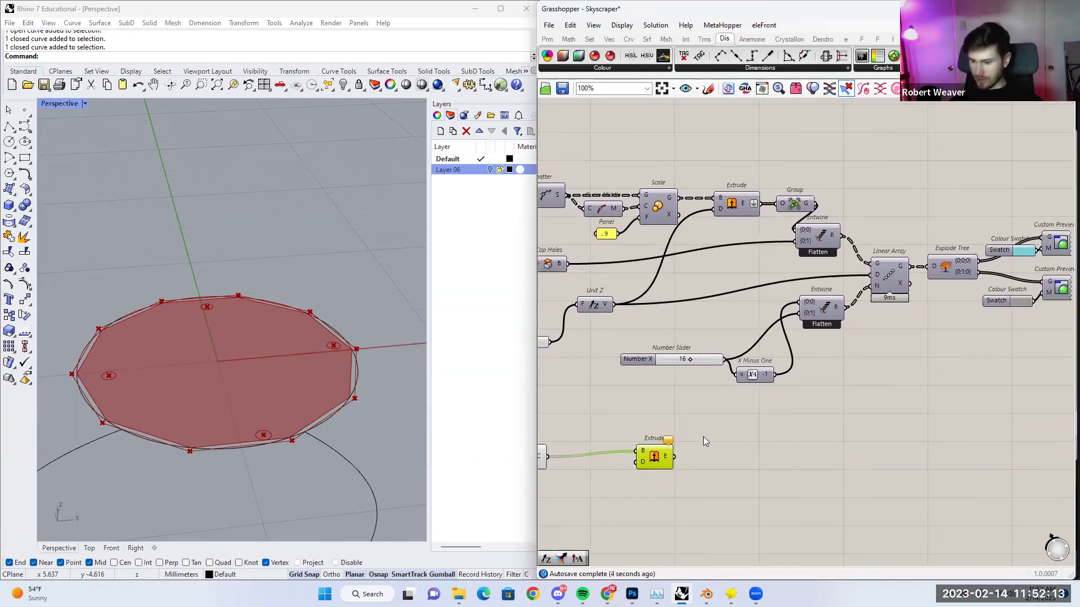
drag(656, 459, 651, 465)
right_drag(637, 427, 664, 424)
drag(677, 461, 881, 461)
right_drag(794, 426, 799, 432)
Add a Multiplication component below X Minus One, between the floor count slider and the circle extrusion.
drag(745, 401, 674, 341)
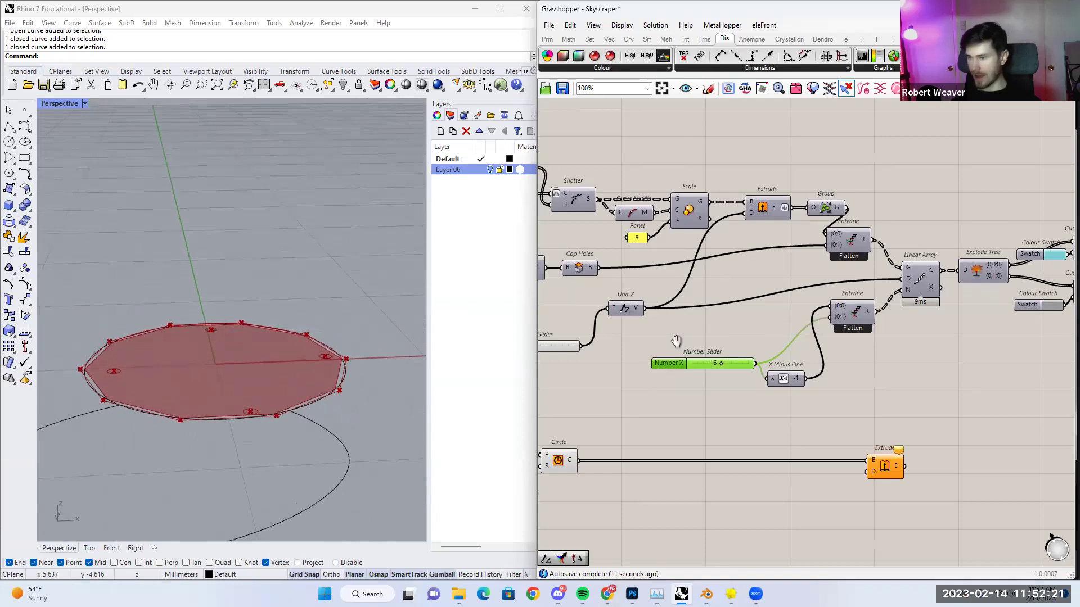
right_drag(654, 347, 706, 350)
right_drag(639, 365, 668, 372)
drag(668, 378, 613, 333)
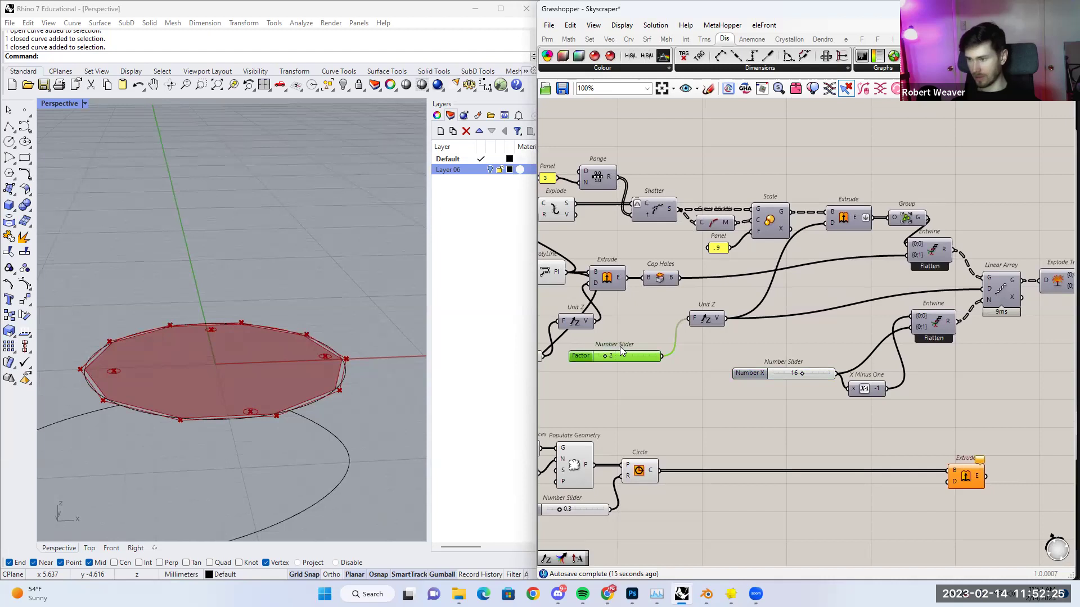
right_drag(816, 415, 783, 412)
double_click(782, 412)
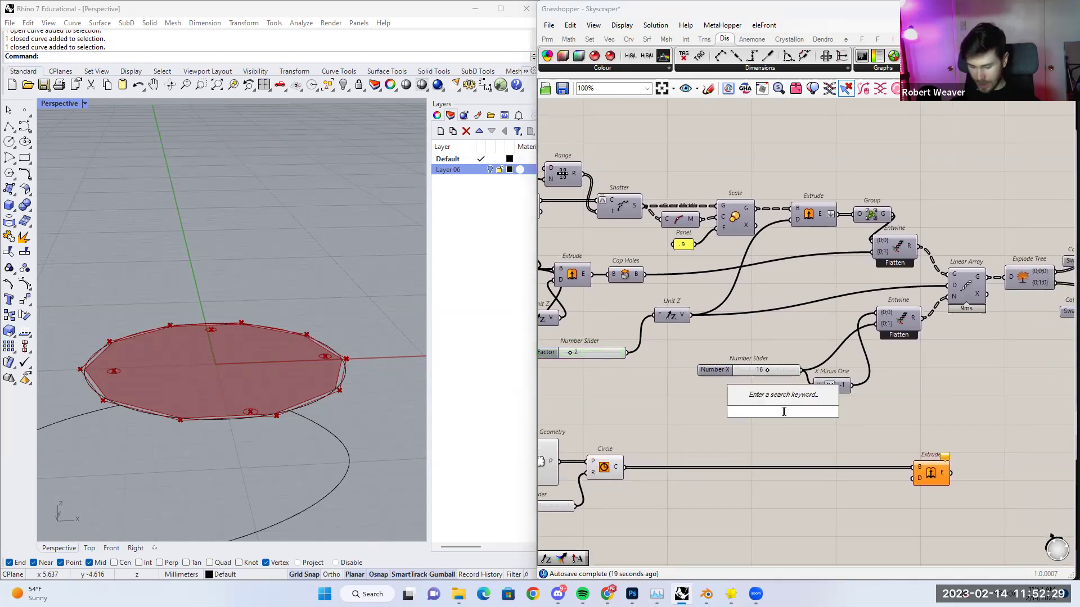
text(*)
key(Return)
drag(790, 422, 837, 438)
click(763, 411)
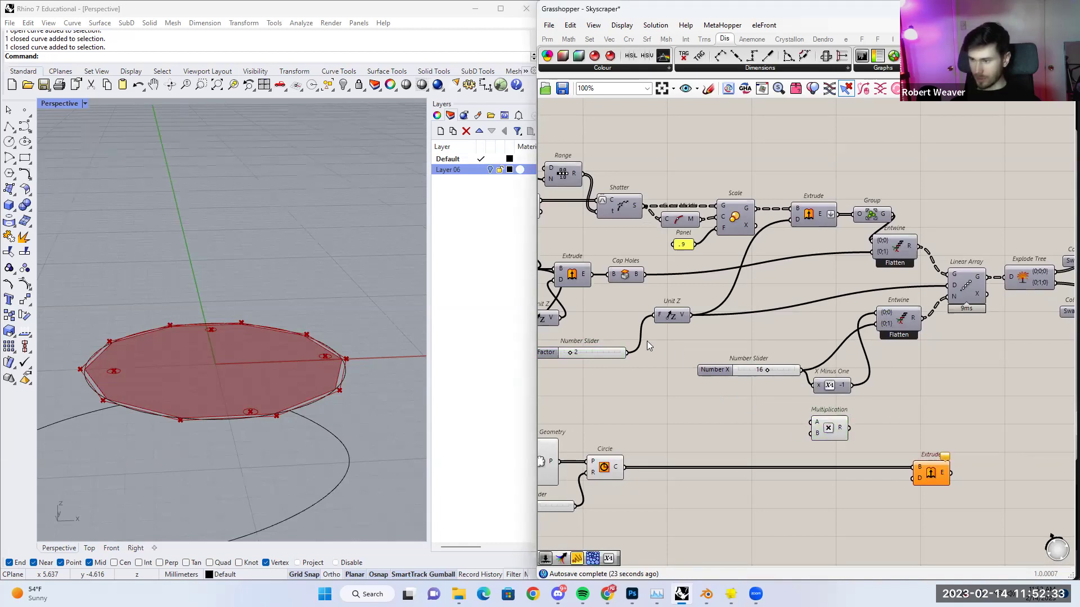
Connect the floor height Factor slider to Multiplication's A input and place the component just above the circle Extrude.
drag(628, 353, 884, 420)
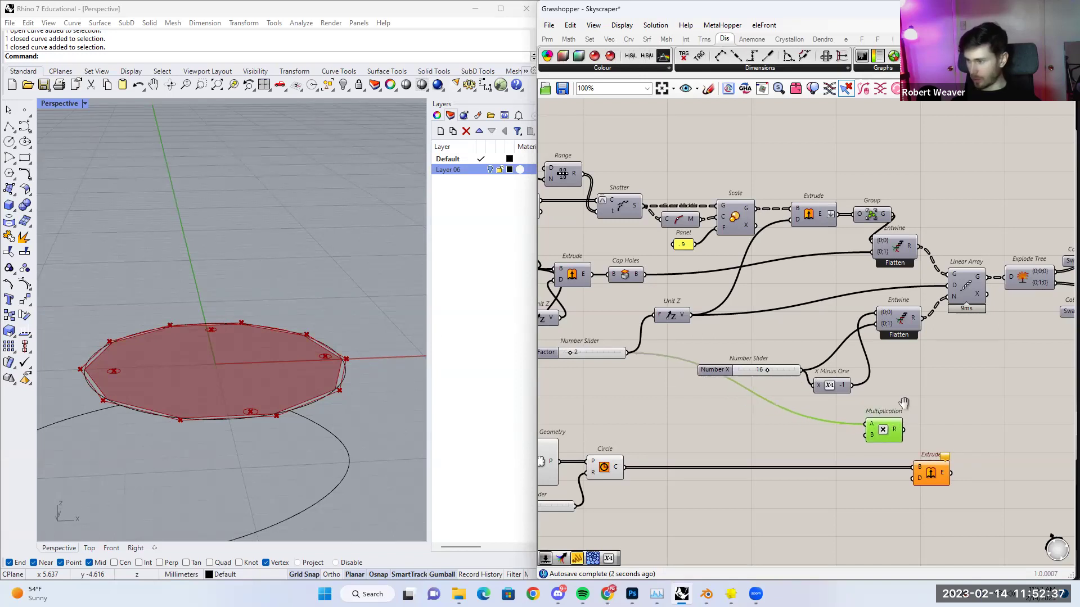
right_drag(912, 394, 869, 389)
click(868, 393)
drag(730, 332, 725, 322)
click(726, 321)
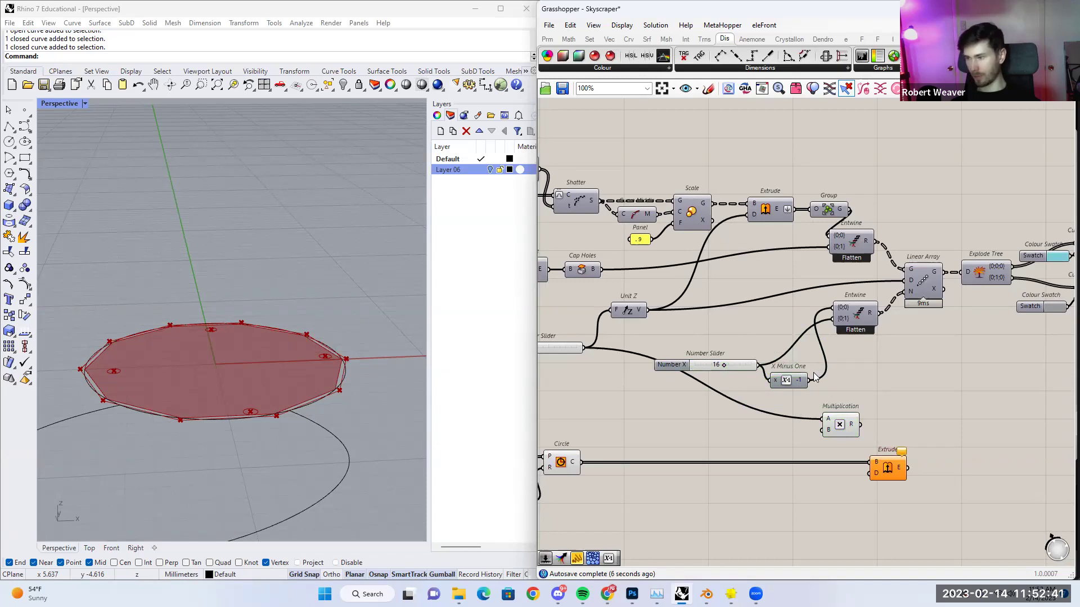
Connect X Minus One's output to Multiplication's B input and move the circle Extrude clear of Multiplication.
right_drag(813, 374, 794, 362)
drag(789, 367, 803, 417)
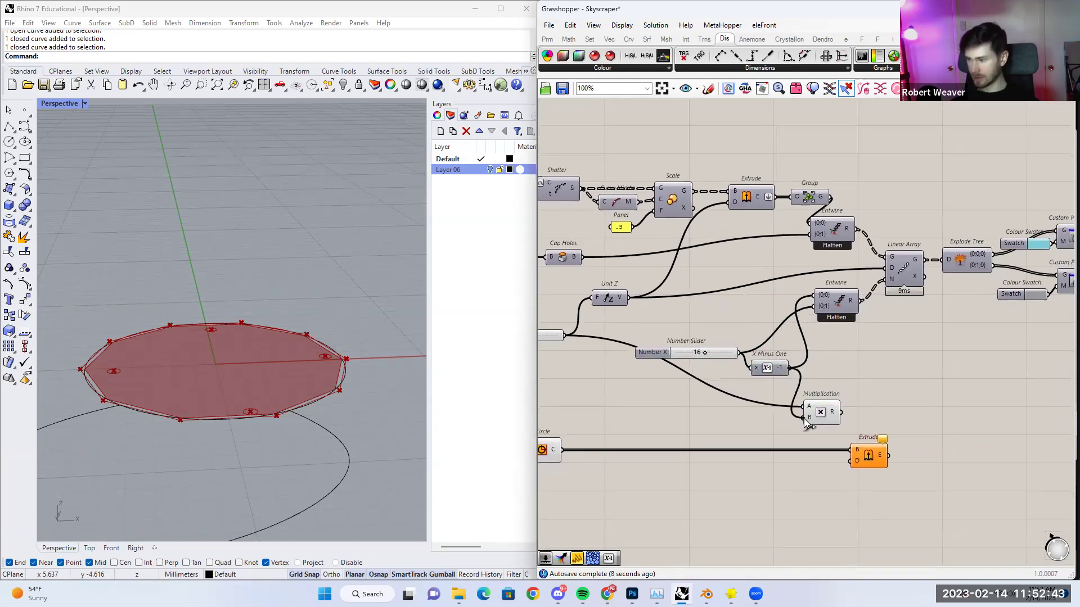
right_drag(821, 418, 781, 415)
drag(834, 456, 873, 481)
Add a Unit Z component beside Multiplication, feed it the multiplication result and connect its vector to the circle Extrude's direction.
double_click(850, 399)
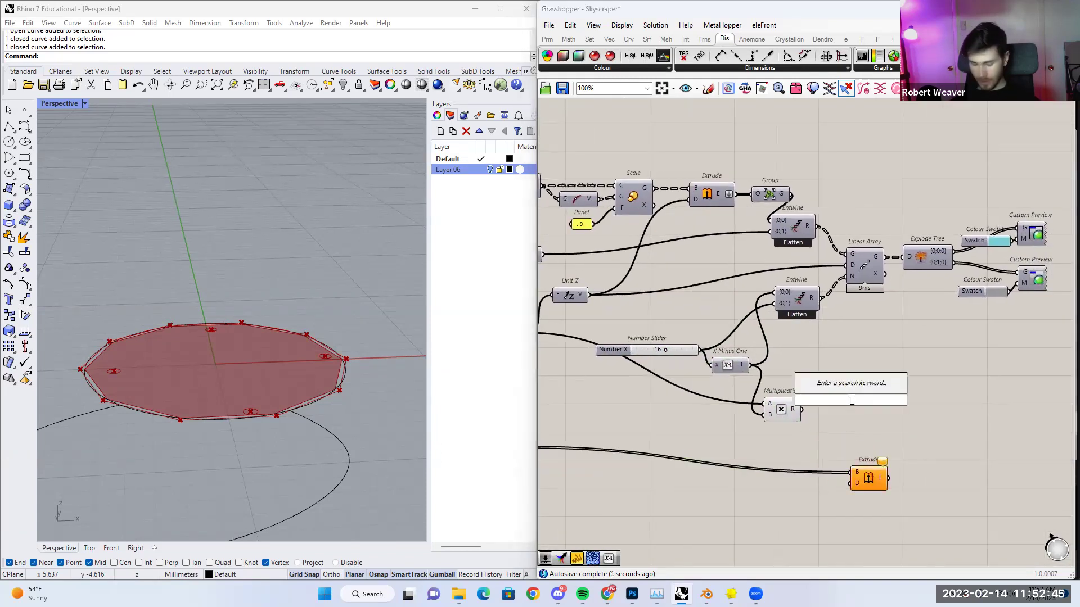
text(z)
click(851, 387)
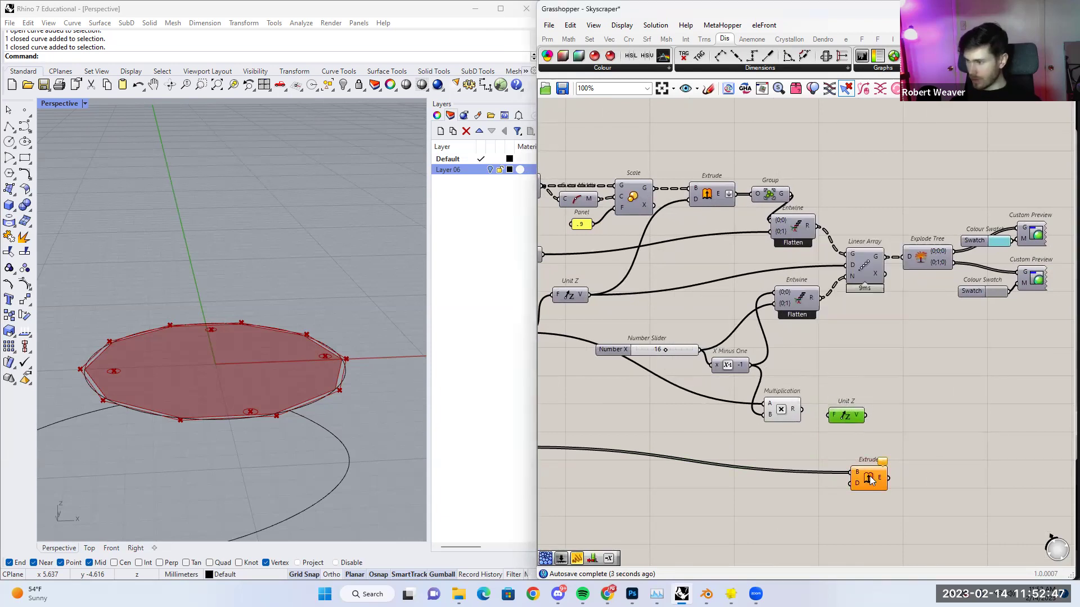
drag(871, 480, 889, 454)
mouse_move(793, 413)
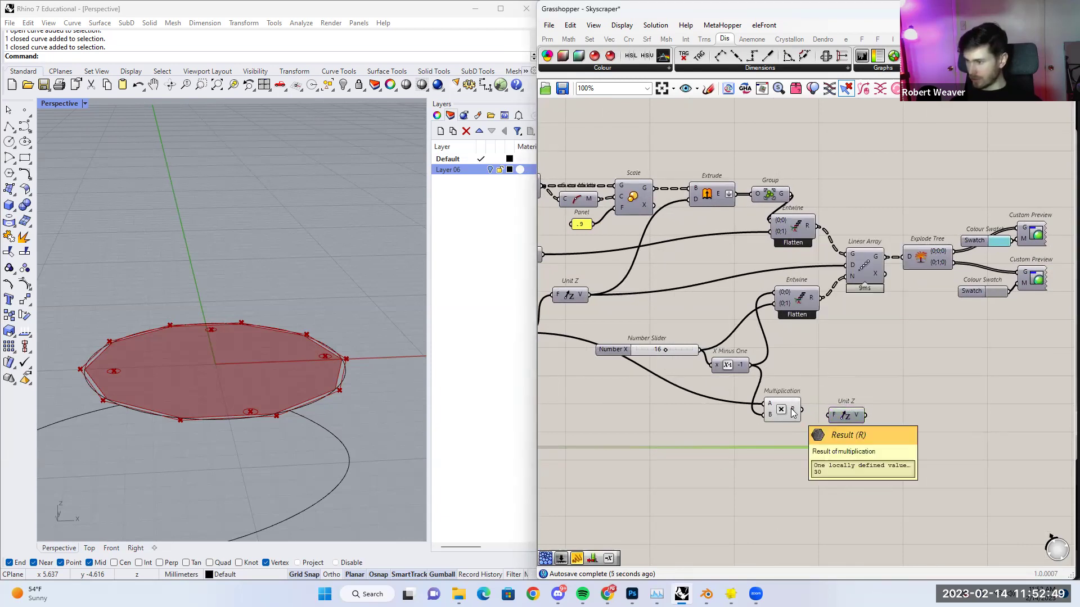
drag(801, 410, 890, 449)
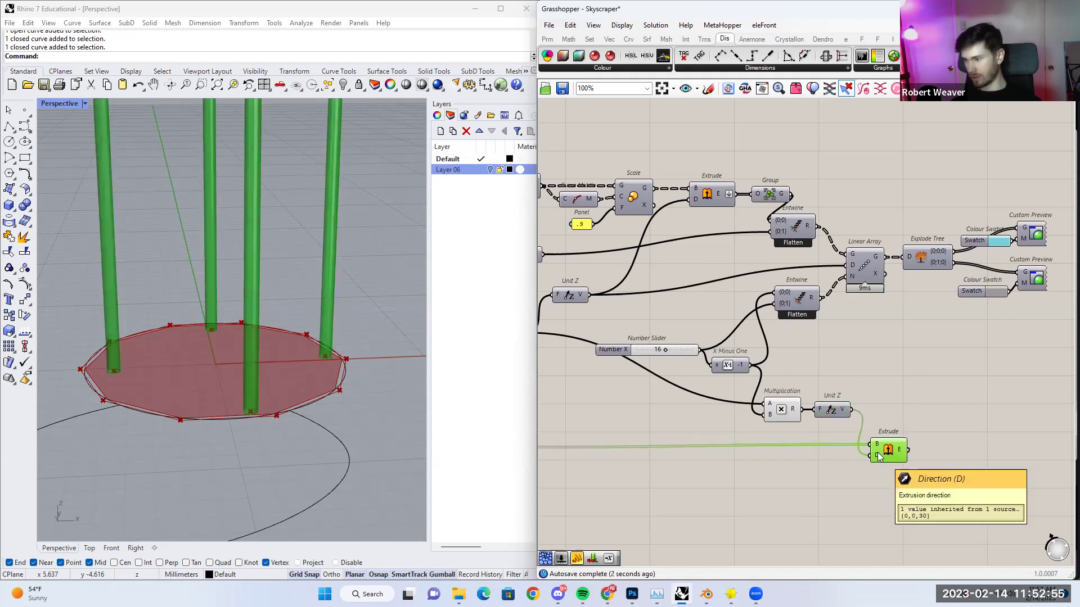
Turn on the preview of both Custom Preview components and their colour swatches.
right_drag(864, 394, 817, 402)
right_drag(1005, 316, 937, 360)
drag(948, 368, 879, 216)
middle_click(880, 216)
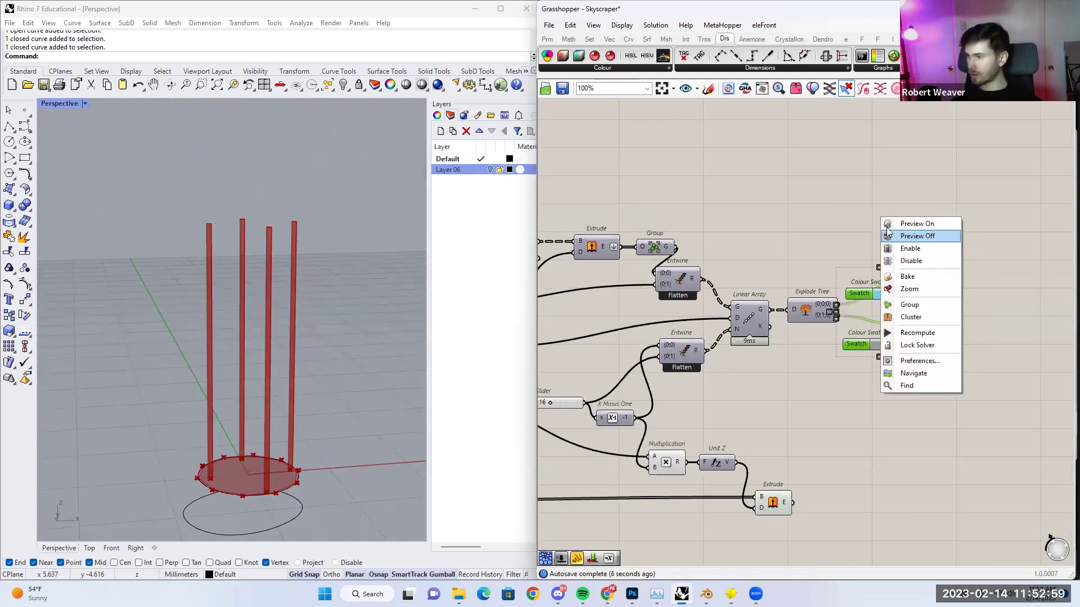
click(888, 224)
right_drag(835, 431, 813, 433)
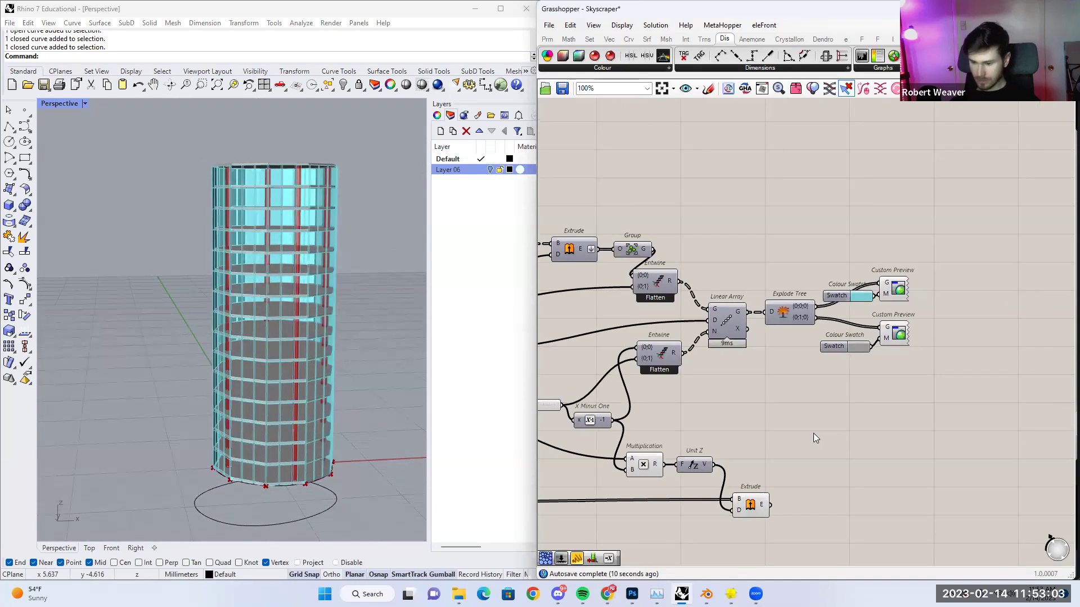
Add a Cap Holes component after the circle Extrude and connect the extruded columns to it.
scroll(813, 433, up, 2)
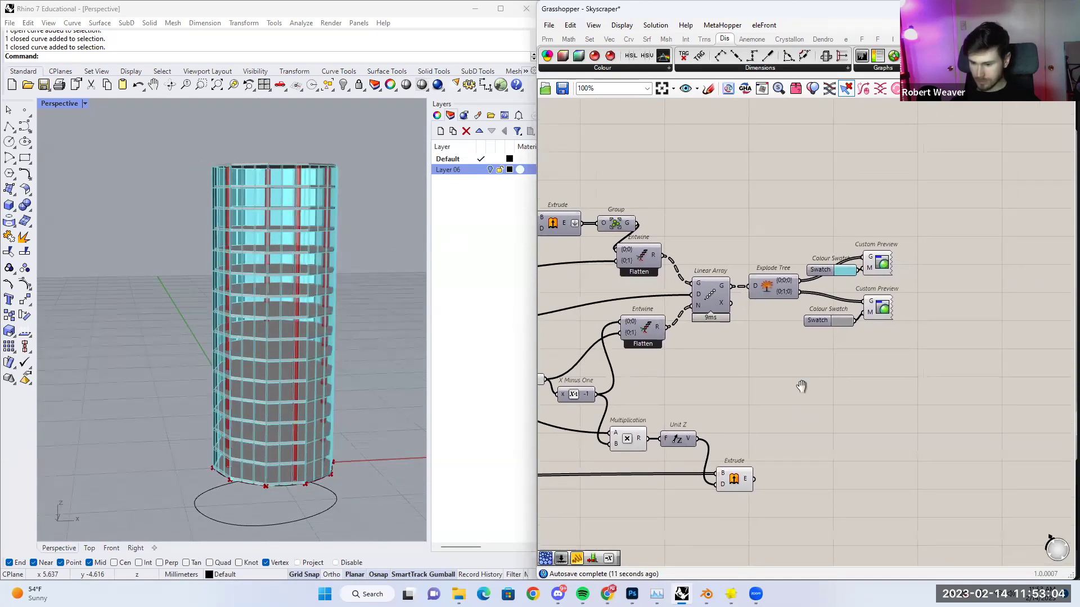
double_click(771, 426)
text(cap)
click(782, 416)
drag(787, 446, 787, 469)
mouse_move(810, 468)
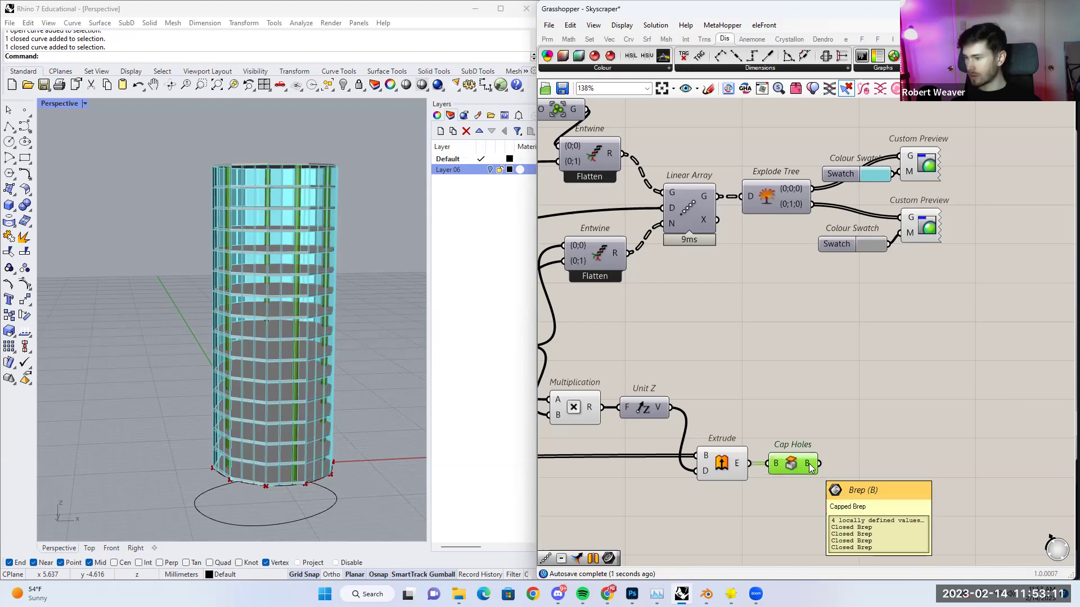
right_drag(810, 468, 732, 460)
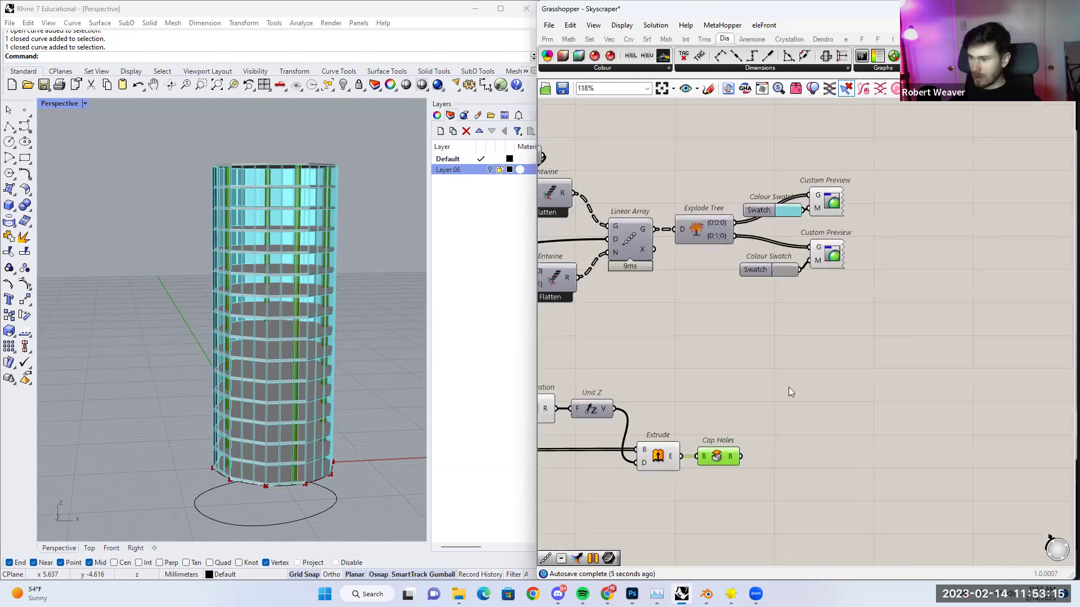
Duplicate the grey Colour Swatch and Custom Preview below the originals and connect the capped columns to the copy's geometry input.
scroll(788, 387, down, 2)
drag(839, 326, 849, 389)
drag(734, 476, 842, 389)
Turn off the preview of the column Multiplication, Unit Z, Extrude and Cap Holes components.
right_drag(799, 488, 851, 482)
drag(795, 510, 577, 381)
right_click(623, 360)
click(634, 368)
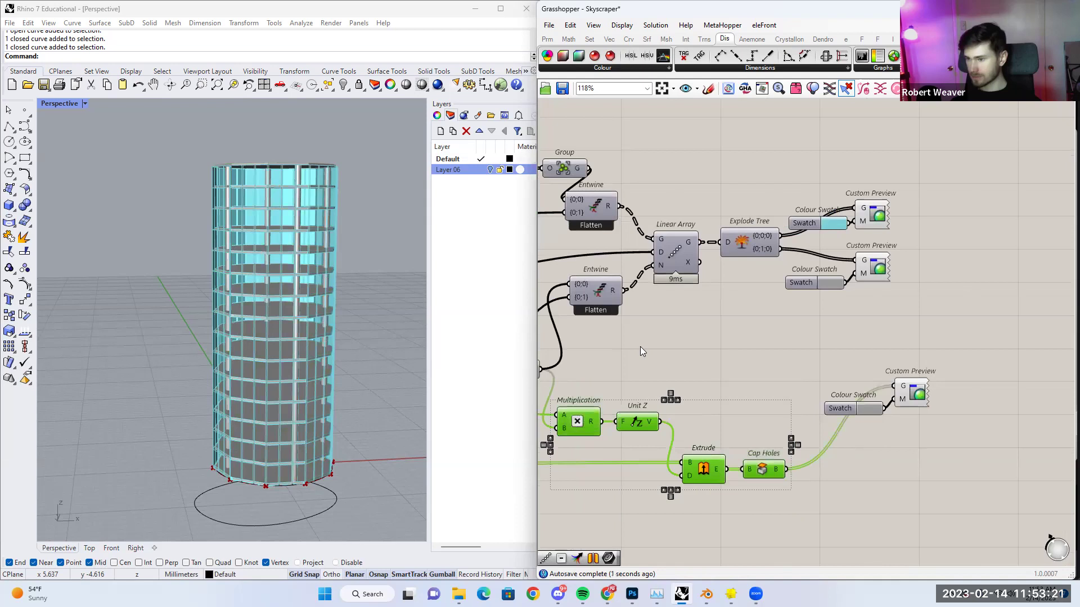
click(641, 347)
right_drag(726, 360, 717, 366)
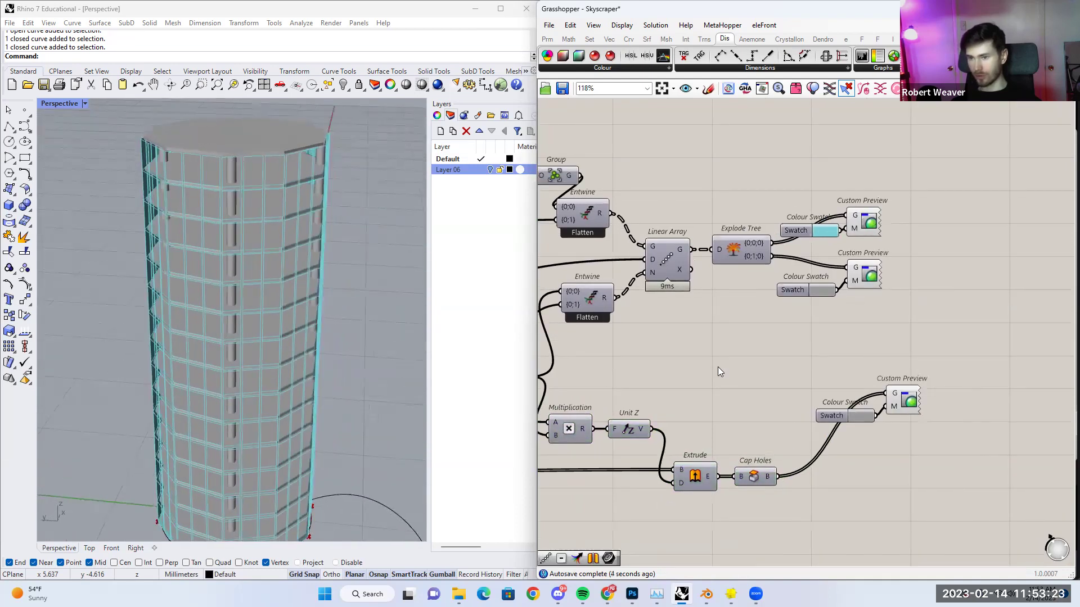
Turn off the preview of the Boundary Surfaces, Populate Geometry and Circle group that generates the column bases.
right_drag(761, 387, 902, 365)
scroll(888, 378, down, 3)
right_drag(737, 426, 813, 410)
scroll(759, 416, up, 1)
drag(847, 431, 624, 317)
right_click(623, 317)
click(636, 336)
click(616, 318)
Review the required plug-ins panel and LunchBox's structure components, including Diagrid Structure.
right_drag(620, 324, 635, 403)
right_drag(683, 152, 671, 326)
scroll(612, 257, up, 3)
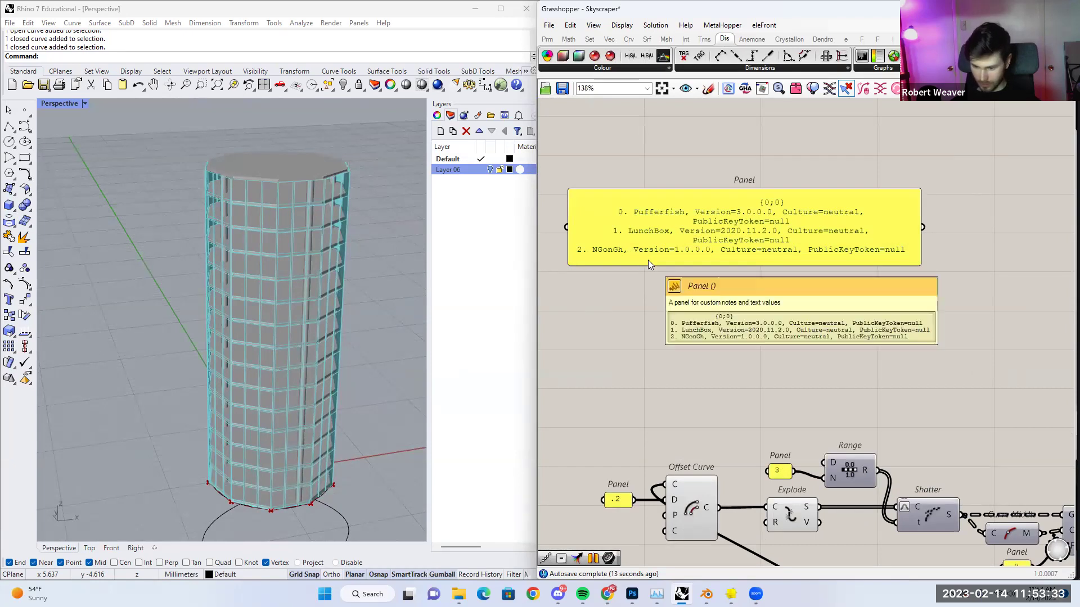
click(924, 39)
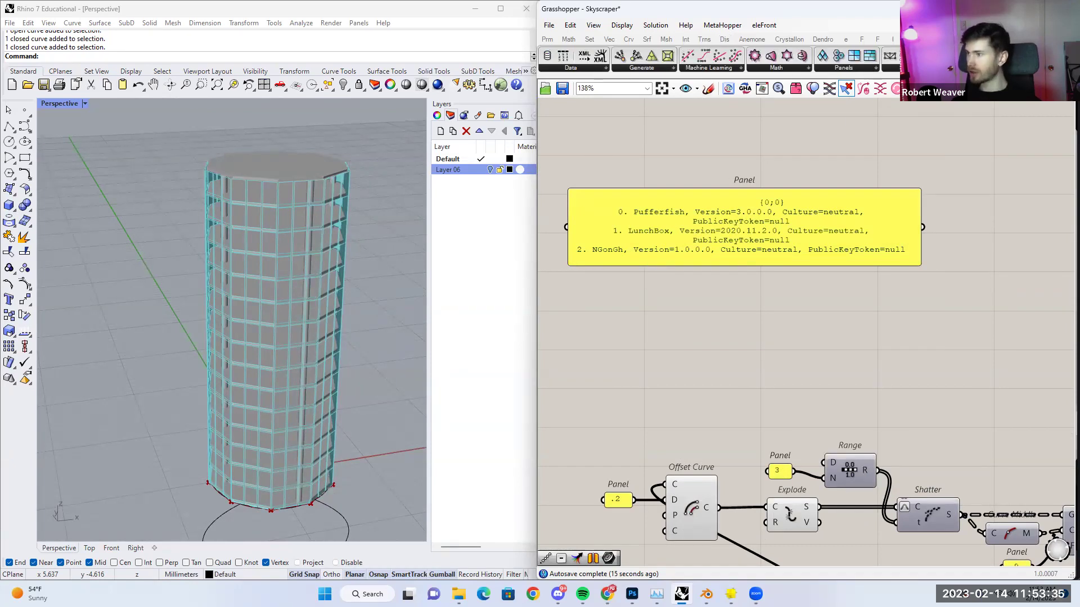
click(915, 67)
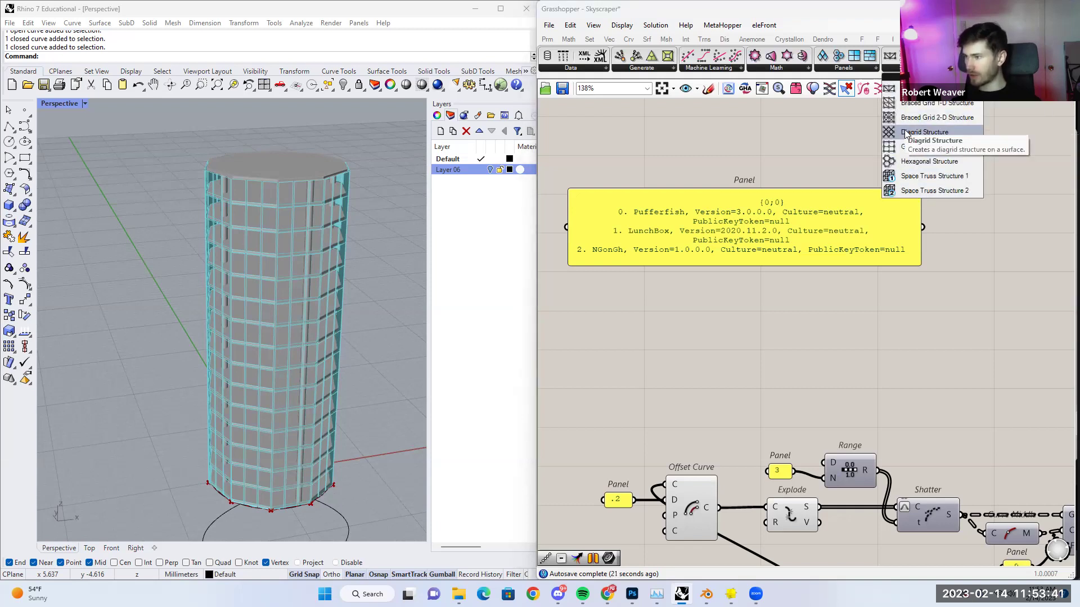
scroll(774, 277, down, 4)
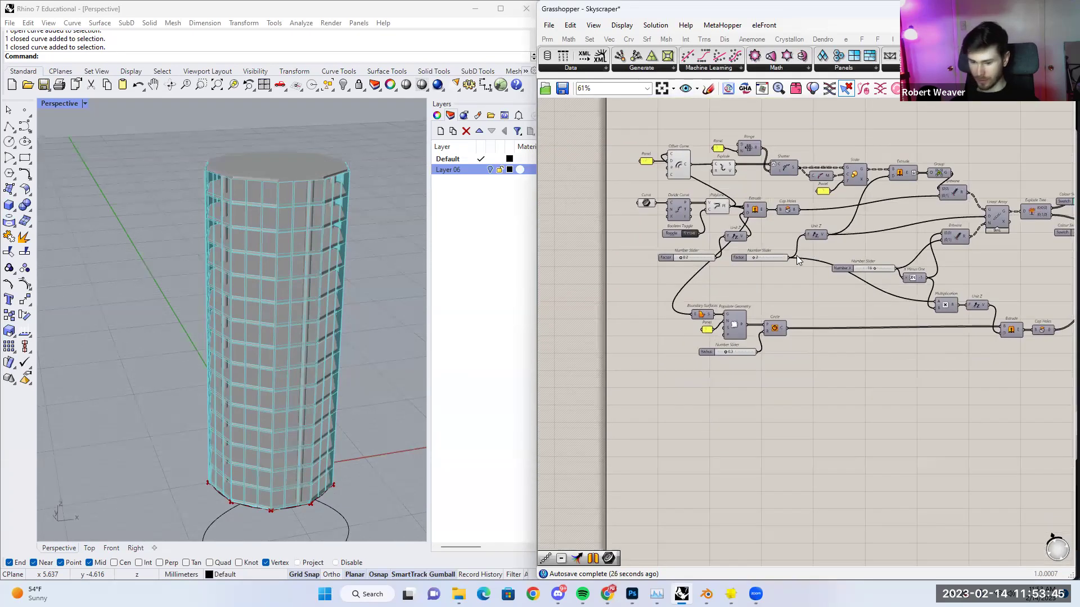
right_drag(810, 335, 814, 424)
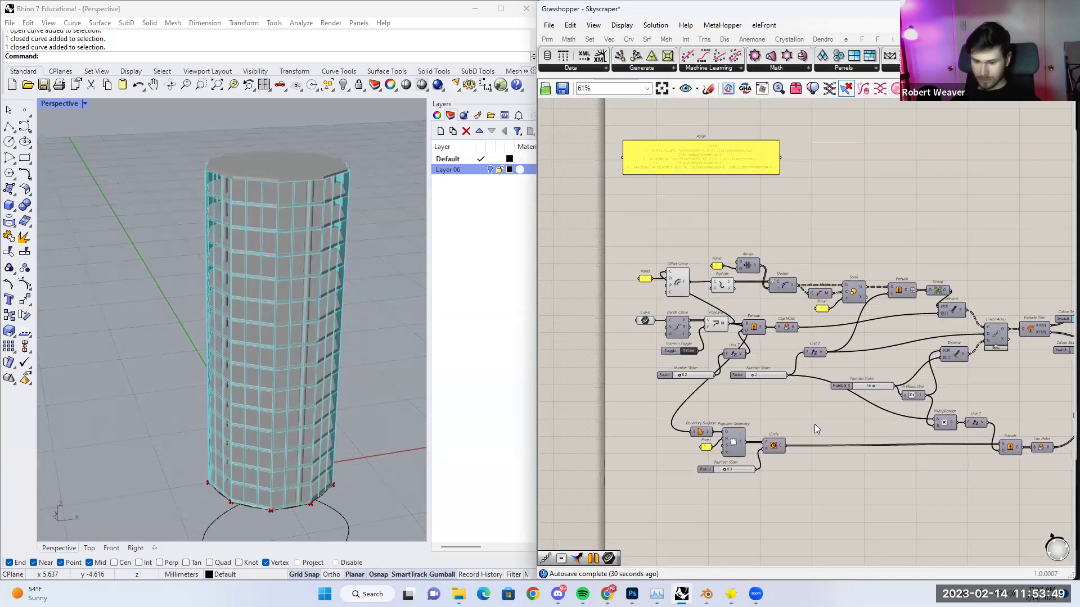
Examine the Explode and Offset Curve results along the base edge of the tower in the Rhino viewport.
scroll(765, 376, up, 3)
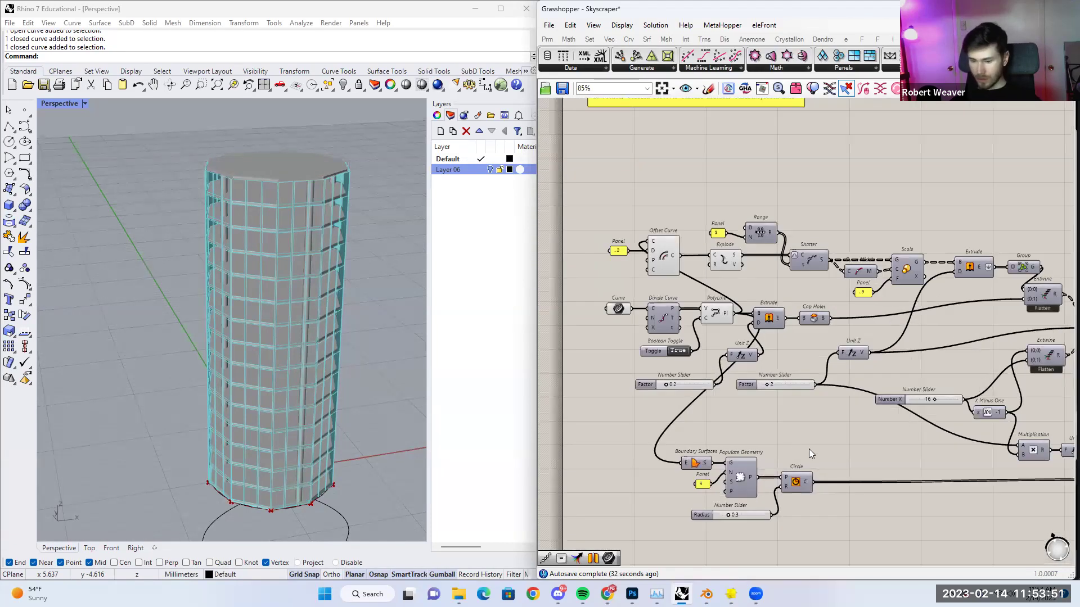
click(727, 262)
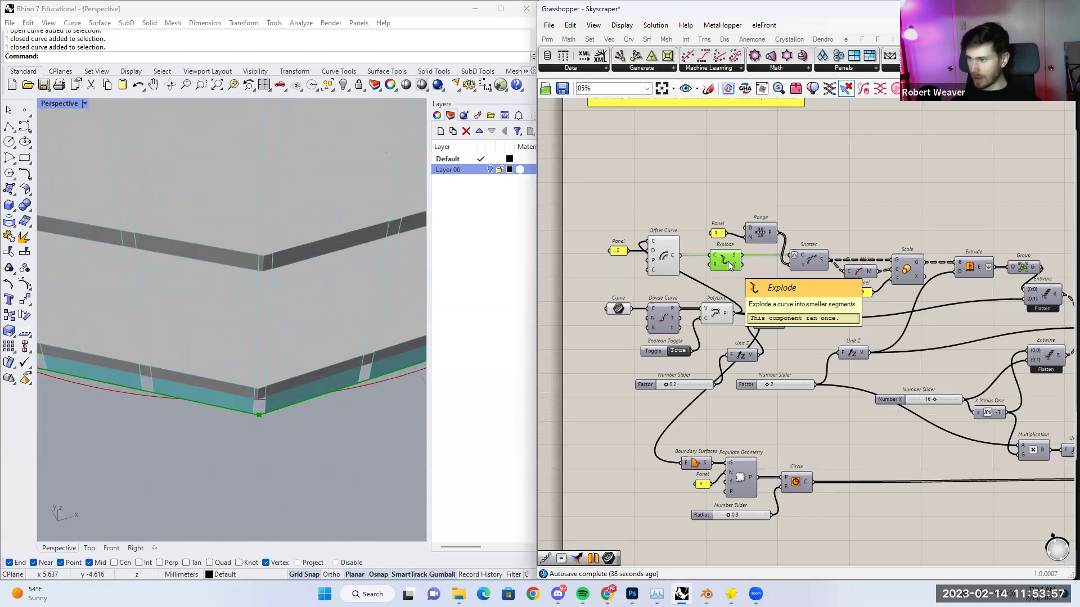
mouse_move(738, 258)
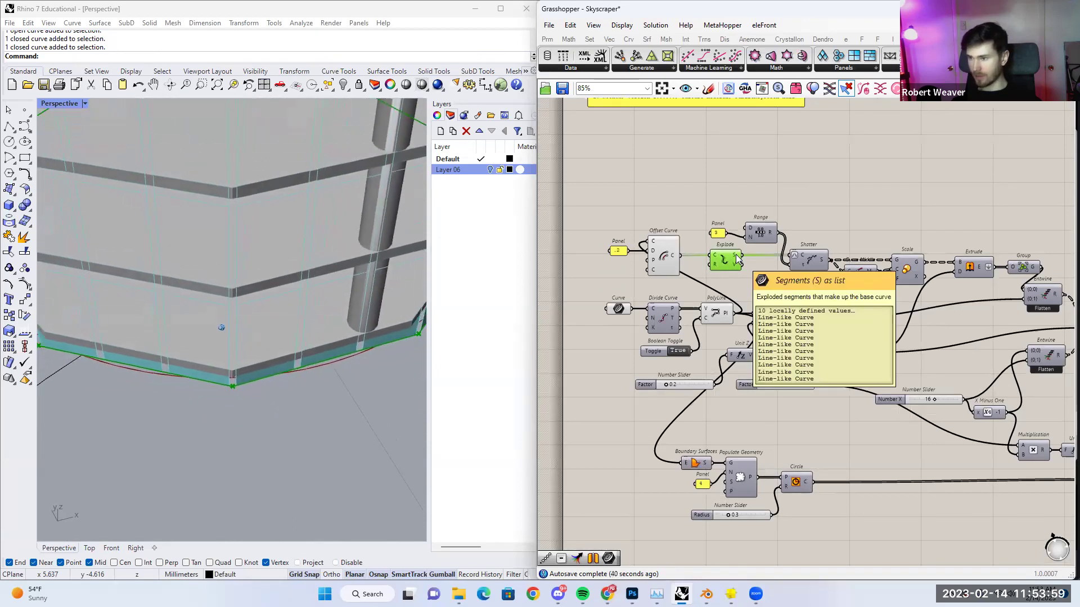
click(185, 416)
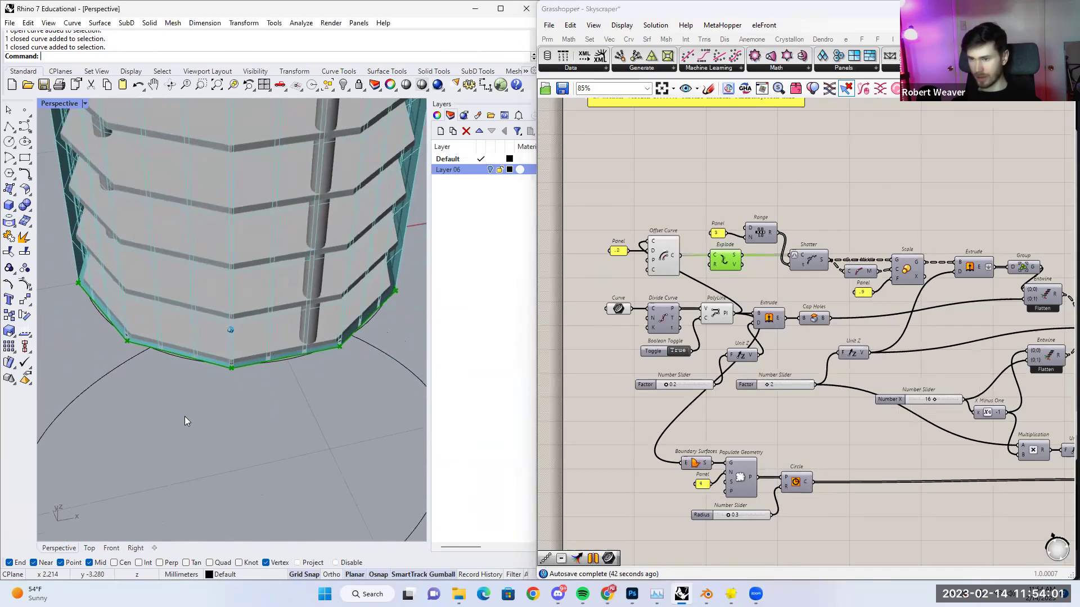
mouse_move(357, 259)
right_down()
mouse_move(436, 313)
mouse_move(246, 391)
mouse_move(309, 351)
right_up()
right_drag(737, 282, 740, 257)
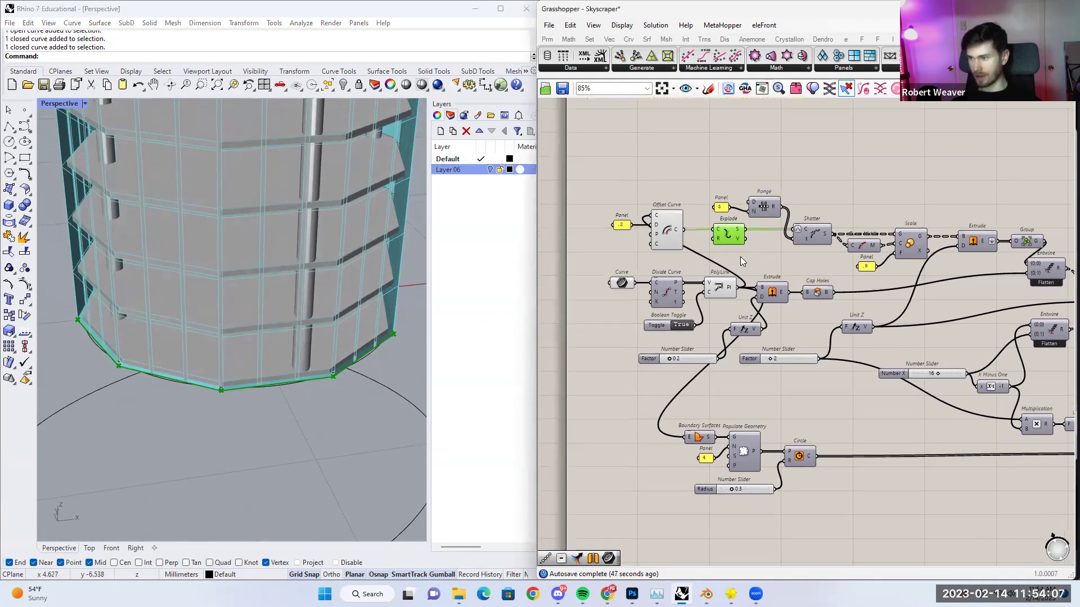
click(672, 233)
click(734, 232)
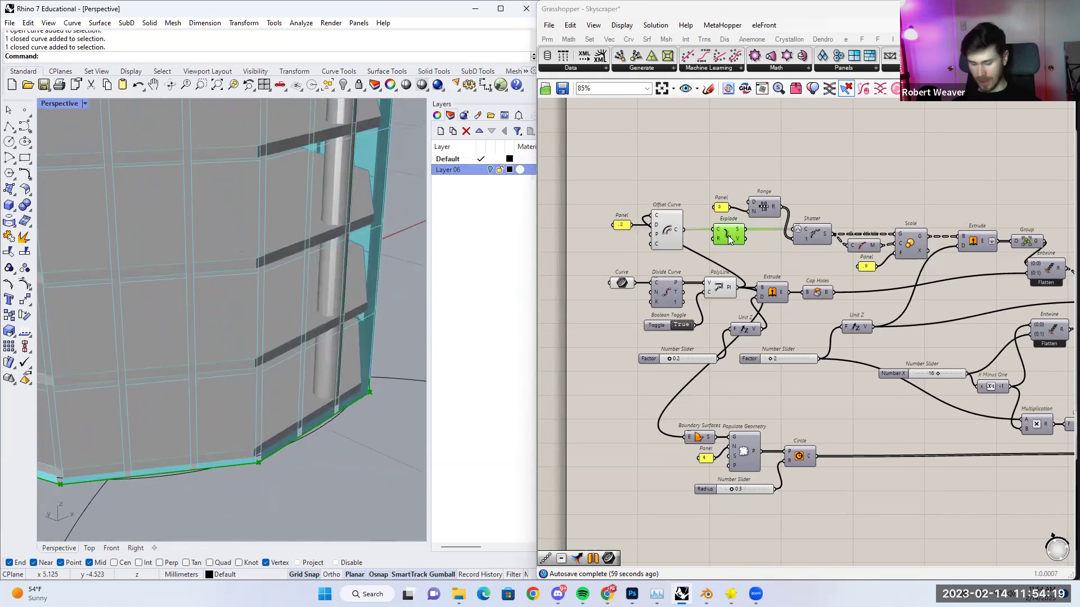
Duplicate the Explode component and place the copy below the Circle and its radius slider.
key(ctrl+v)
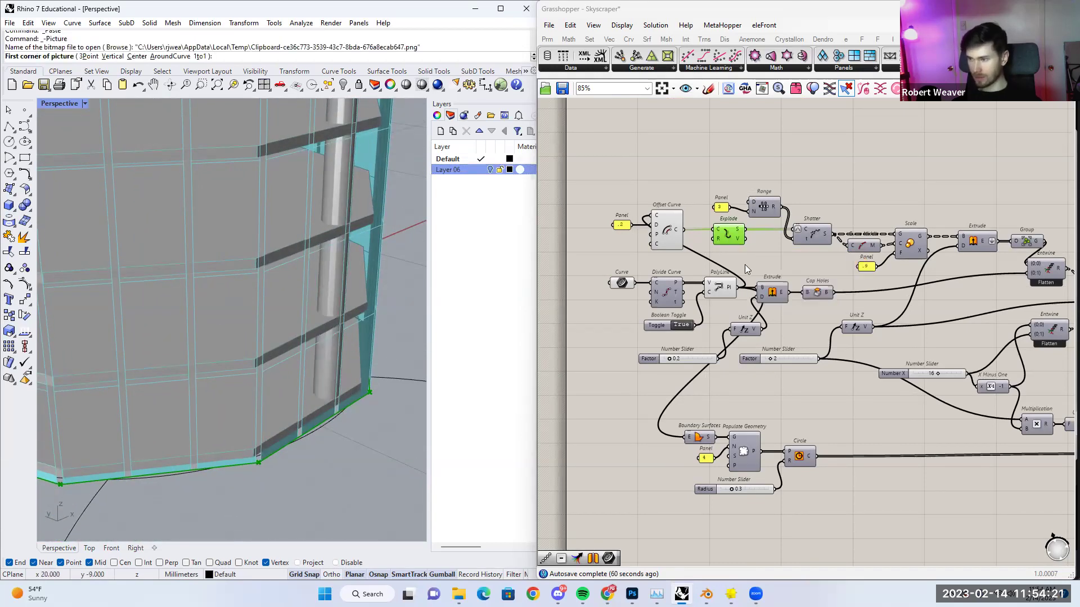
alt+drag(732, 239, 795, 545)
right_drag(811, 509, 803, 470)
click(803, 472)
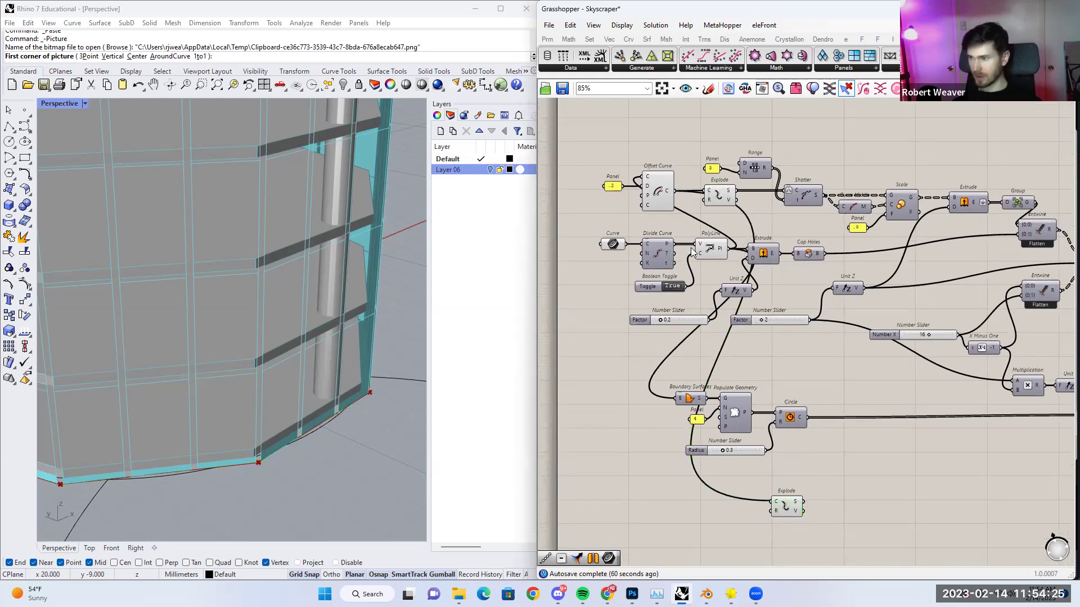
Connect the PolyLine output to the duplicated Explode's curve input, replacing the Offset Curve connection.
click(661, 193)
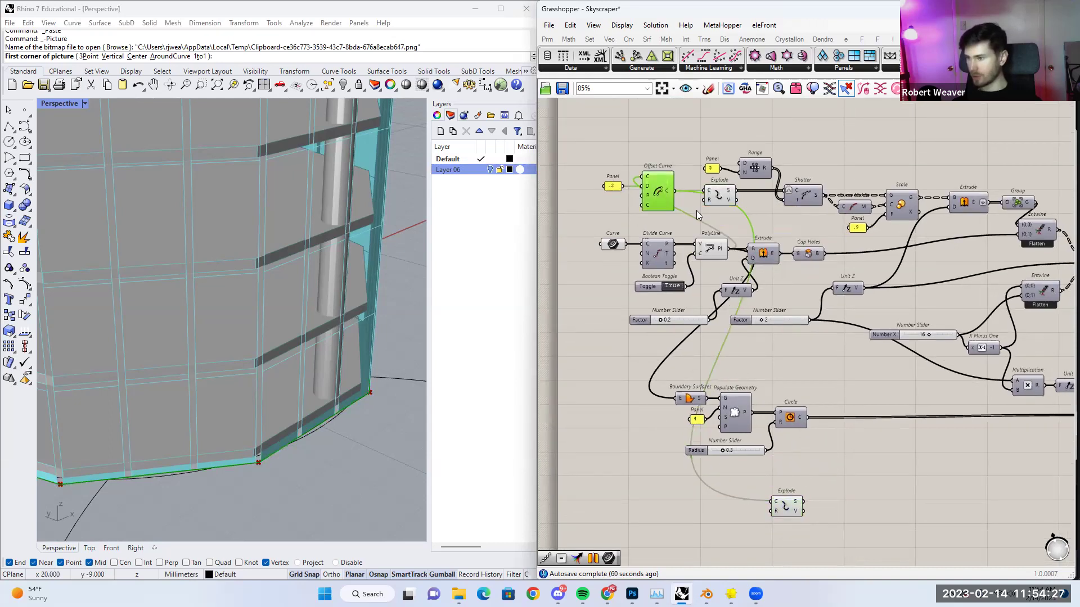
click(714, 251)
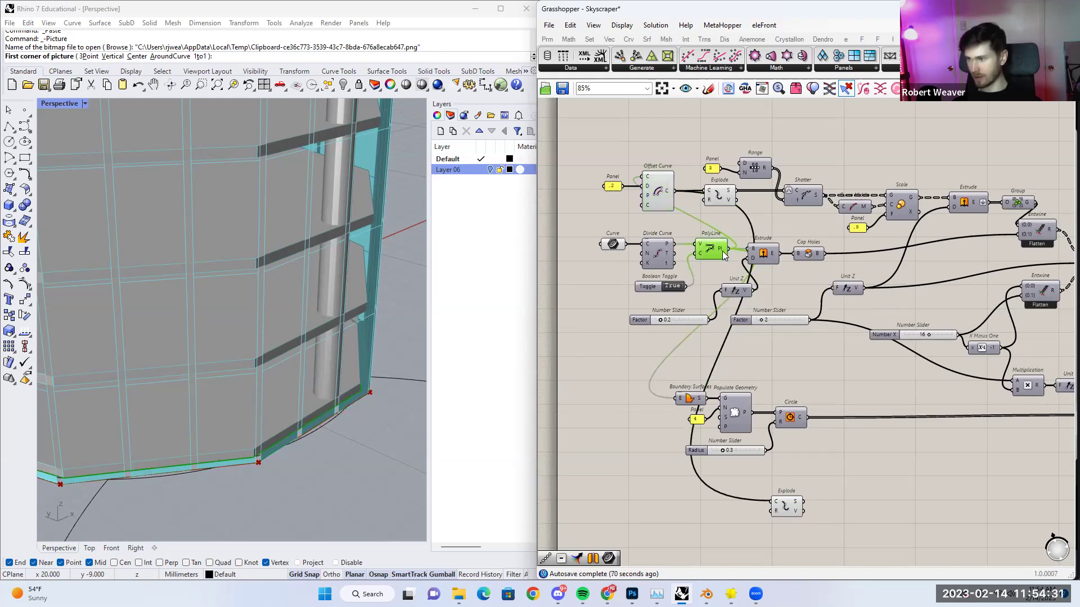
drag(727, 249, 775, 498)
right_drag(785, 490, 772, 460)
click(771, 471)
Turn off the preview of all three Custom Preview components and their colour swatches.
scroll(769, 473, down, 4)
right_drag(1022, 420, 911, 433)
scroll(911, 432, up, 2)
drag(956, 437, 861, 284)
middle_click(868, 254)
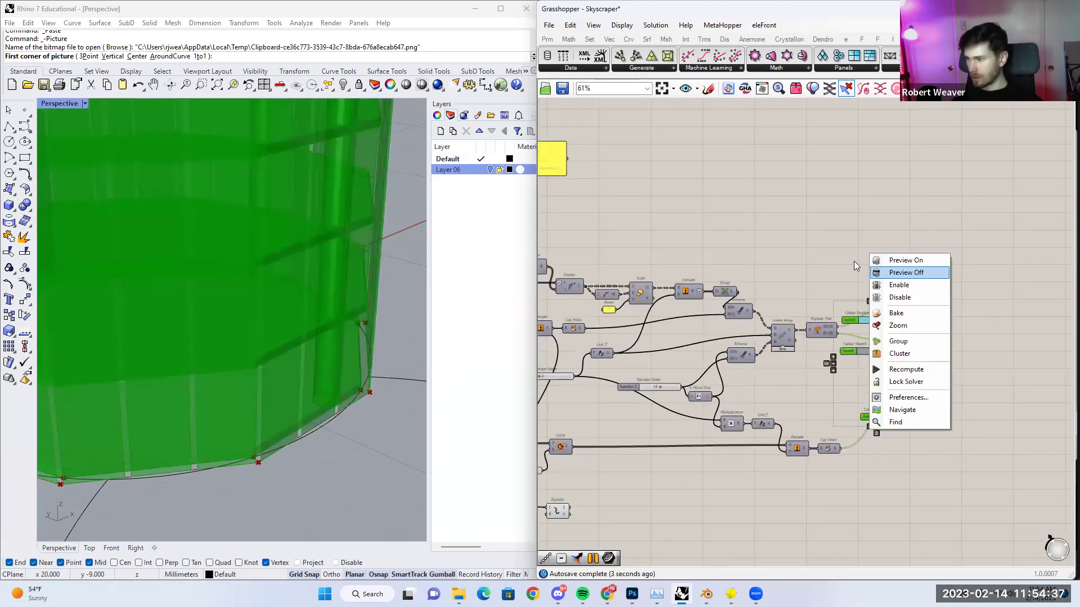
click(883, 272)
Examine the duplicated Explode's segments at the tower base in Rhino and cancel the pending Picture command.
right_drag(672, 466, 720, 436)
right_drag(616, 479, 693, 457)
click(693, 460)
scroll(236, 296, up, 6)
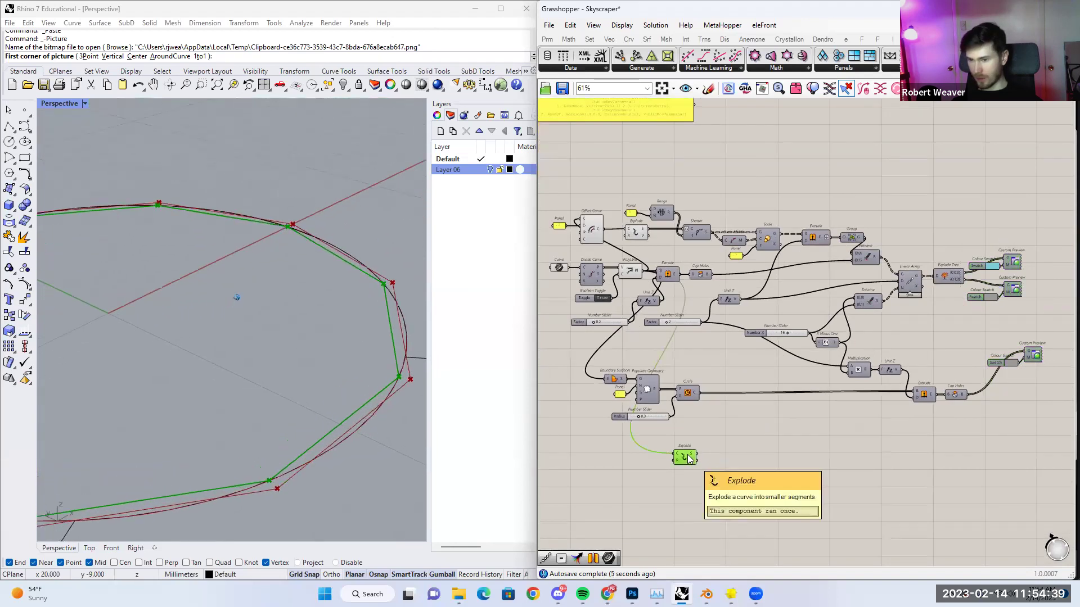
scroll(366, 300, down, 3)
scroll(349, 349, up, 3)
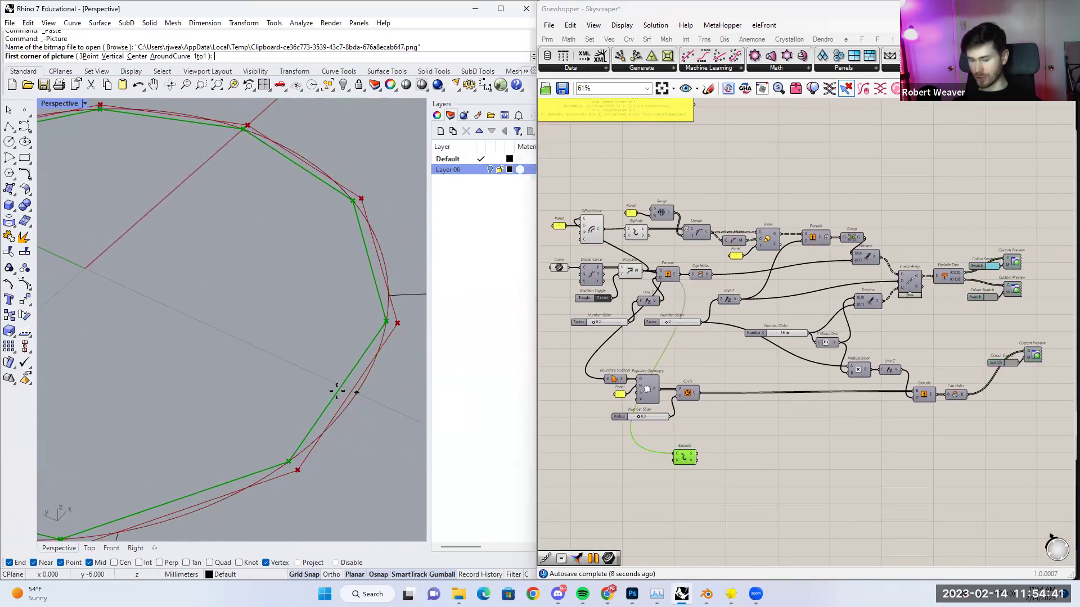
key(Escape)
Move the duplicated Explode further along the canvas, beneath the columns' Multiplication and Unit Z components.
right_drag(789, 466, 668, 440)
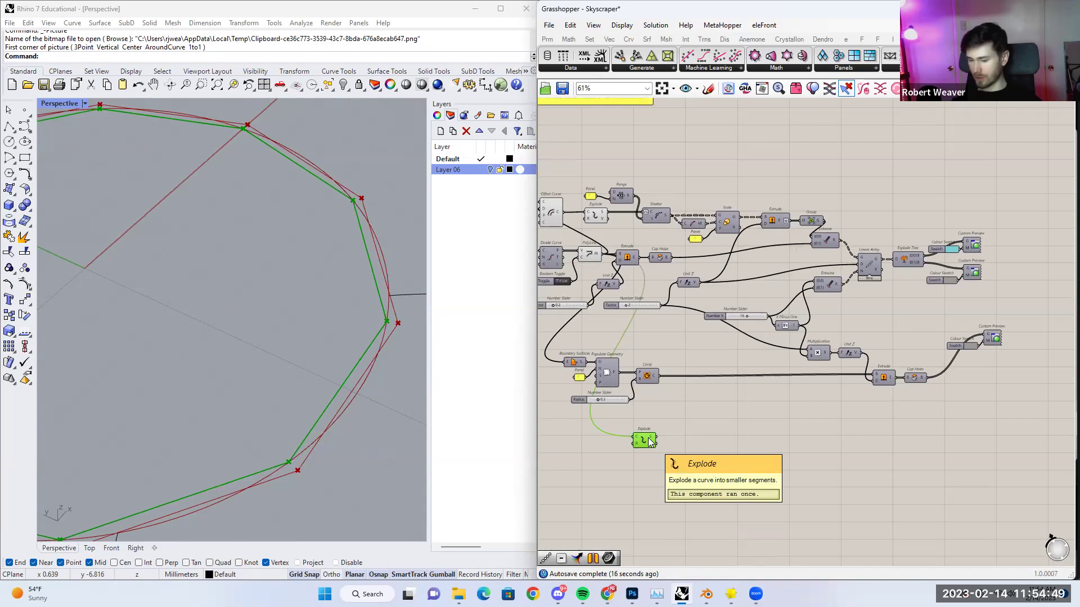
drag(650, 443, 772, 444)
scroll(830, 407, up, 4)
right_drag(802, 431, 717, 438)
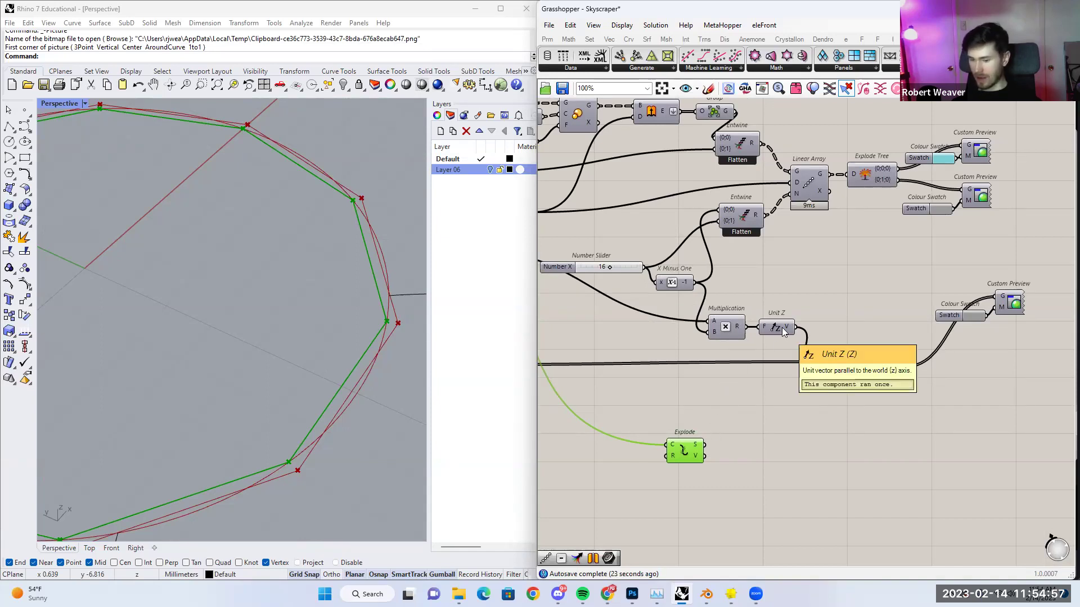
drag(689, 450, 711, 439)
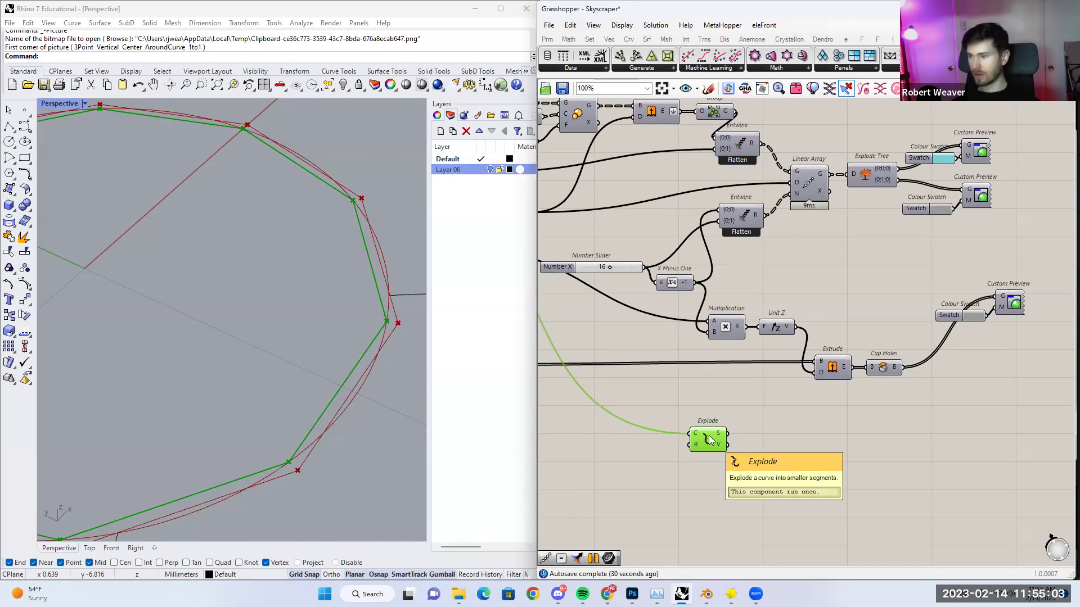
right_drag(780, 423, 764, 424)
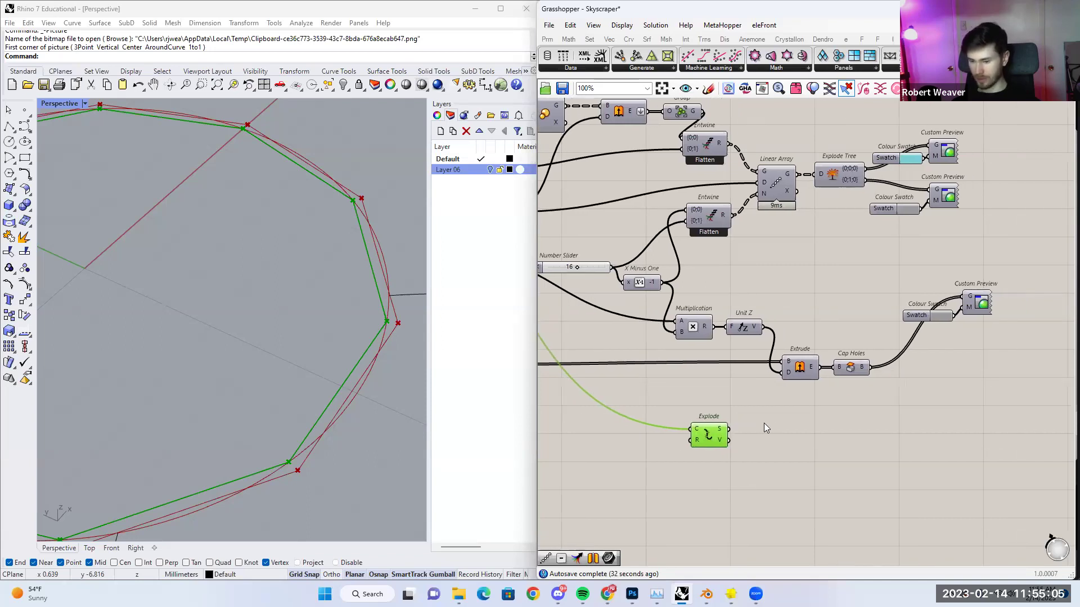
drag(712, 440, 704, 455)
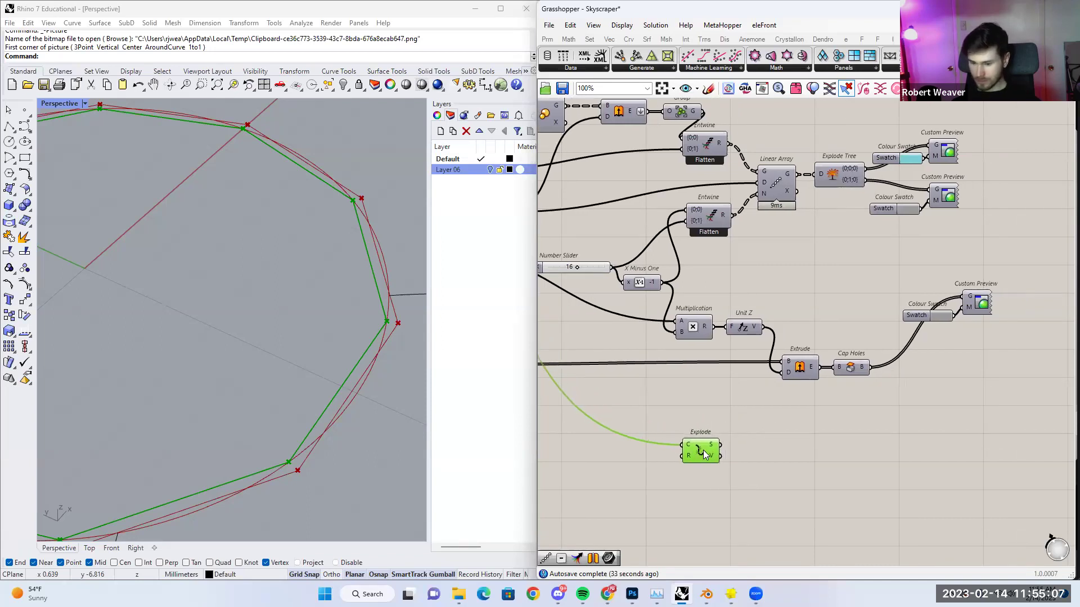
Add an Extrude component that extrudes the duplicated Explode's segments along the columns' Unit Z vector.
double_click(756, 434)
text(extr)
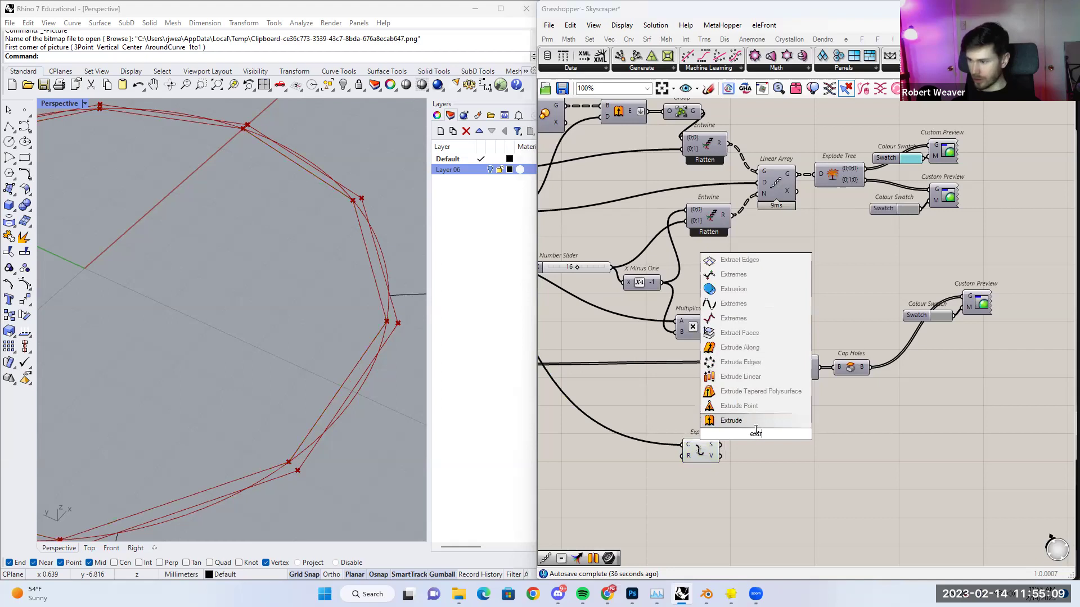
click(753, 422)
mouse_move(775, 431)
mouse_down()
mouse_move(782, 439)
mouse_move(763, 443)
mouse_up()
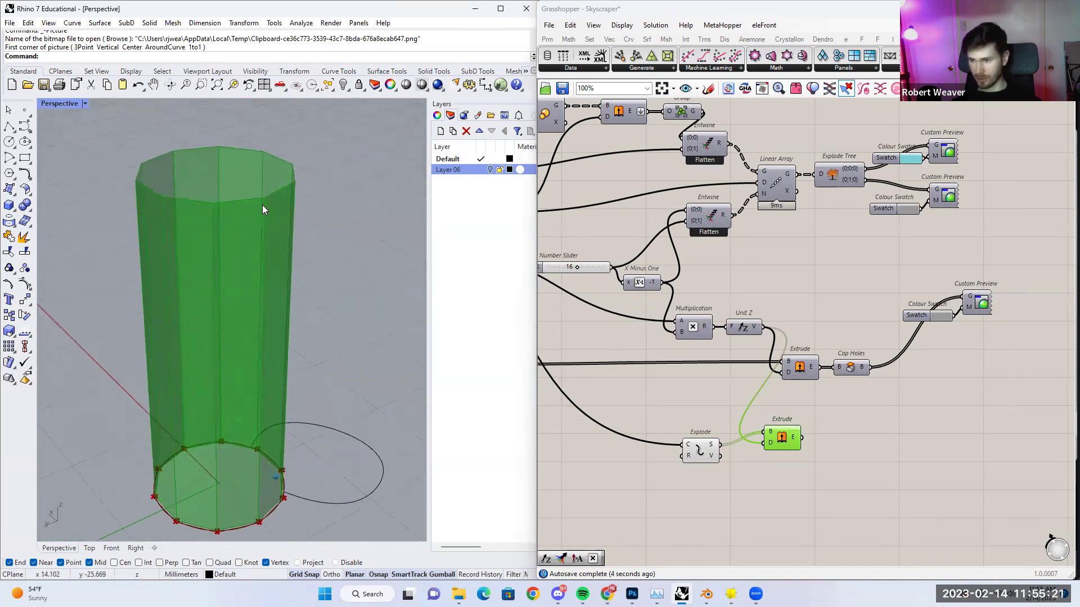
right_drag(719, 426, 601, 412)
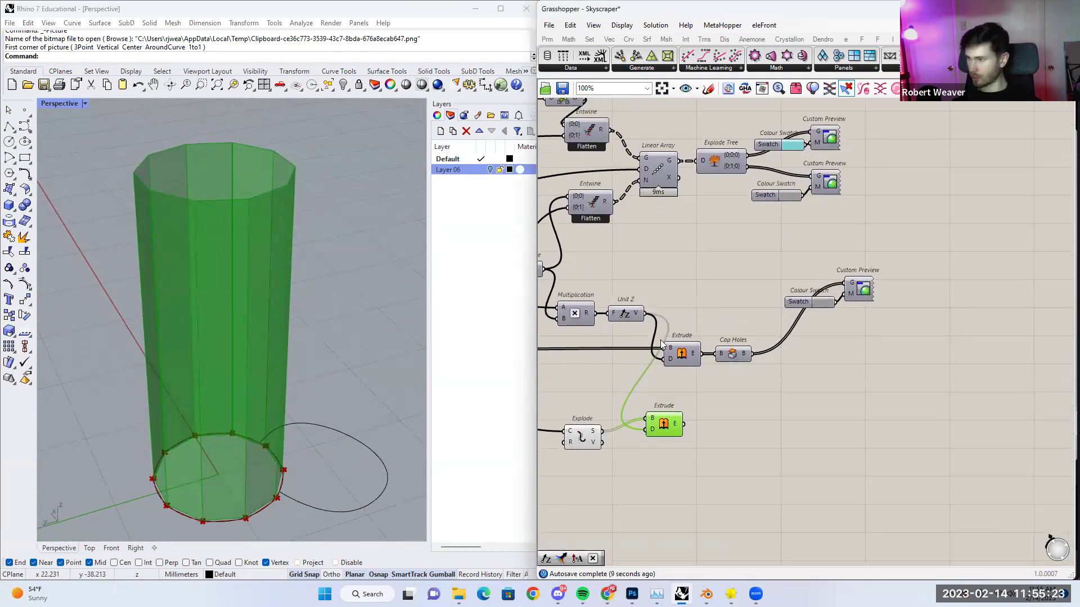
Add a Braced Grid 2-D Structure component after the new Extrude and feed the extruded surfaces into its Srf input.
click(900, 67)
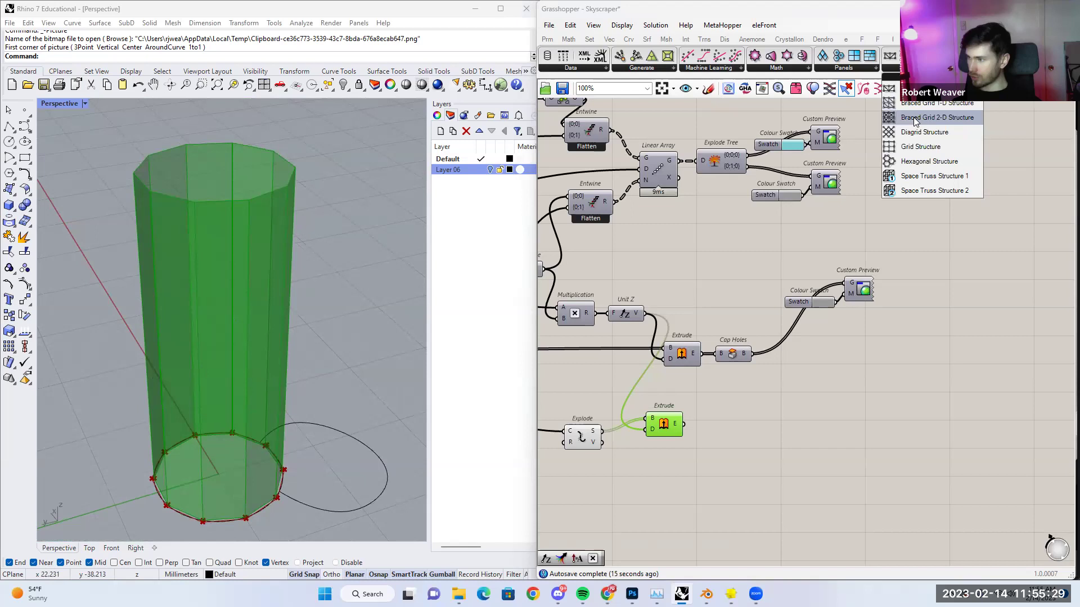
drag(927, 104, 772, 350)
click(728, 432)
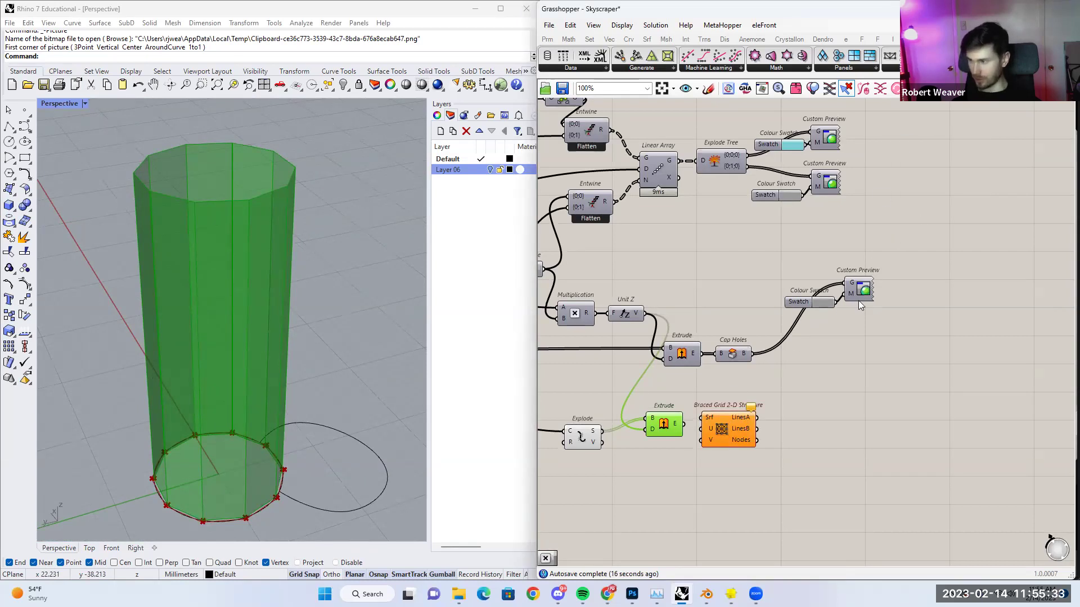
scroll(693, 423, up, 3)
drag(640, 418, 669, 410)
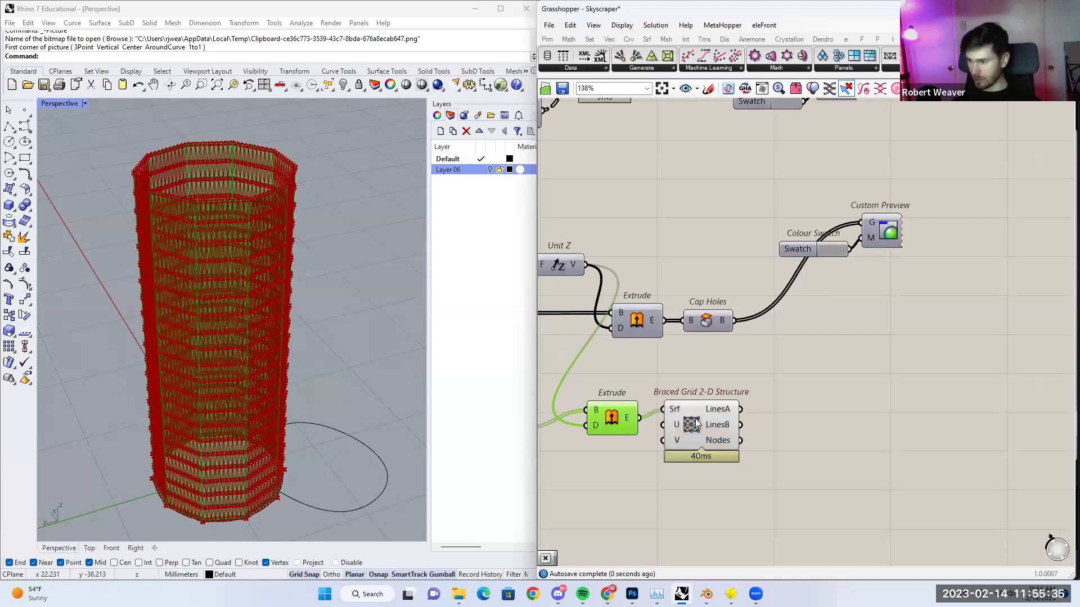
Turn off the preview of the Extrude that feeds the Braced Grid 2-D Structure.
click(698, 420)
click(651, 427)
right_click(610, 422)
click(636, 440)
right_drag(670, 386, 726, 365)
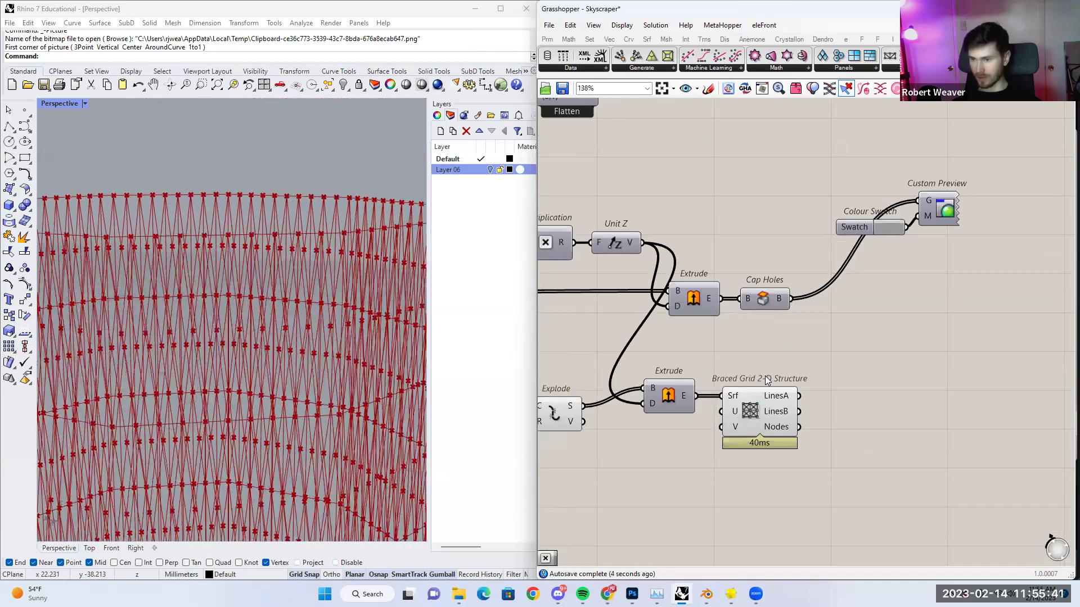
right_drag(743, 391, 763, 366)
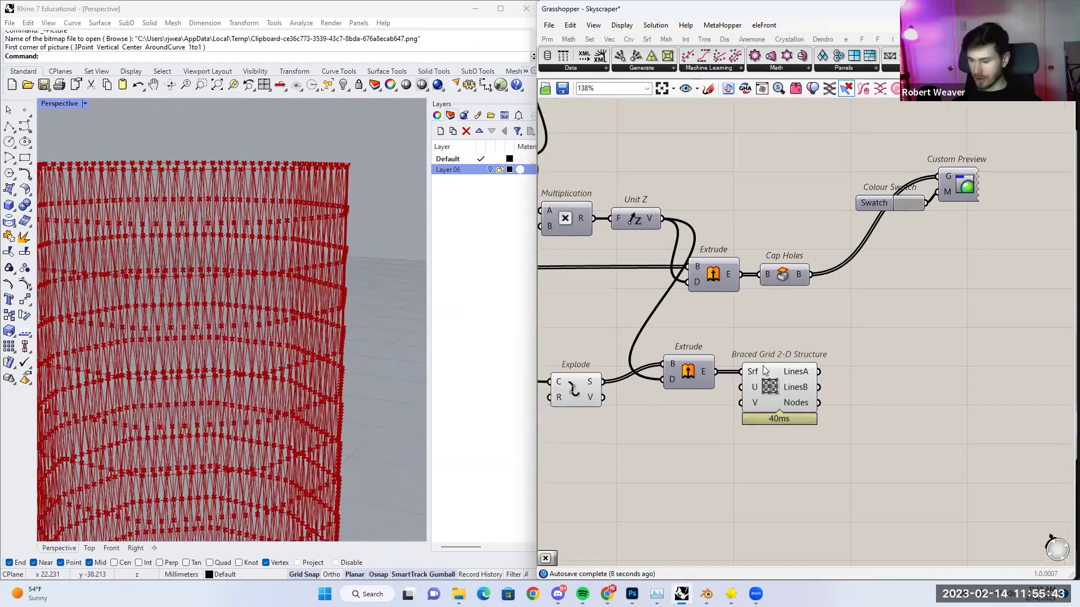
Add a number slider ranging from 1 to 10 beneath the Explode and Extrude components.
mouse_move(755, 396)
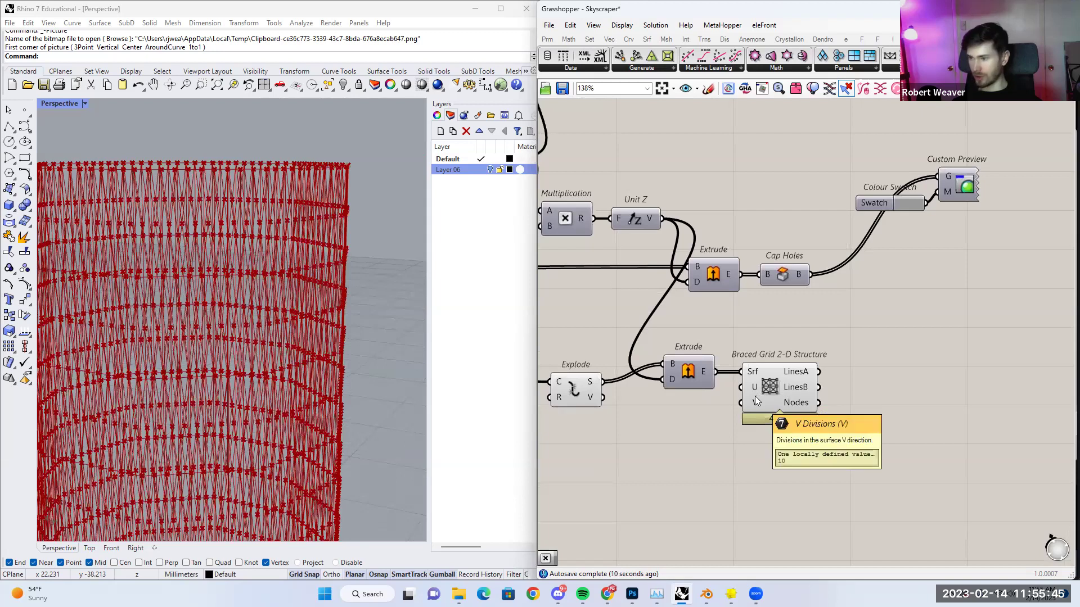
right_drag(754, 396, 791, 389)
double_click(685, 431)
text(1..10)
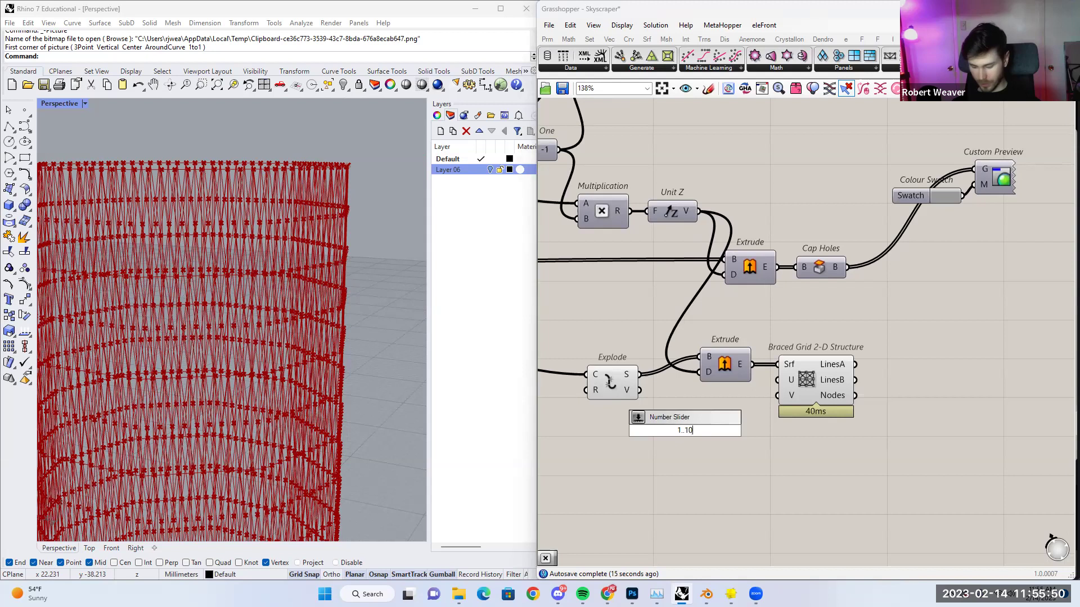
key(Return)
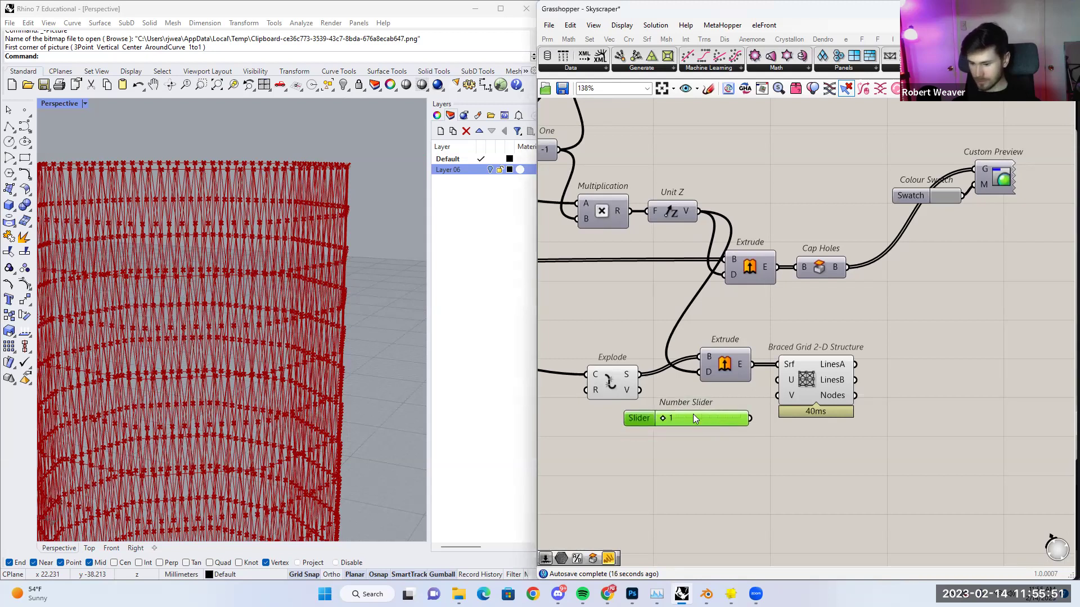
Duplicate the slider, connect the pair to the Braced Grid's U and V divisions, and stack them just below the Extrude.
key(ctrl+c)
key(ctrl+v)
drag(713, 422, 710, 443)
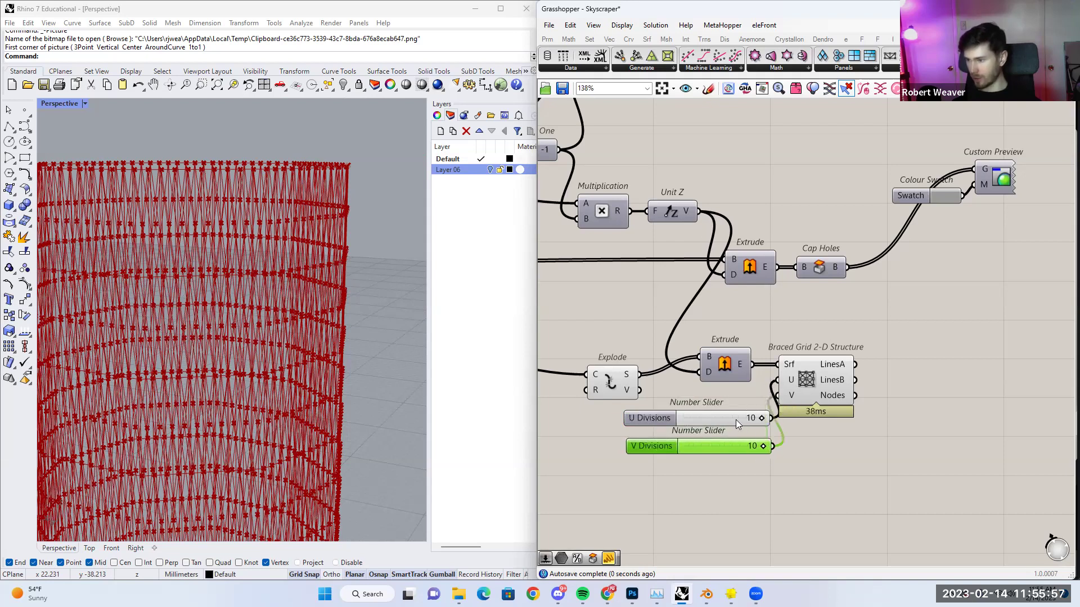
drag(736, 420, 714, 414)
drag(738, 452, 717, 449)
Test the U Divisions slider, leaving it at 10, and set the V Divisions slider to 3.
click(826, 377)
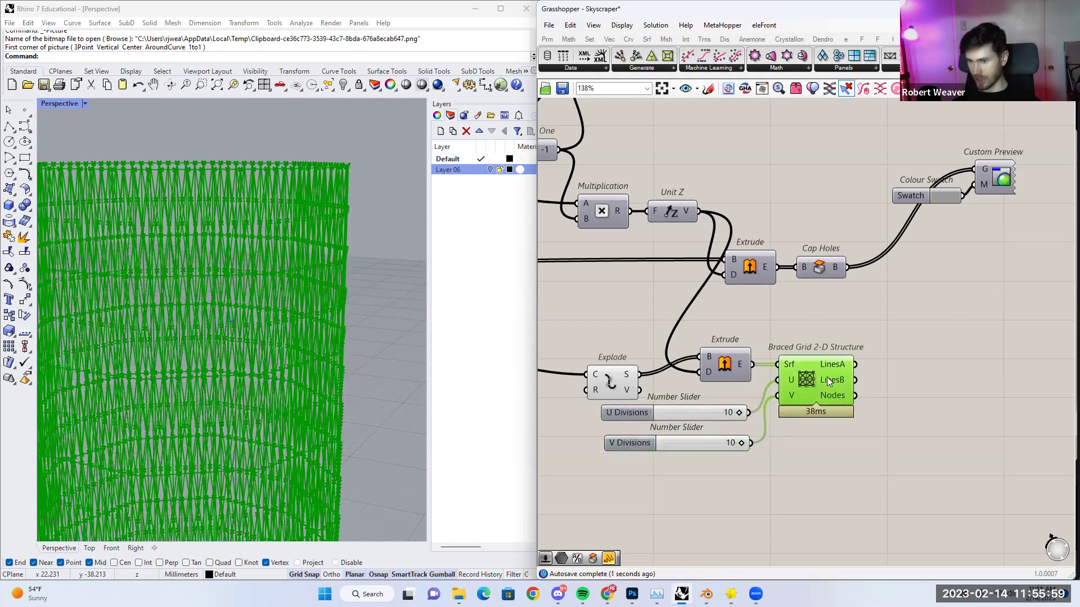
click(825, 440)
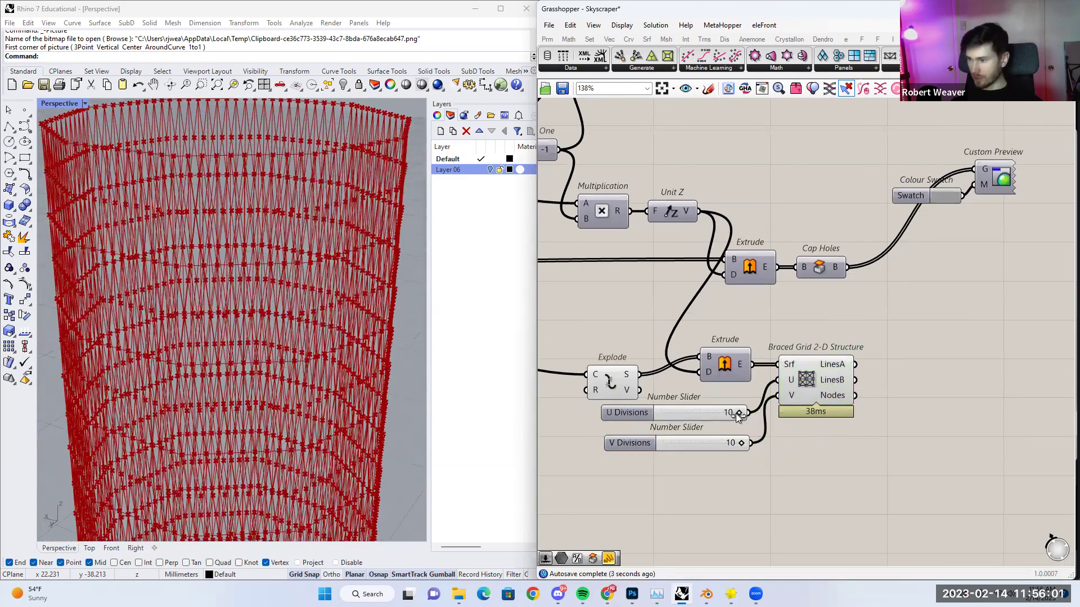
mouse_move(733, 413)
mouse_down()
mouse_move(669, 415)
mouse_move(741, 411)
mouse_up()
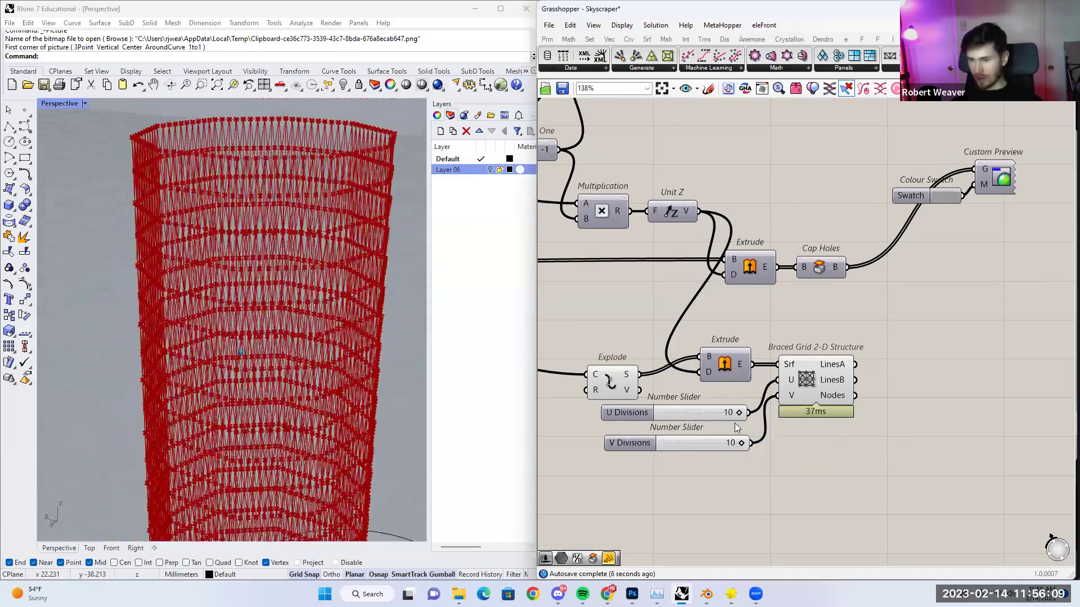
drag(741, 443, 699, 446)
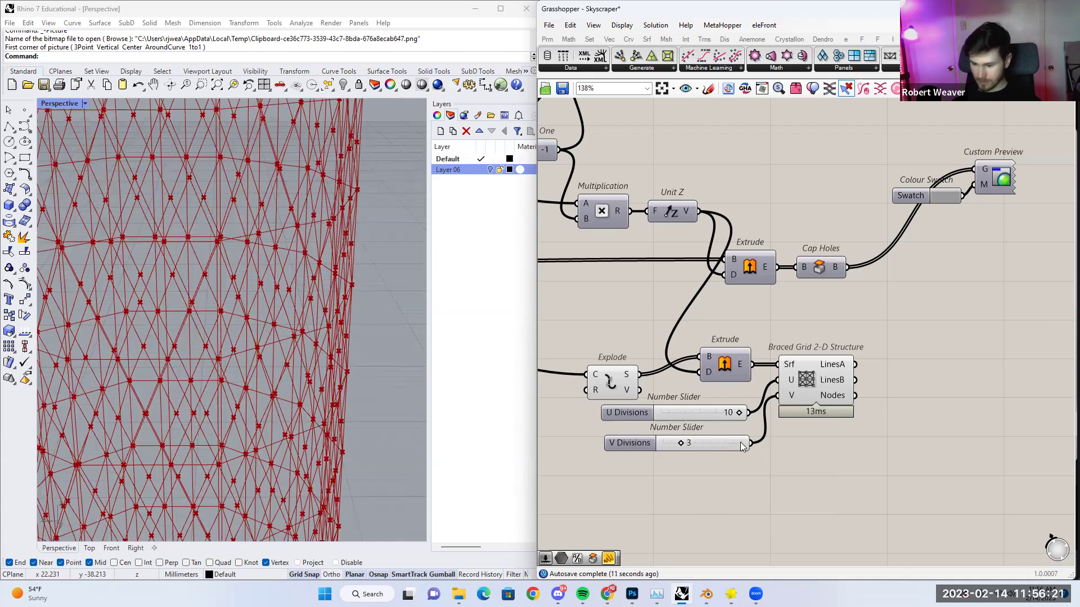
Add a Data parameter beyond the Braced Grid 2-D Structure and turn off the grid component's preview.
right_drag(769, 440, 680, 437)
click(733, 384)
right_drag(761, 382, 727, 369)
double_click(773, 359)
text(da)
key(Return)
right_click(727, 369)
click(757, 391)
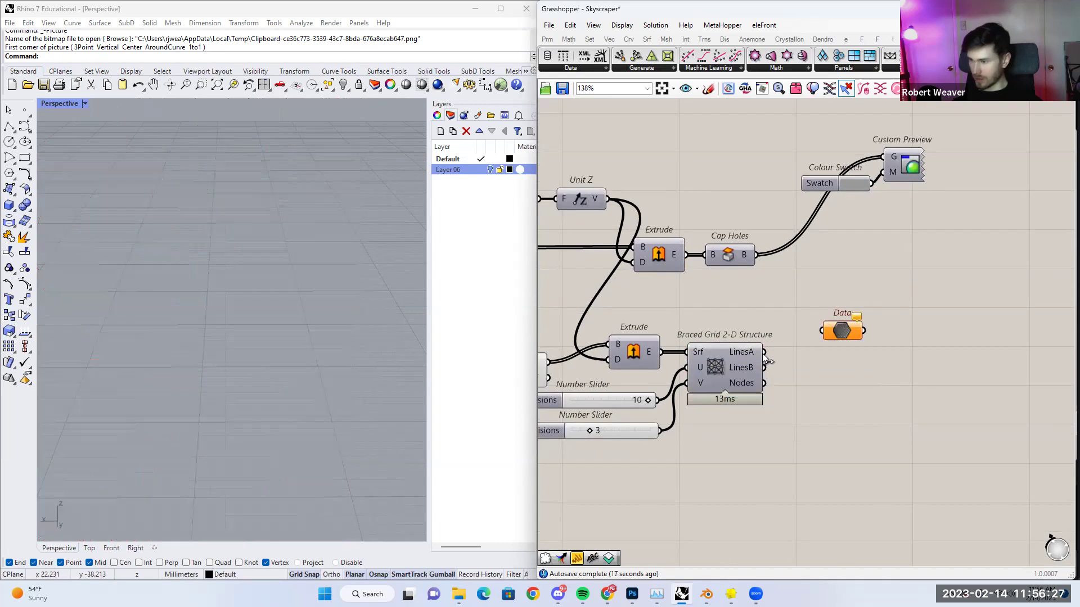
Compare the LinesA and LinesB outputs through the Data parameter, keeping LinesB connected and Data placed beside that output.
drag(764, 353, 836, 331)
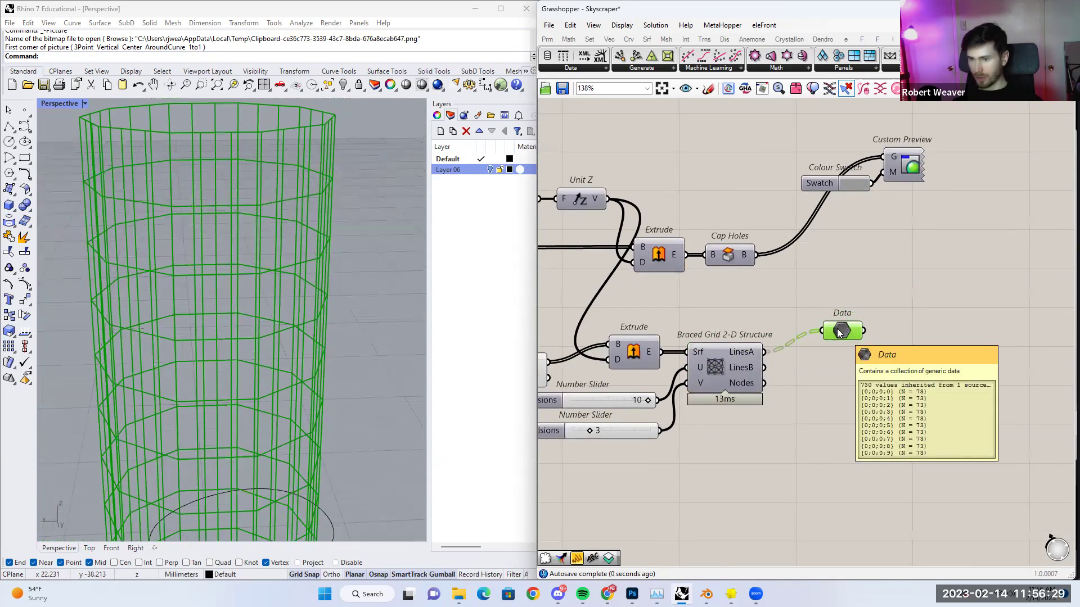
click(839, 298)
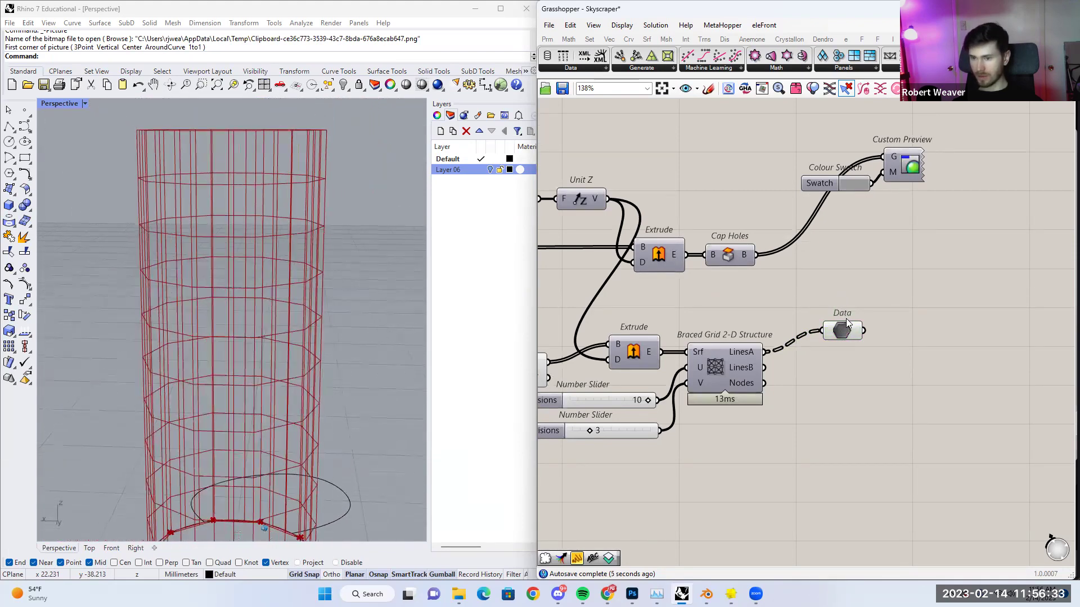
drag(846, 332, 831, 354)
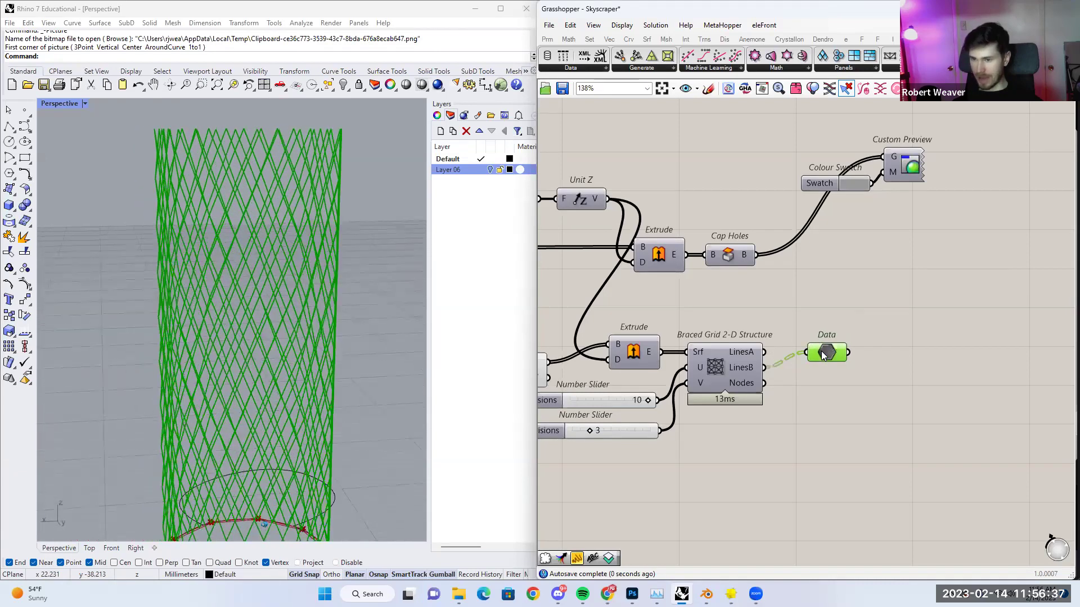
mouse_move(822, 354)
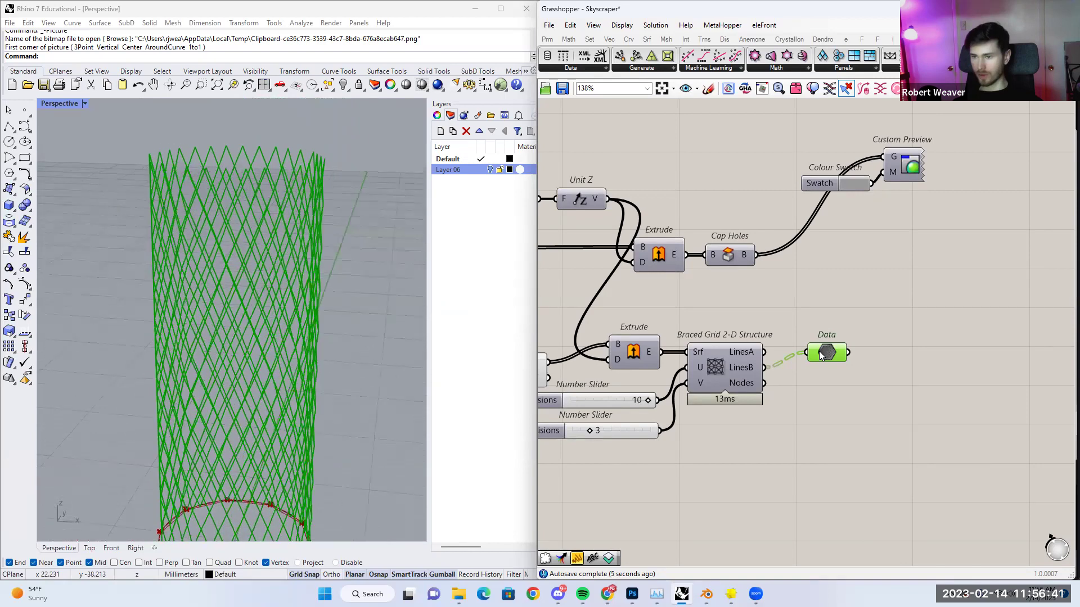
drag(824, 356, 800, 372)
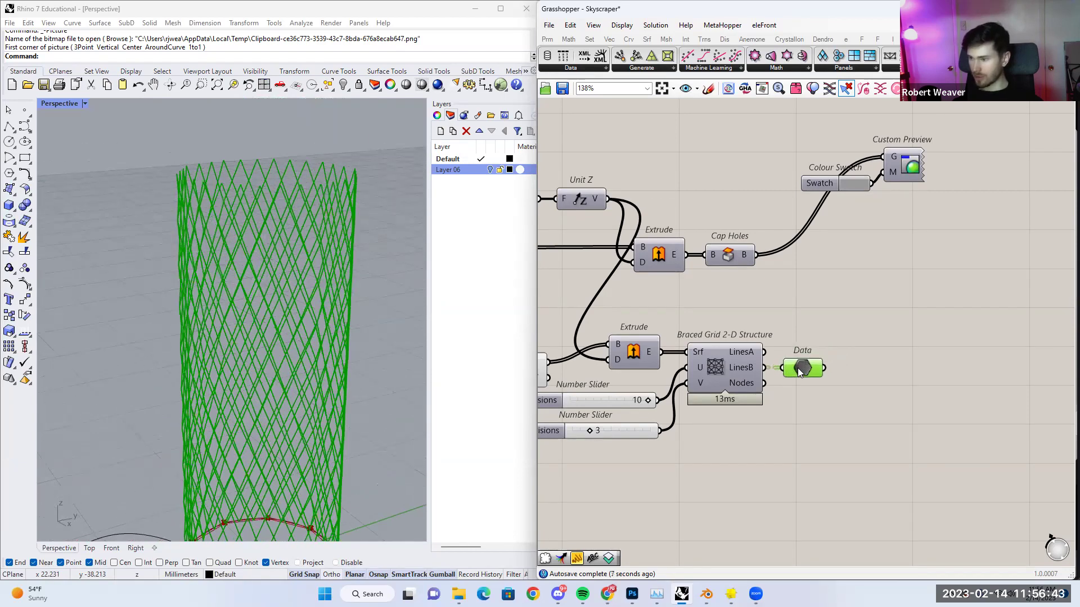
mouse_move(752, 367)
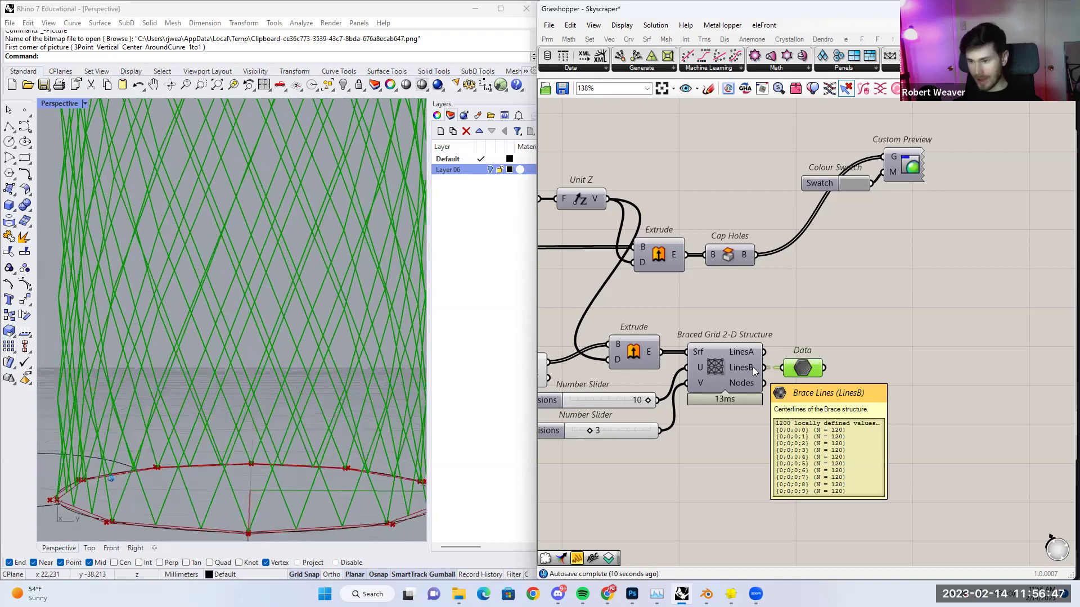
Add a MeshPipe component and place it after the Data parameter.
right_drag(846, 376, 778, 363)
double_click(779, 363)
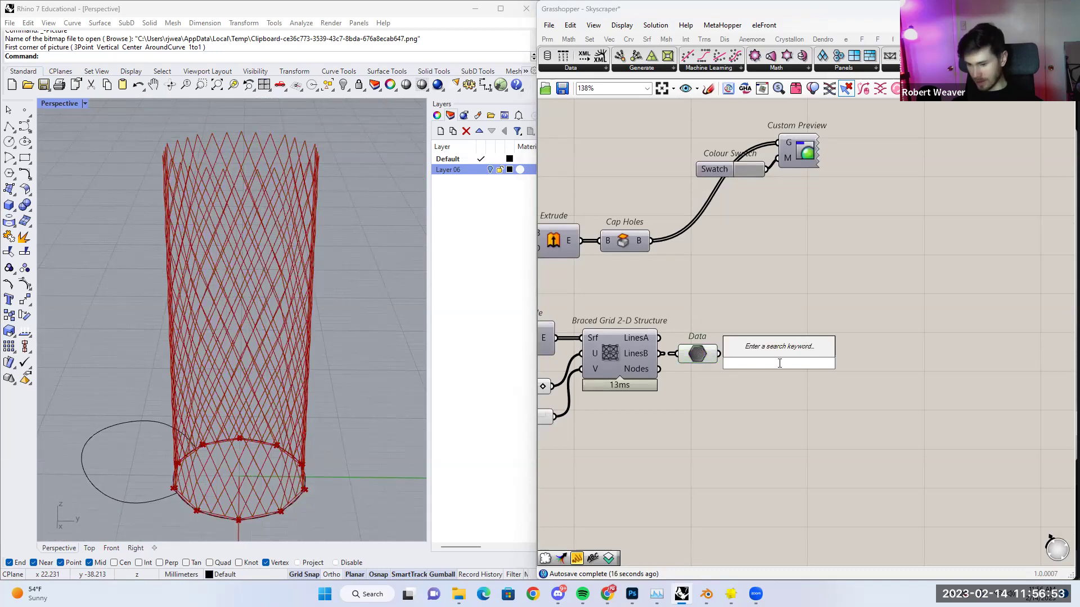
text(mesh)
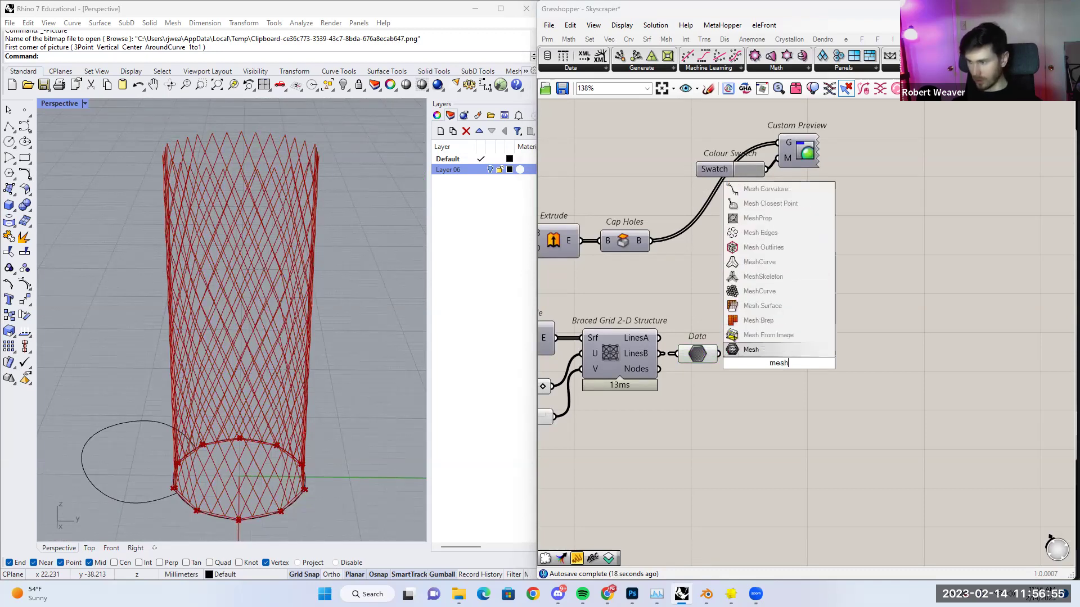
text(pipe)
key(Return)
drag(777, 364, 774, 387)
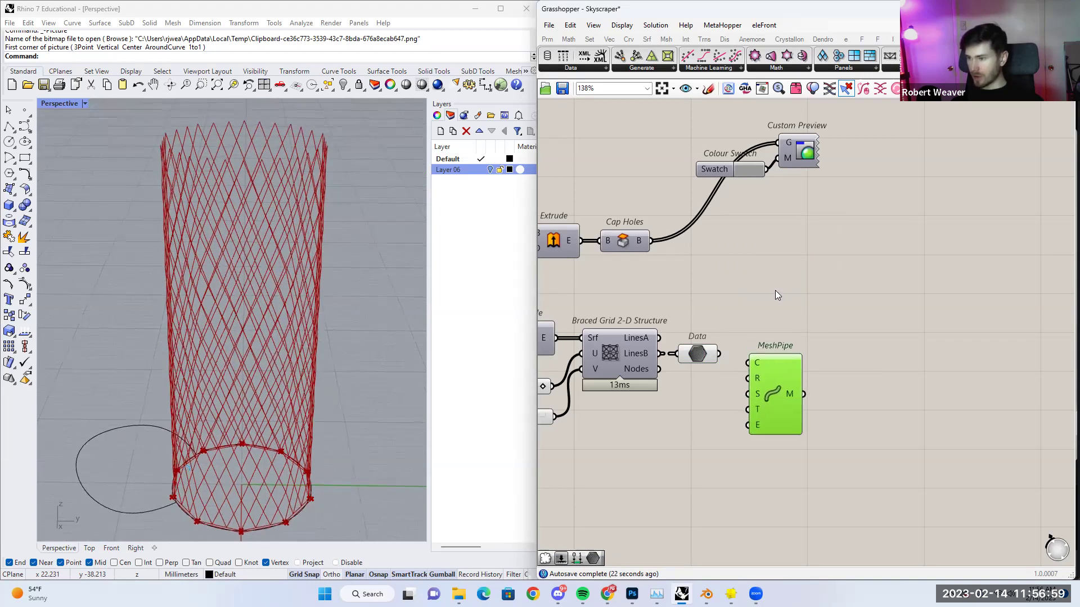
double_click(775, 290)
text(pip)
click(779, 249)
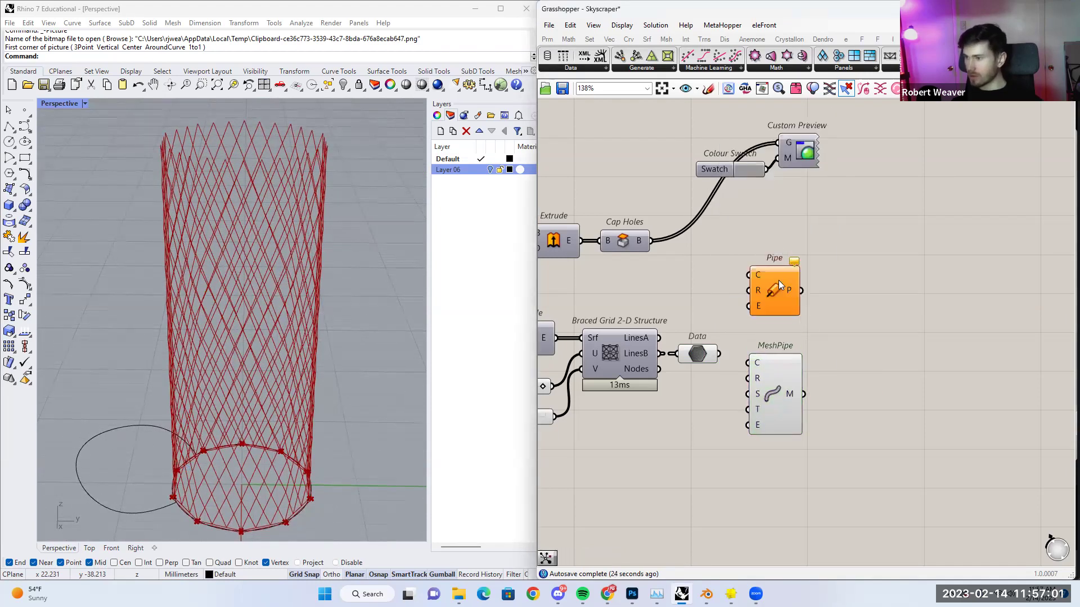
click(783, 298)
drag(733, 258, 825, 344)
click(707, 351)
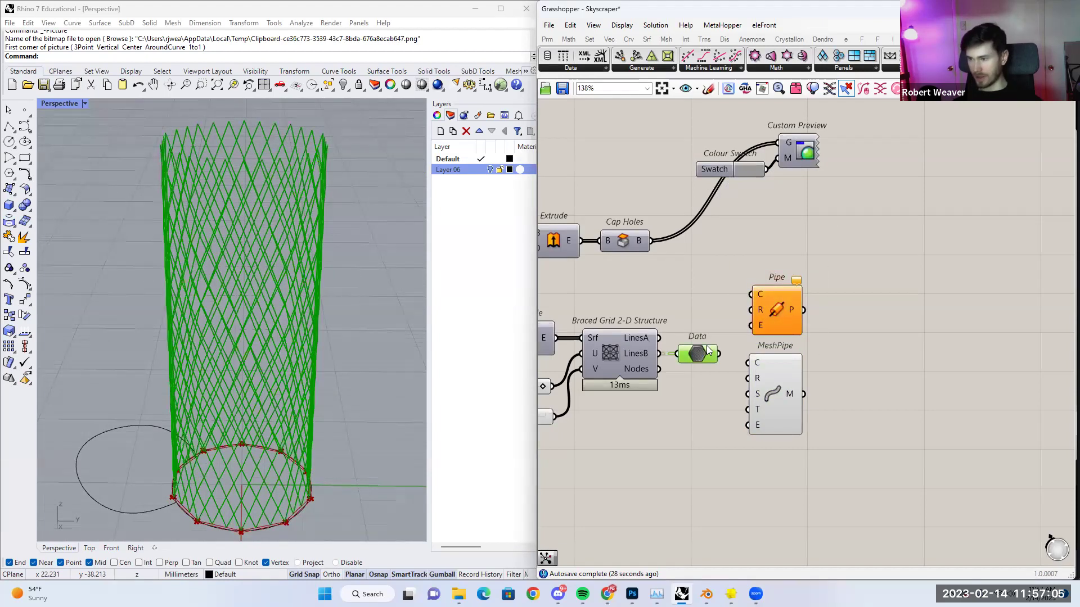
drag(780, 304, 784, 282)
click(827, 287)
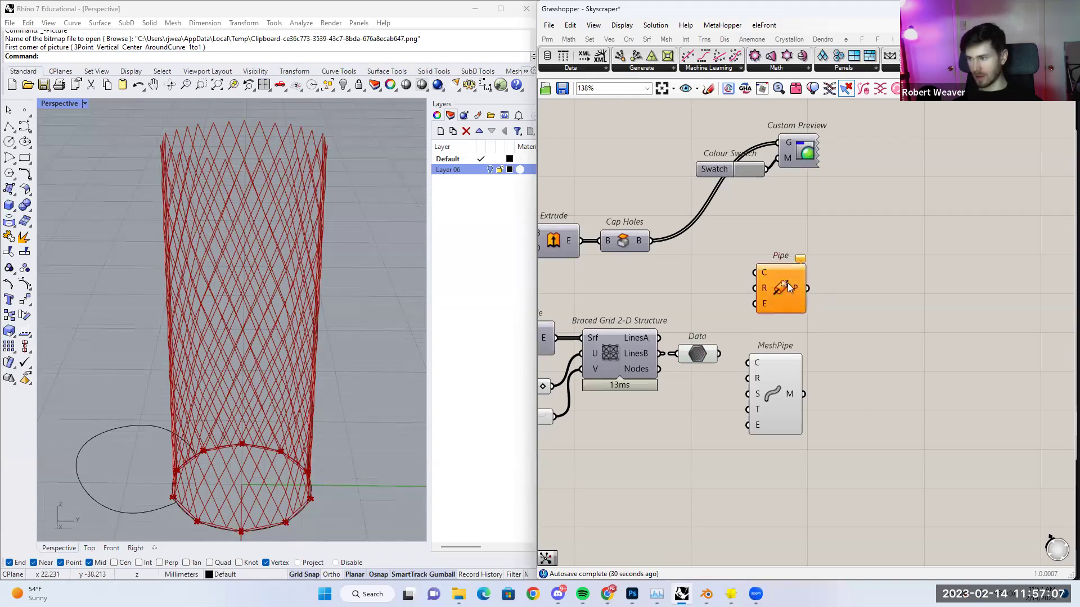
key(Delete)
Connect the Data parameter's brace lines to the MeshPipe's curve input and align the MeshPipe beside it.
drag(781, 363, 756, 364)
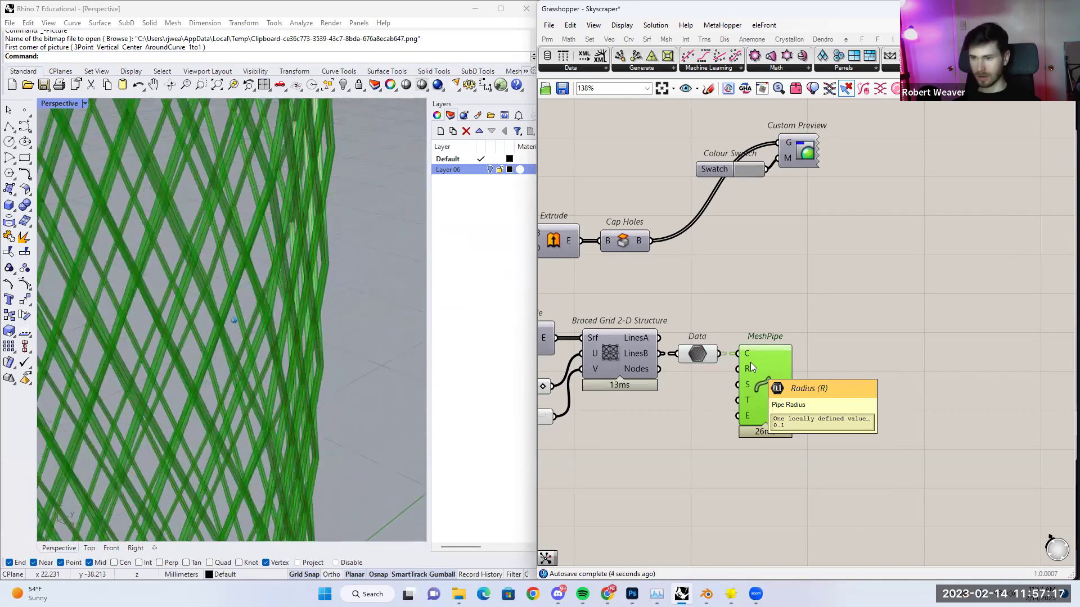
drag(722, 313, 830, 404)
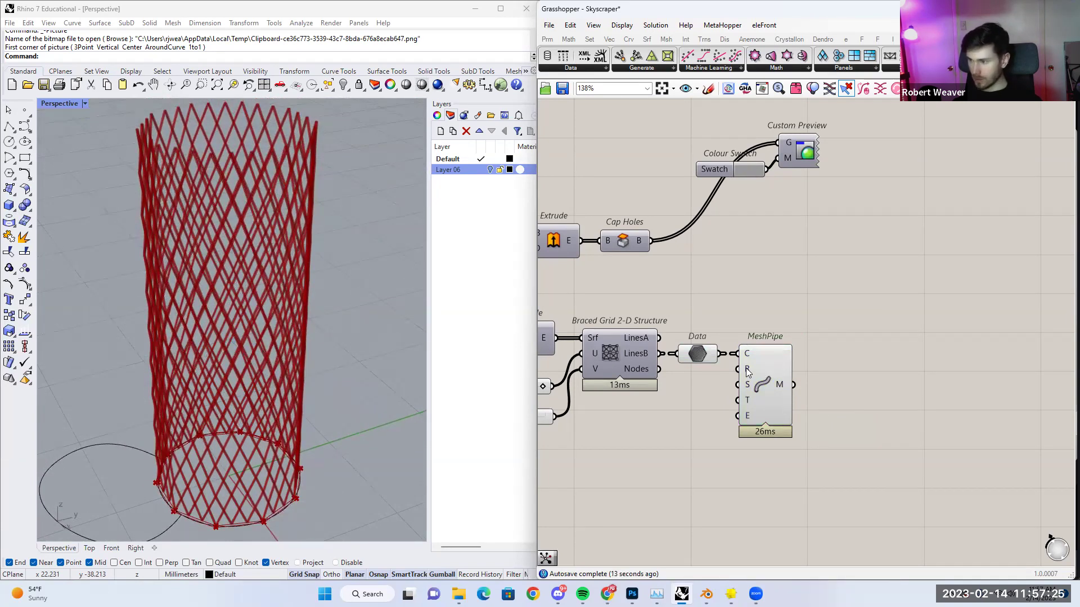
Check the MeshPipe's radius input and add a number slider at 0.01 beneath the Braced Grid 2-D Structure.
mouse_move(747, 372)
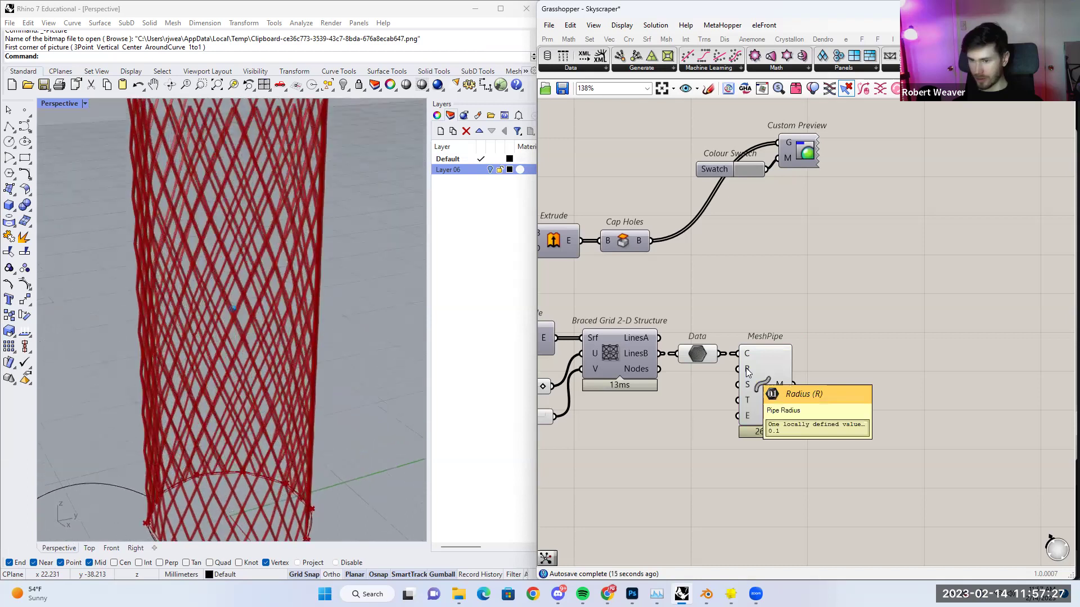
right_drag(648, 451, 719, 437)
double_click(692, 434)
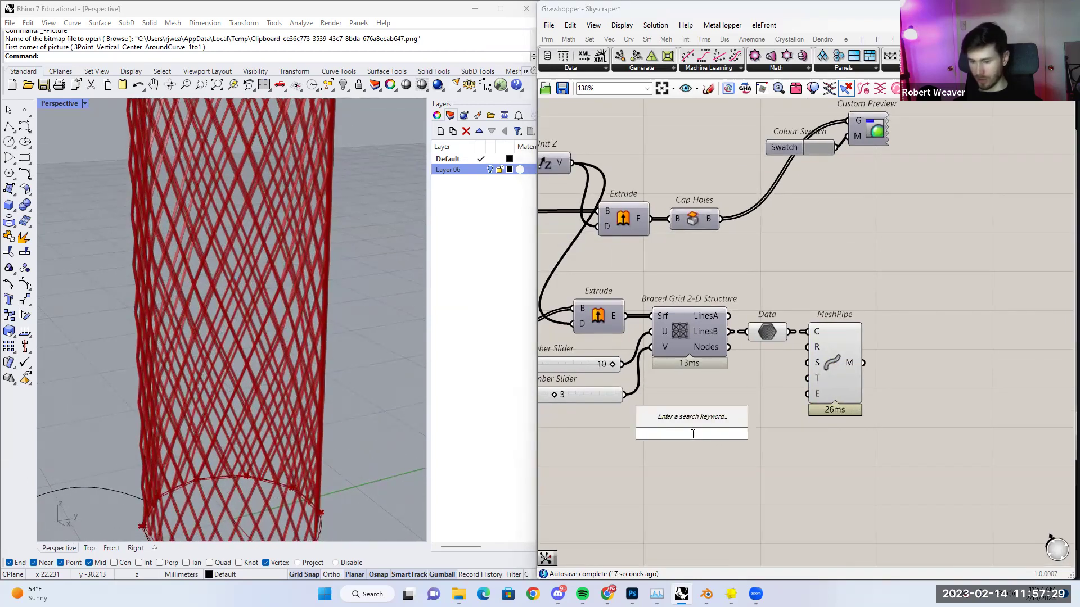
text(.01..01)
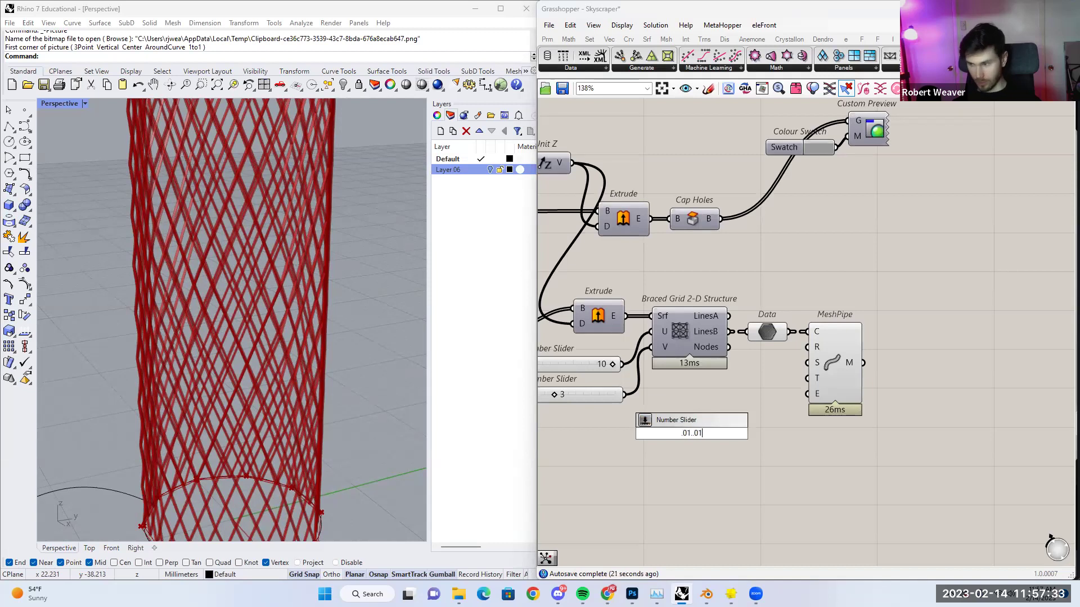
key(Return)
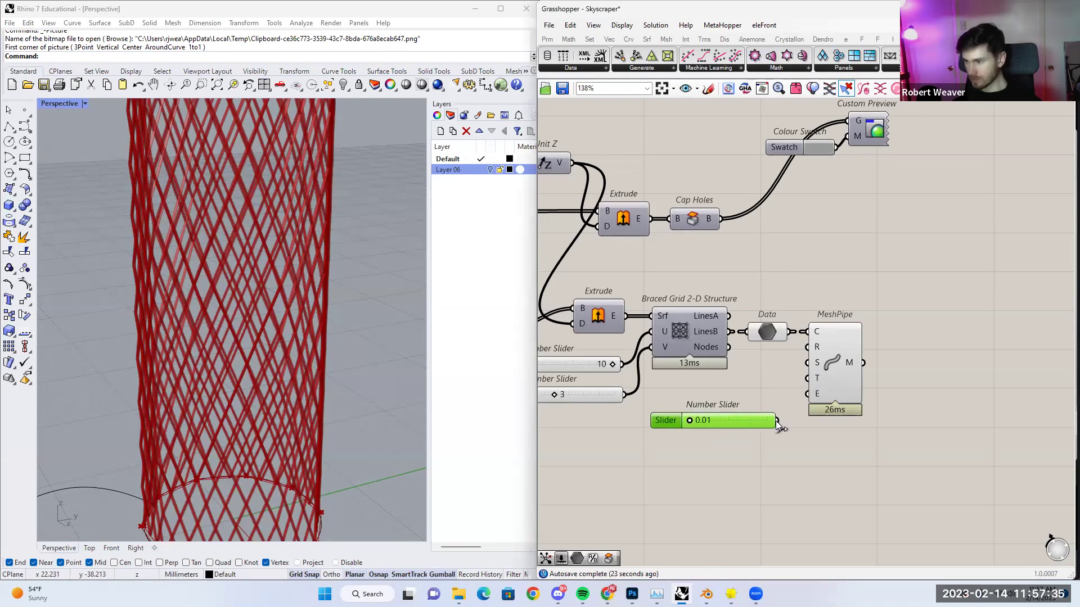
Connect the number slider to the MeshPipe's radius input and set it to 0.20.
drag(803, 349, 807, 348)
drag(694, 420, 710, 422)
scroll(759, 431, down, 2)
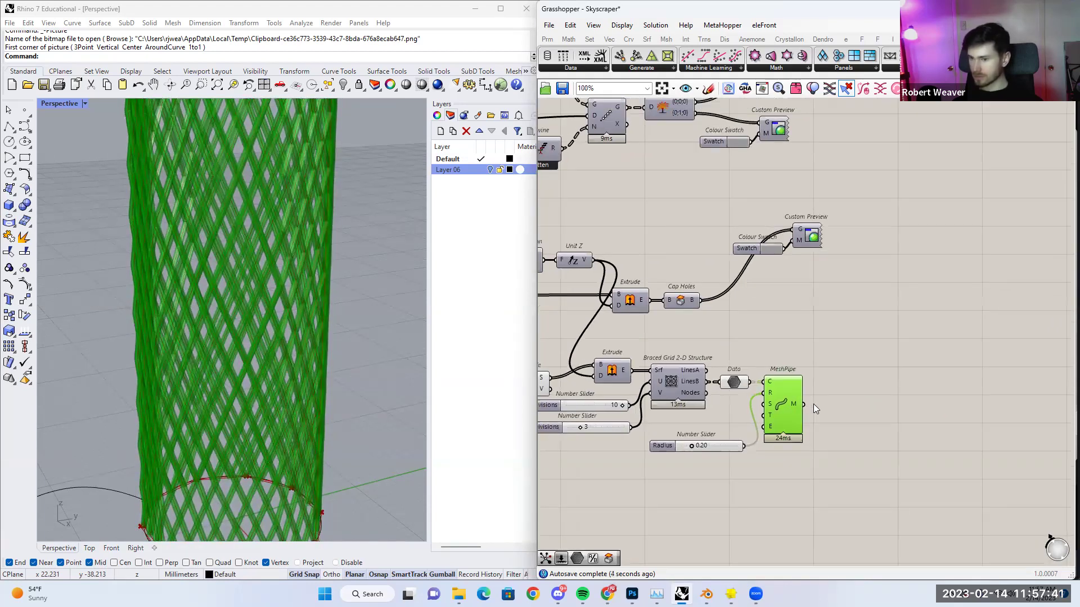
click(813, 404)
Move the columns' Custom Preview and its Colour Swatch farther downstream of Cap Holes, leaving room before them.
right_drag(815, 370, 754, 416)
drag(790, 317, 895, 353)
click(855, 337)
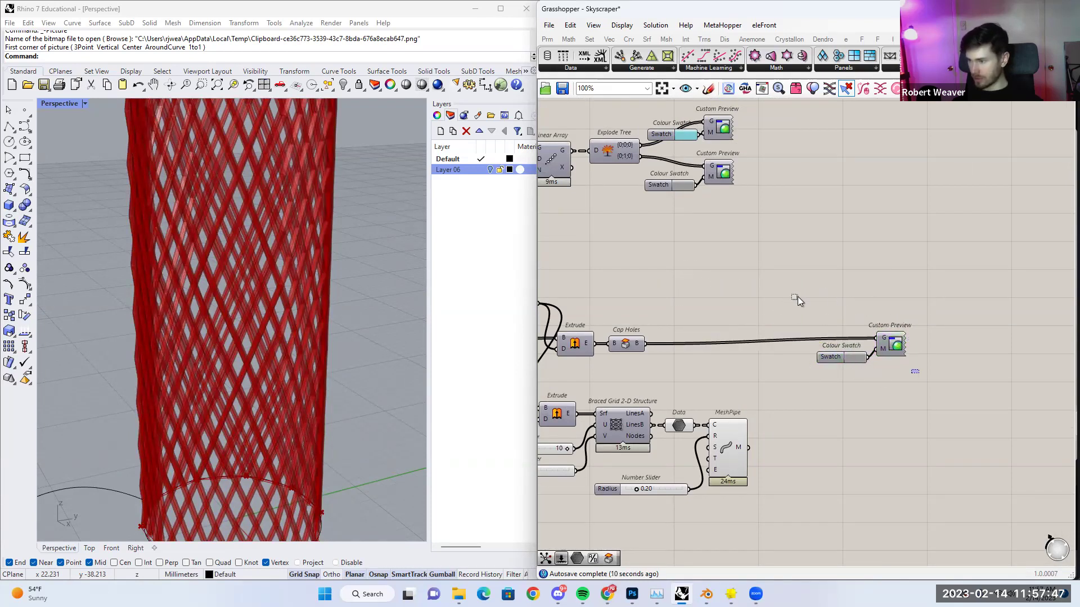
drag(798, 296, 919, 375)
Add a Merge component in the gap between Cap Holes and the columns' Custom Preview.
click(757, 304)
text(me)
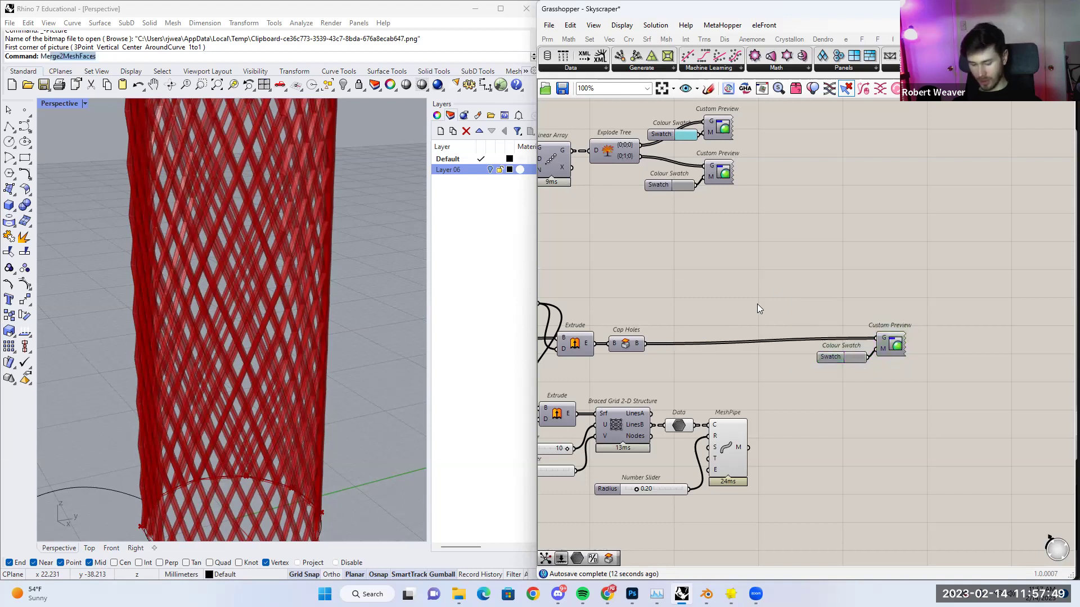
double_click(757, 304)
text(merge)
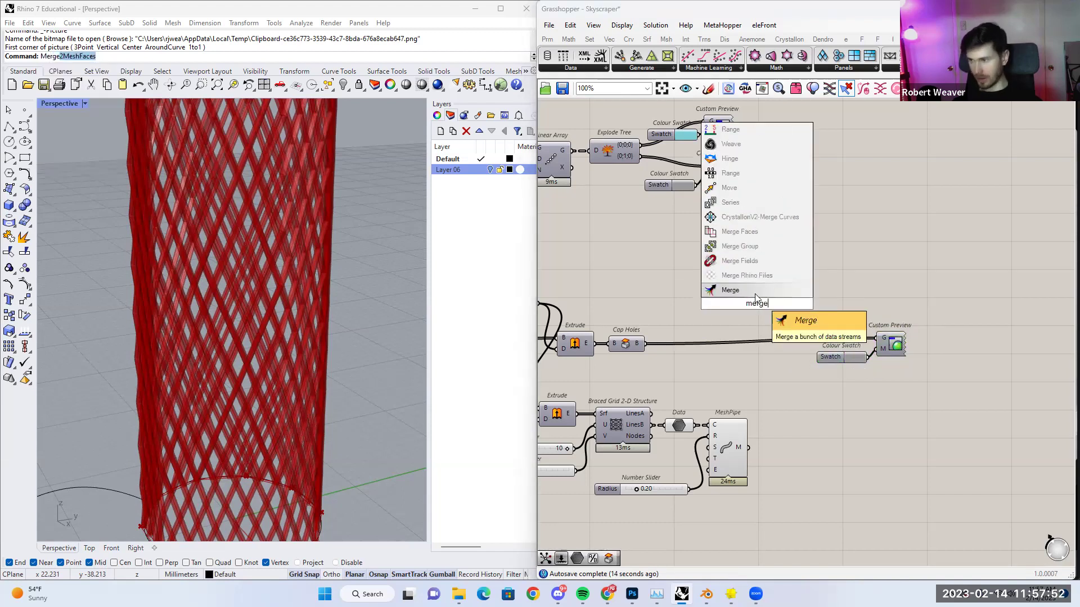
click(755, 293)
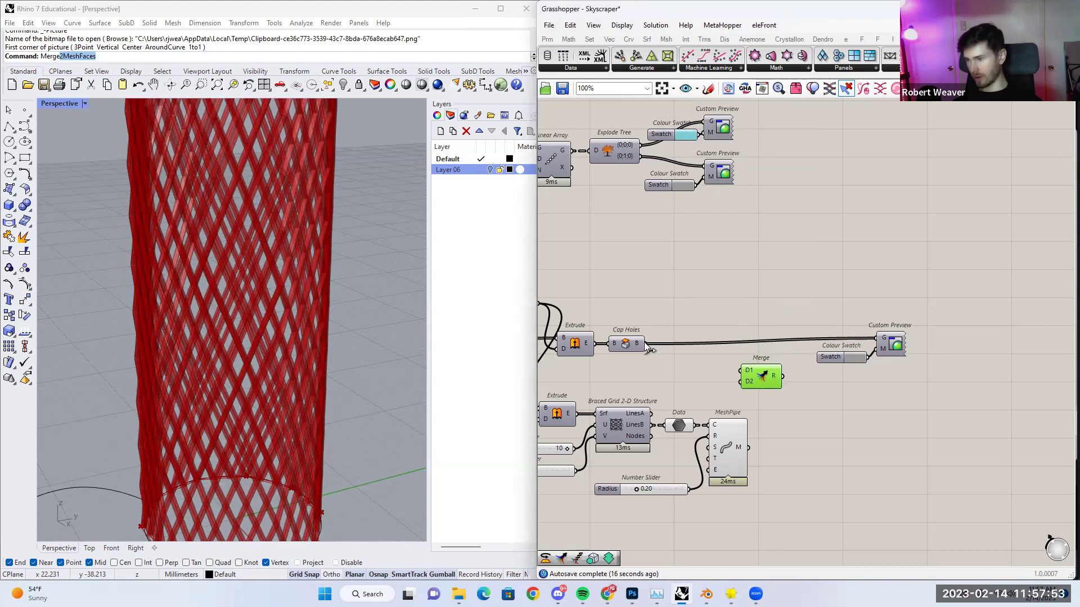
Connect Cap Holes and MeshPipe to the Merge's D1 and D2 inputs and turn off the MeshPipe's preview.
drag(725, 366, 745, 381)
drag(785, 506, 666, 378)
right_click(665, 375)
click(697, 392)
Turn off the Merge's preview and feed its result into the columns' Custom Preview geometry input in place of Cap Holes.
right_click(766, 375)
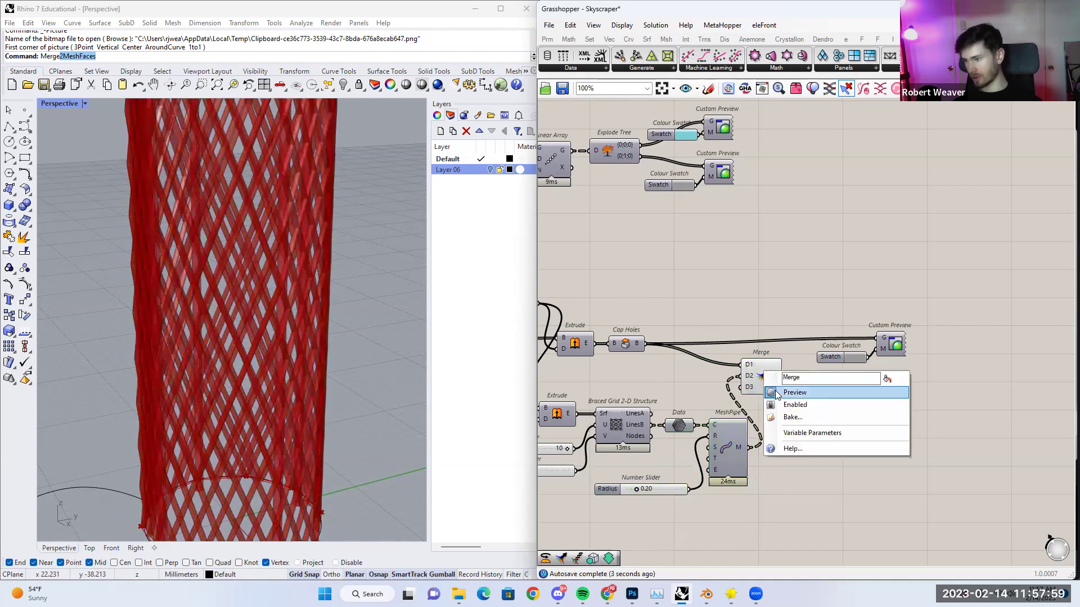
click(786, 388)
drag(882, 338, 883, 338)
right_click(883, 339)
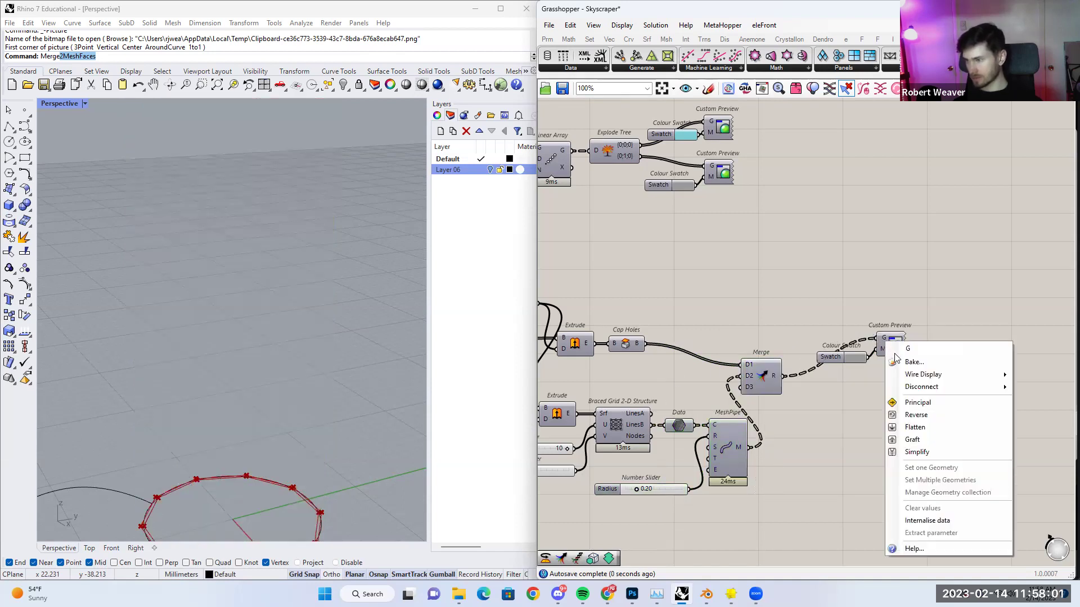
click(893, 313)
Align the Merge with the Custom Preview it feeds and turn that Custom Preview's display on.
drag(773, 386, 781, 345)
right_click(894, 345)
click(922, 358)
Set the MeshPipe's Radius slider to 0.15 while checking the pipe thickness on the tower.
right_drag(330, 236, 328, 402)
right_drag(233, 448, 450, 424)
scroll(580, 505, up, 4)
drag(672, 479, 669, 479)
scroll(370, 360, down, 3)
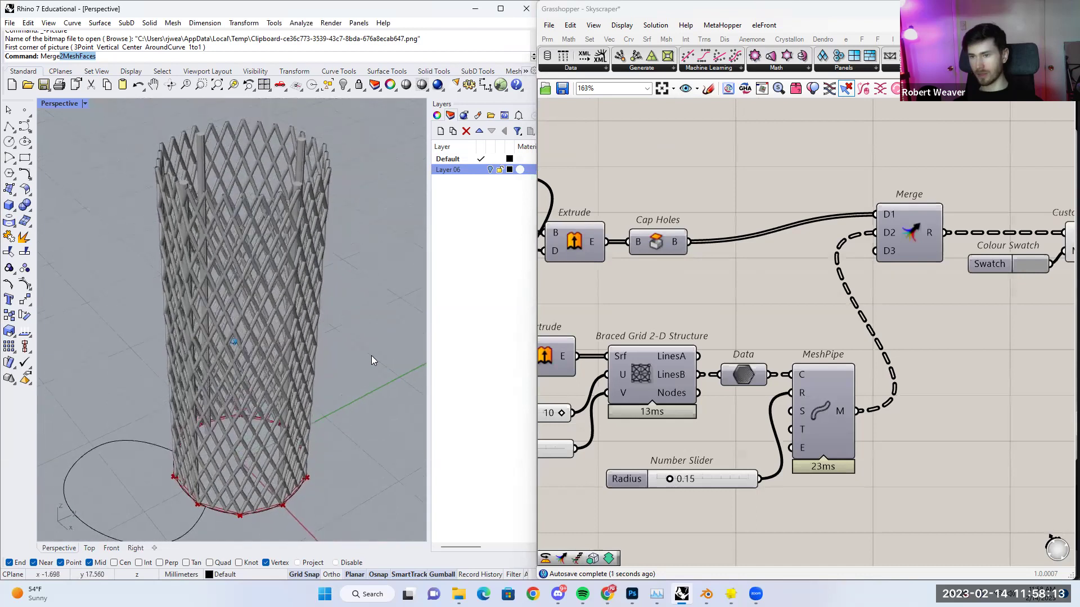
Stack the Explode Tree's two Custom Previews and swatches above the merged one and turn on all three previews.
scroll(371, 357, down, 2)
scroll(737, 506, down, 5)
drag(855, 333, 900, 313)
click(899, 284)
drag(937, 456, 866, 254)
right_click(866, 254)
click(884, 261)
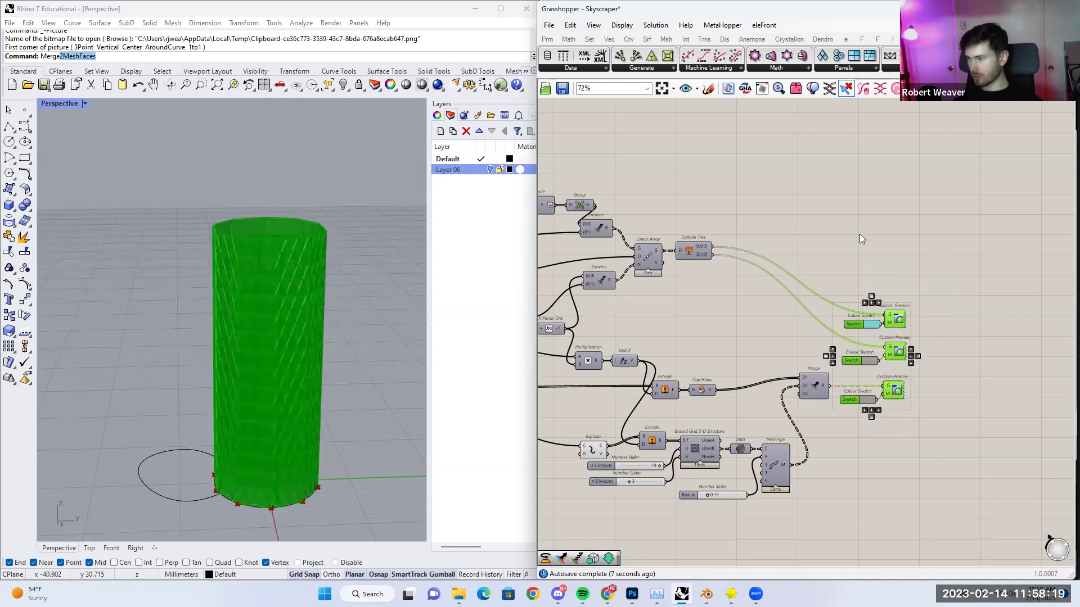
click(859, 234)
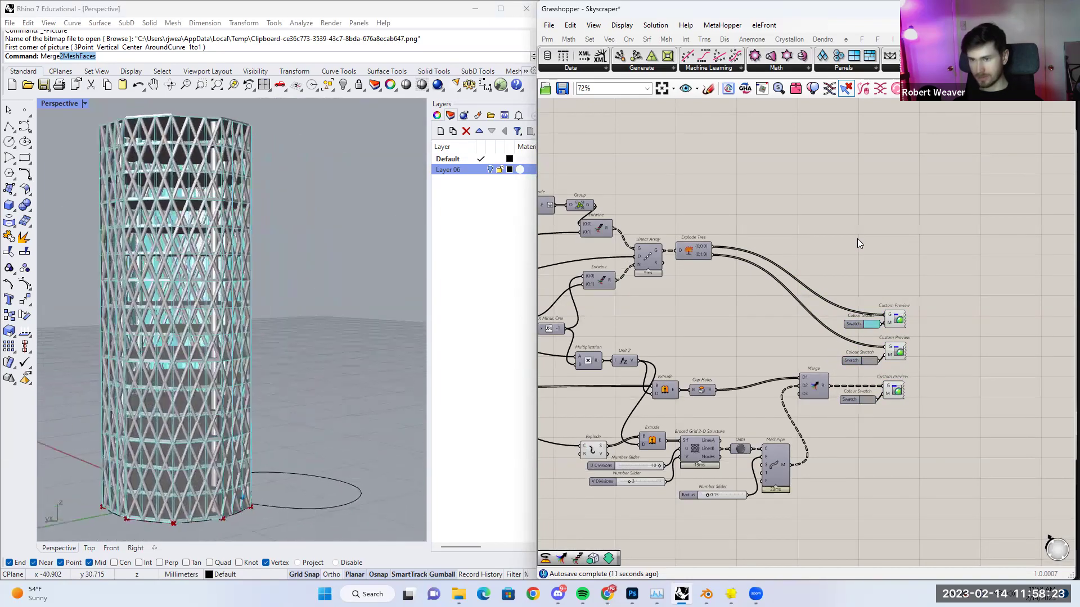
Turn off the preview of the components at the start of the definition, including the curve division points.
right_drag(857, 241, 931, 284)
scroll(930, 286, down, 4)
scroll(763, 372, up, 5)
scroll(814, 407, down, 3)
right_drag(650, 258, 797, 352)
scroll(798, 352, up, 4)
drag(756, 357, 655, 192)
middle_click(655, 192)
click(672, 210)
click(659, 221)
right_drag(796, 418, 790, 397)
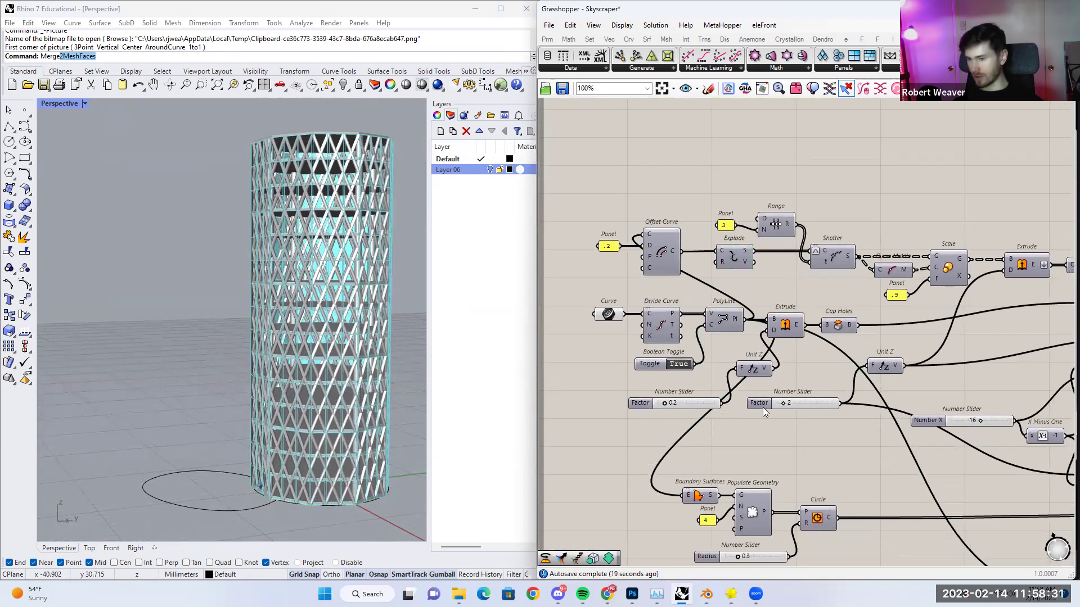
Vary the Number X floor-count slider to test the tower's height, then return it to 16.
right_drag(377, 452, 344, 427)
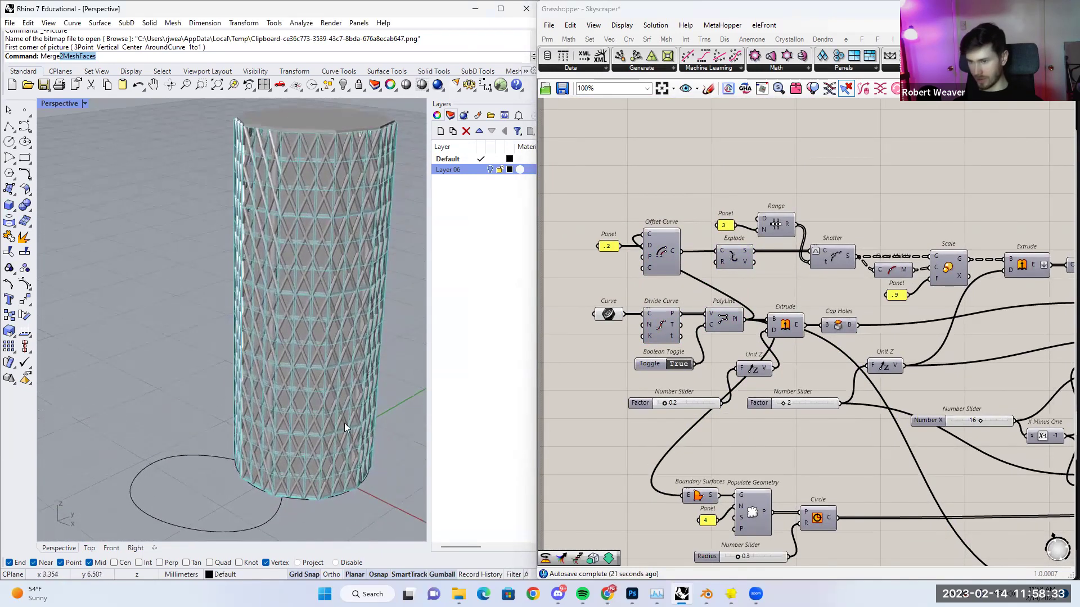
right_drag(995, 432, 761, 383)
scroll(738, 374, up, 2)
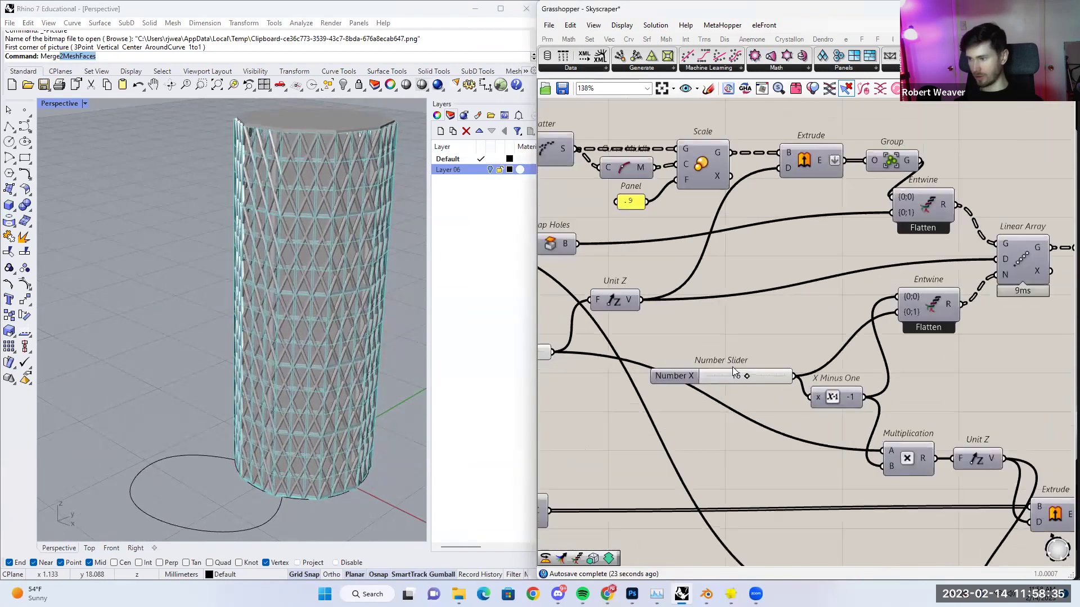
mouse_move(748, 378)
mouse_down()
mouse_move(767, 377)
mouse_move(729, 375)
mouse_move(748, 376)
mouse_up()
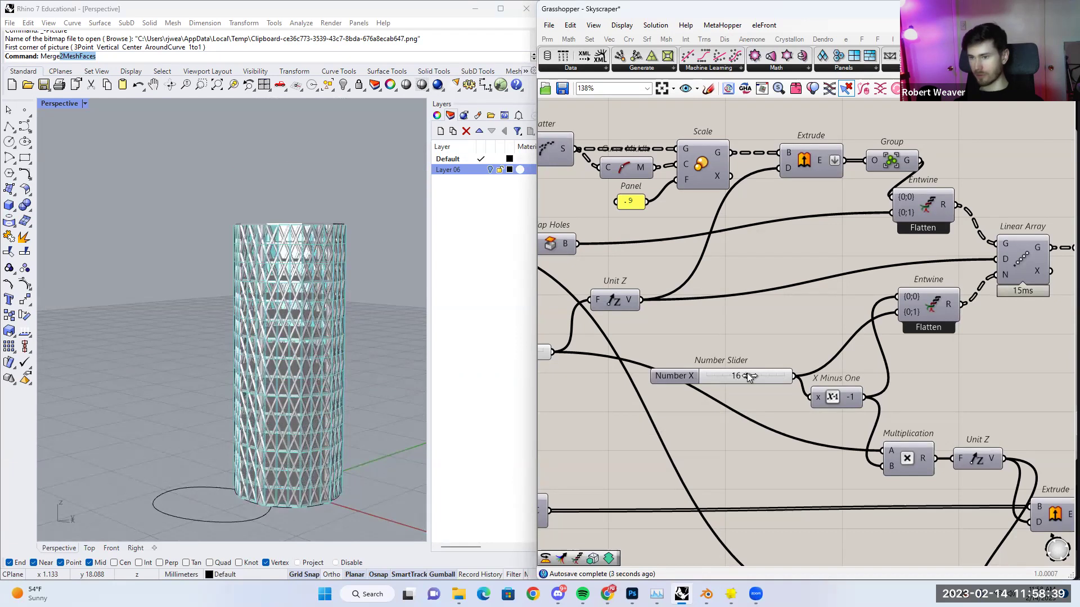
Move the Curve parameter upstream of Divide Curve, apart from the rest of the definition.
scroll(747, 372, down, 3)
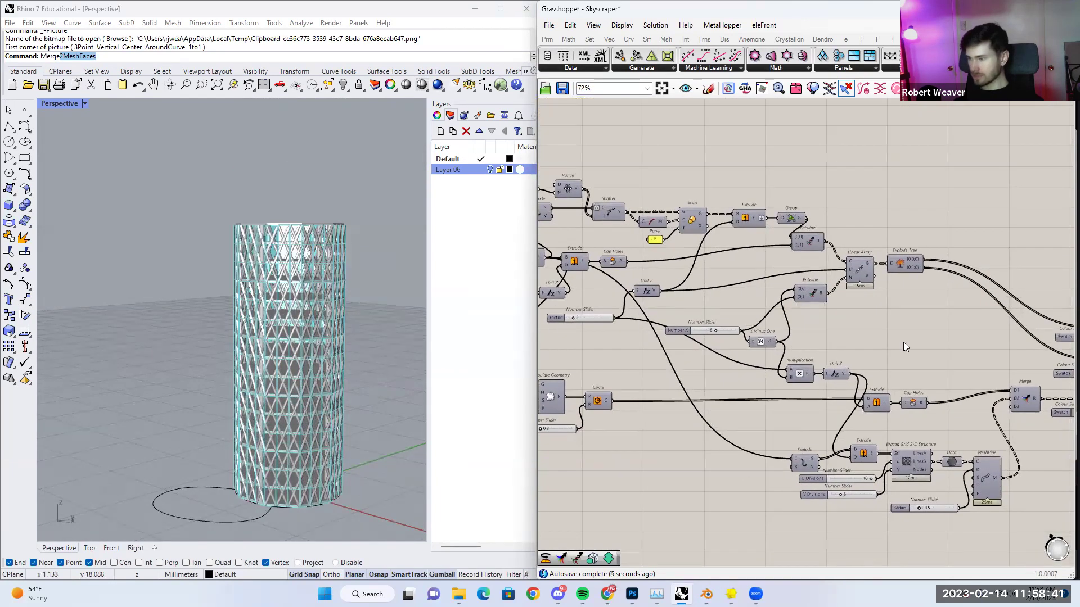
scroll(903, 345, down, 4)
scroll(894, 354, up, 2)
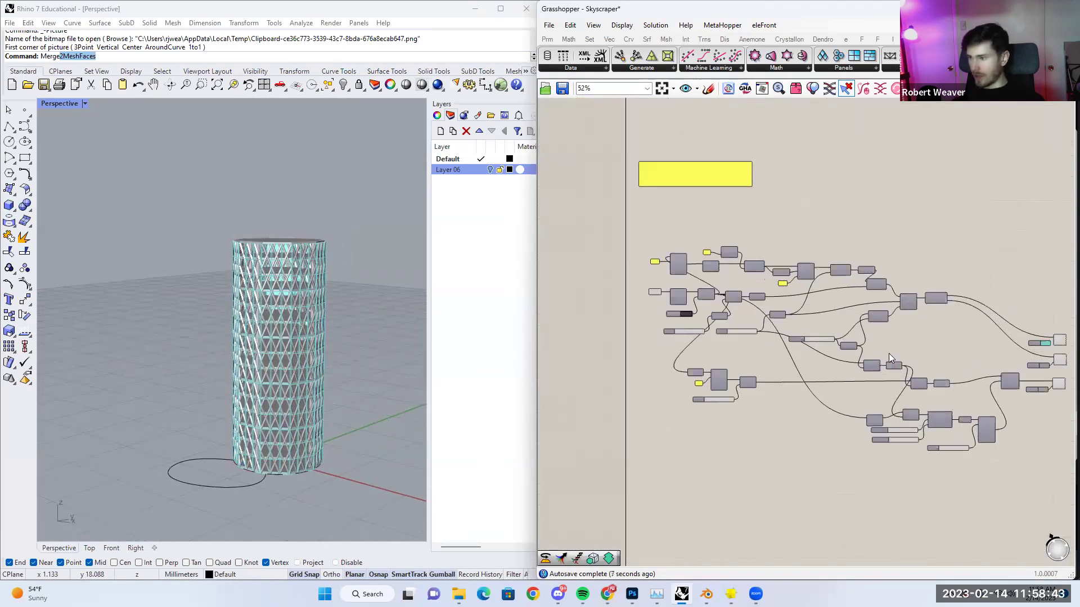
scroll(613, 266, up, 3)
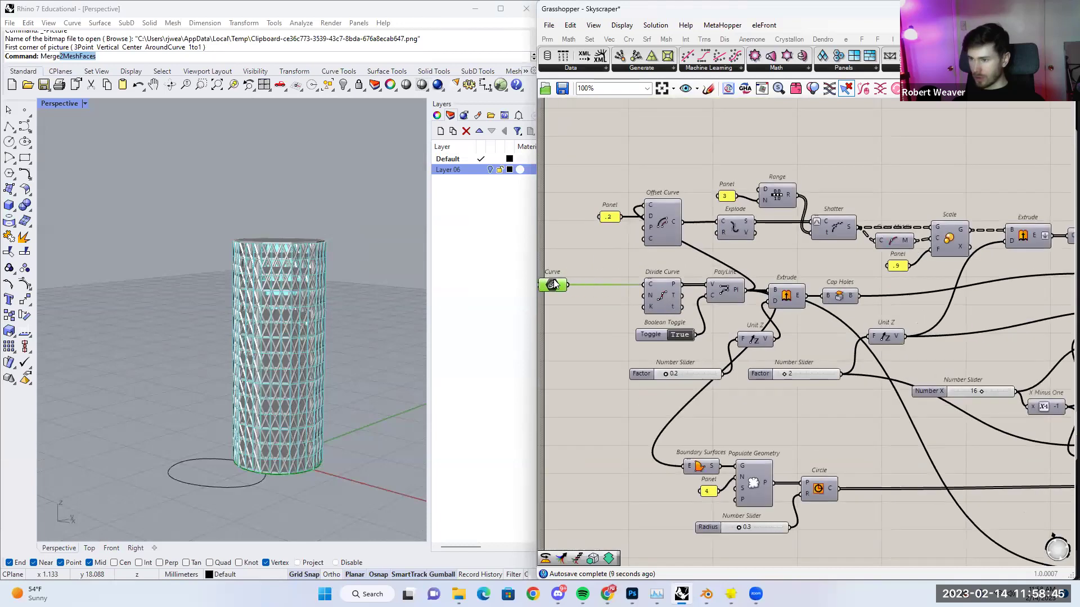
scroll(586, 246, down, 3)
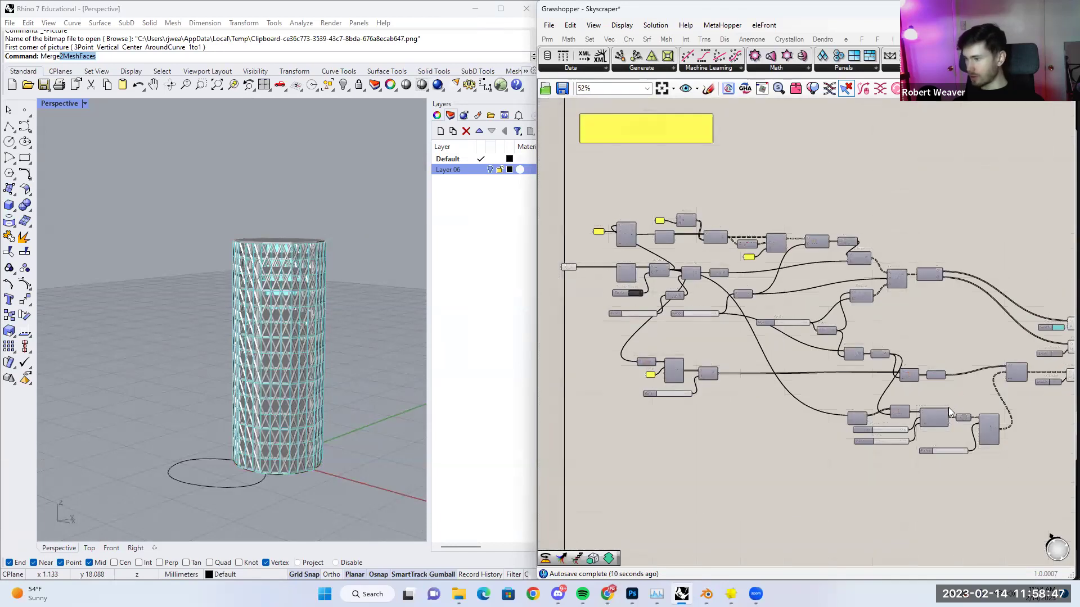
right_drag(972, 406, 950, 418)
scroll(672, 221, down, 2)
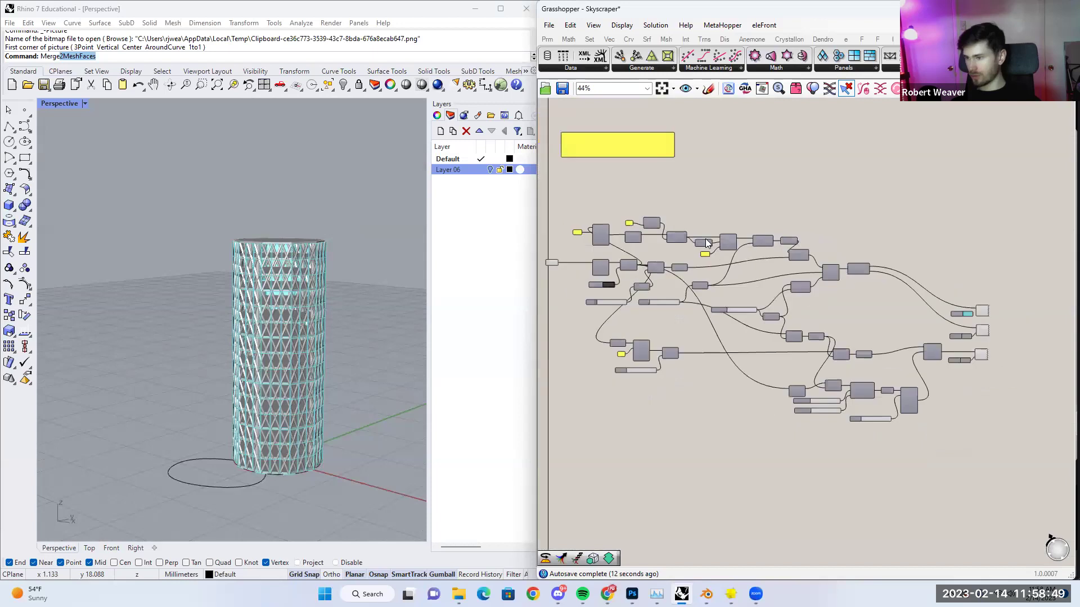
right_drag(253, 430, 248, 525)
click(244, 494)
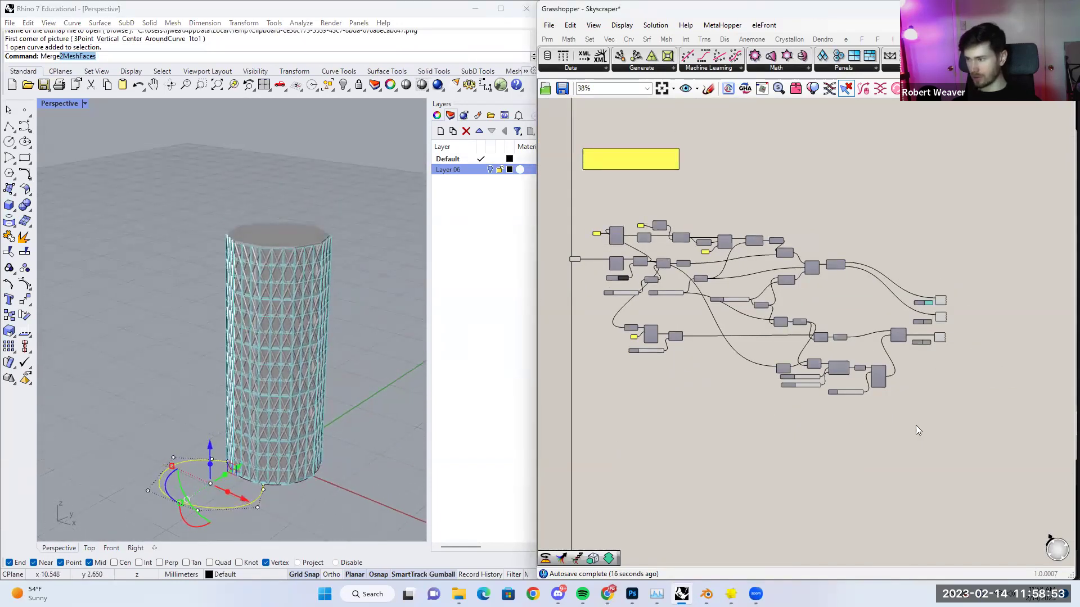
drag(985, 444, 553, 195)
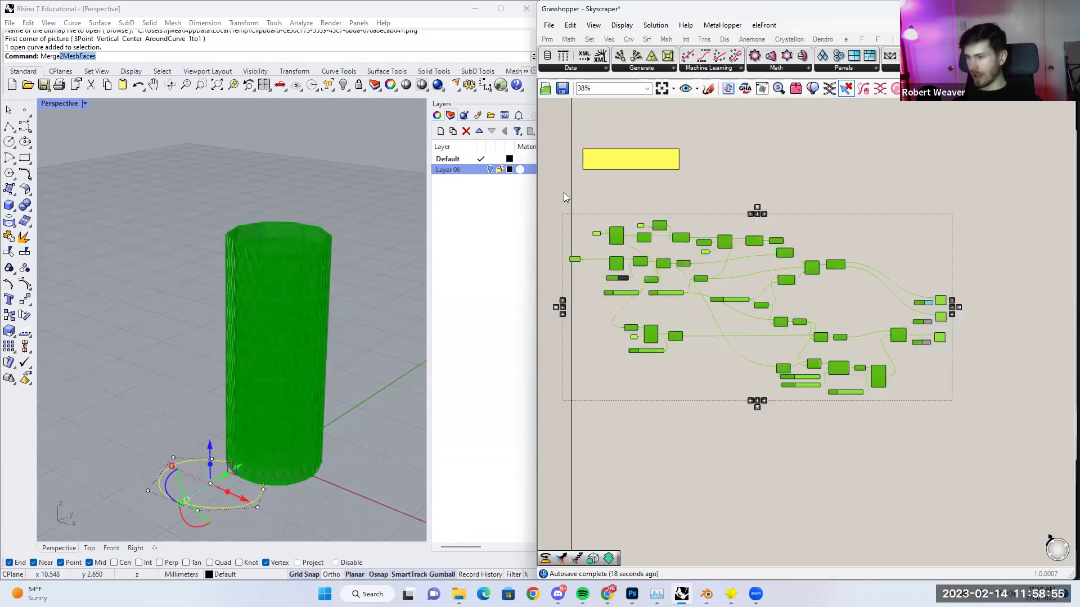
click(678, 442)
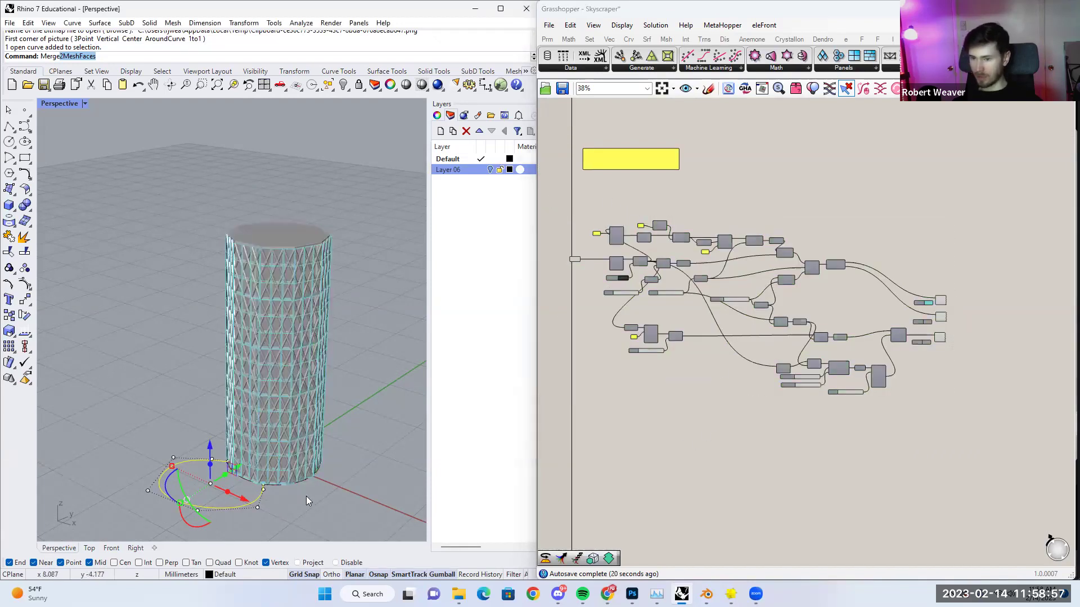
drag(898, 411, 599, 209)
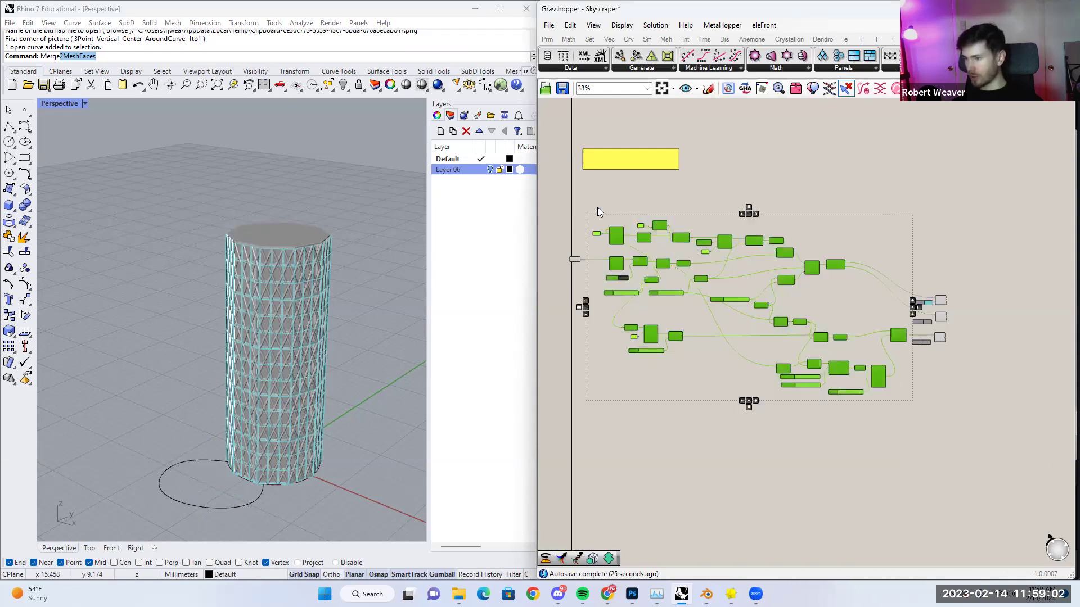
click(799, 421)
Move the Number X floor-count slider out of the definition and place it below the Curve parameter.
scroll(598, 267, up, 4)
right_drag(866, 338, 948, 367)
drag(953, 361, 618, 358)
click(606, 312)
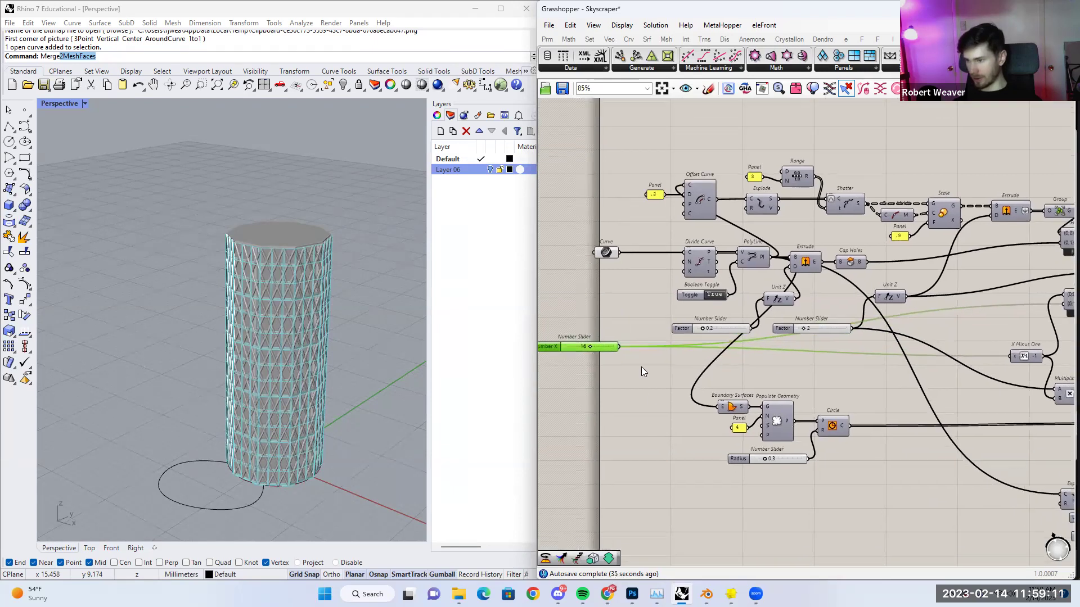
click(653, 402)
Cluster all components between the Curve and Number X inputs and the Custom Previews, and place the cluster near the inputs.
scroll(633, 331, down, 5)
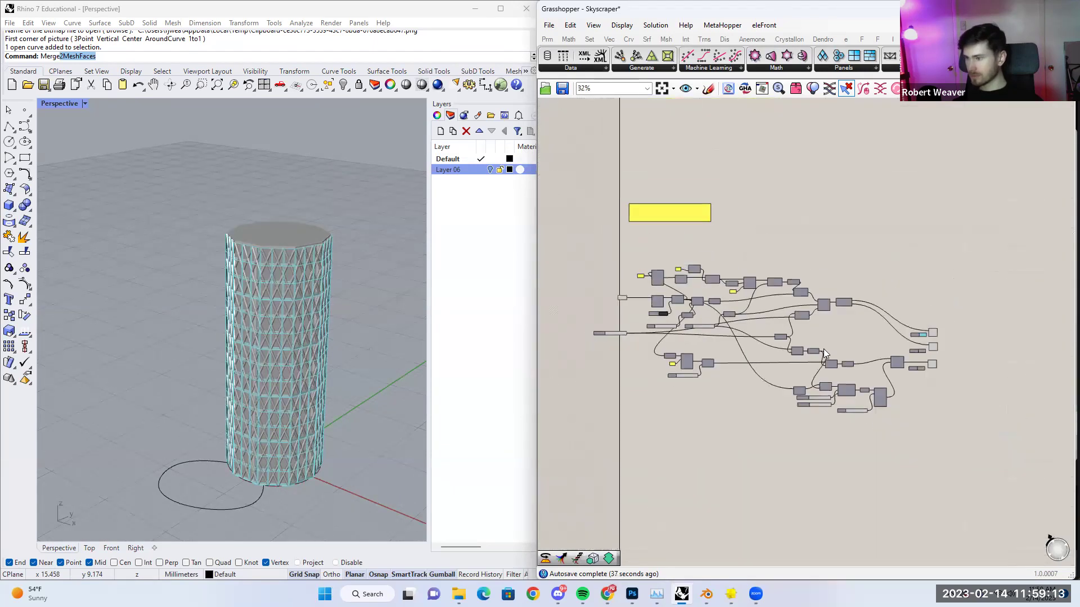
scroll(898, 431, up, 3)
drag(968, 430, 601, 201)
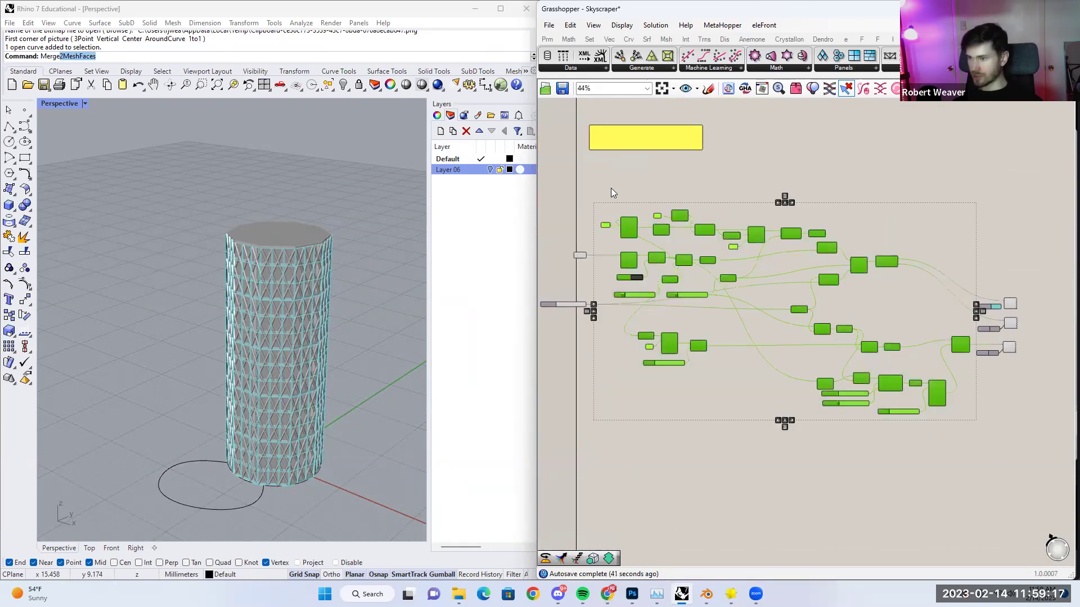
right_click(622, 177)
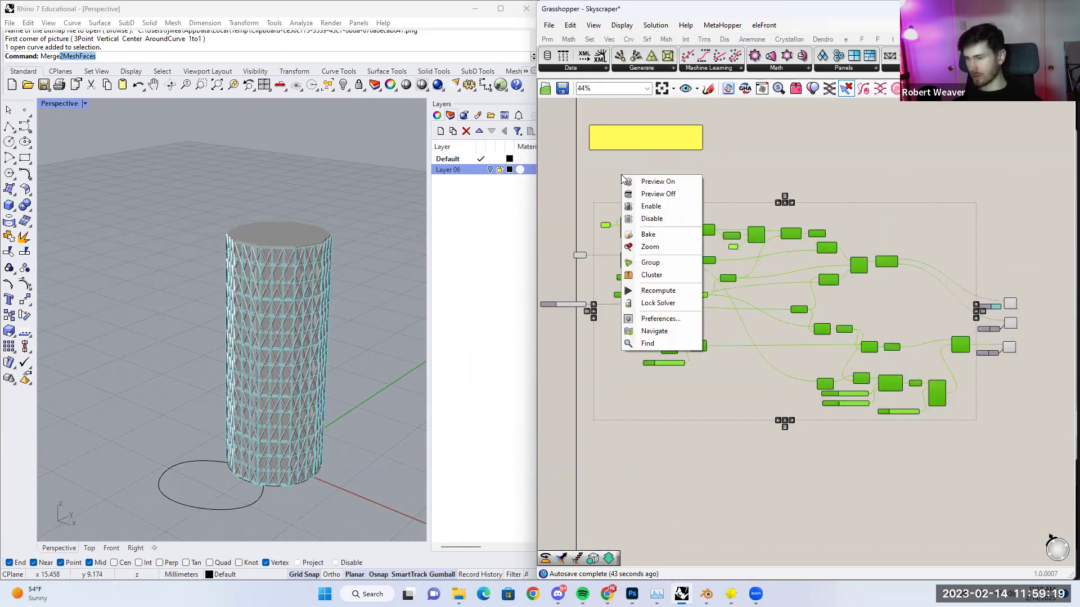
click(653, 277)
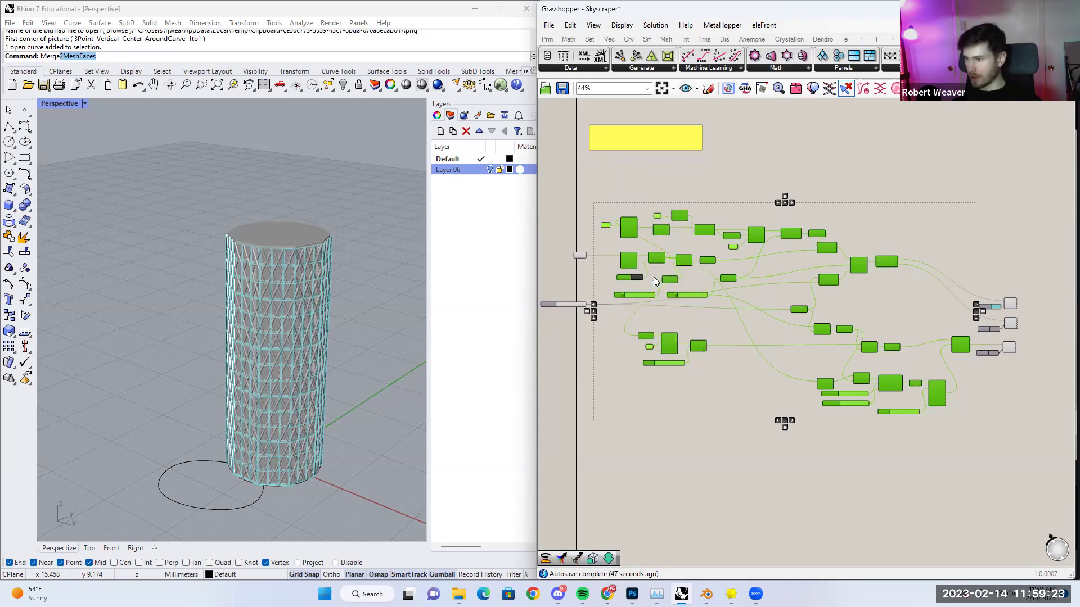
drag(782, 318, 733, 295)
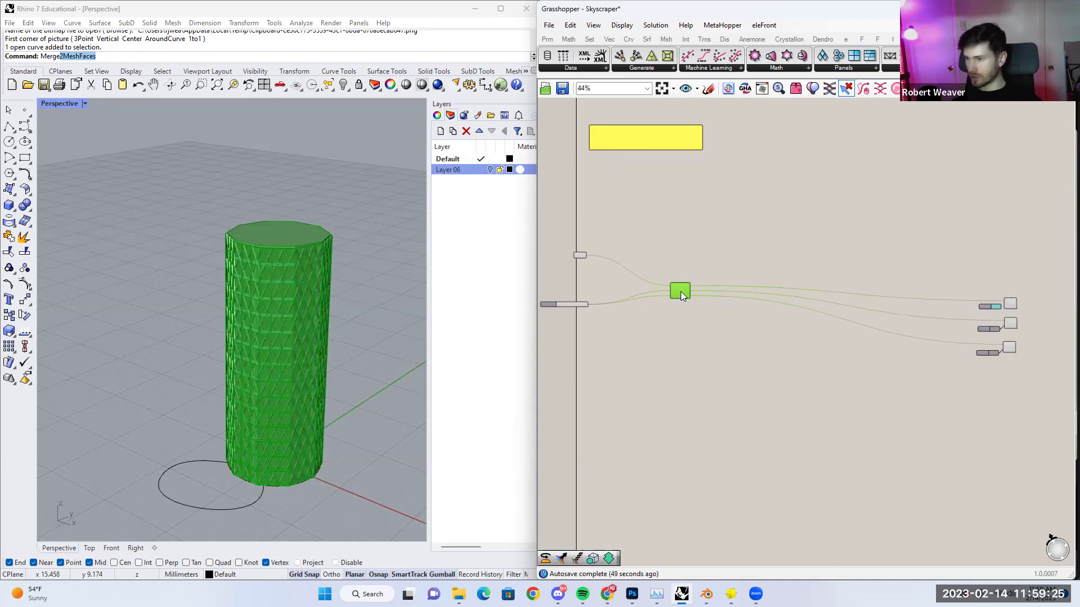
Gather the three Custom Previews with their swatches, the Curve parameter and the Number X slider closely around the cluster.
drag(1041, 384, 955, 259)
drag(1012, 306, 746, 270)
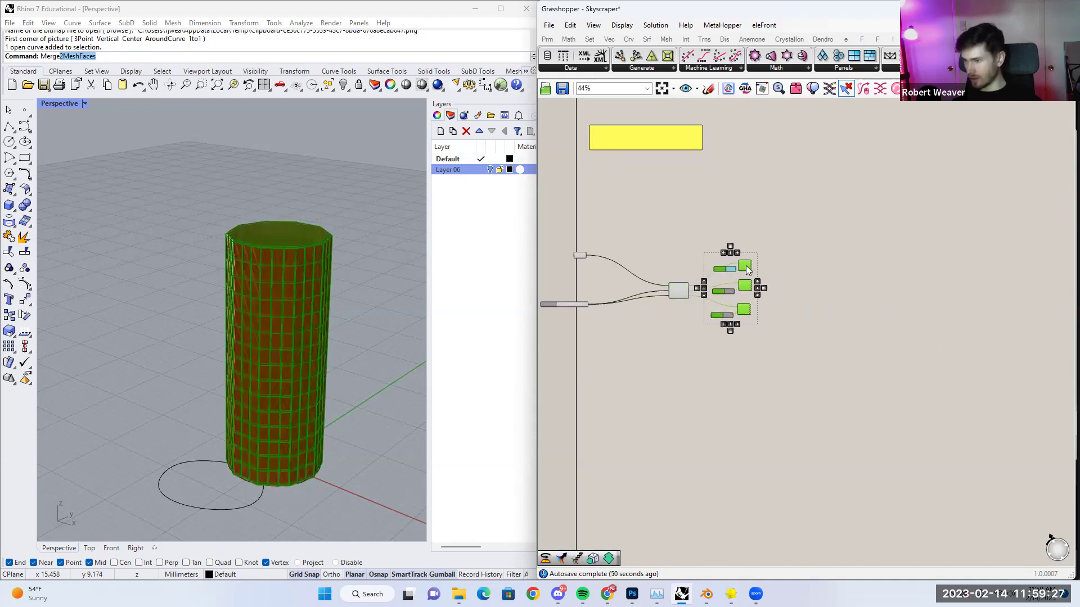
scroll(634, 286, up, 3)
right_drag(634, 286, 731, 311)
scroll(636, 335, up, 2)
drag(623, 335, 726, 324)
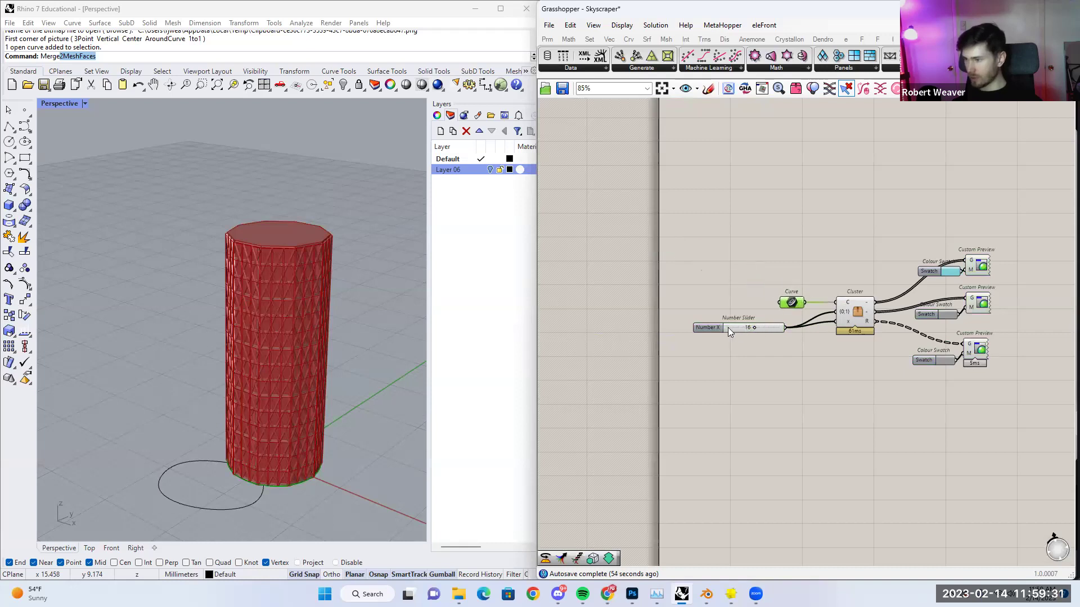
Examine the cluster's inputs and outputs and the tower geometry it displays in the viewport.
drag(887, 381, 760, 218)
scroll(1020, 301, up, 4)
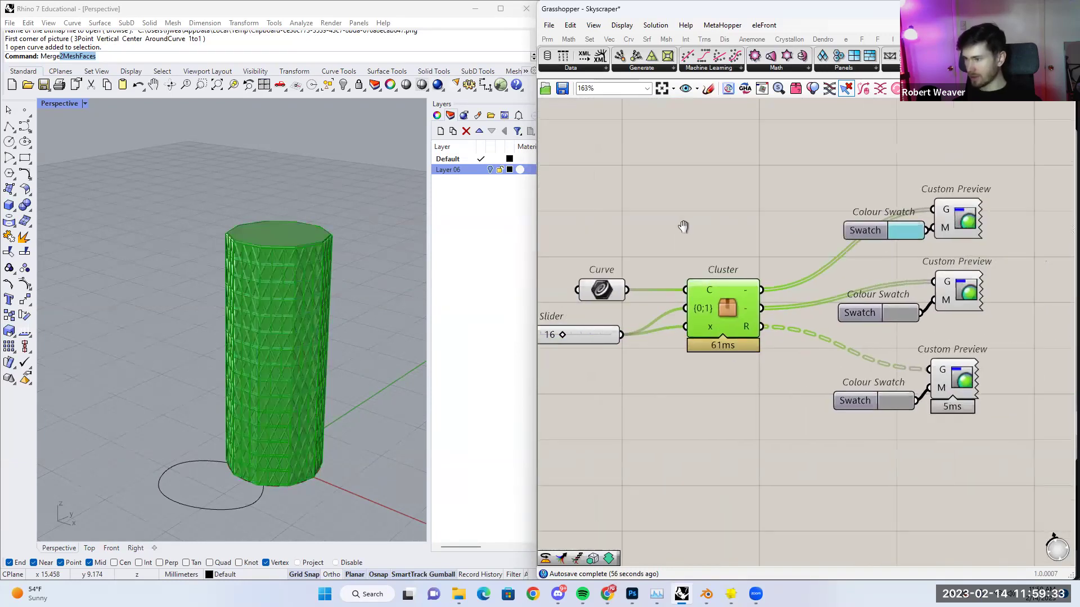
right_drag(897, 312, 887, 319)
drag(959, 340, 866, 287)
right_drag(759, 353, 829, 346)
click(783, 345)
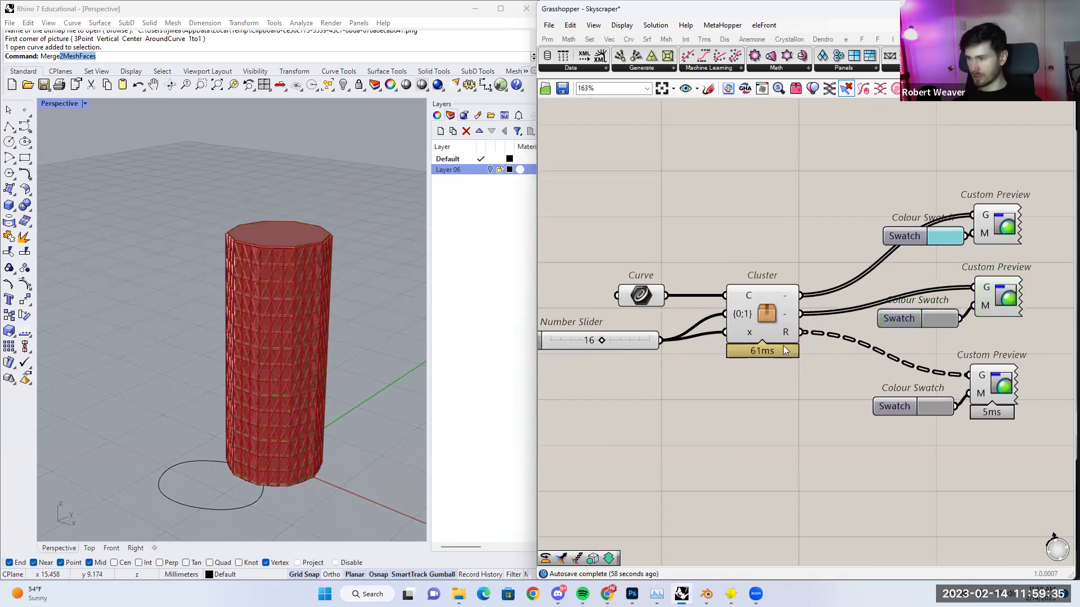
click(774, 325)
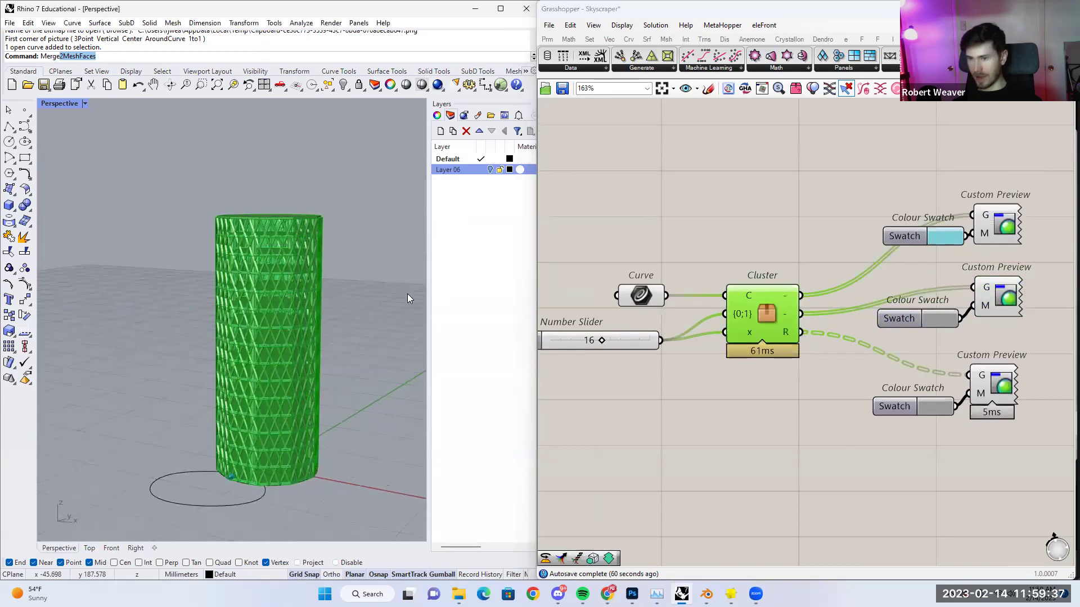
right_drag(205, 364, 282, 243)
click(682, 399)
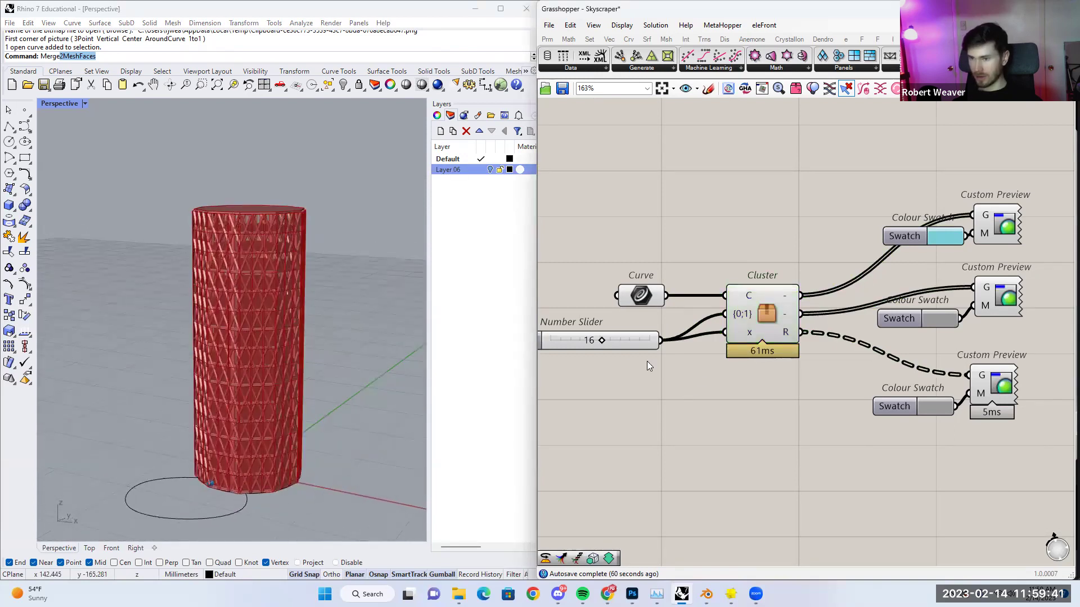
Turn off the cluster's preview and set the Number X floor-count slider to 19.
mouse_move(603, 342)
mouse_down()
mouse_move(621, 341)
mouse_move(606, 341)
mouse_up()
right_click(763, 313)
click(772, 335)
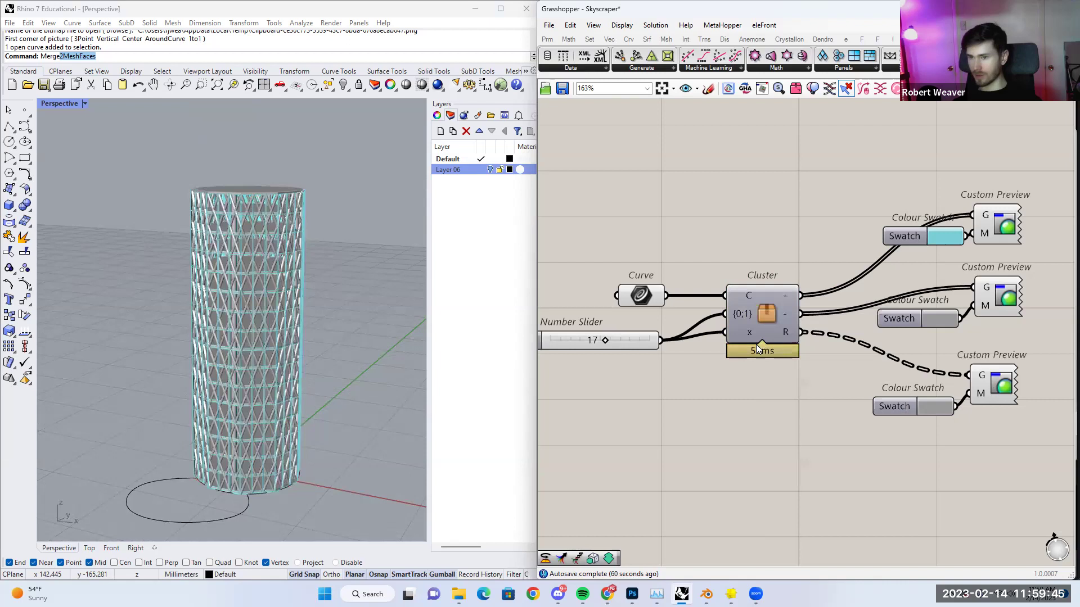
right_drag(635, 345, 682, 338)
mouse_move(651, 335)
mouse_down()
mouse_move(641, 333)
mouse_move(658, 333)
mouse_up()
scroll(658, 332, down, 2)
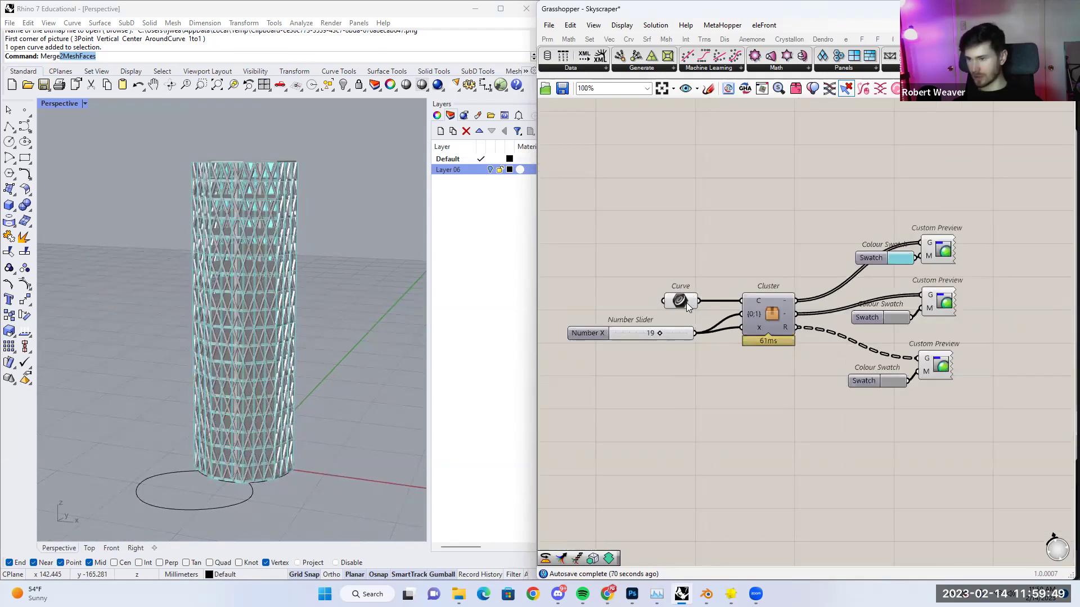
Duplicate the whole cluster group with its Curve, Number X slider, swatches and Custom Previews, and place the copy below the original.
scroll(686, 306, down, 1)
drag(929, 415, 601, 237)
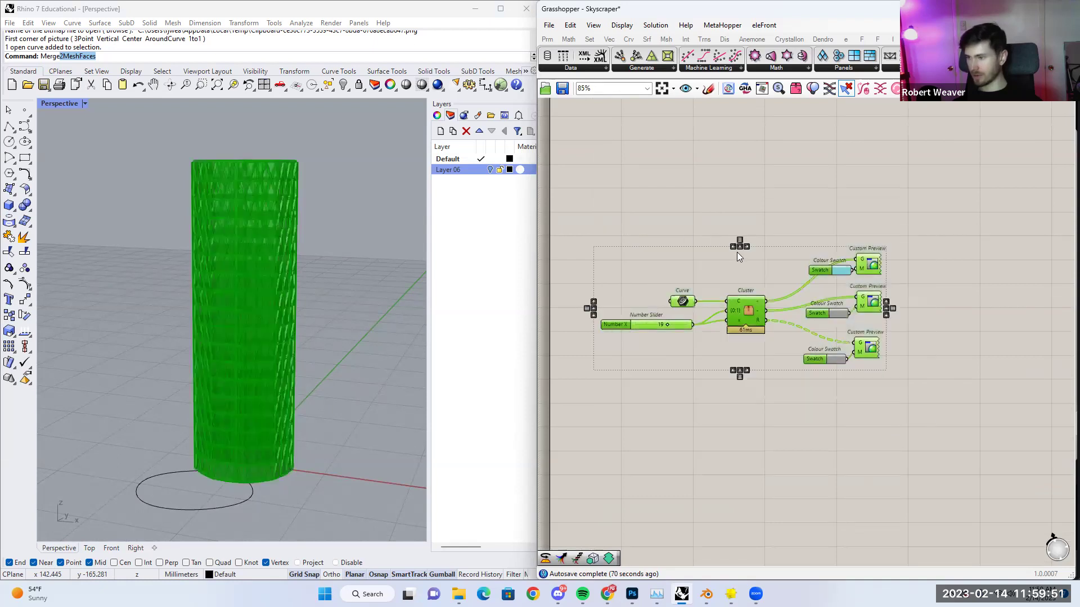
key(ctrl+c)
key(ctrl+v)
drag(745, 315, 732, 451)
click(707, 388)
scroll(706, 389, down, 2)
scroll(722, 363, up, 3)
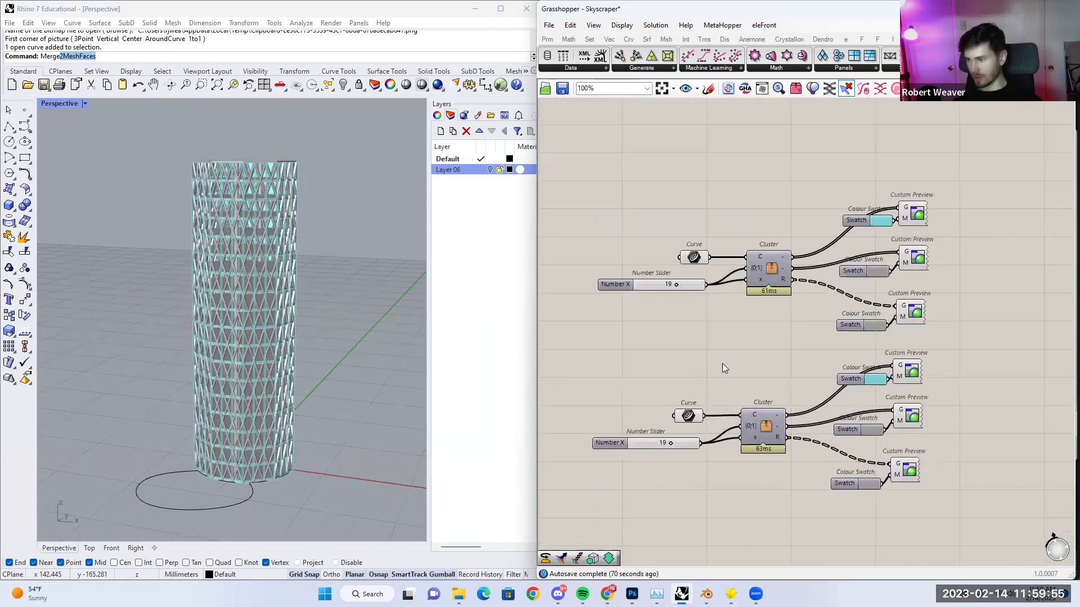
Examine the duplicated cluster, its available options, and the Curve and Number X inputs feeding it.
right_drag(990, 458, 919, 447)
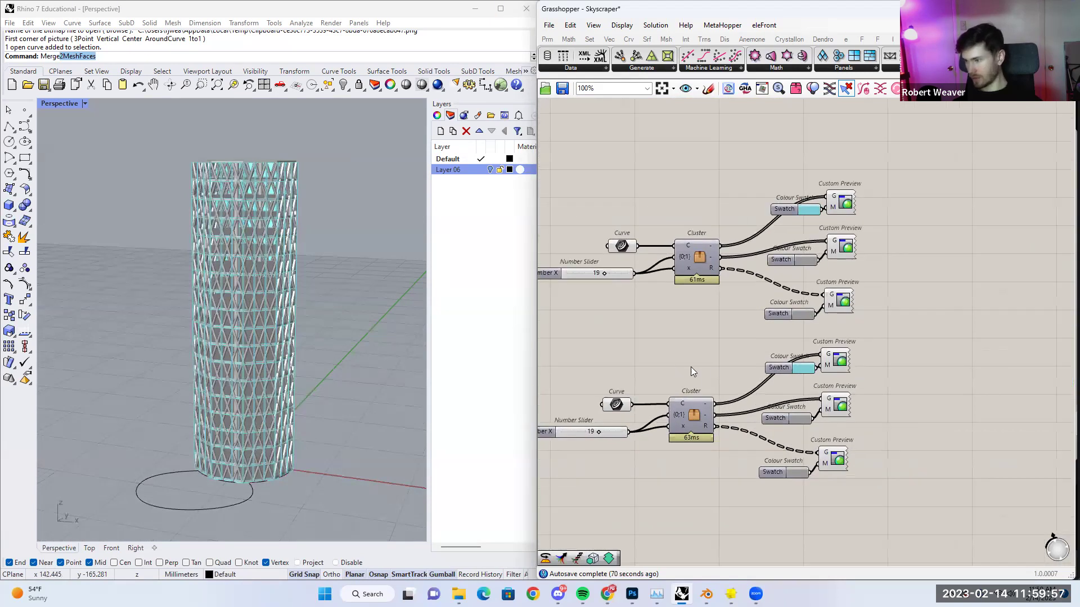
right_drag(694, 369, 770, 371)
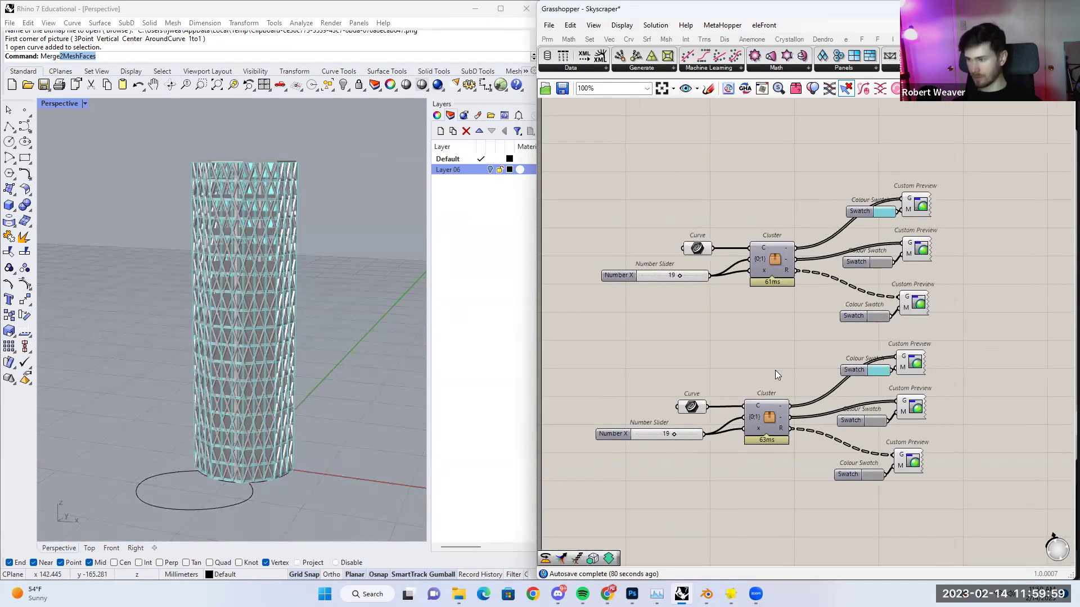
drag(736, 385, 804, 460)
click(738, 360)
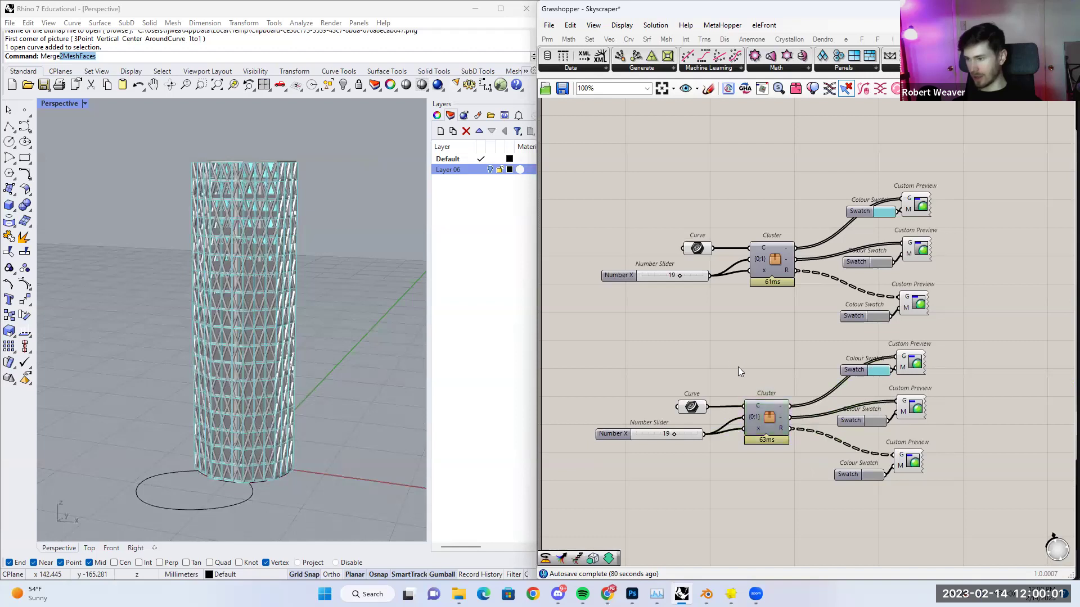
scroll(766, 433, up, 3)
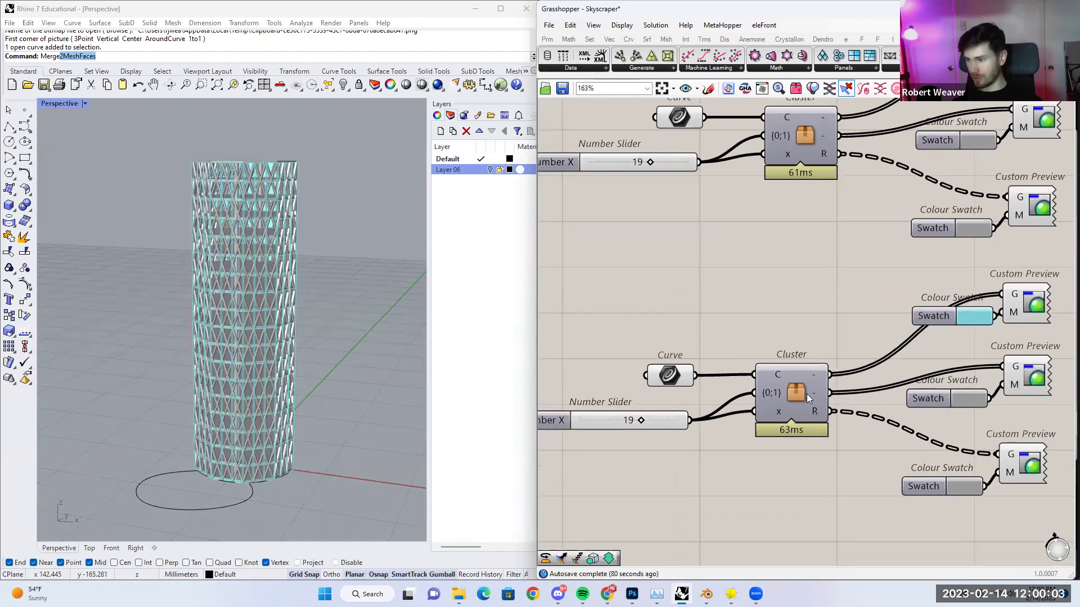
right_click(791, 397)
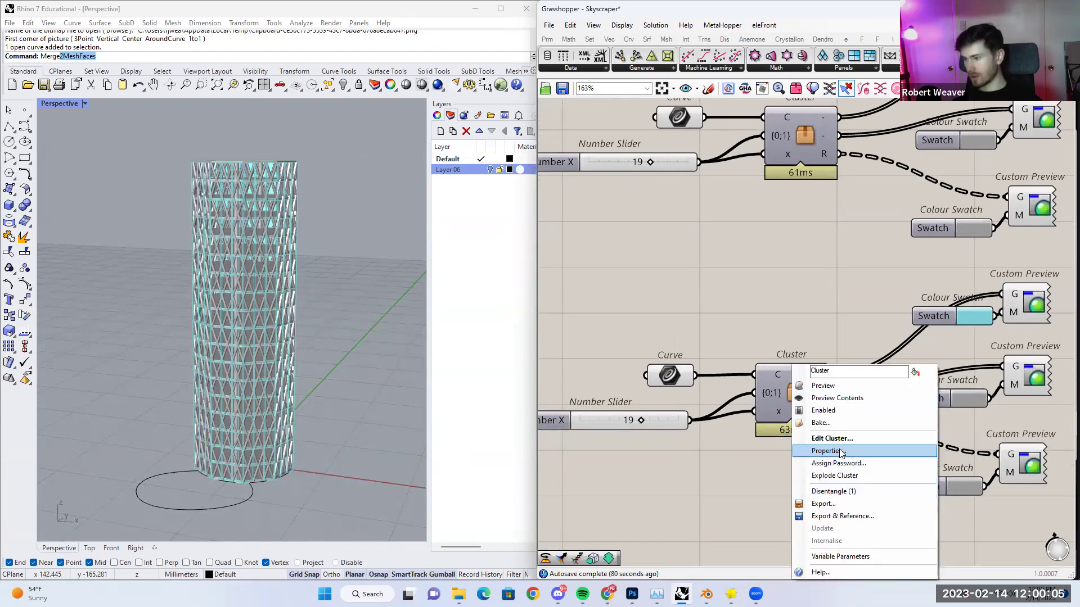
click(747, 360)
right_drag(683, 439, 753, 397)
drag(720, 384, 735, 375)
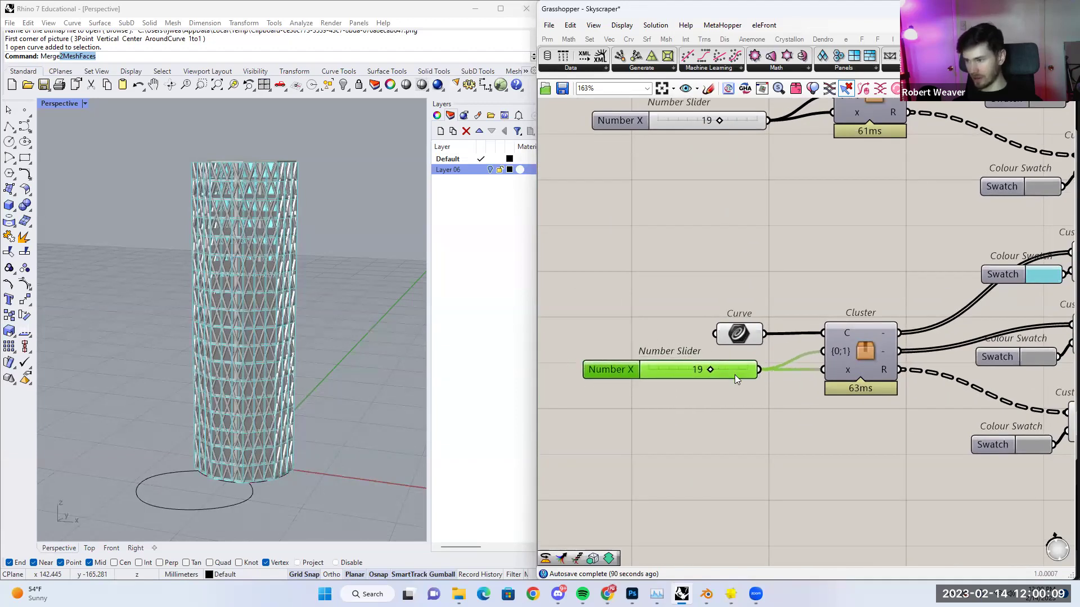
click(781, 389)
right_drag(785, 392, 749, 391)
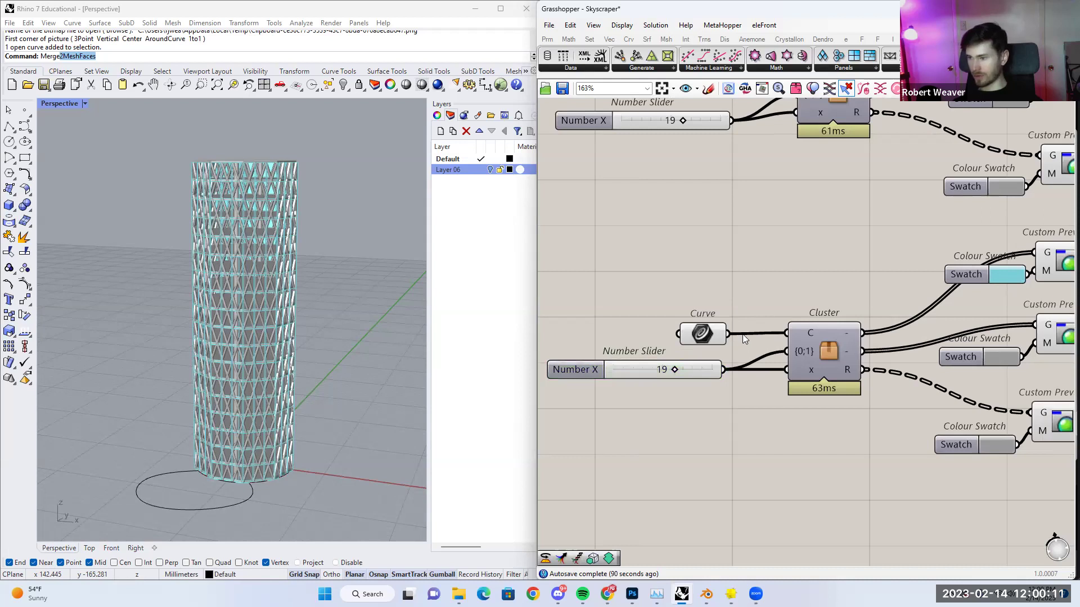
right_drag(742, 334, 701, 325)
drag(713, 274, 837, 429)
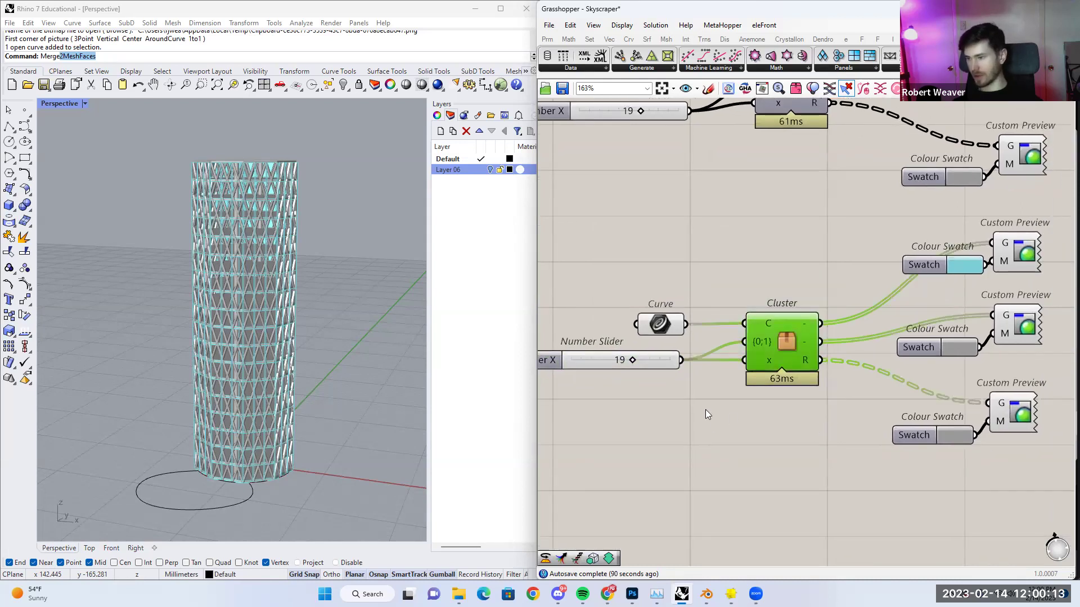
click(640, 401)
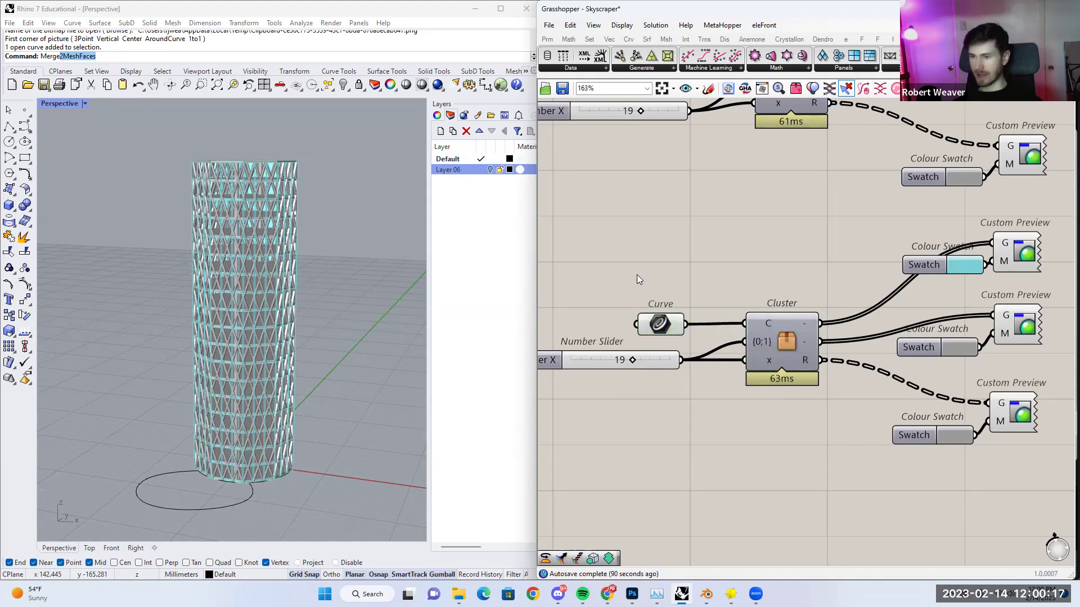
Assign the second circle in the Rhino viewport to the duplicated group's Curve parameter.
scroll(650, 297, down, 2)
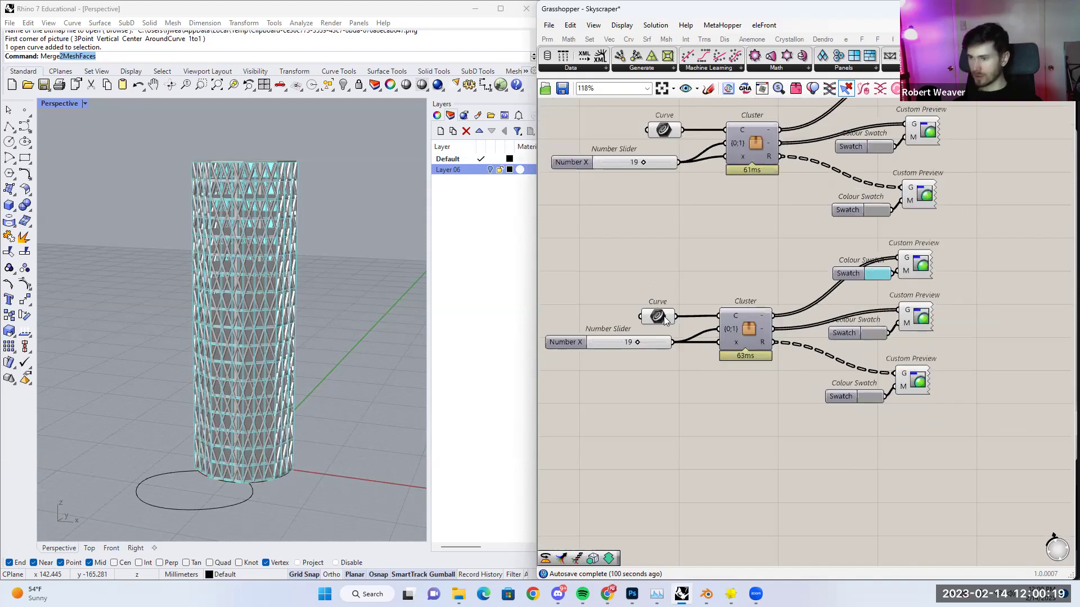
right_drag(290, 436, 287, 483)
scroll(287, 483, up, 1)
click(250, 504)
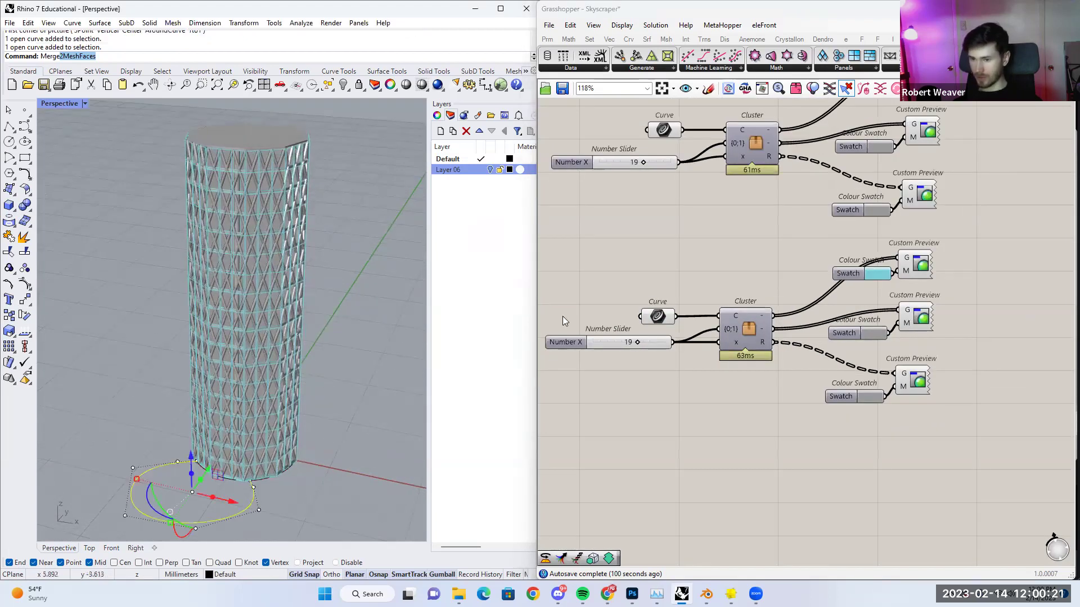
right_click(656, 319)
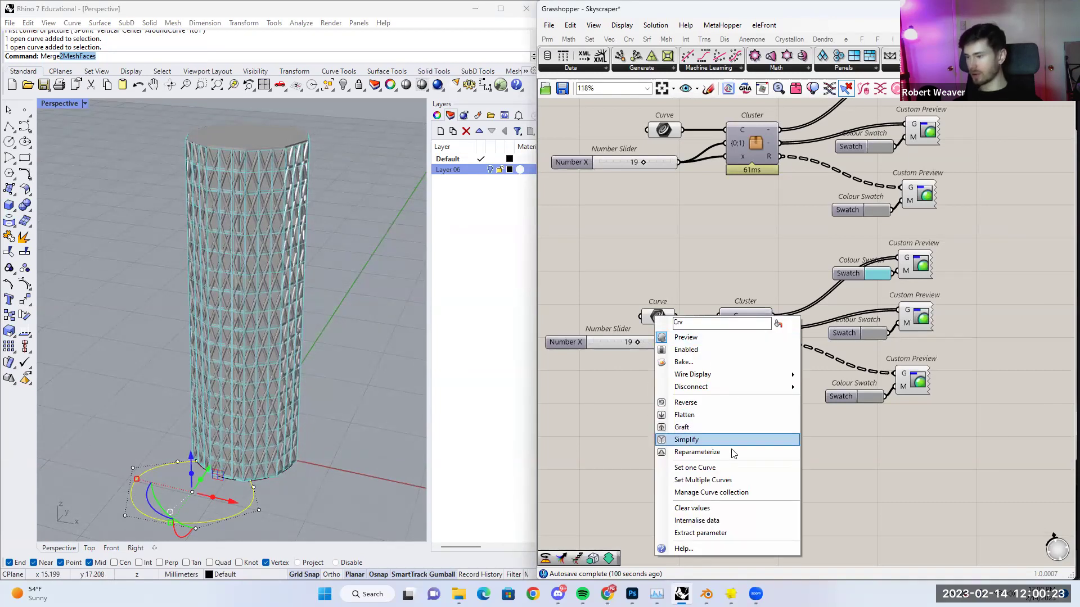
click(736, 468)
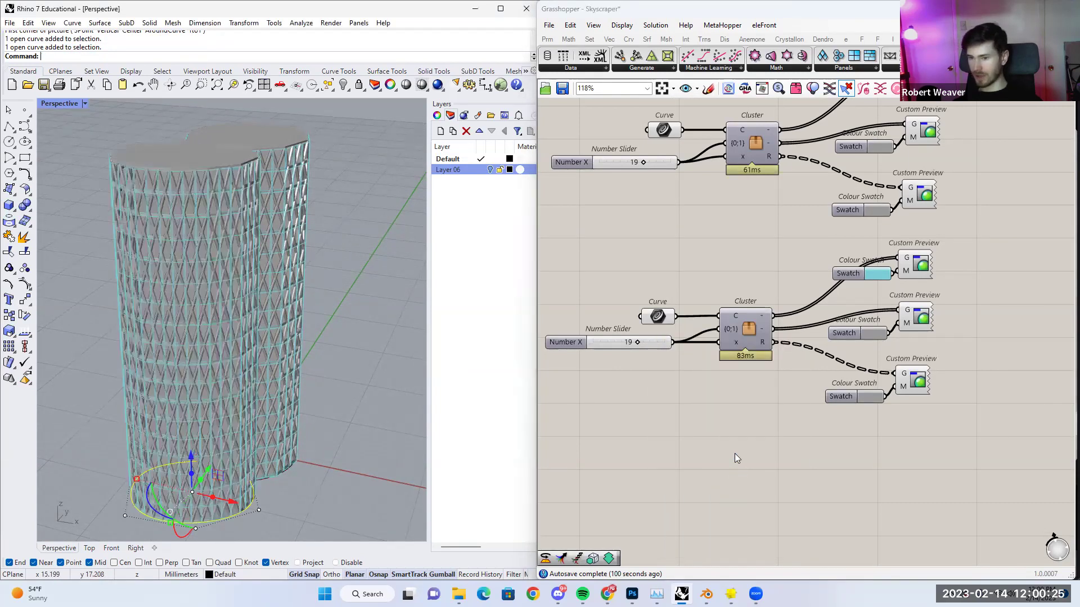
right_drag(407, 373, 253, 315)
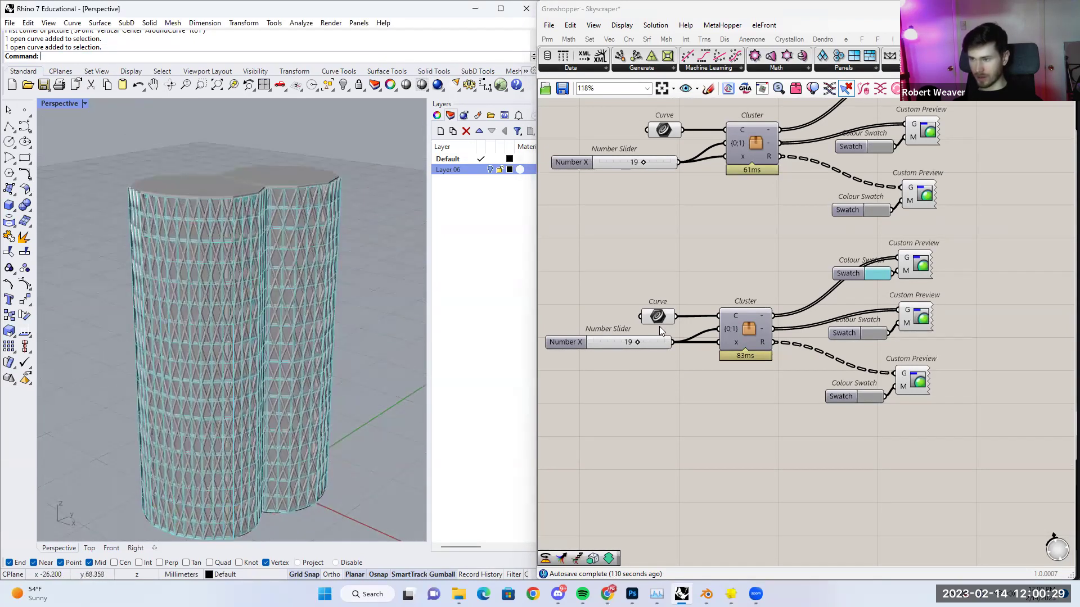
Set the duplicated tower's Number X slider to 11 floors.
scroll(656, 359, up, 3)
drag(666, 353, 636, 352)
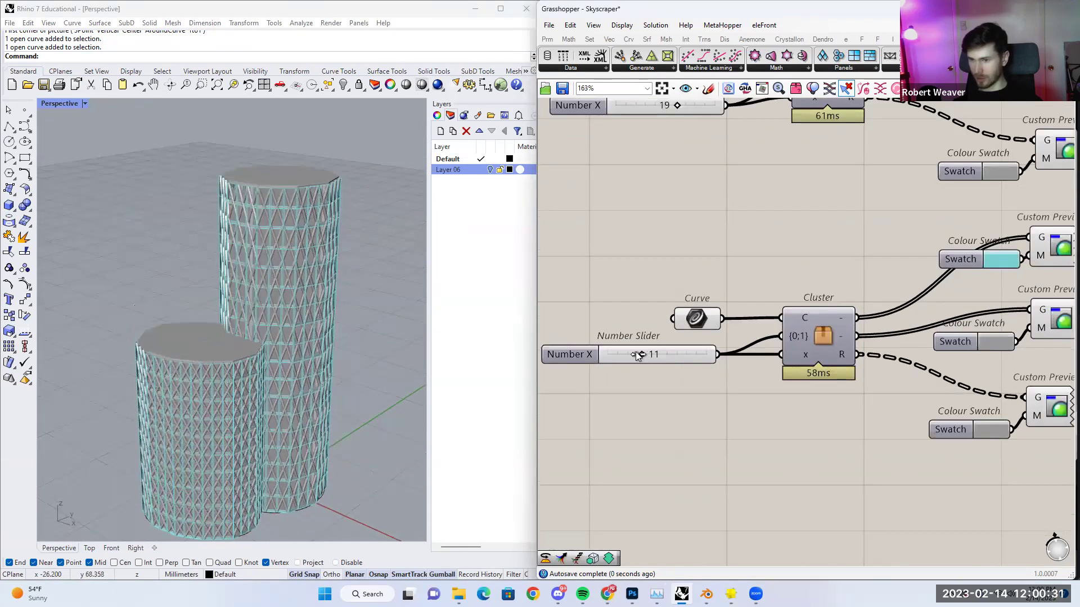
scroll(343, 332, down, 2)
right_drag(344, 332, 225, 402)
Change the duplicated tower's turquoise colour swatch to red with hue 0°.
right_drag(995, 269, 916, 294)
click(917, 289)
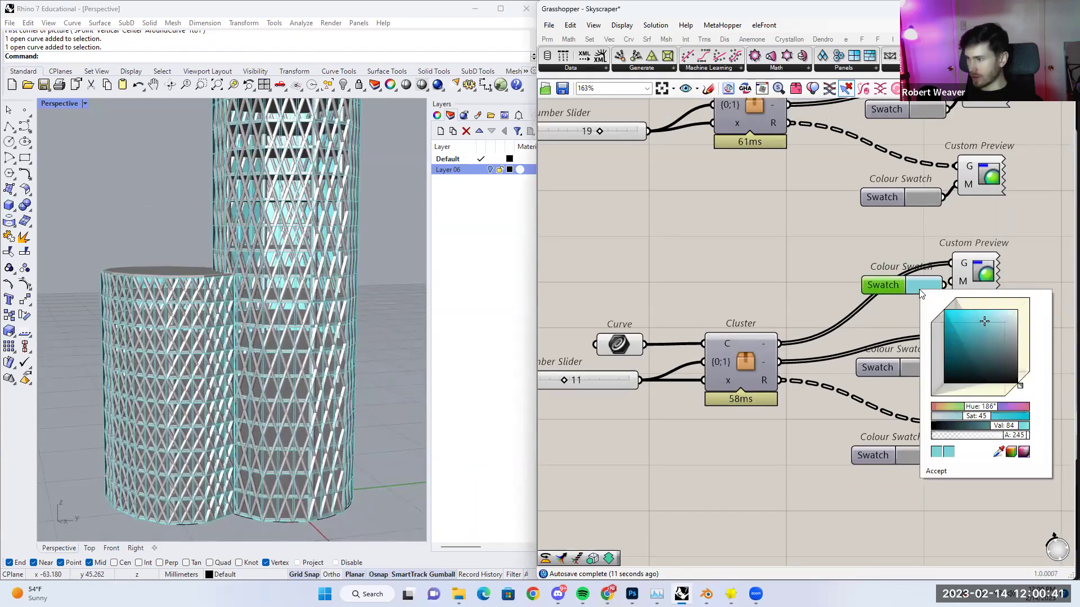
drag(982, 404, 931, 406)
click(949, 333)
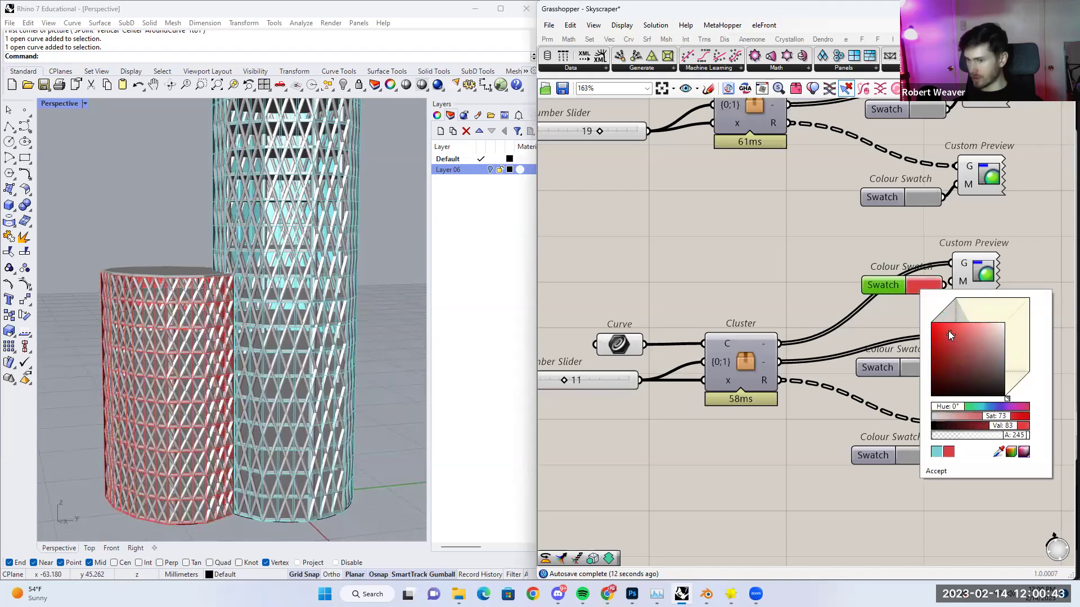
click(674, 237)
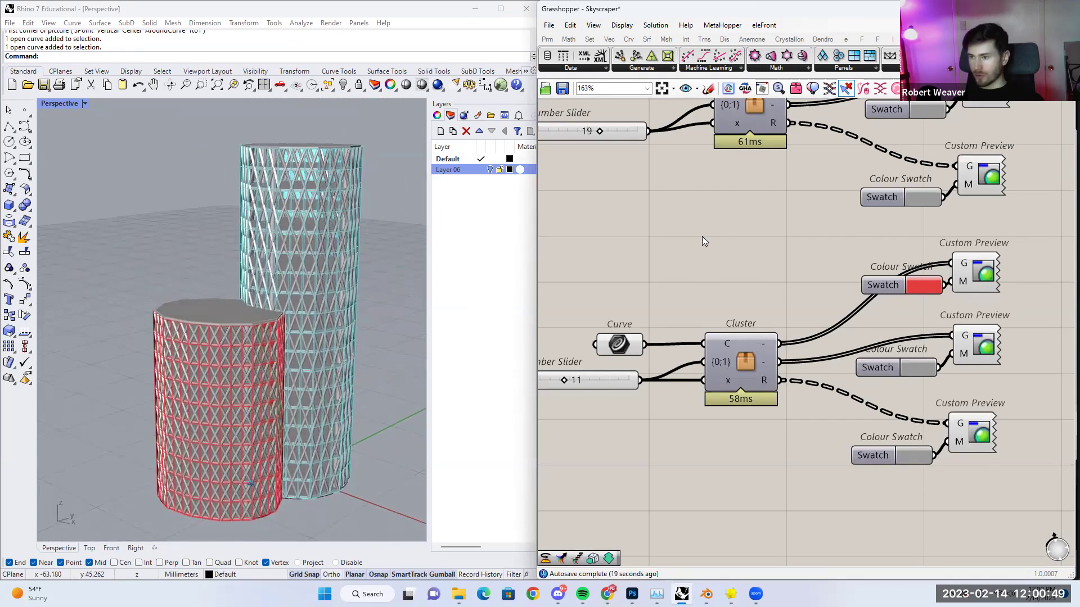
Add a Rectangle component in the empty canvas area below the duplicated cluster group.
right_drag(709, 266, 727, 244)
scroll(730, 259, down, 3)
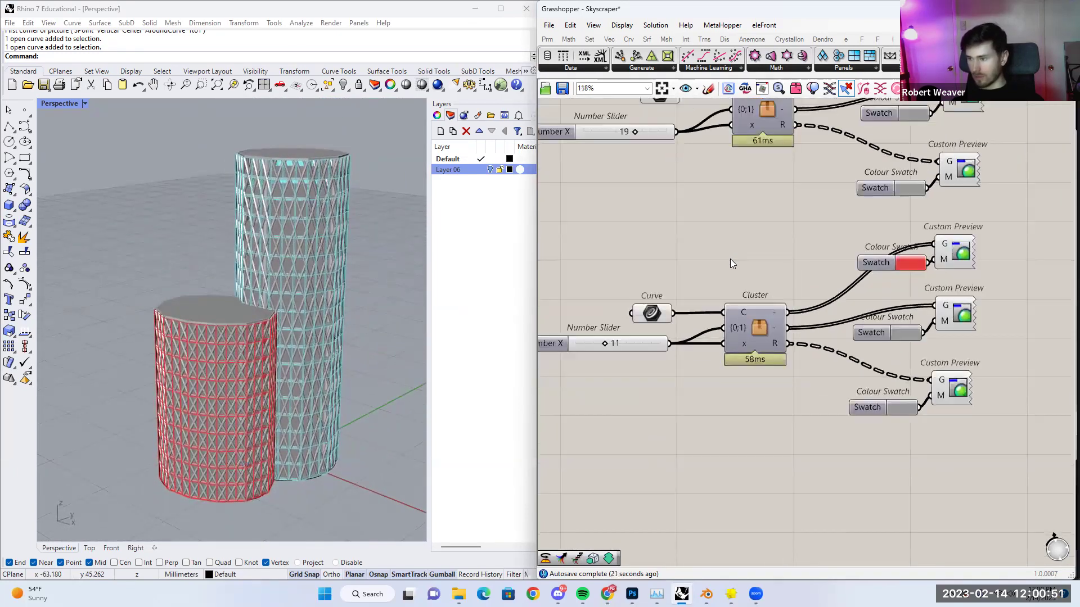
right_drag(627, 476, 702, 414)
double_click(702, 413)
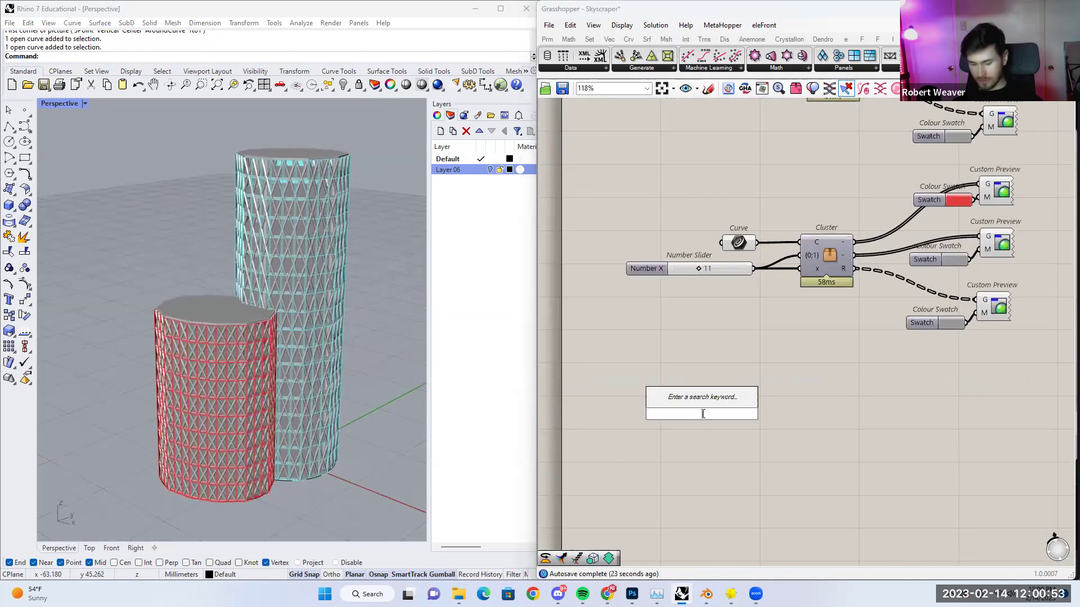
text(rec)
click(703, 402)
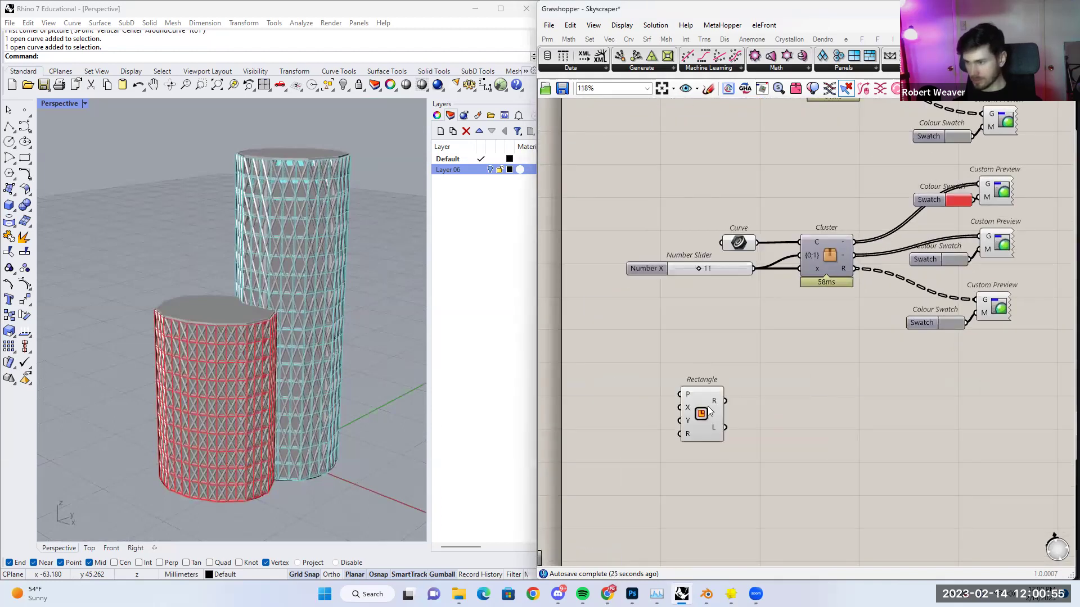
drag(703, 411, 737, 415)
Hide the preview of all components in the two tower cluster groups.
scroll(752, 395, down, 3)
drag(946, 394, 753, 120)
right_click(754, 120)
click(761, 142)
Move the Rectangle farther below the clusters, add a Populate 2D beside it, and connect the rectangle output to its region input.
right_drag(787, 425, 792, 344)
scroll(753, 360, up, 3)
click(695, 371)
drag(693, 369, 707, 414)
right_drag(787, 378, 842, 359)
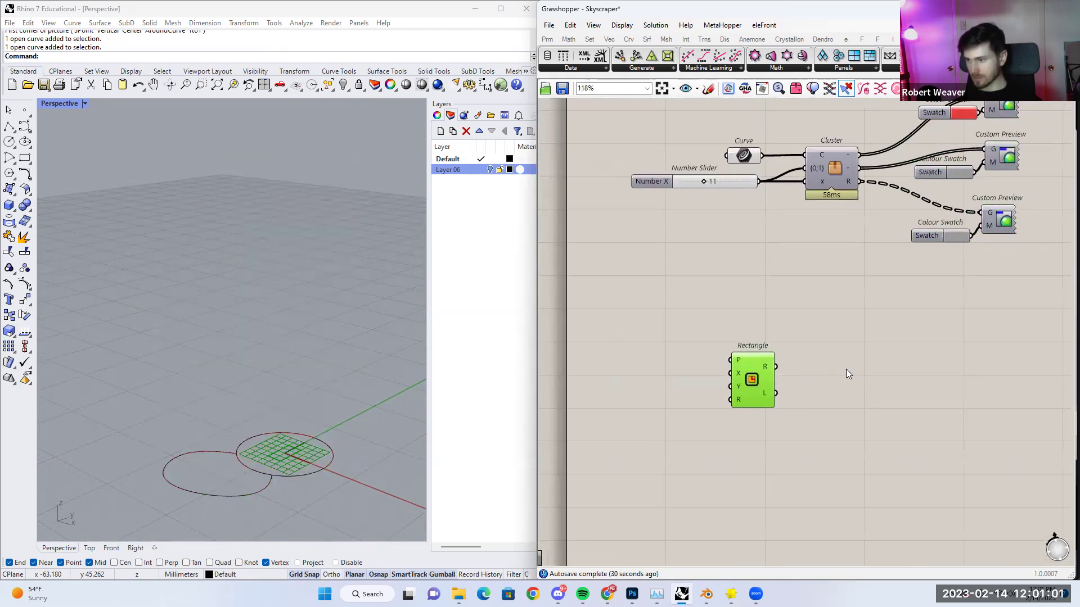
double_click(845, 369)
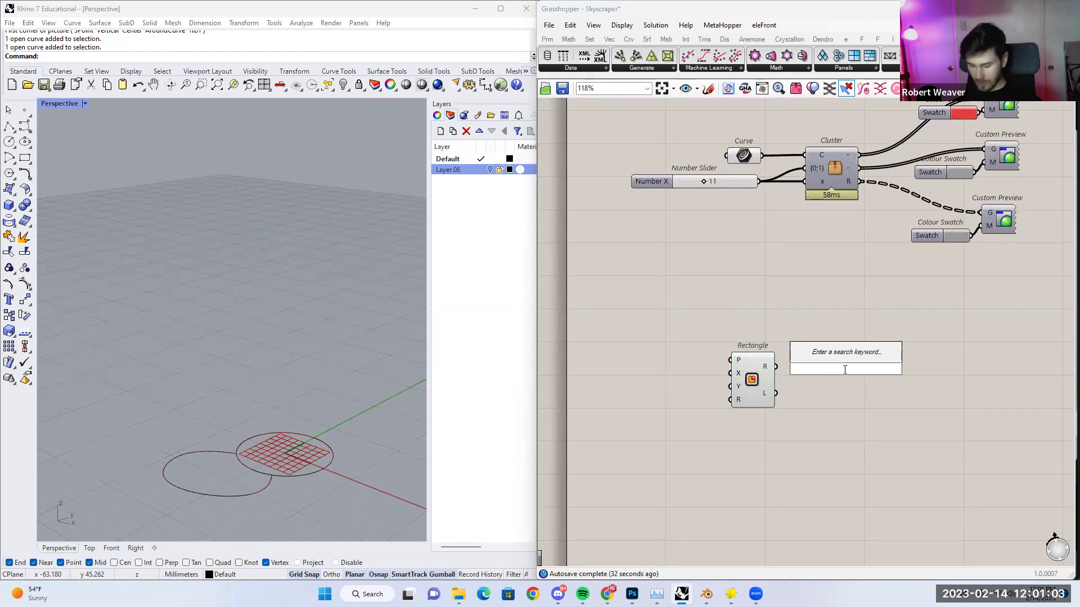
text(populate)
click(819, 351)
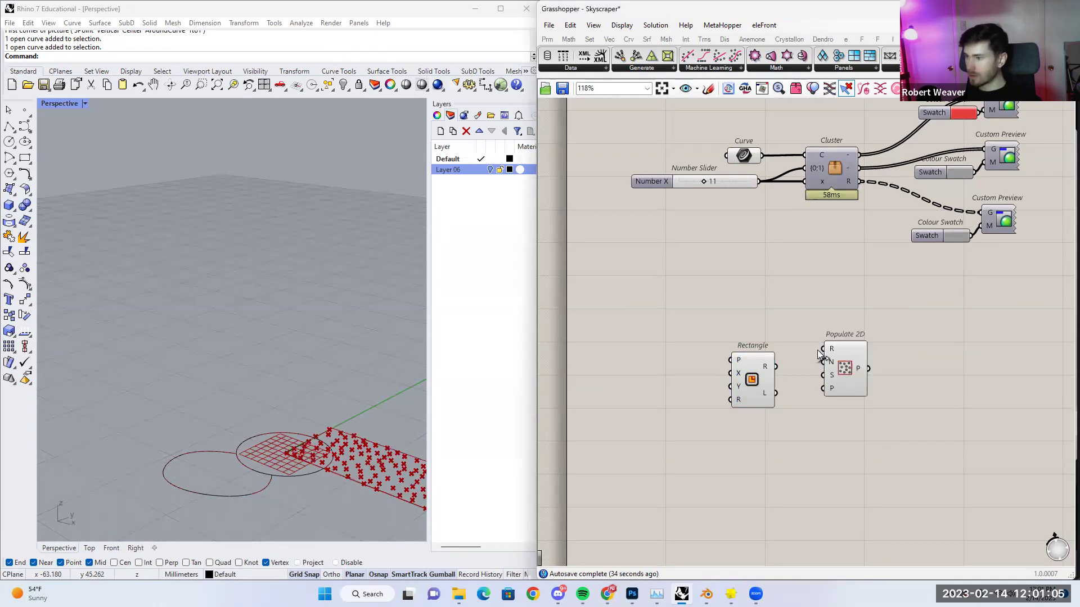
drag(844, 372, 816, 387)
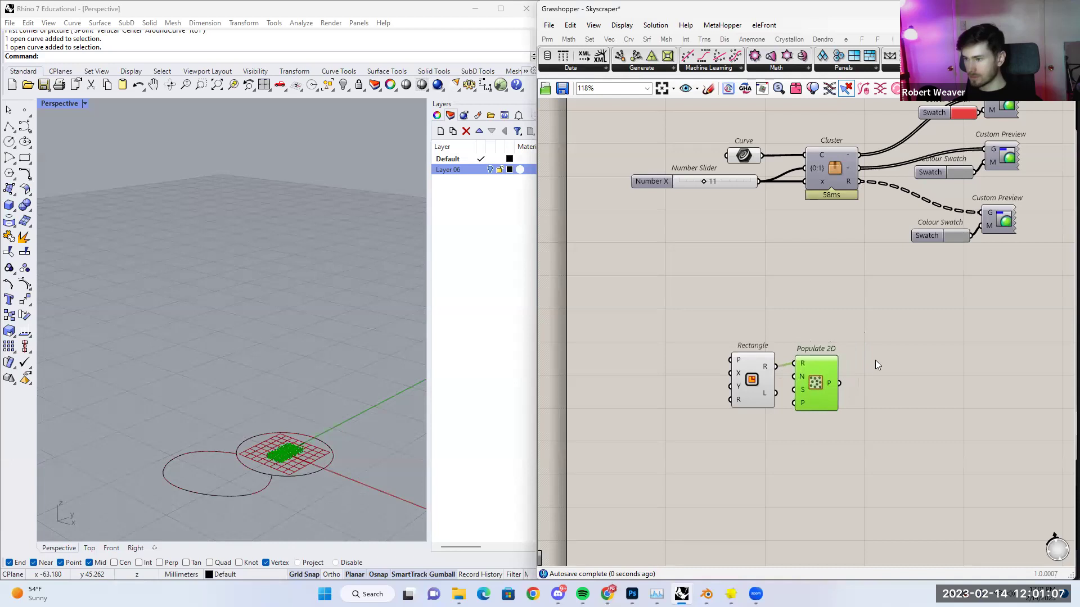
Add a Voronoi component after Populate 2D and feed the populated points into its P input.
double_click(876, 359)
text(vor)
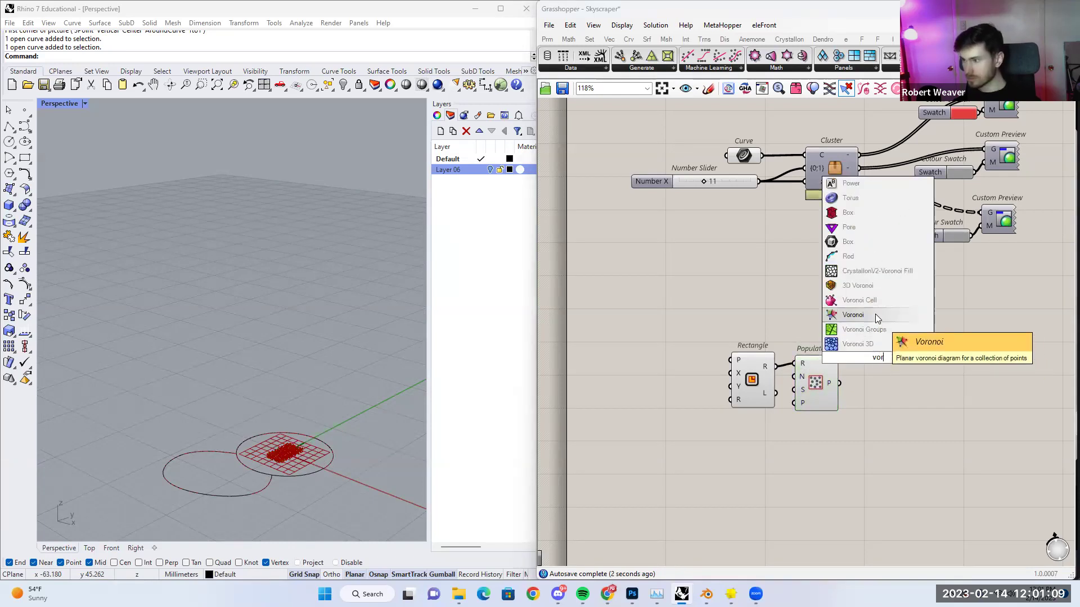
click(875, 314)
drag(879, 378, 881, 385)
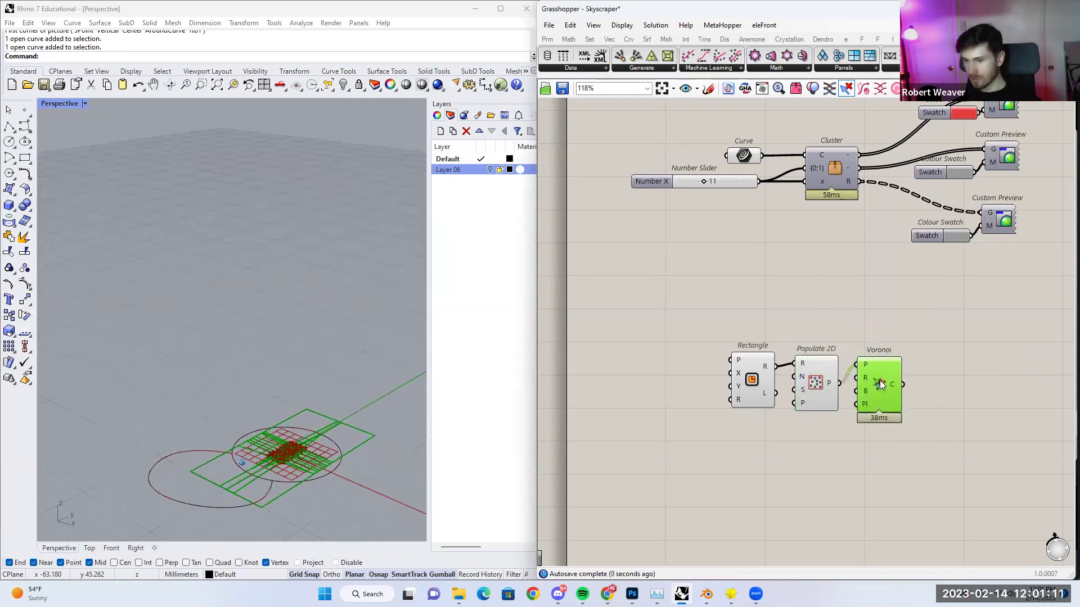
right_drag(865, 364, 835, 353)
drag(865, 378, 863, 391)
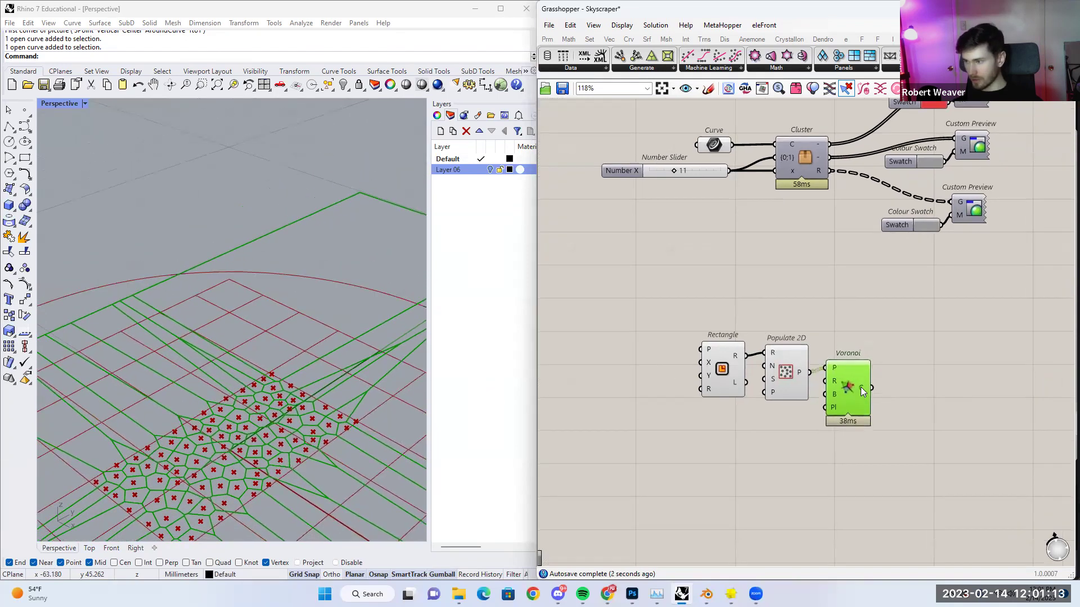
Copy the second tower's cluster group with its inputs, swatches and previews, and place the copy beyond the Voronoi component.
scroll(888, 354, down, 2)
drag(937, 326, 899, 363)
right_drag(789, 383, 813, 375)
drag(934, 356, 628, 209)
alt+drag(768, 256, 993, 453)
right_drag(886, 382, 921, 321)
click(785, 423)
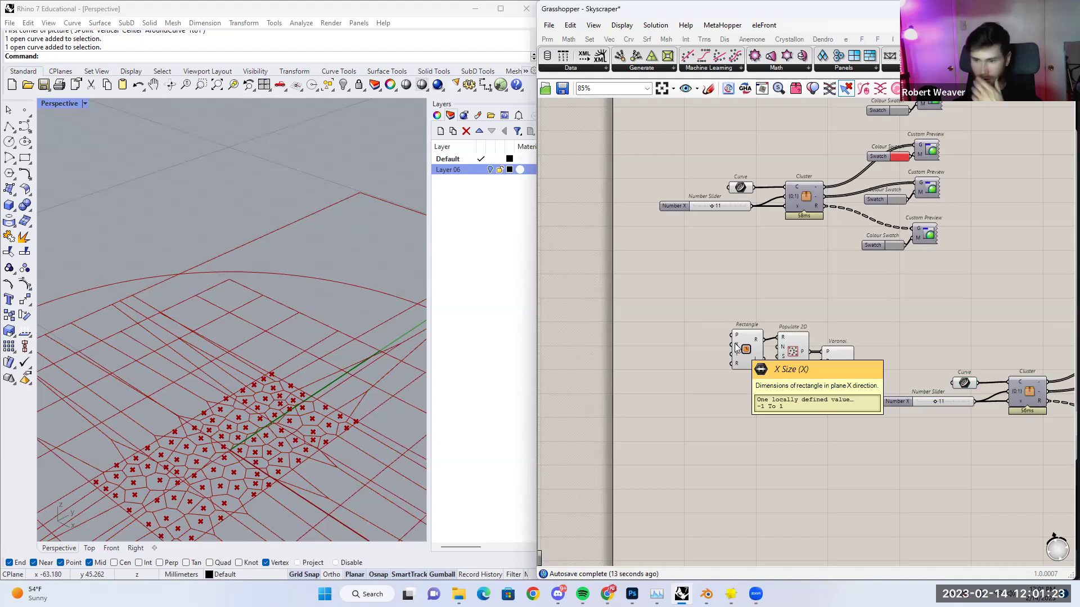
right_drag(695, 349, 699, 338)
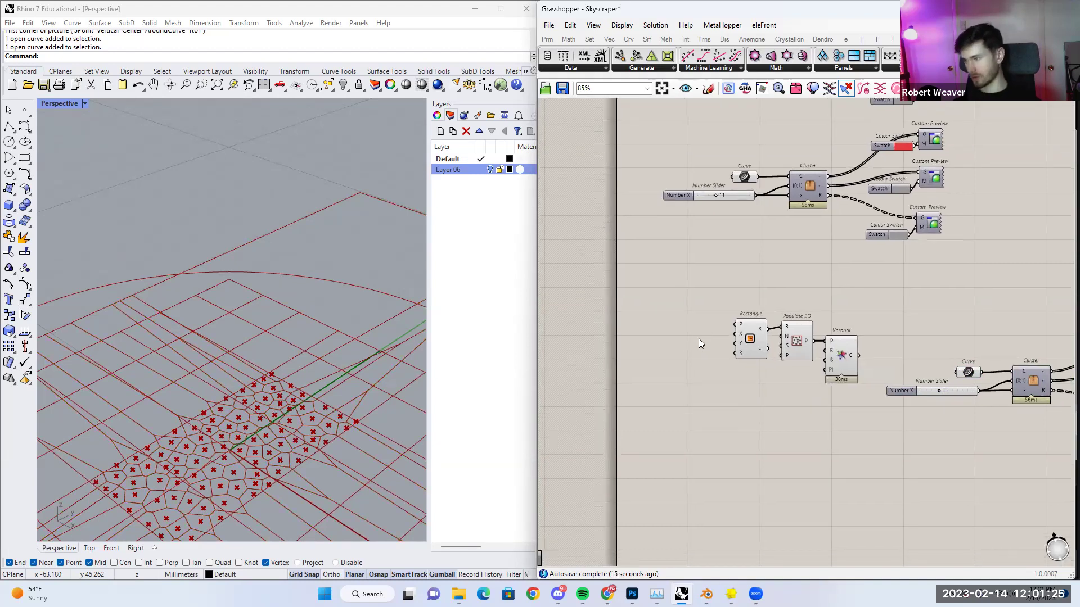
scroll(700, 340, up, 3)
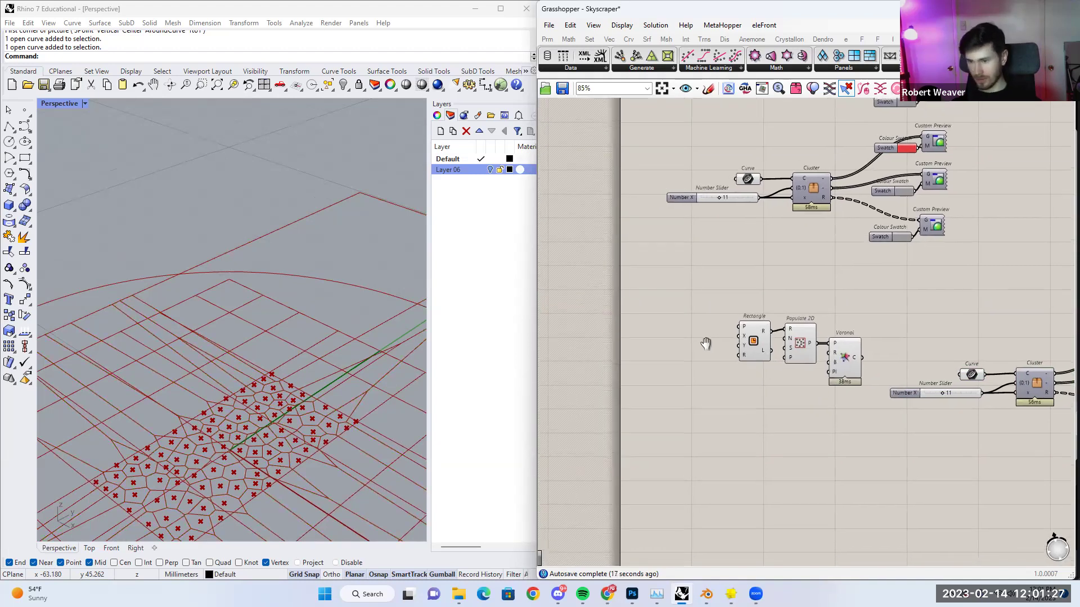
Add a panel with the value 100 and connect it to the X and Y size inputs of the Rectangle.
double_click(668, 345)
text(//)
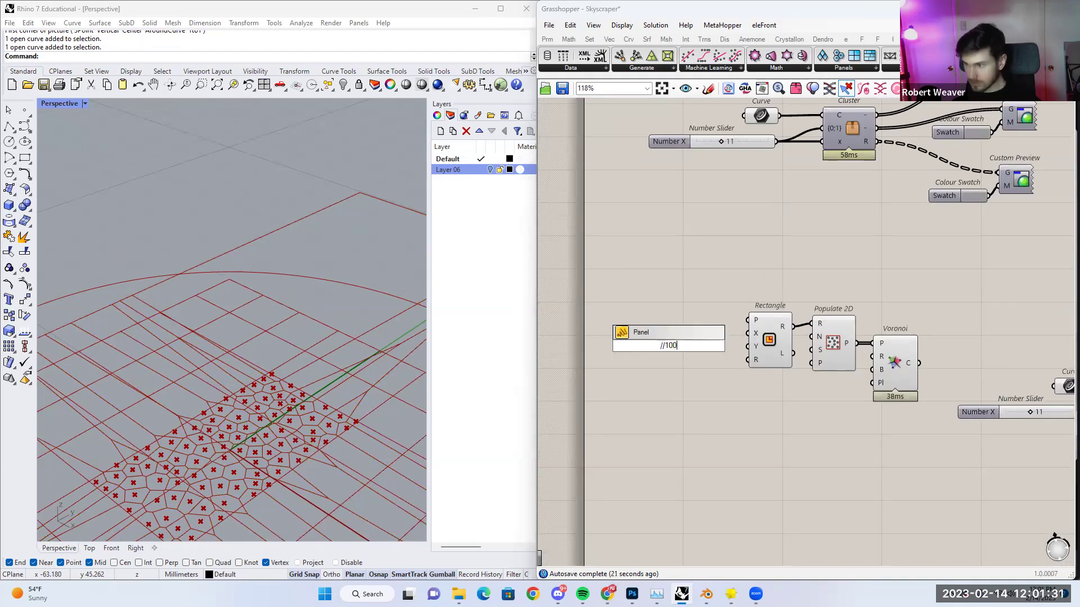
text(100)
key(Return)
mouse_move(738, 336)
mouse_down()
mouse_move(747, 333)
mouse_move(748, 346)
mouse_up()
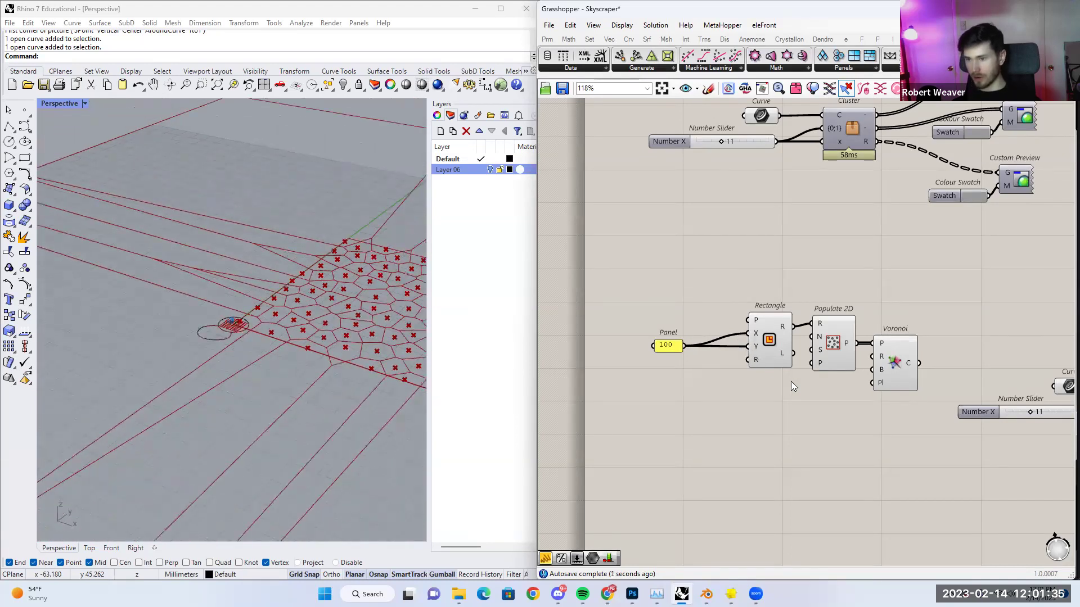
Add a List Item after the Voronoi, feed it the Voronoi cells, and connect its item output to the copied tower's Curve input.
right_drag(861, 353, 761, 359)
double_click(840, 310)
text(list item)
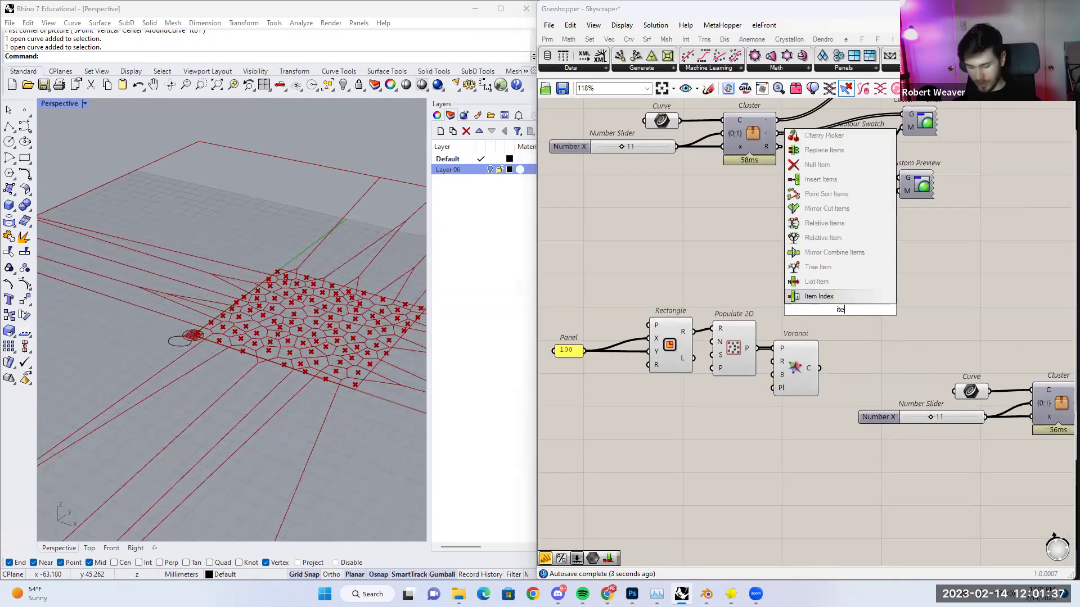
key(Return)
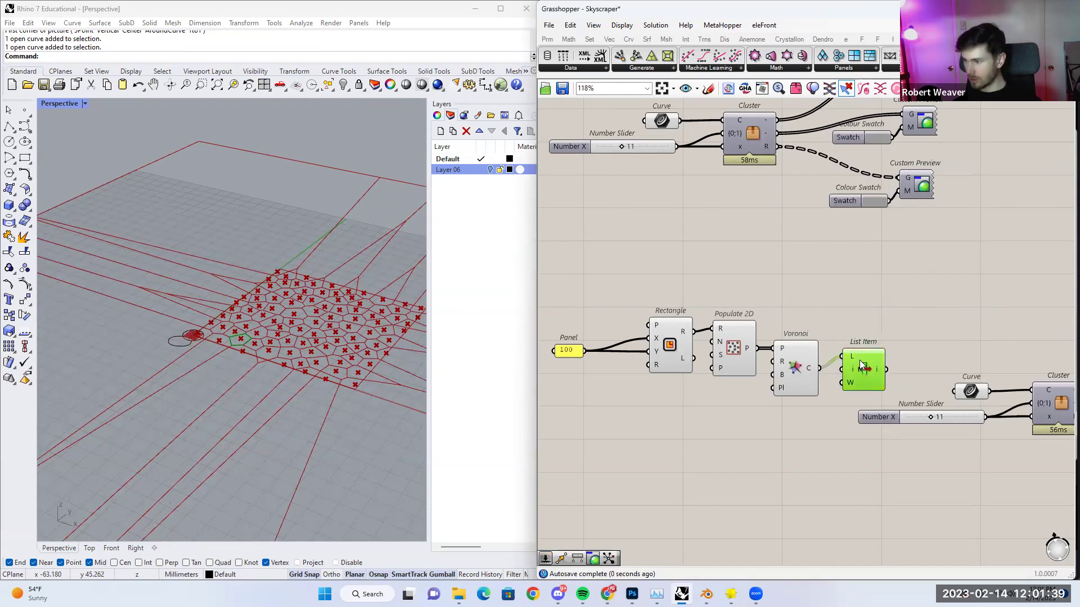
right_drag(855, 375, 862, 357)
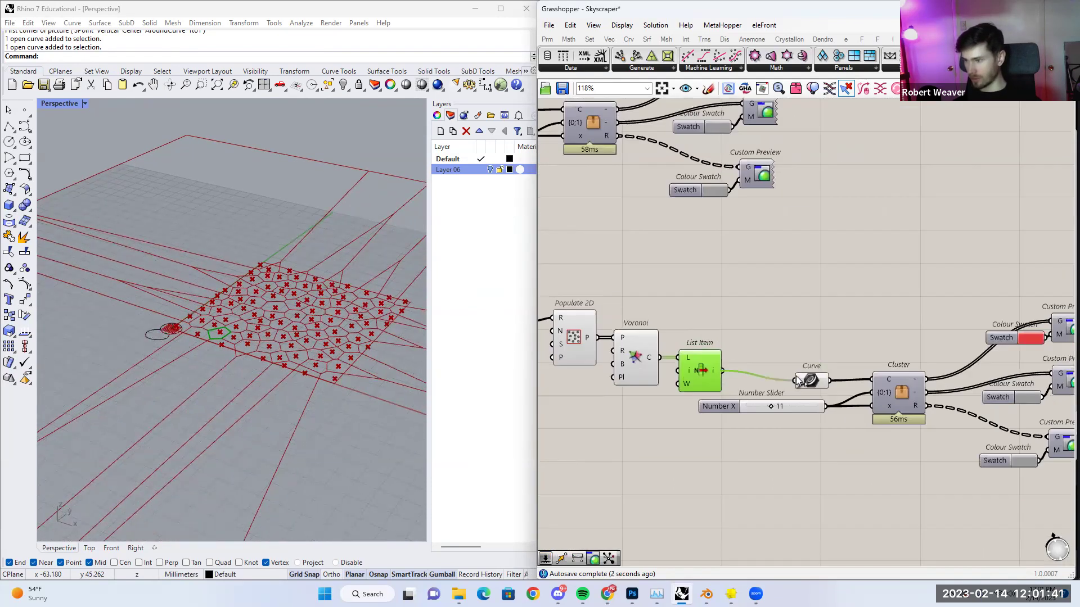
Turn on the preview of the copied tower's three Custom Preview components and inspect the tower on its Voronoi cell.
scroll(825, 329, down, 2)
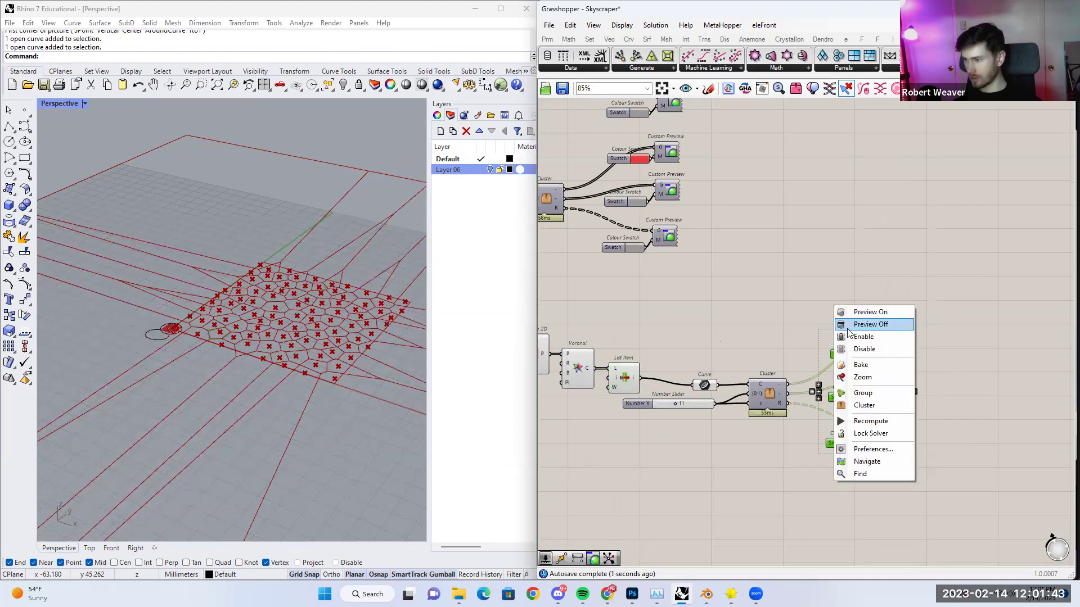
right_drag(738, 286, 774, 292)
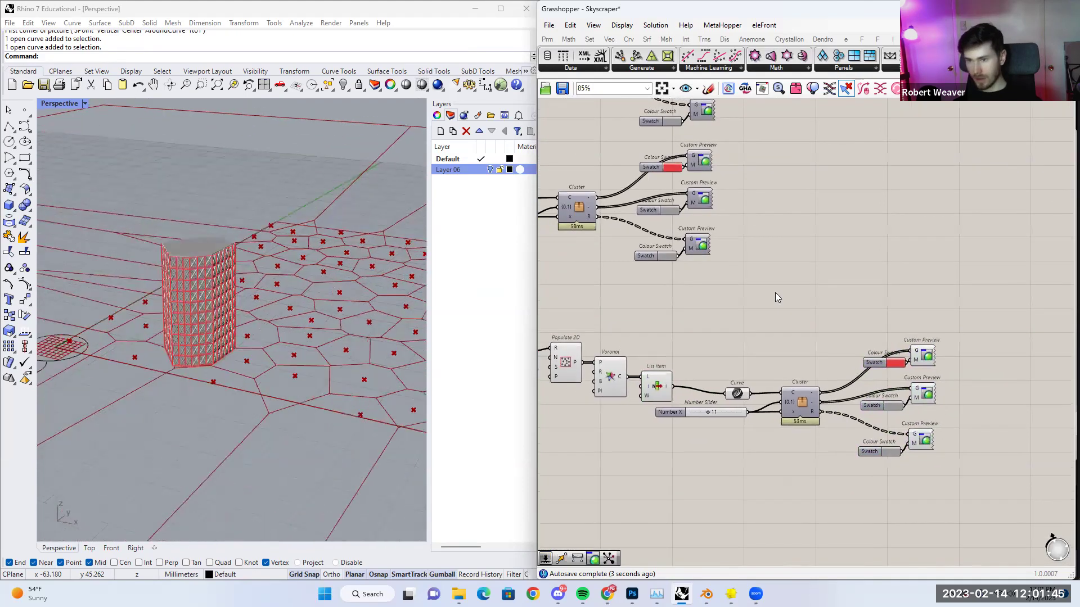
right_drag(360, 316, 281, 326)
scroll(199, 338, down, 5)
scroll(157, 376, up, 2)
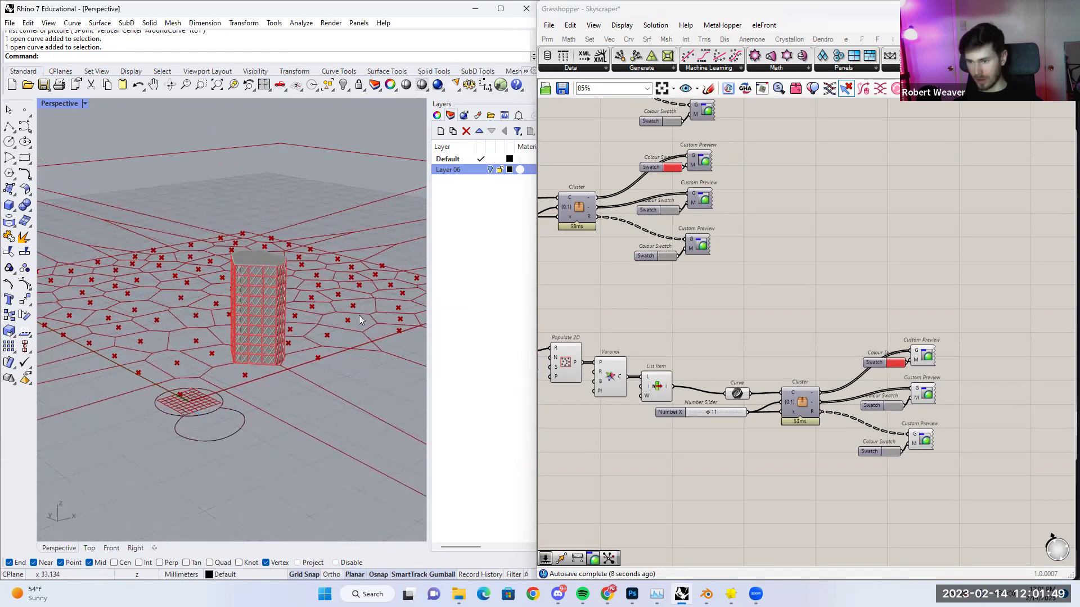
scroll(213, 372, up, 8)
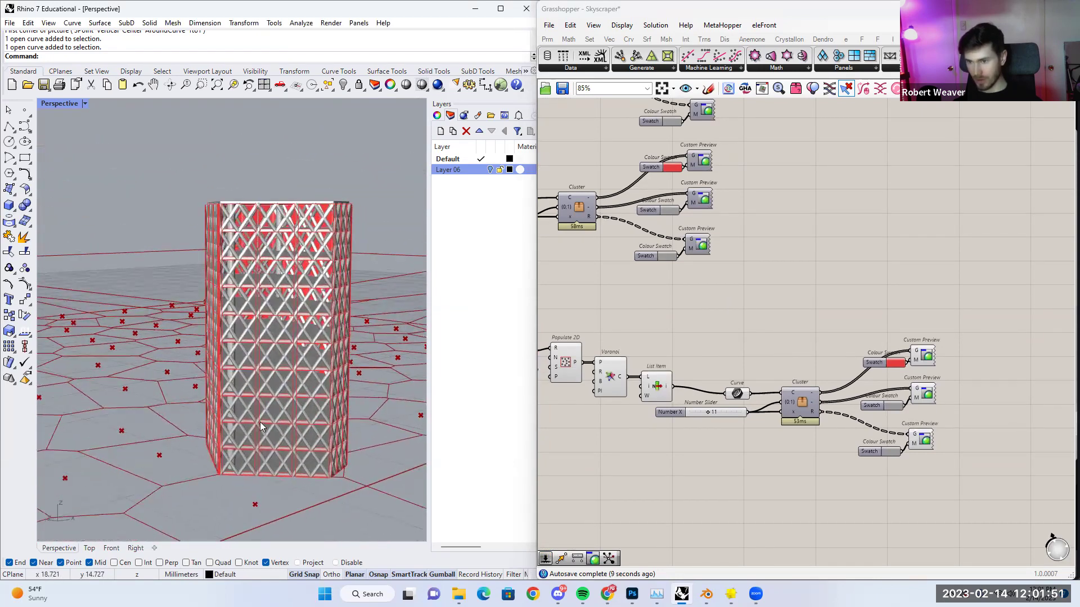
right_drag(288, 347, 267, 317)
Add a Scale component below the number slider and feed the List Item output into its geometry input.
right_drag(679, 436, 744, 396)
scroll(754, 405, up, 2)
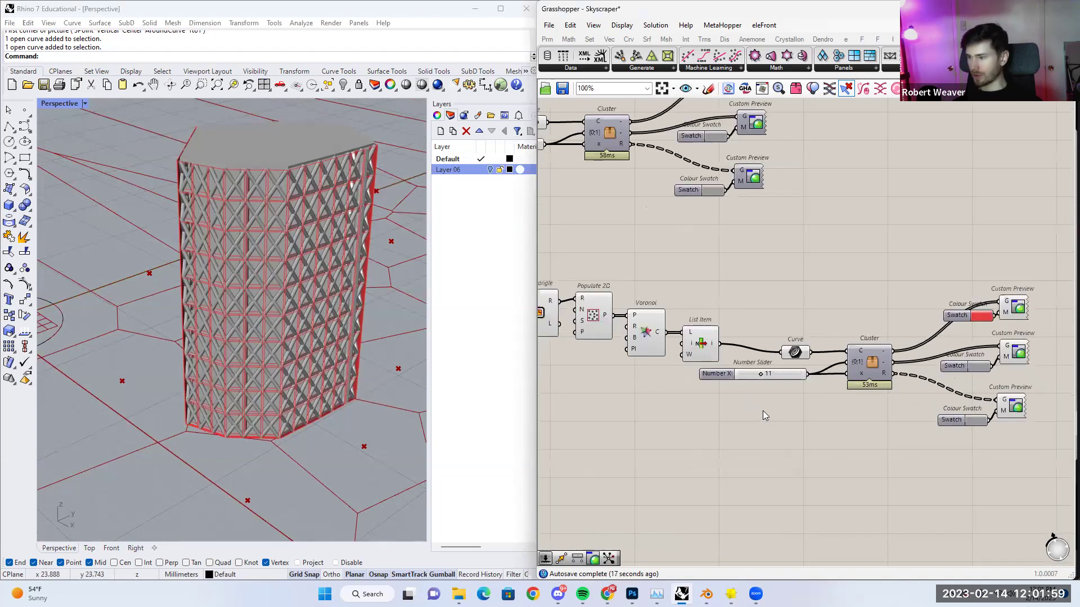
double_click(735, 420)
text(sca)
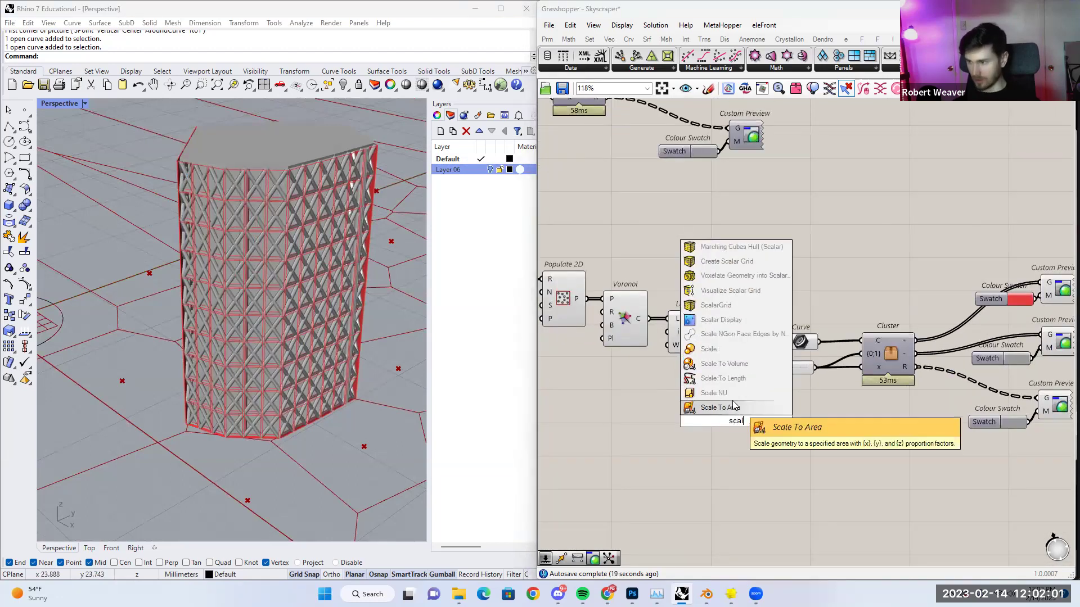
text(l)
click(736, 349)
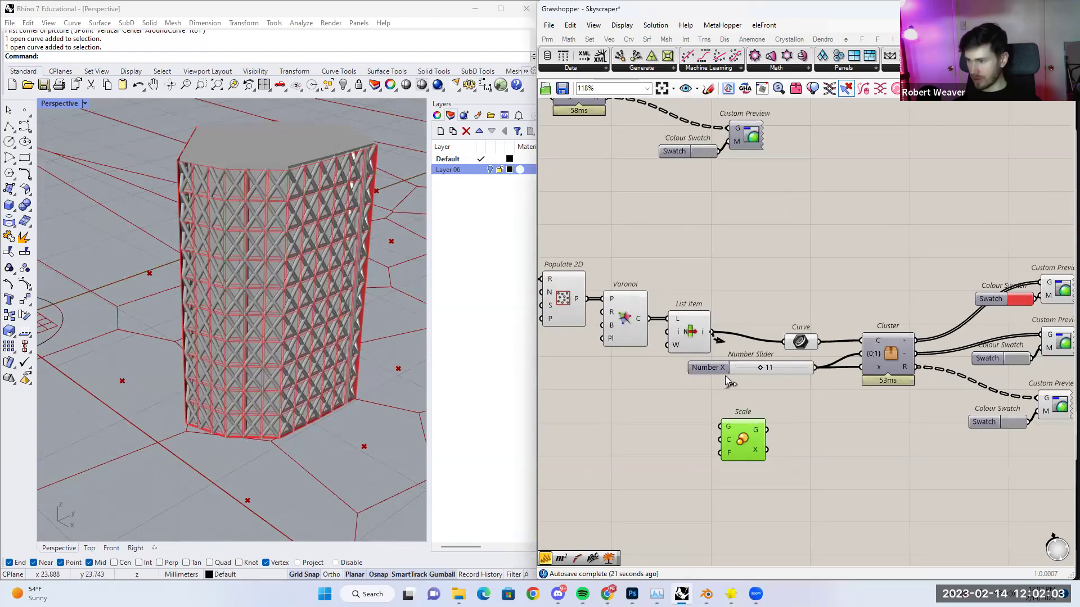
Add an Area component fed by the List Item output and connect its centroid to the Scale's center input.
double_click(669, 407)
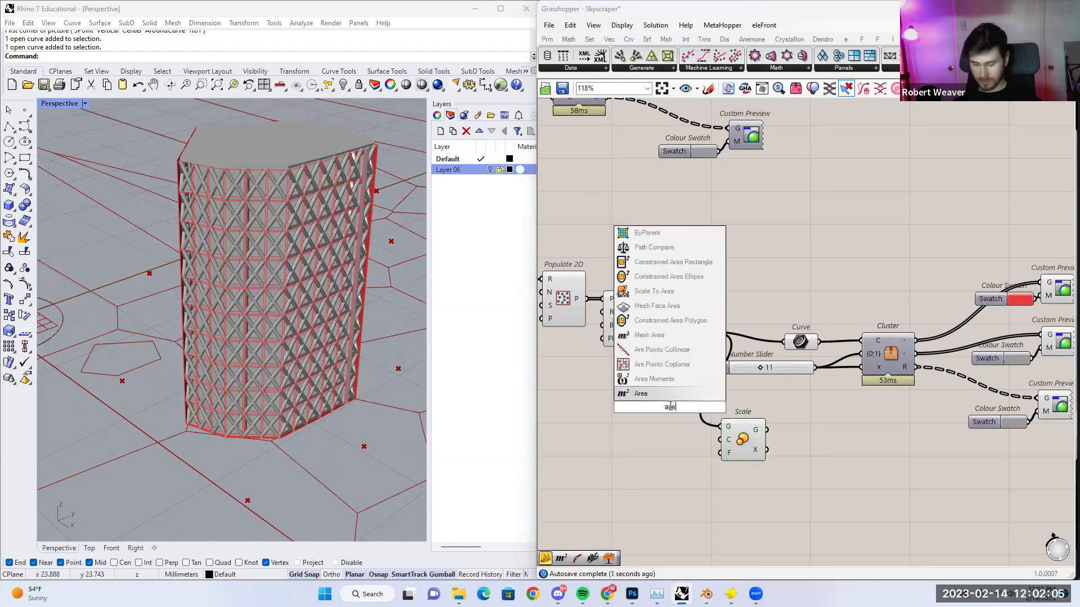
text(are)
click(671, 393)
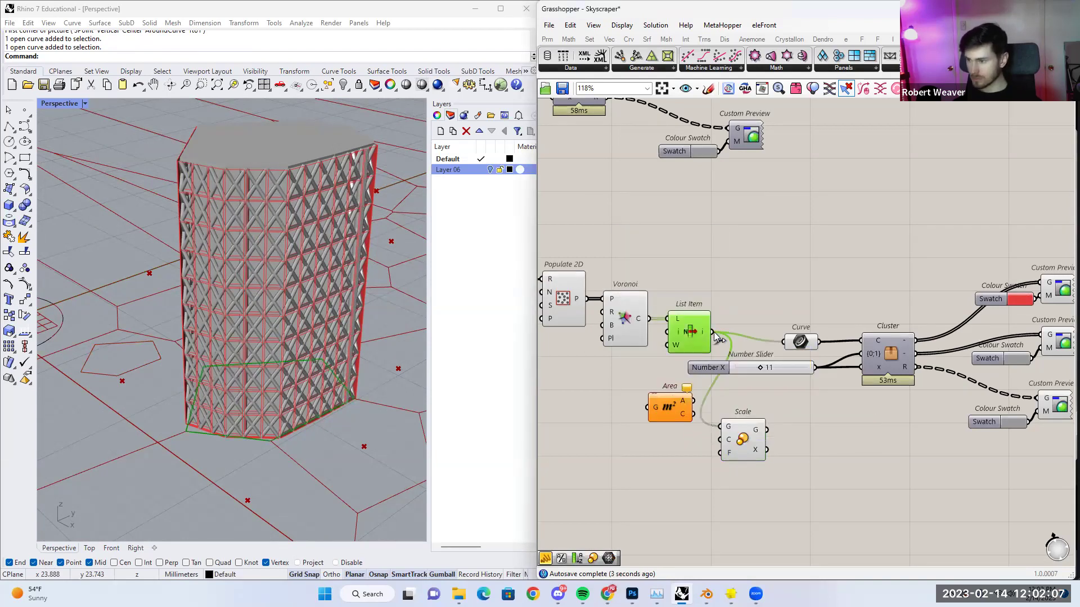
click(669, 407)
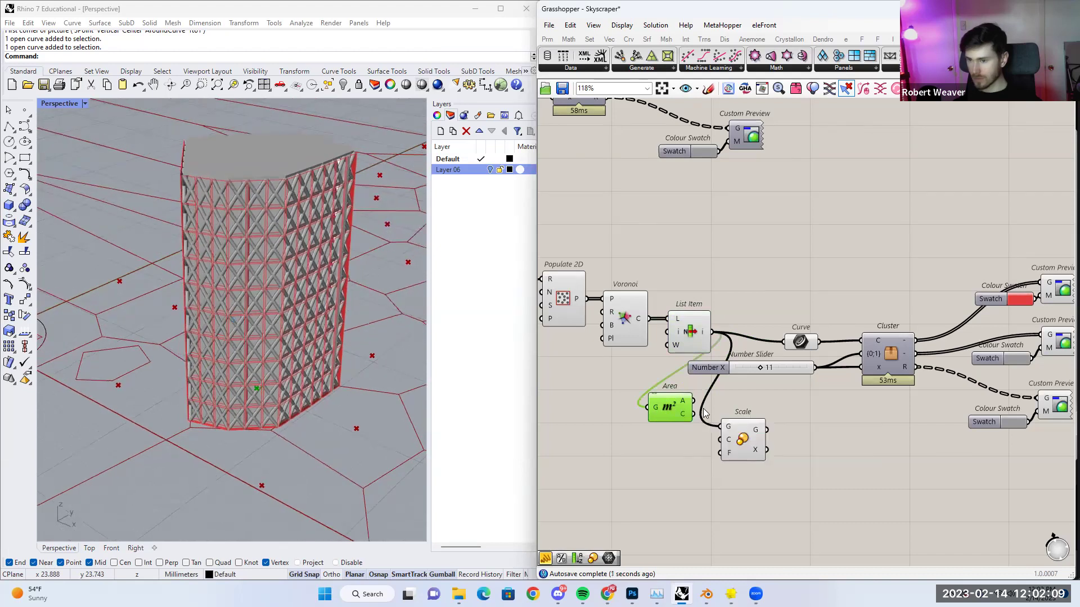
Connect a .9 panel to the Scale's factor input and replace the tower's Curve source with the scaled geometry.
click(673, 456)
right_drag(673, 457, 677, 446)
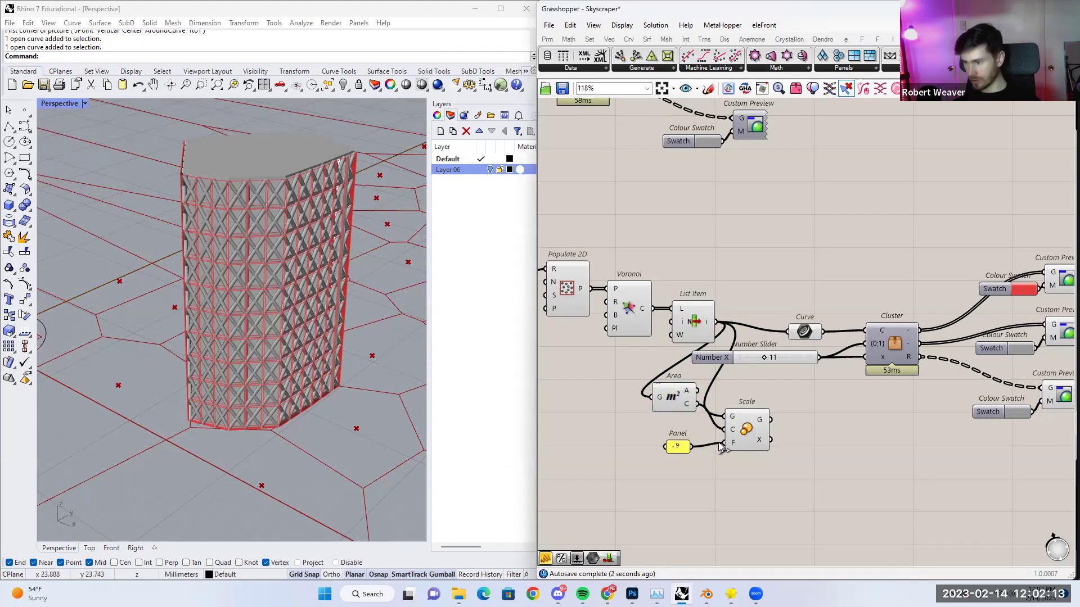
drag(786, 336, 787, 333)
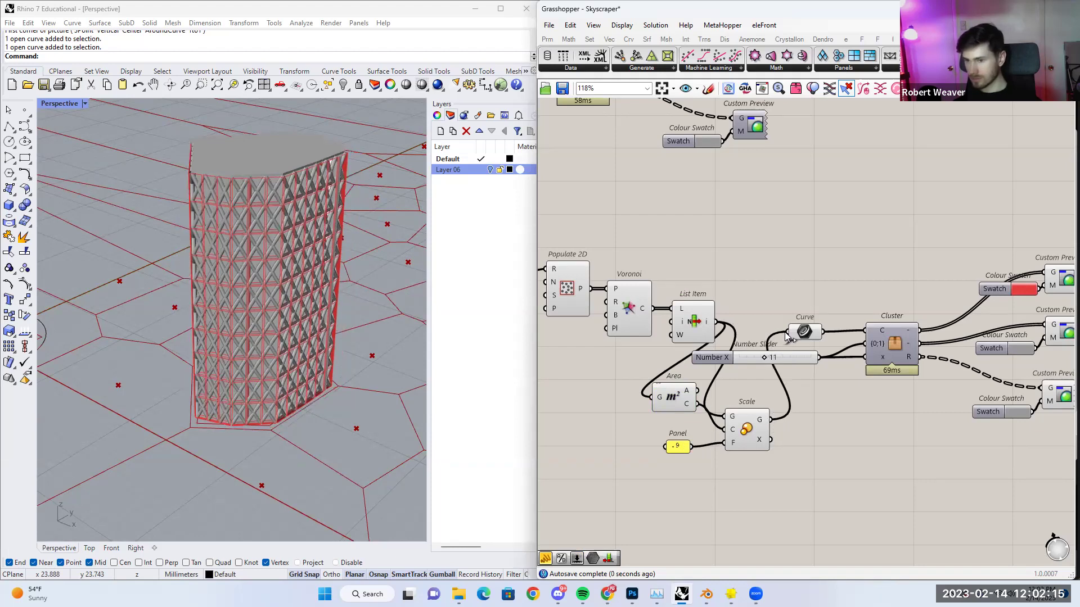
Set the scale factor panel to .7.
double_click(679, 447)
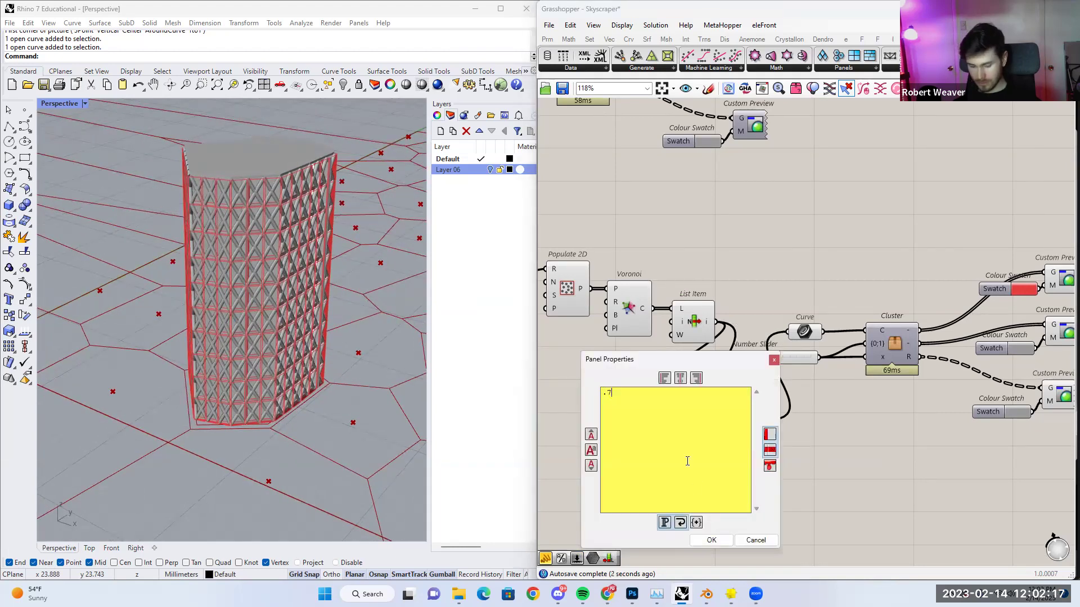
text(.7)
click(711, 540)
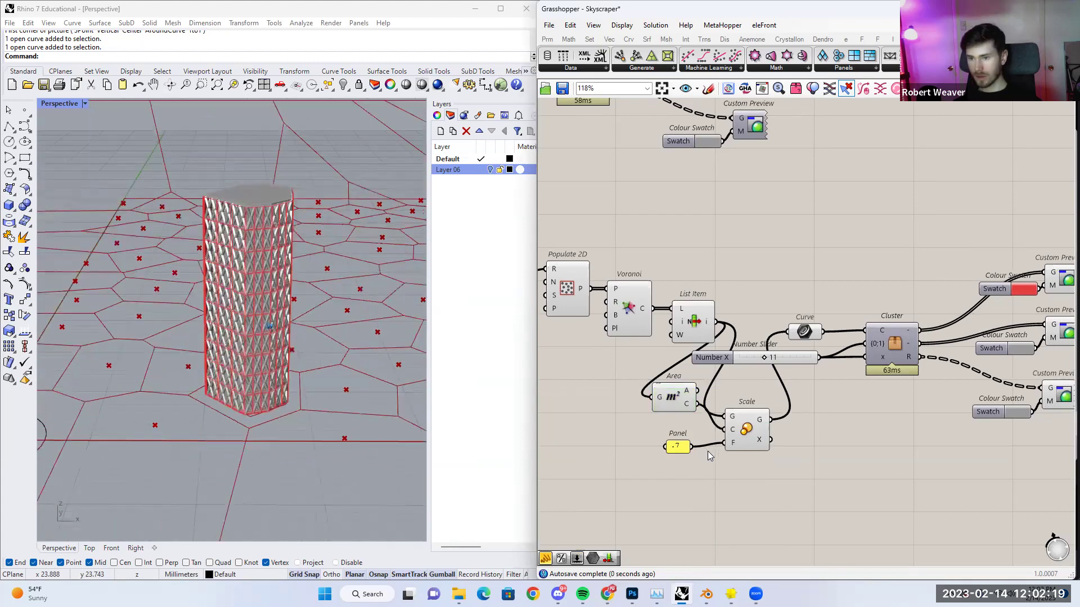
Examine how the scaled tower sits inside its Voronoi cell from several angles, and review the component chain that builds it.
scroll(288, 454, up, 8)
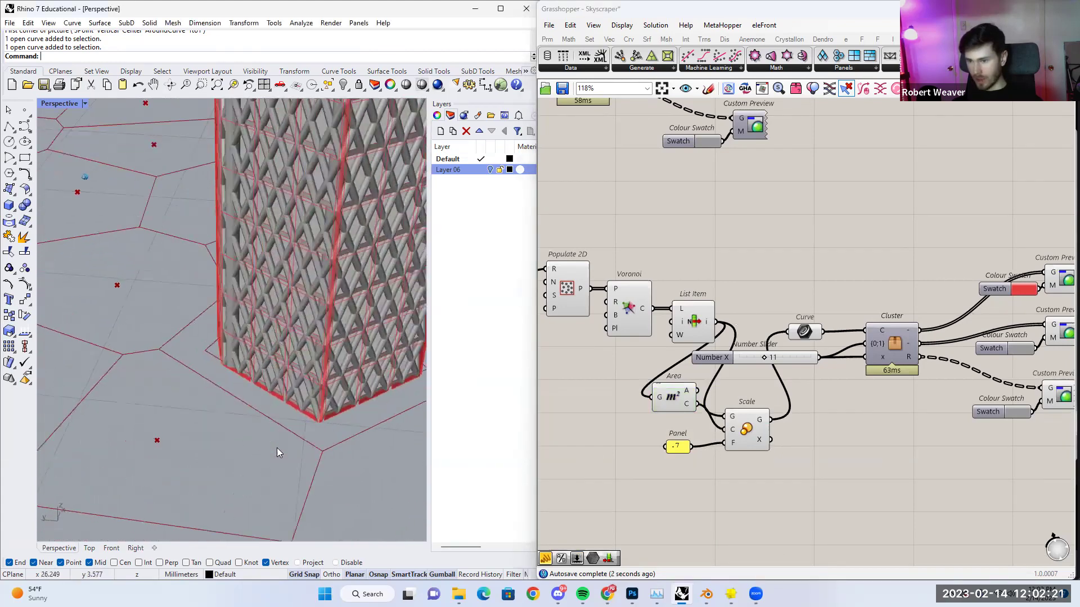
scroll(297, 361, up, 8)
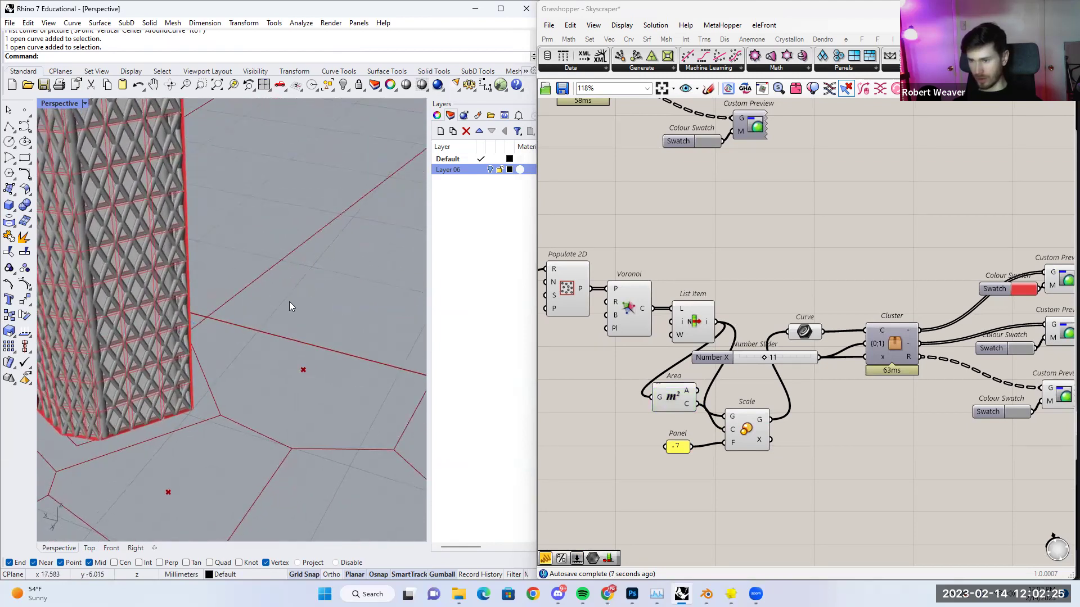
right_drag(317, 334, 395, 270)
scroll(395, 275, up, 10)
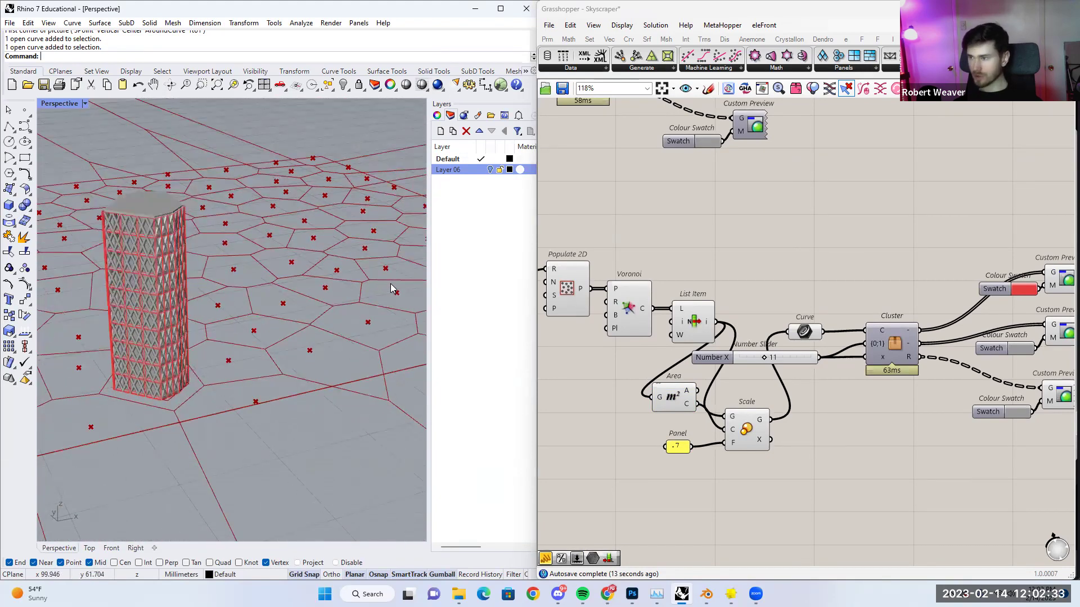
scroll(391, 285, down, 8)
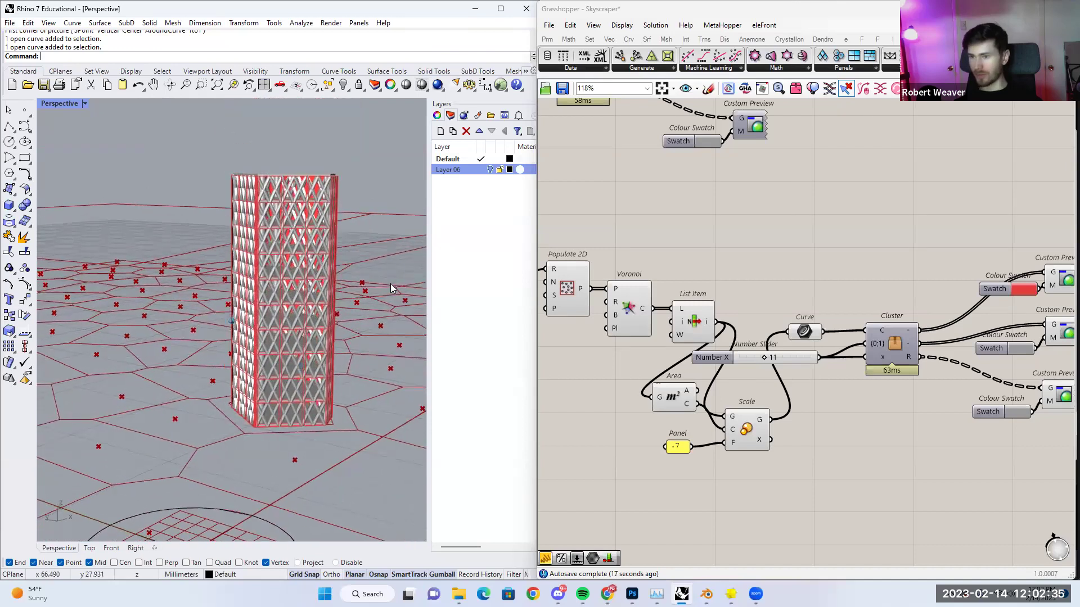
right_drag(388, 287, 348, 321)
scroll(784, 393, down, 5)
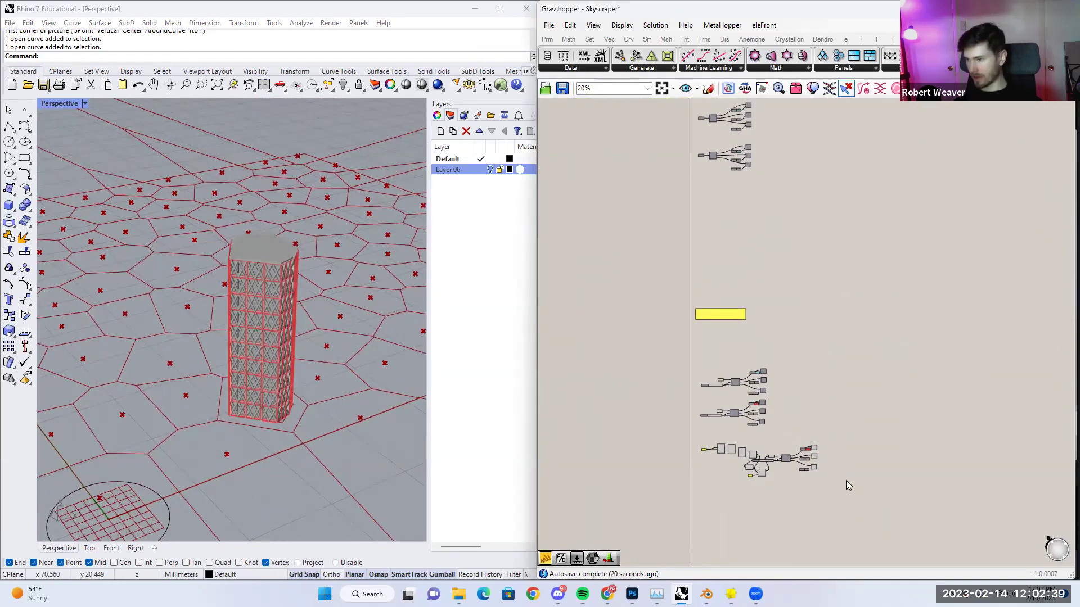
scroll(757, 425, up, 6)
right_drag(764, 442, 789, 303)
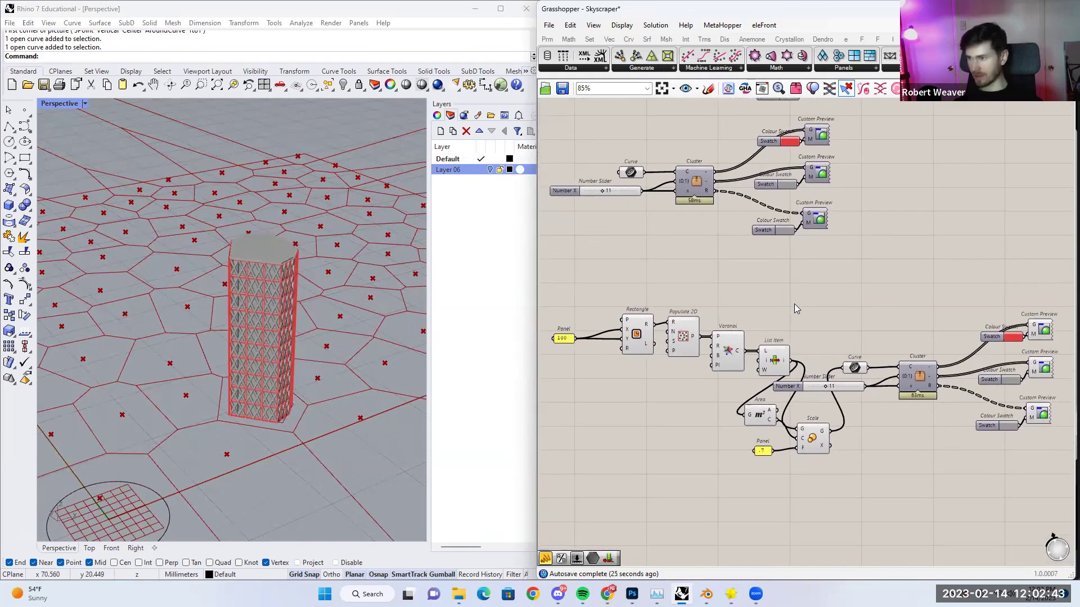